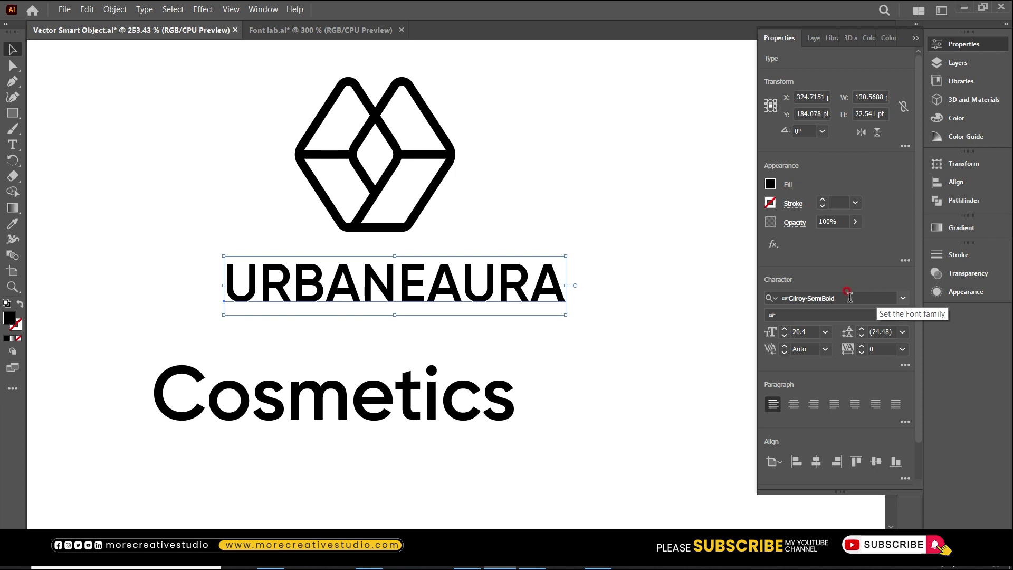
- Match the Cosmetics text to URBANEAURA's style with the Eyedropper and shrink it to about 9.47 pt directly beneath the brand name
click(400, 414)
key(i)
click(425, 289)
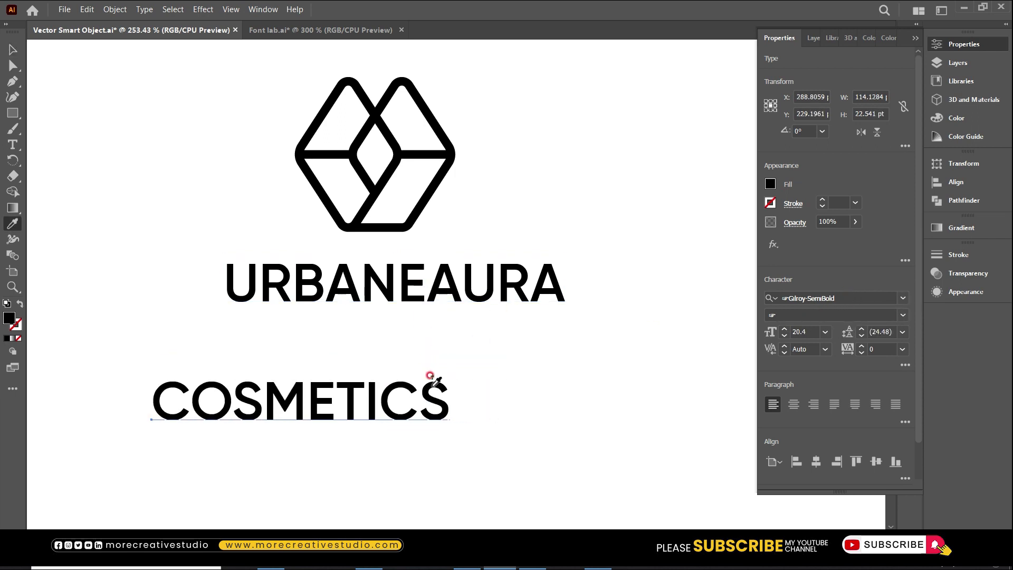
key(v)
drag(445, 433, 428, 317)
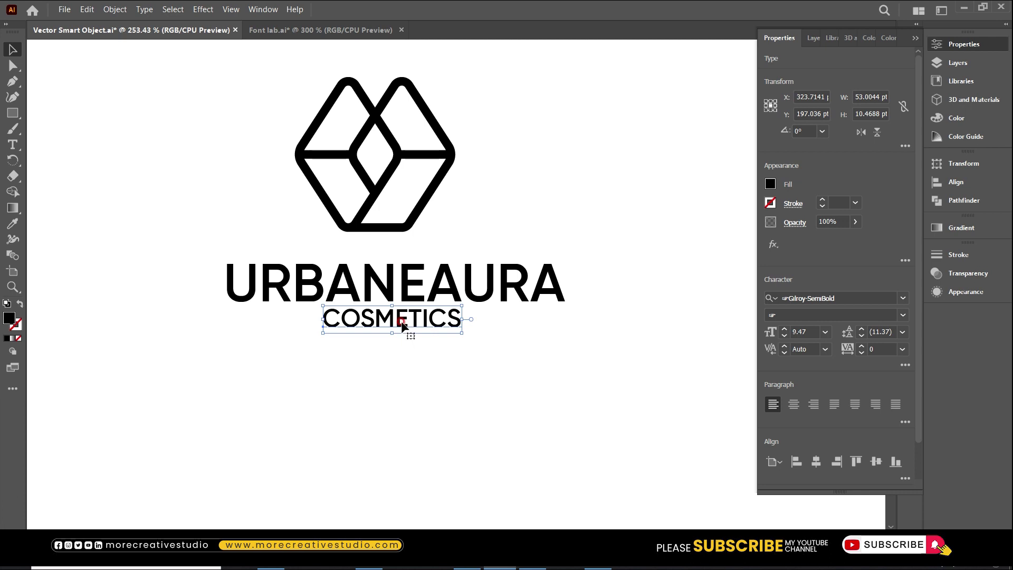
- Centre the icon, URBANEAURA and COSMETICS horizontally on each other and nudge COSMETICS down 1 pt
drag(288, 394, 648, 340)
click(816, 300)
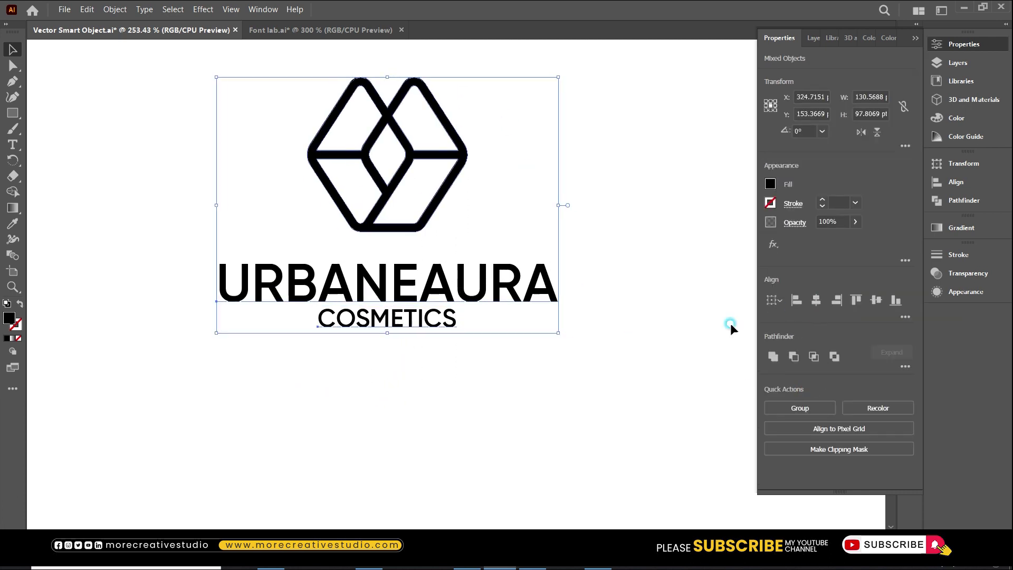
click(548, 420)
drag(407, 335, 438, 378)
key(Down)
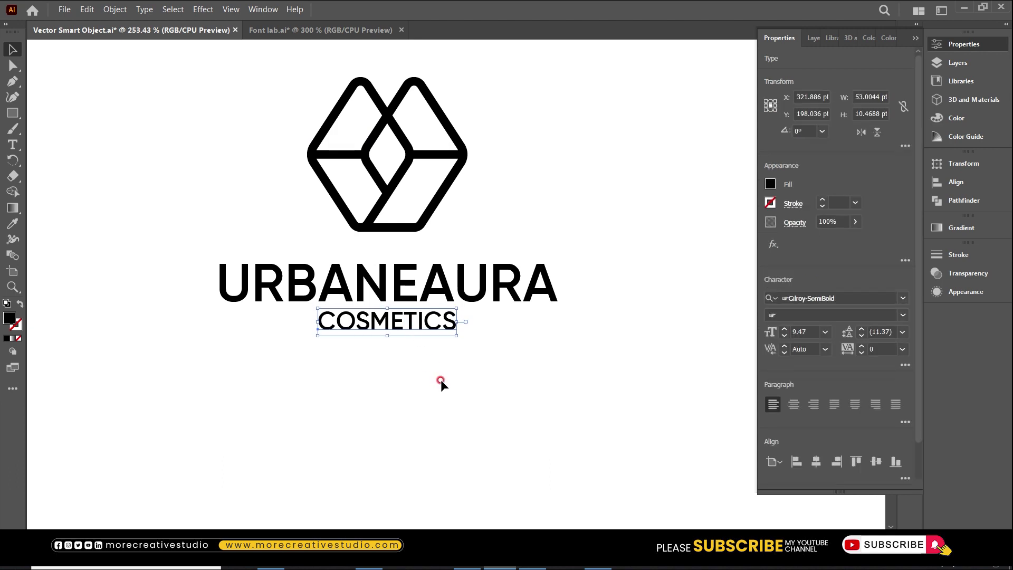
- Scale the WHERE SOPHISTICATION MEETS GLAMOUR tagline to about 6.48 pt, matching URBANEAURA's width, and place it just beneath COSMETICS
key(ctrl+minus)
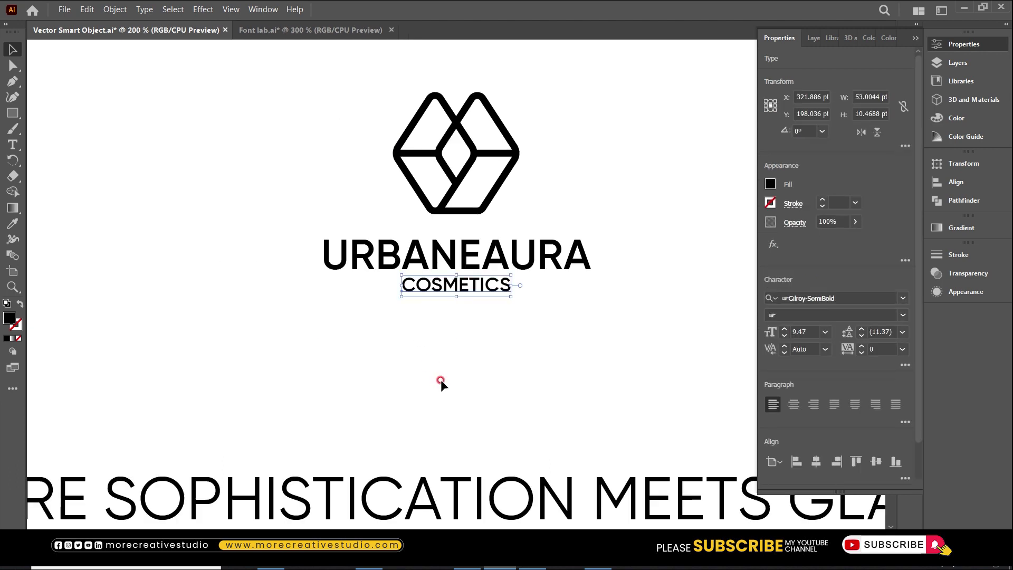
click(460, 494)
scroll(459, 493, down, 5)
key(ctrl+minus)
key(ctrl+minus)
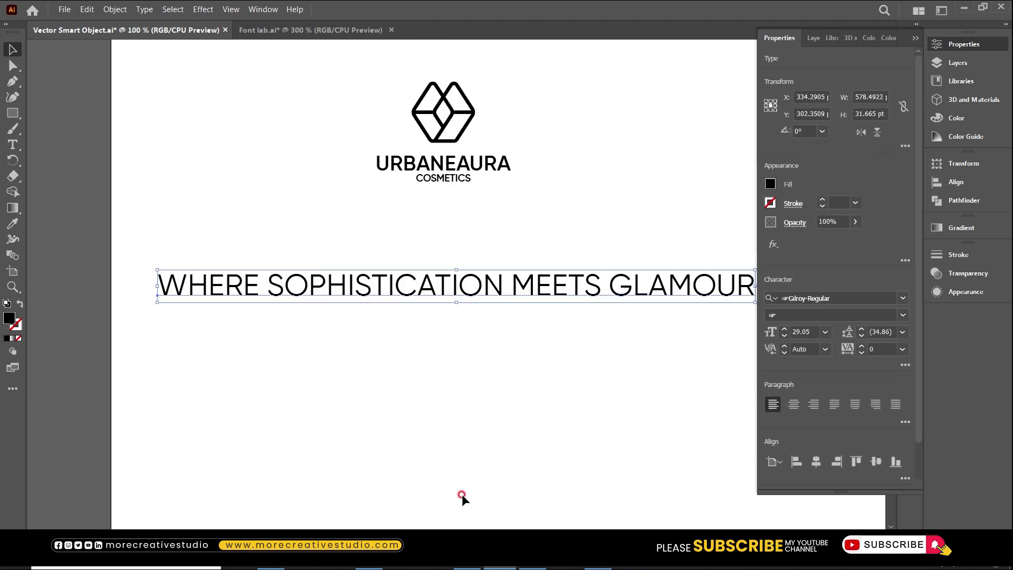
drag(156, 304, 362, 291)
drag(447, 289, 450, 196)
drag(333, 85, 610, 253)
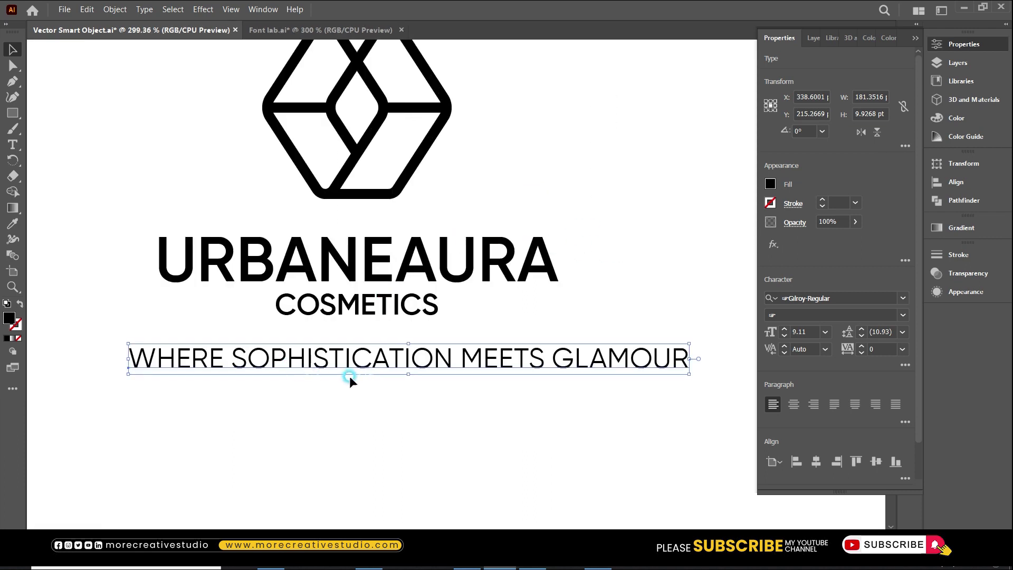
drag(127, 375, 203, 266)
drag(625, 279, 536, 334)
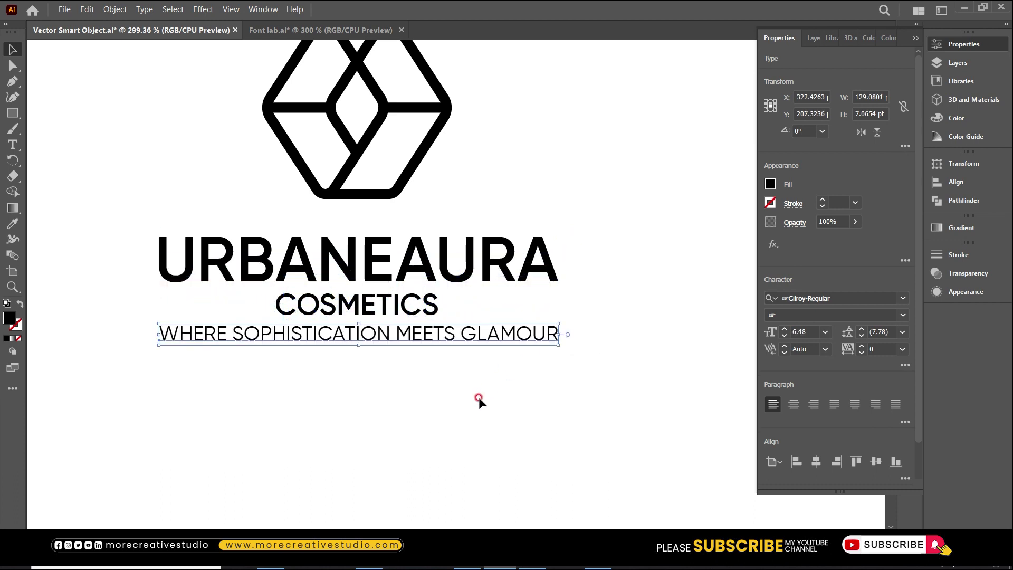
- Increase the letter tracking of the whole tagline to 200
key(t)
click(388, 337)
key(ctrl+a)
key(alt+Right)
key(alt+Right)
key(alt+Right)
key(alt+Right)
key(alt+Right)
key(alt+Right)
key(alt+Right)
key(alt+Right)
key(alt+Right)
key(alt+Right)
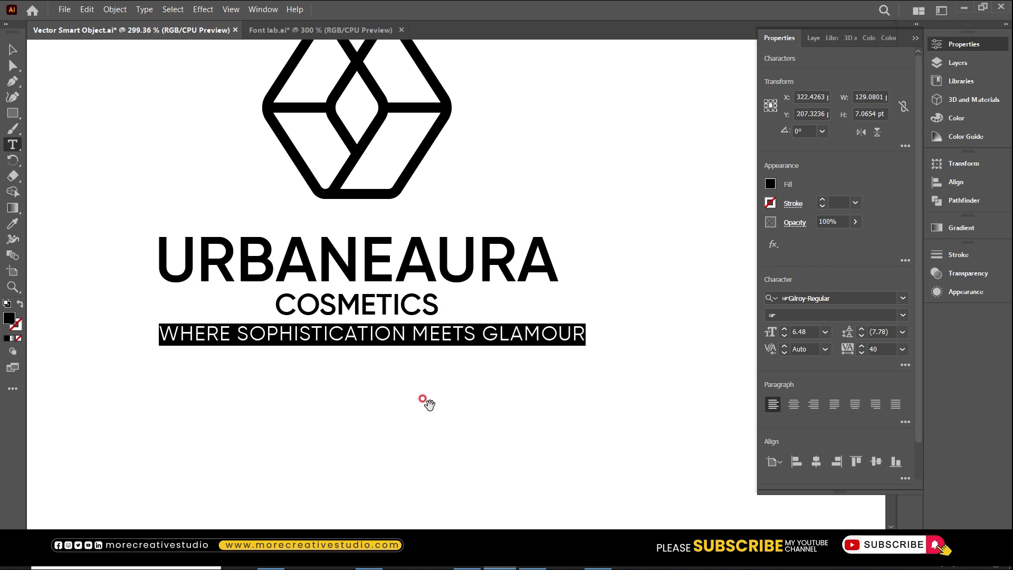
key(Escape)
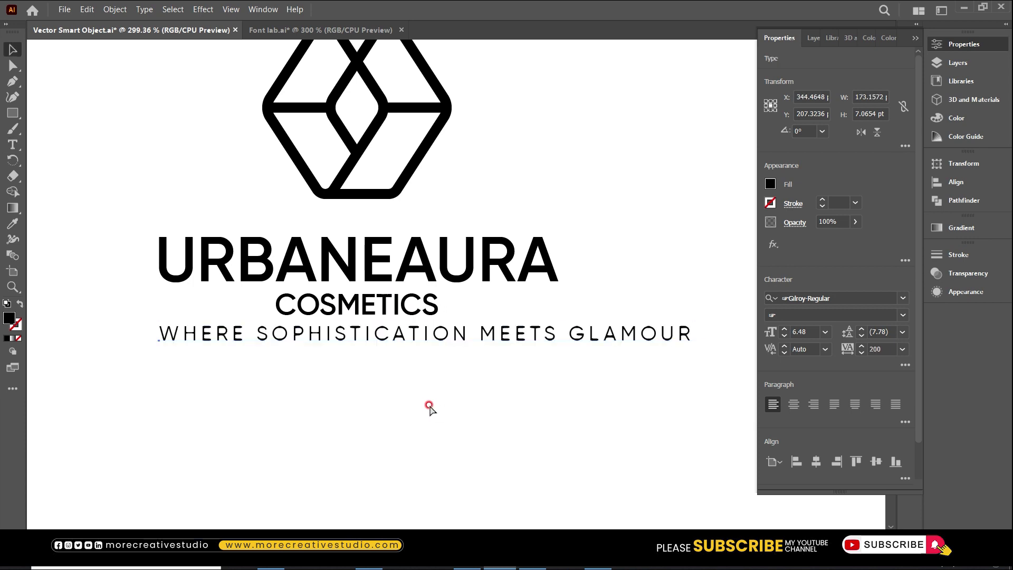
- Shrink the tagline as outlined lettering to about 130 pt wide and centre all logo elements horizontally
drag(691, 343, 566, 380)
click(521, 403)
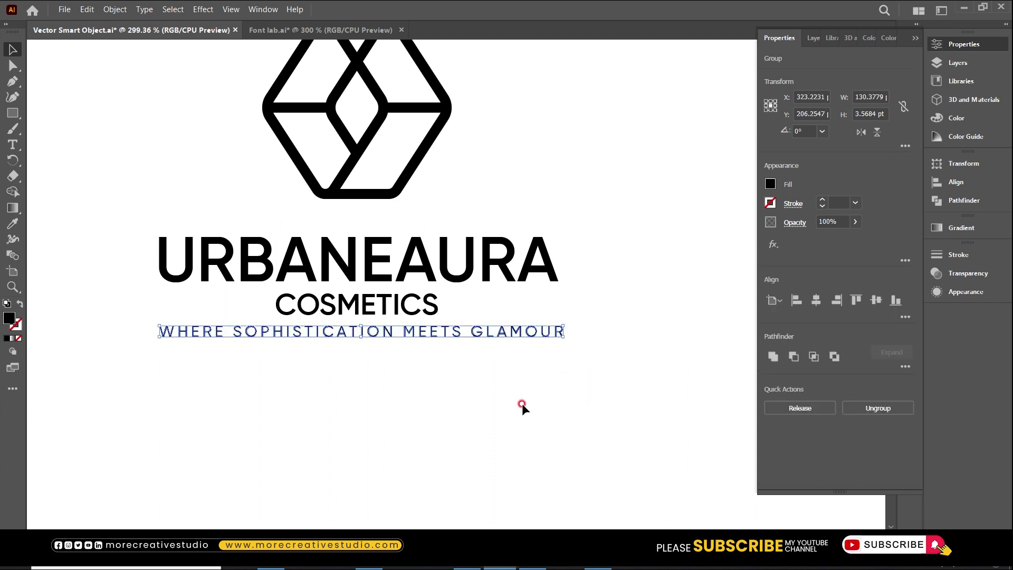
scroll(370, 428, up, 3)
drag(438, 180, 474, 65)
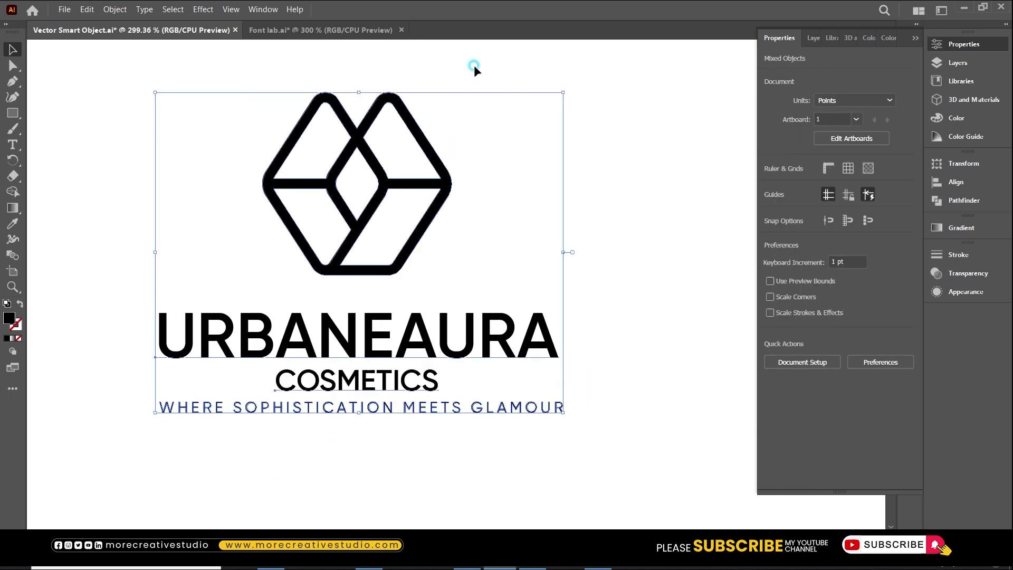
click(820, 303)
click(458, 452)
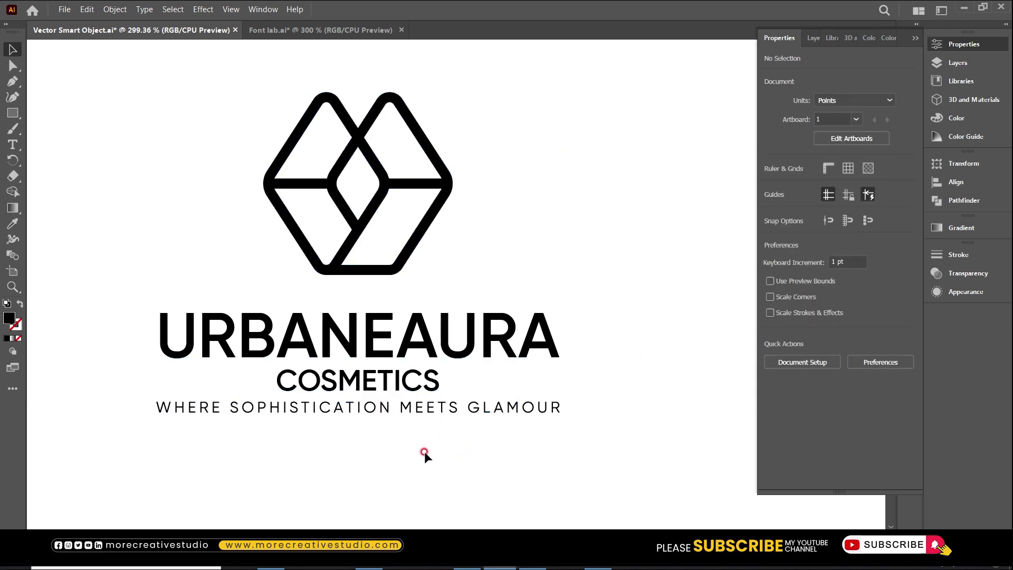
- Duplicate the complete logo with its icon, brand name and tagline to the left of the original
scroll(423, 449, down, 2)
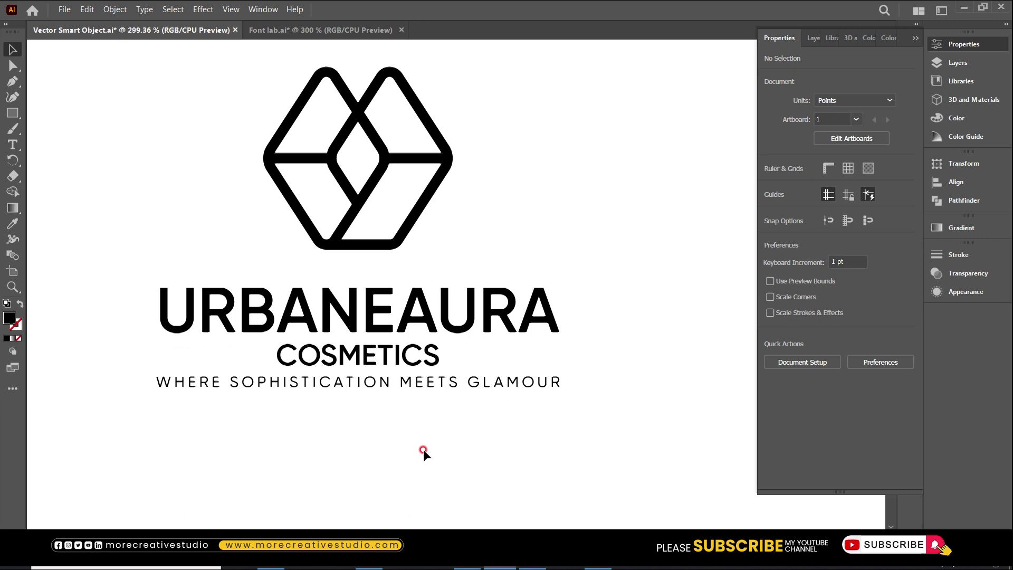
click(417, 330)
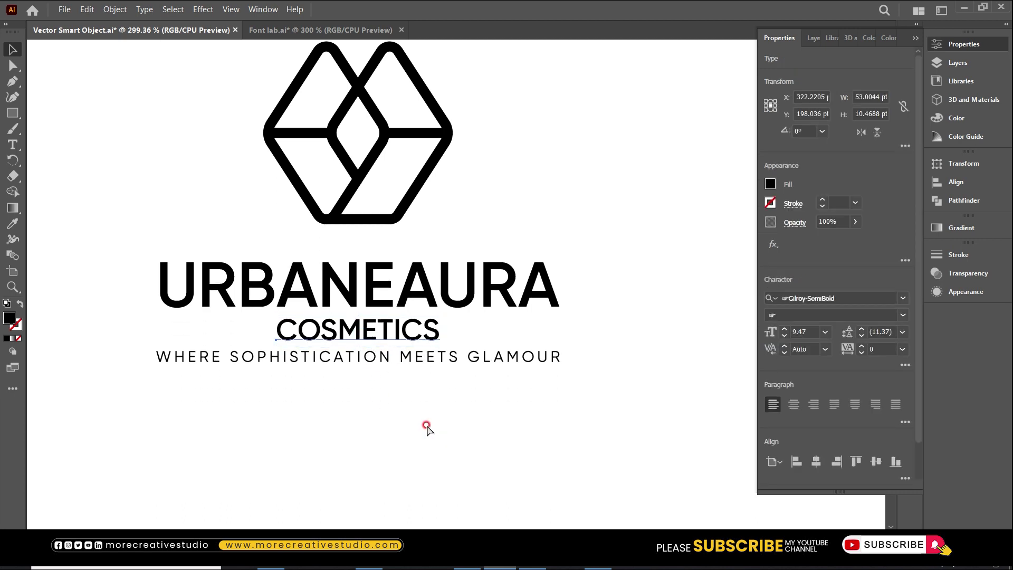
key(ctrl+1)
drag(338, 187, 534, 338)
drag(464, 222, 315, 230)
click(364, 420)
drag(168, 148, 521, 377)
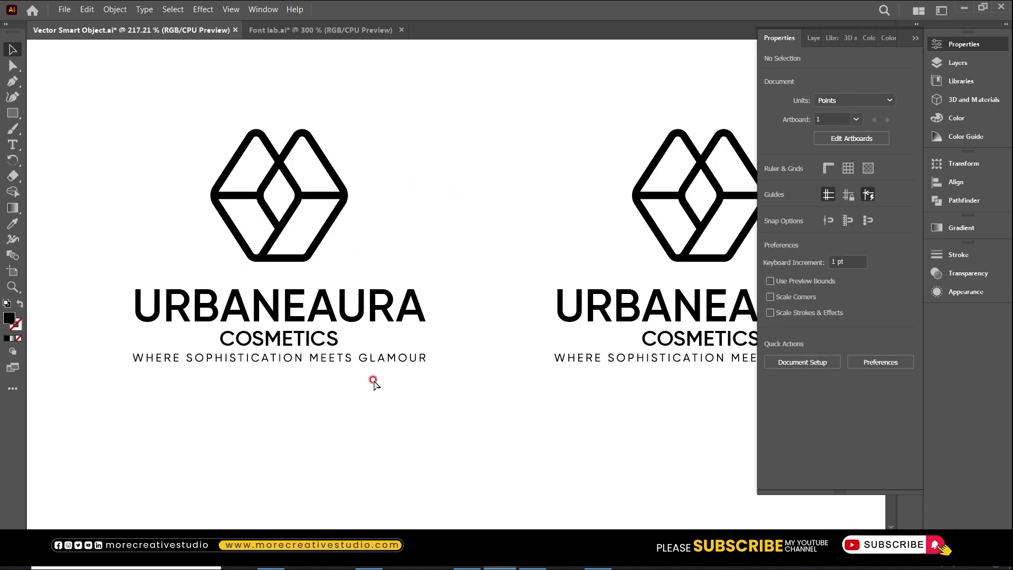
drag(91, 109, 524, 448)
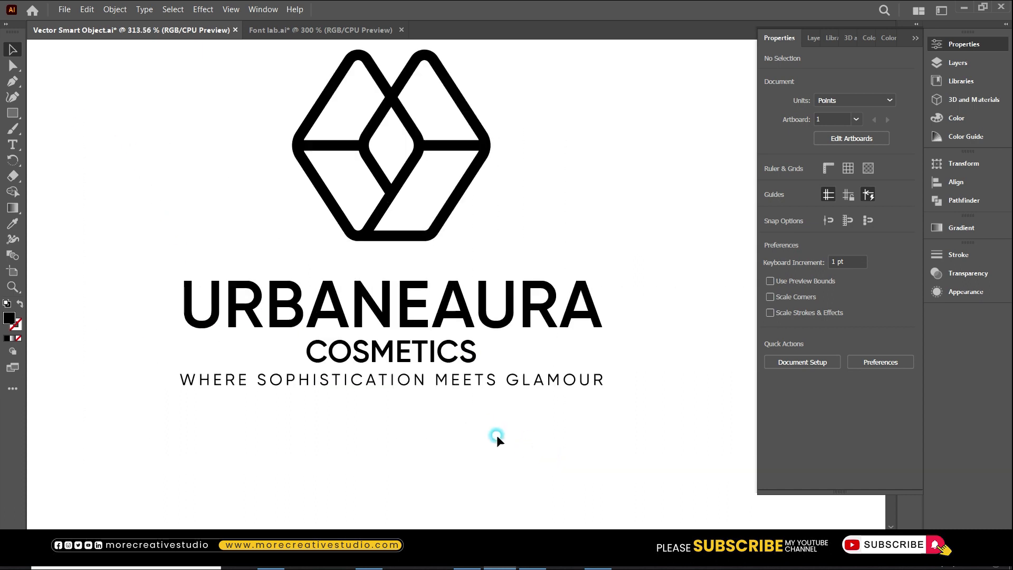
- Delete COSMETICS from the logo copy and move the tagline up to just beneath URBANEAURA
click(383, 351)
key(Delete)
drag(446, 383, 446, 347)
- Convert the URBANEAURA text in the logo copy to outlines and show its anchor points for direct editing
click(578, 315)
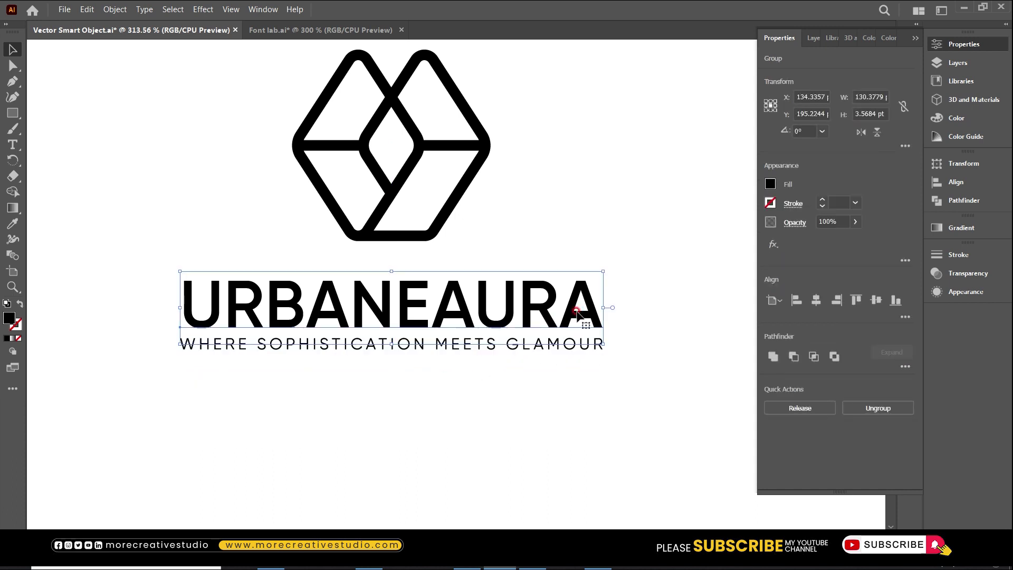
key(ctrl+shift+o)
key(a)
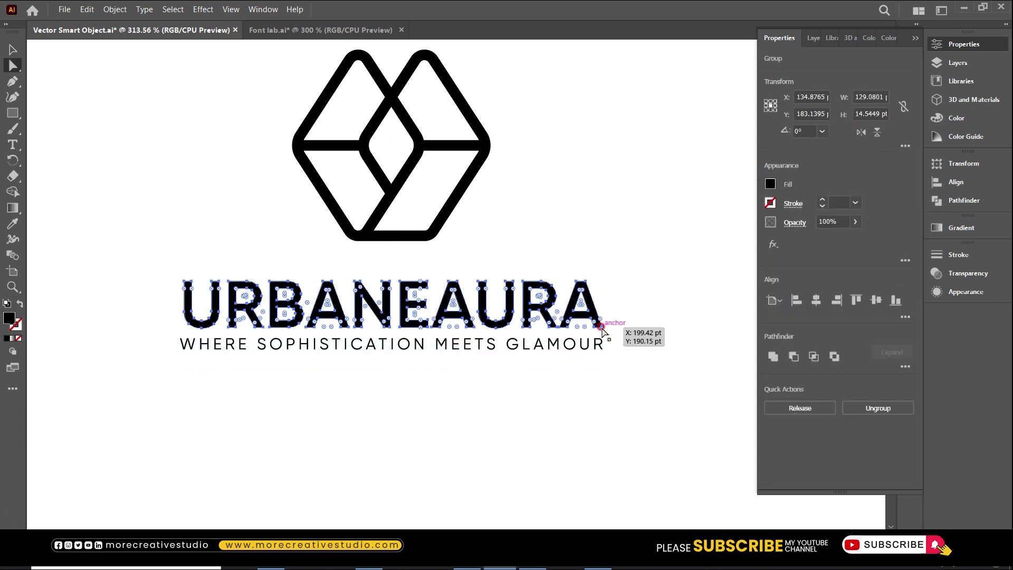
drag(160, 269, 285, 356)
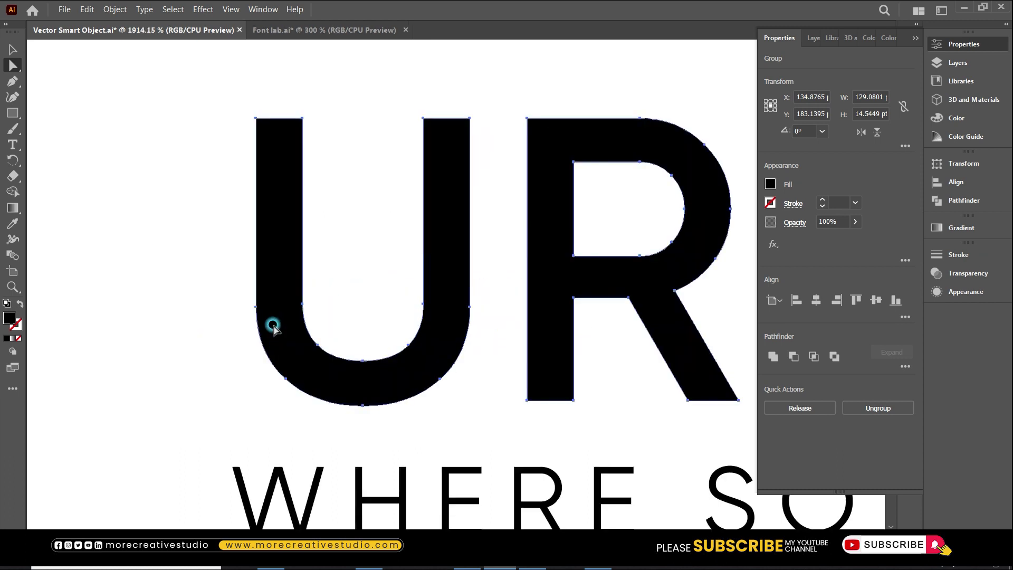
- Try to round the upper corners of the first letter U in the outlined URBANEAURA wordmark
drag(295, 129, 300, 176)
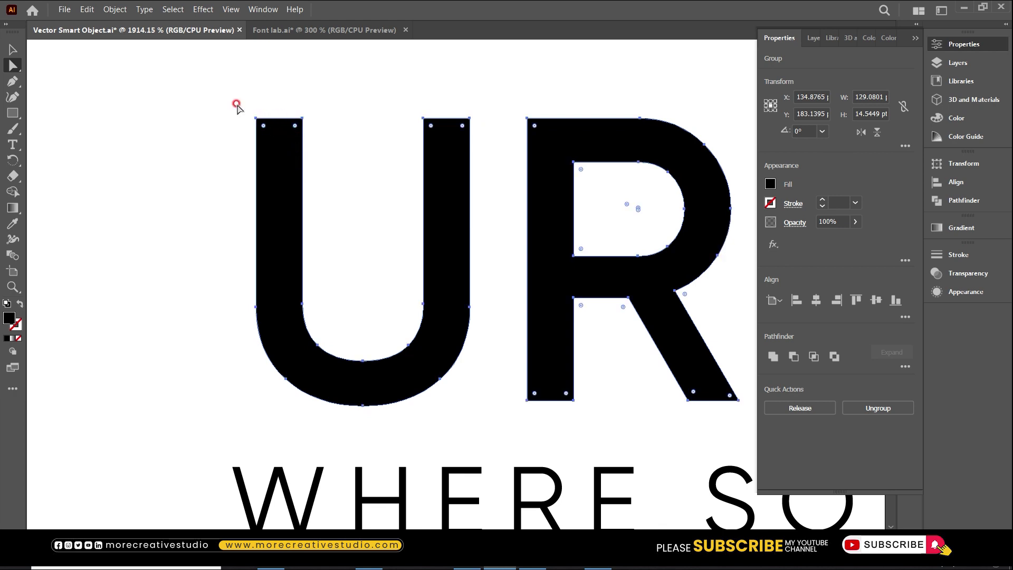
key(v)
double_click(281, 197)
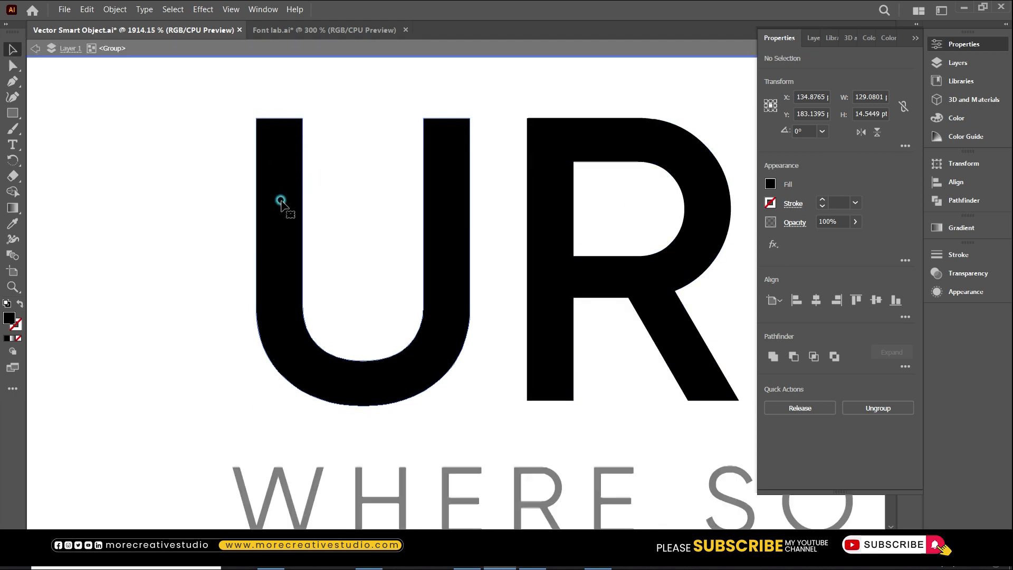
click(13, 70)
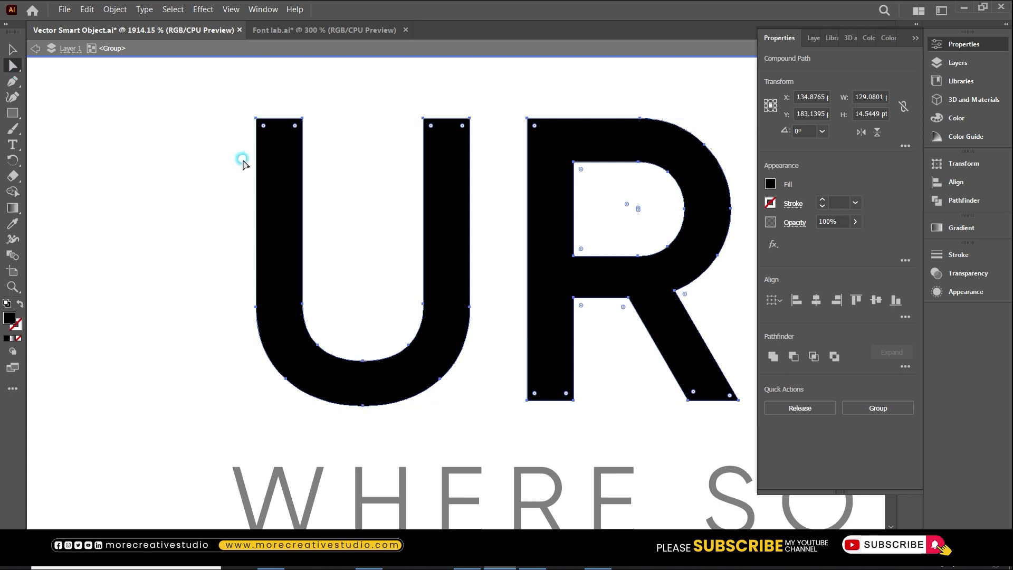
key(ctrl+minus)
key(ctrl+minus)
key(ctrl+minus)
key(ctrl+minus)
key(ctrl+minus)
key(ctrl+minus)
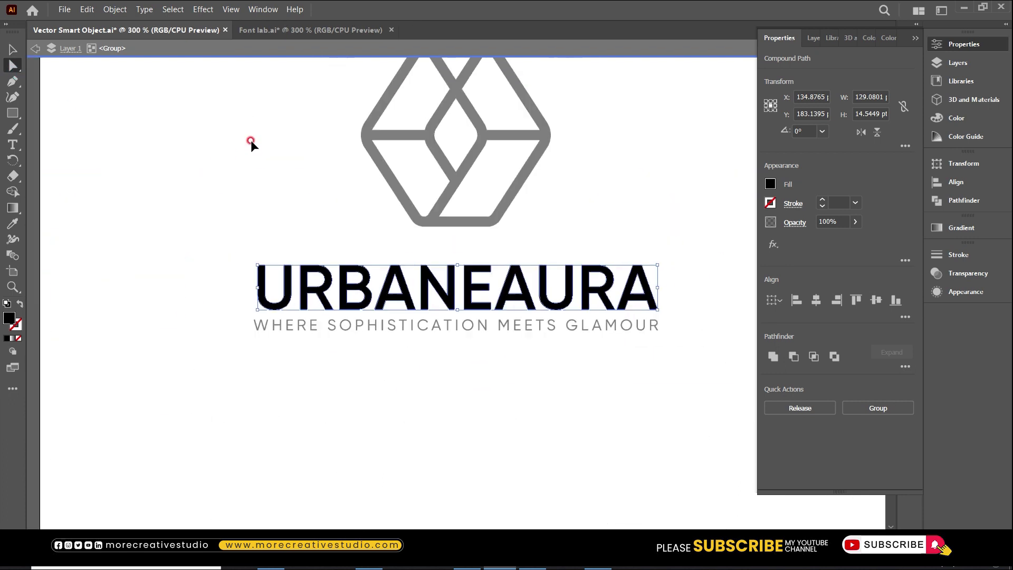
- Try to round the lower-right corner of the final letter A in the outlined wordmark
click(257, 167)
drag(238, 228, 681, 320)
click(623, 286)
drag(588, 220, 694, 323)
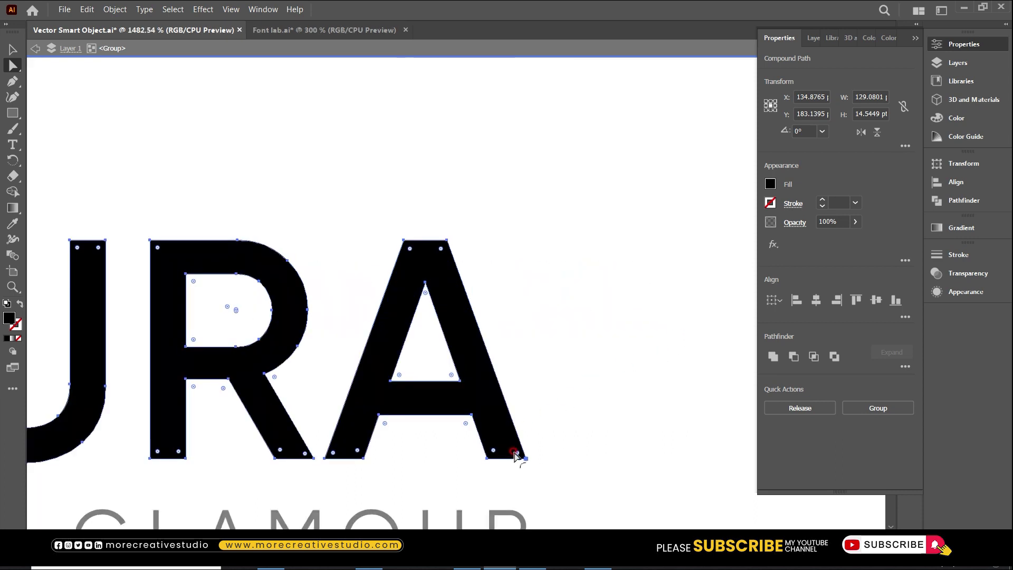
drag(516, 451, 514, 467)
click(495, 466)
click(527, 458)
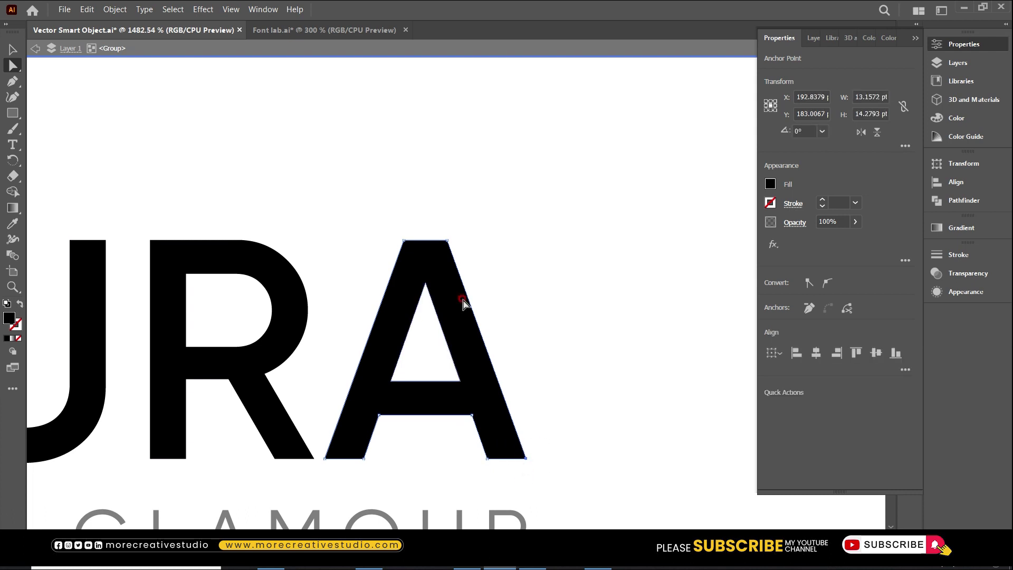
click(452, 246)
double_click(502, 294)
click(452, 372)
key(v)
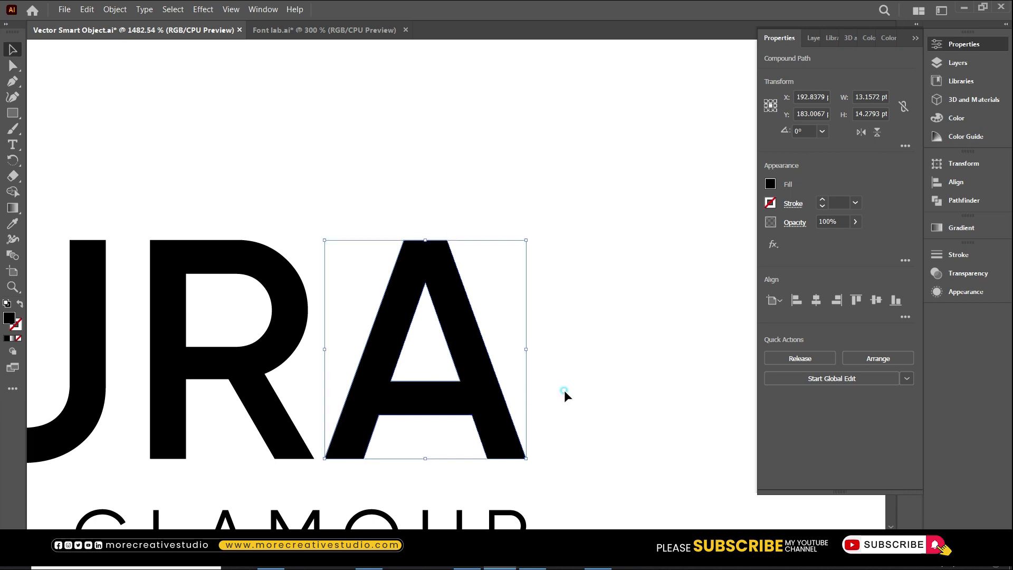
- Directly select the upper-left corner anchor of the first U in the URBANEAURA outlines
click(565, 392)
key(ctrl+minus)
key(ctrl+minus)
key(ctrl+minus)
key(ctrl+minus)
key(ctrl+minus)
key(ctrl+minus)
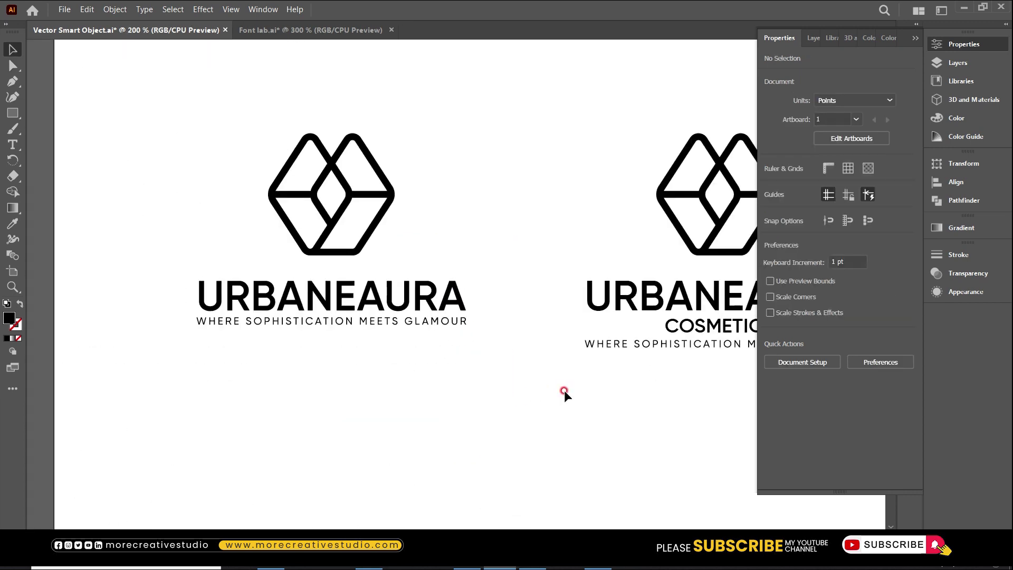
drag(154, 245, 533, 391)
click(207, 265)
key(a)
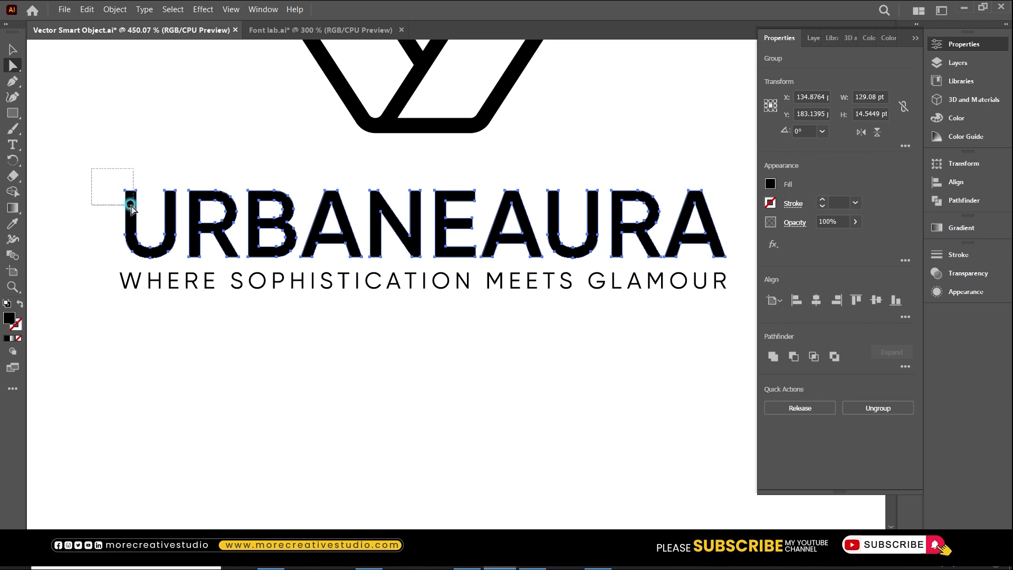
drag(131, 208, 130, 209)
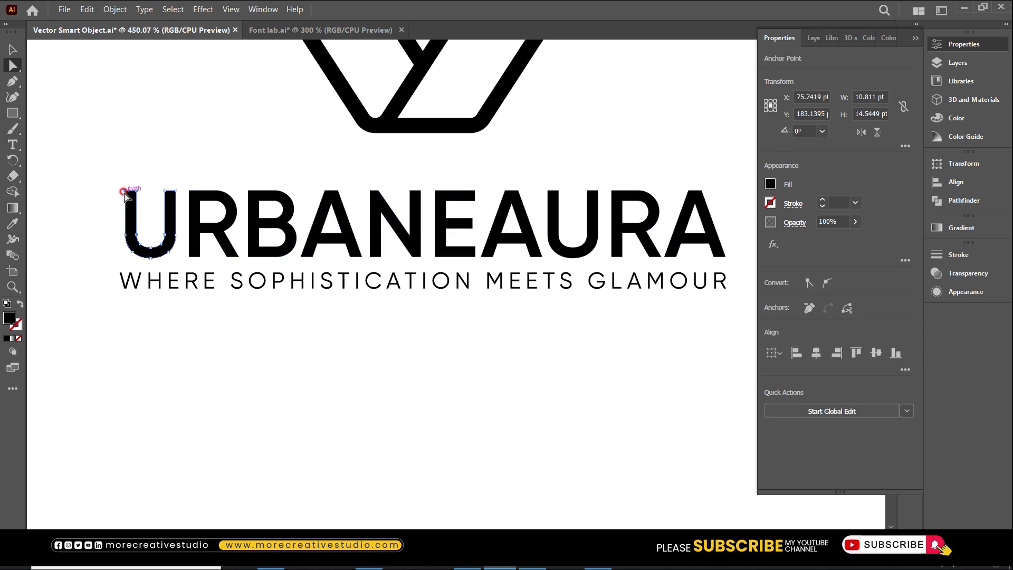
- Isolate the first letter U and try moving its upper-left anchor point inward
key(v)
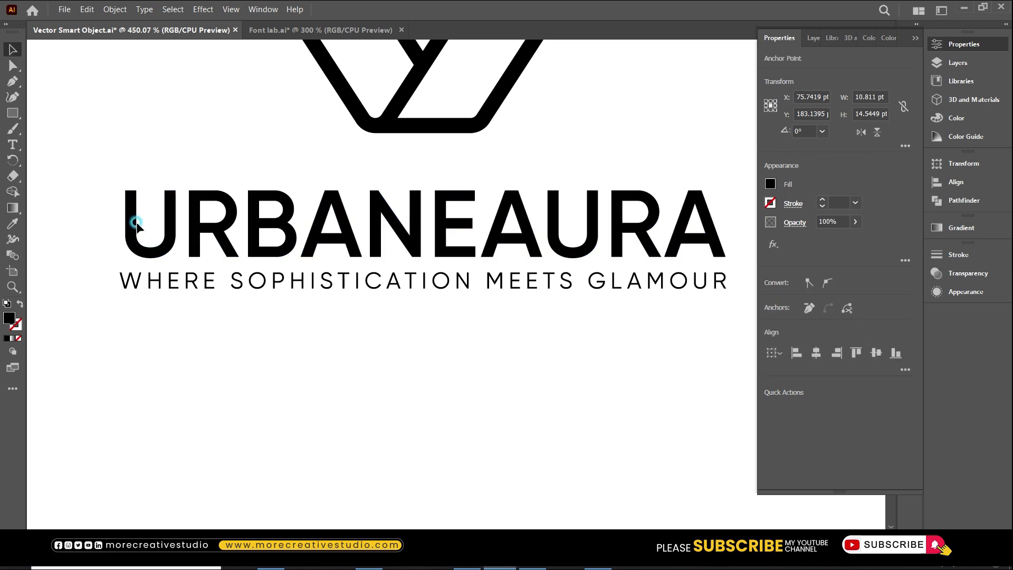
double_click(122, 198)
drag(117, 183, 203, 274)
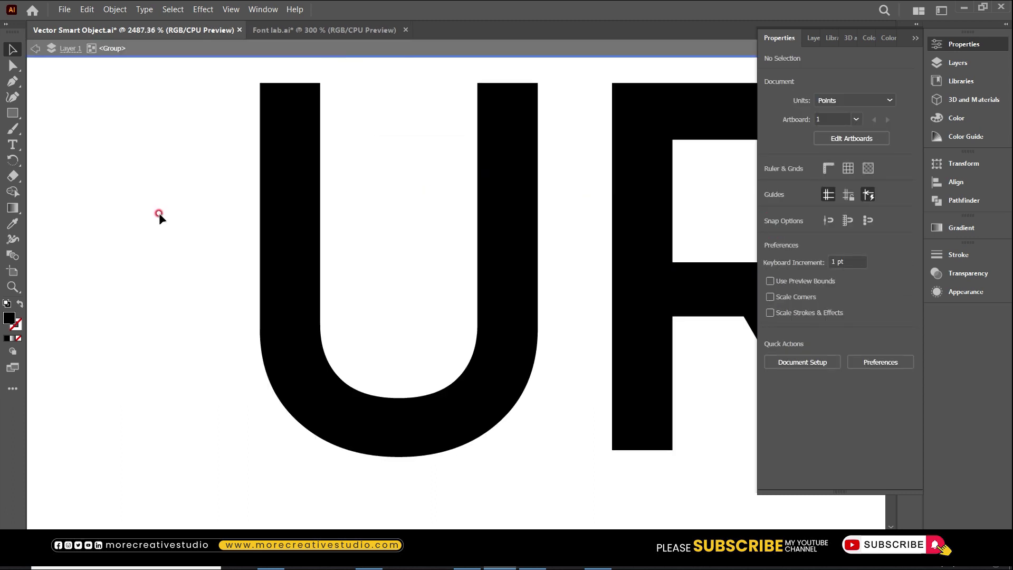
double_click(290, 150)
key(a)
drag(238, 72, 275, 102)
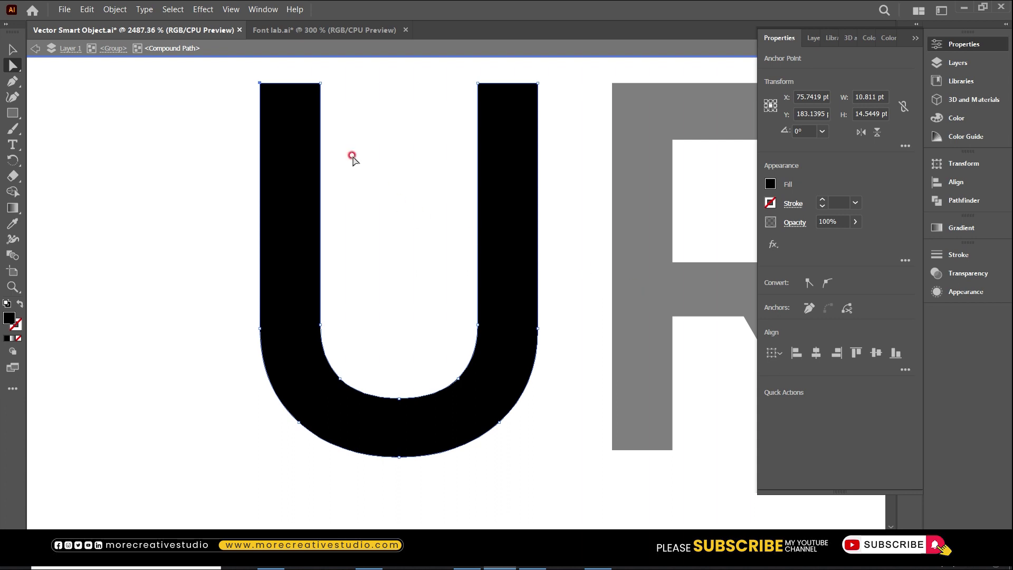
click(257, 85)
drag(259, 86, 280, 94)
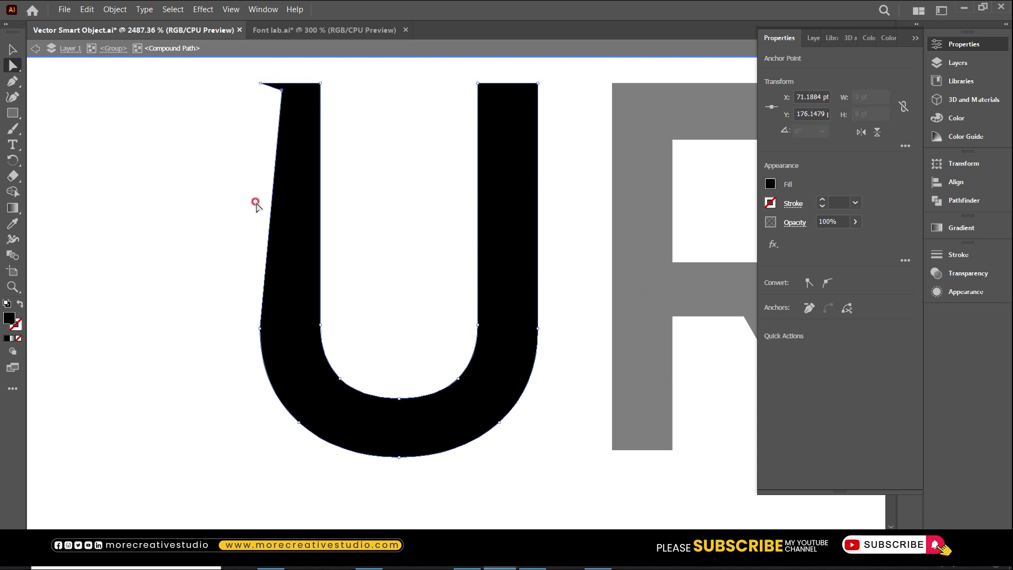
key(ctrl+z)
- Undo the anchor move on the first U, leave its isolation and round its upper-left corner by about 0.52 pt
double_click(226, 286)
click(245, 297)
click(307, 323)
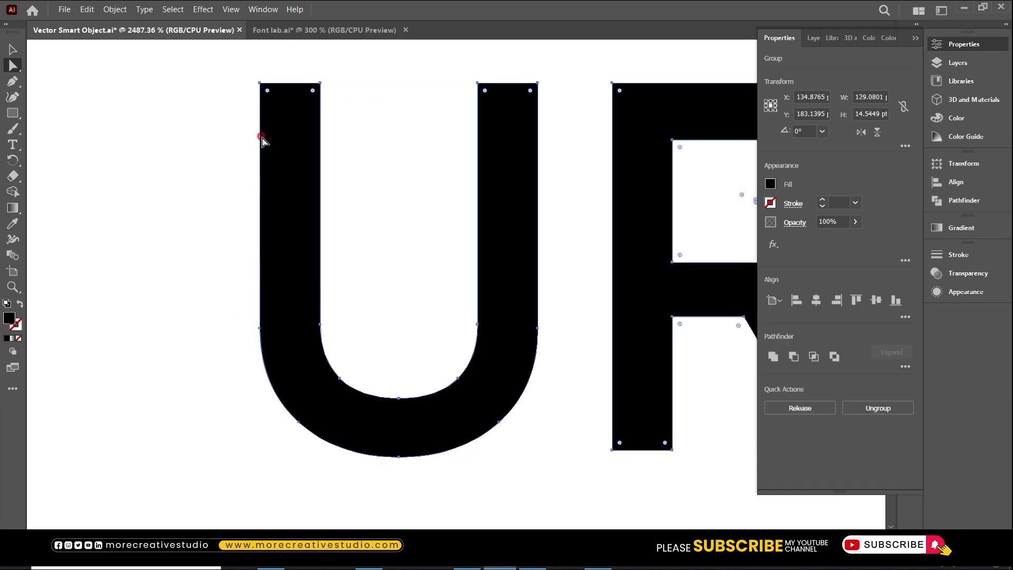
drag(274, 96, 270, 98)
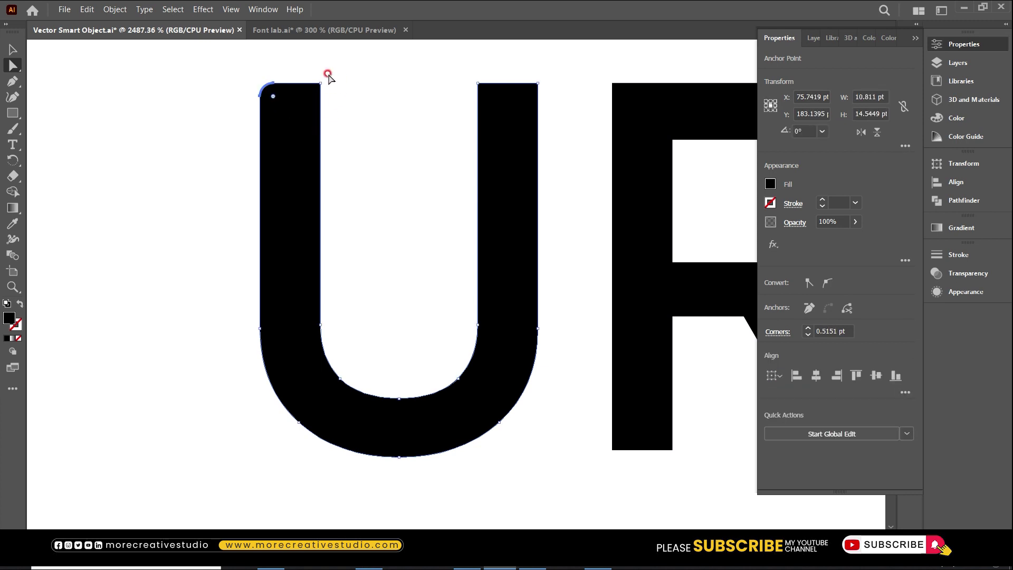
click(458, 79)
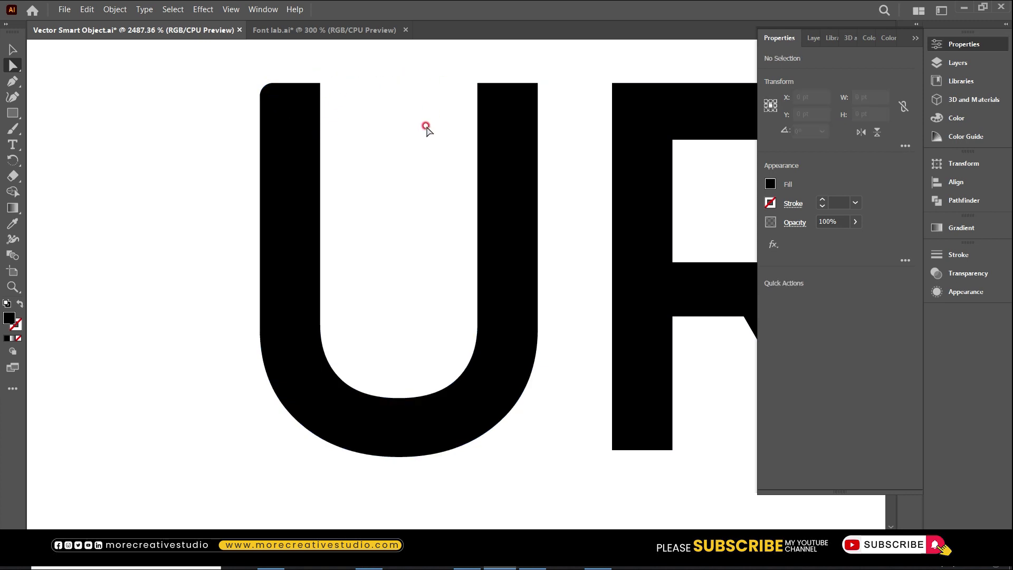
- Round the upper-left corners of the first U's second stem and of the adjacent R
key(ctrl+minus)
key(ctrl+minus)
key(ctrl+minus)
key(ctrl+minus)
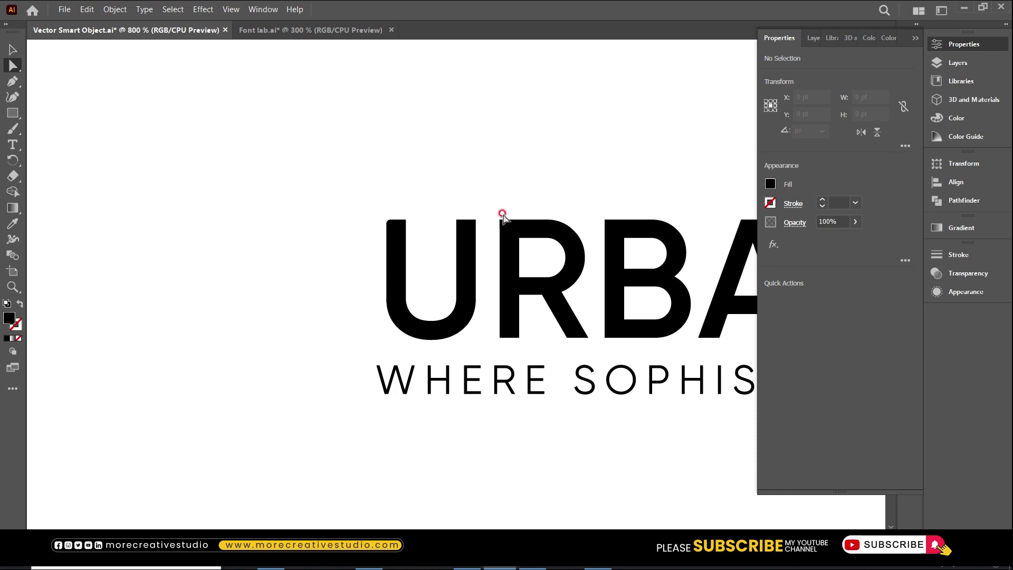
drag(459, 226, 511, 222)
click(516, 194)
- Select the upper-left anchors of the remaining letters from B to the final A and round them together by about 1.18 pt
drag(614, 241, 426, 226)
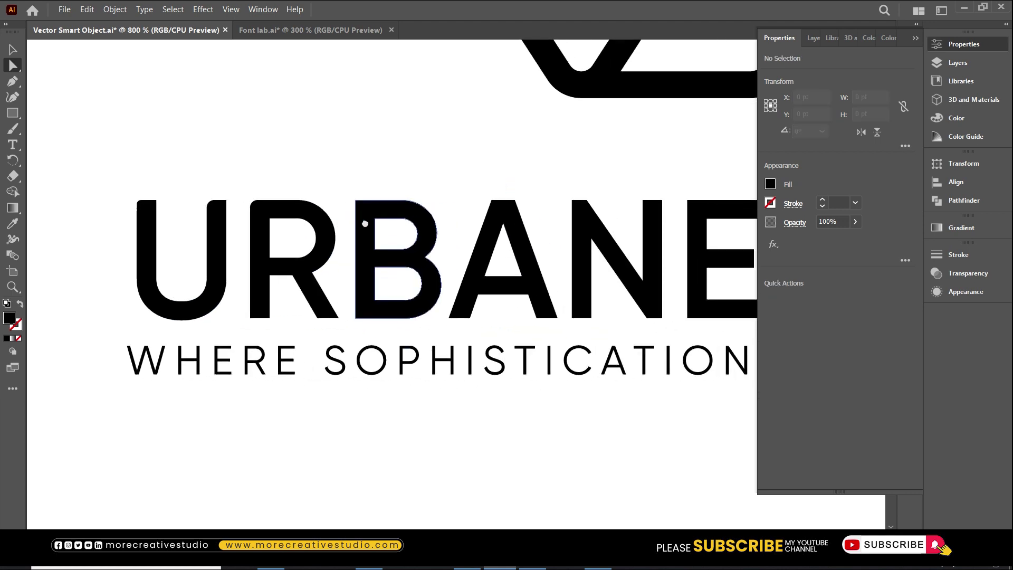
drag(361, 204, 362, 204)
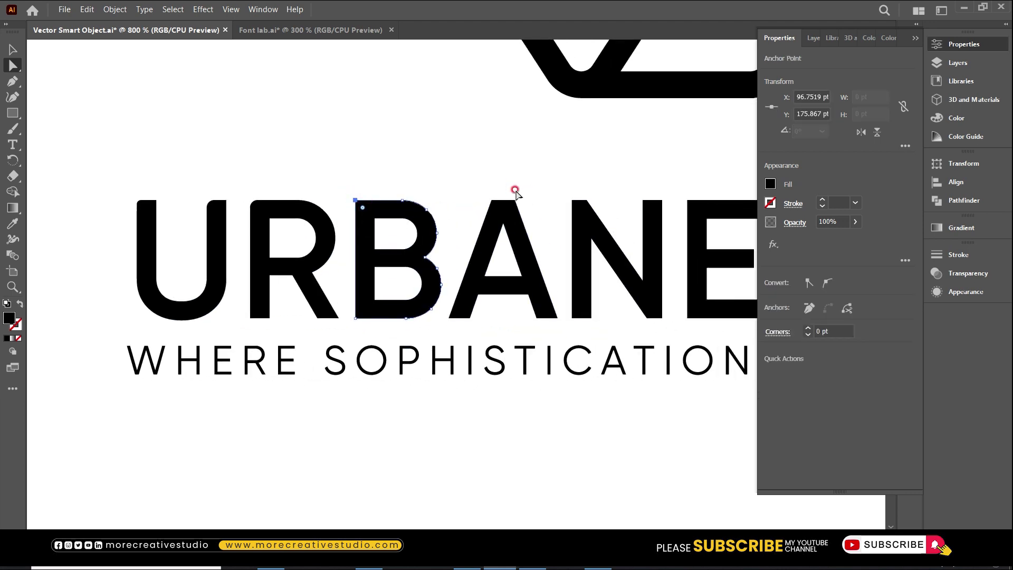
drag(494, 207, 494, 206)
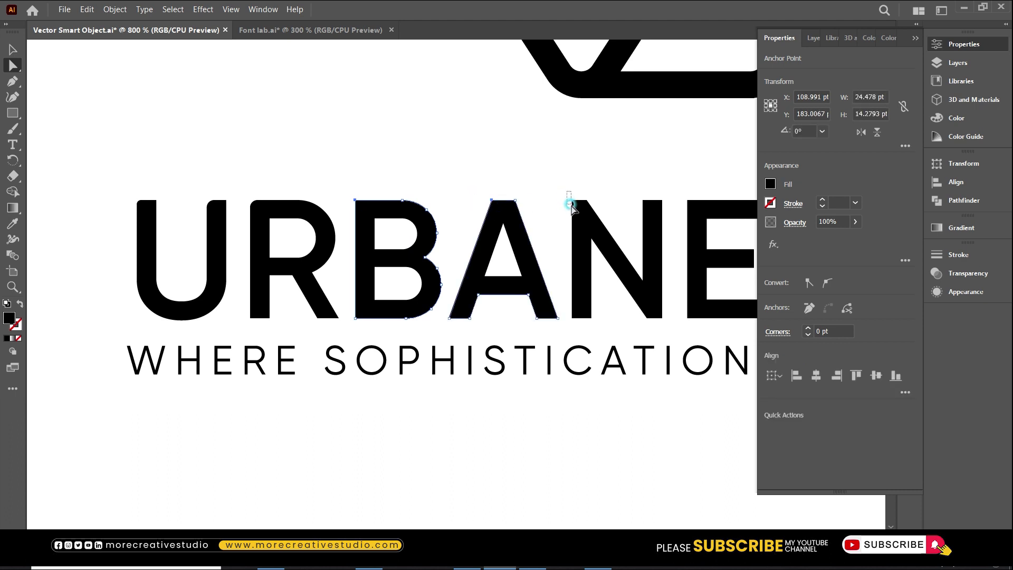
drag(575, 207, 575, 208)
drag(686, 219, 424, 205)
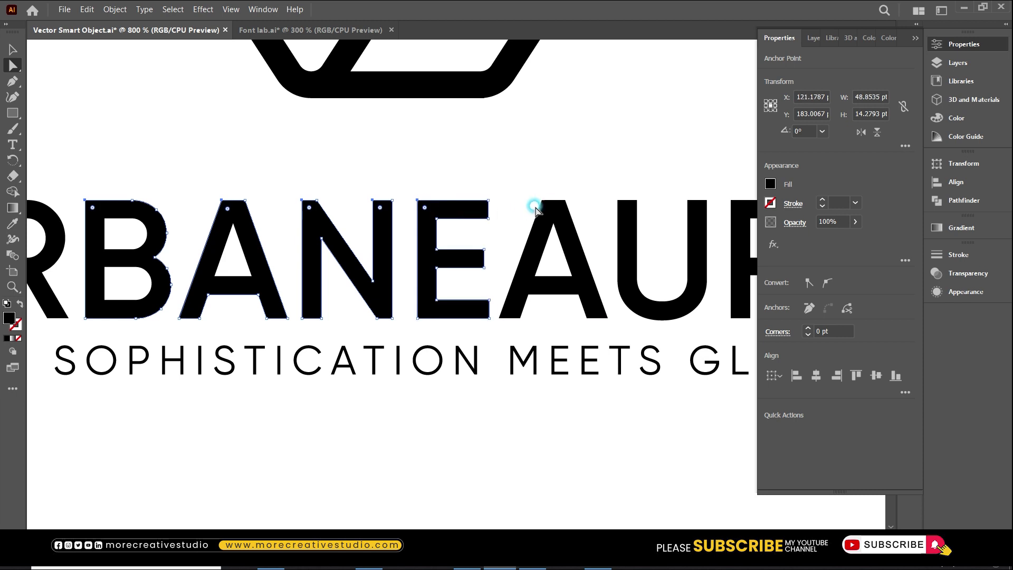
drag(545, 204, 545, 204)
drag(620, 210, 618, 208)
drag(704, 197, 716, 210)
scroll(569, 209, right, 6)
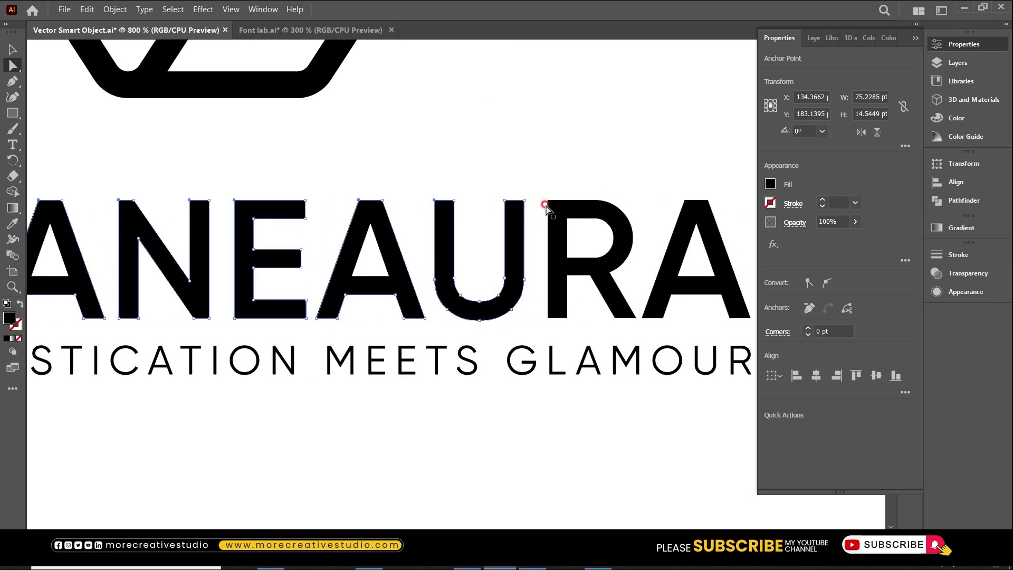
drag(551, 205, 552, 205)
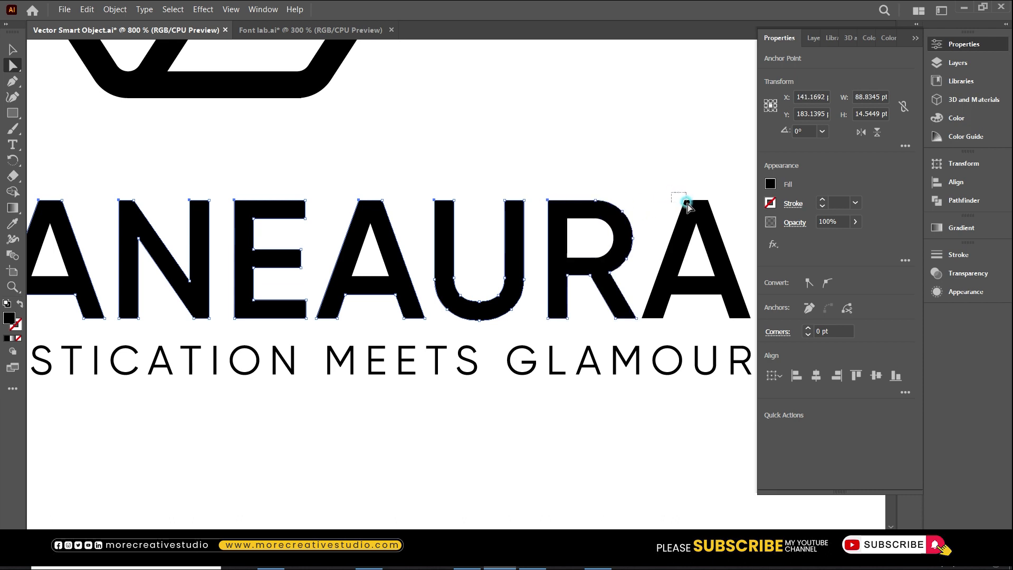
drag(689, 206, 691, 209)
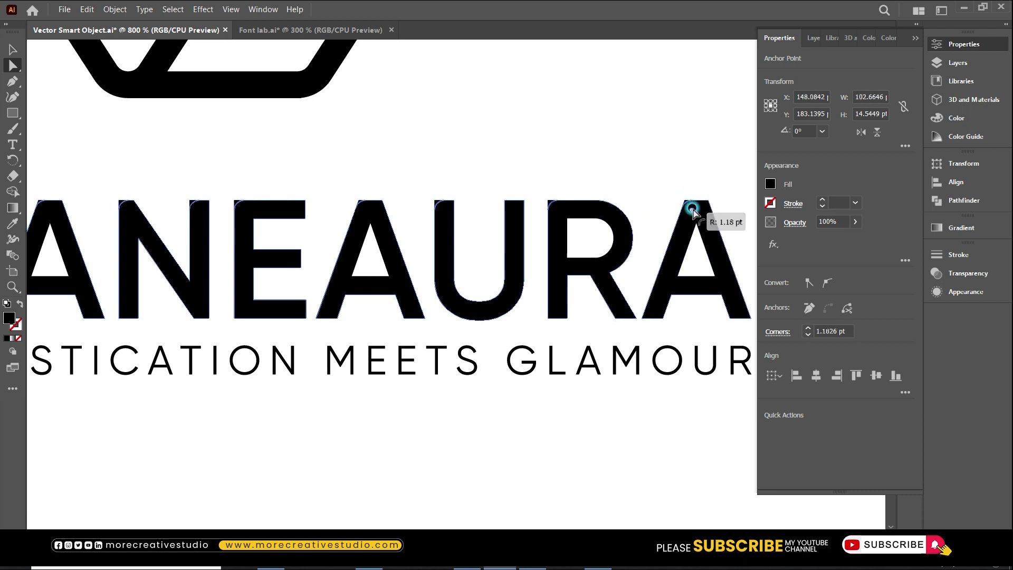
click(655, 181)
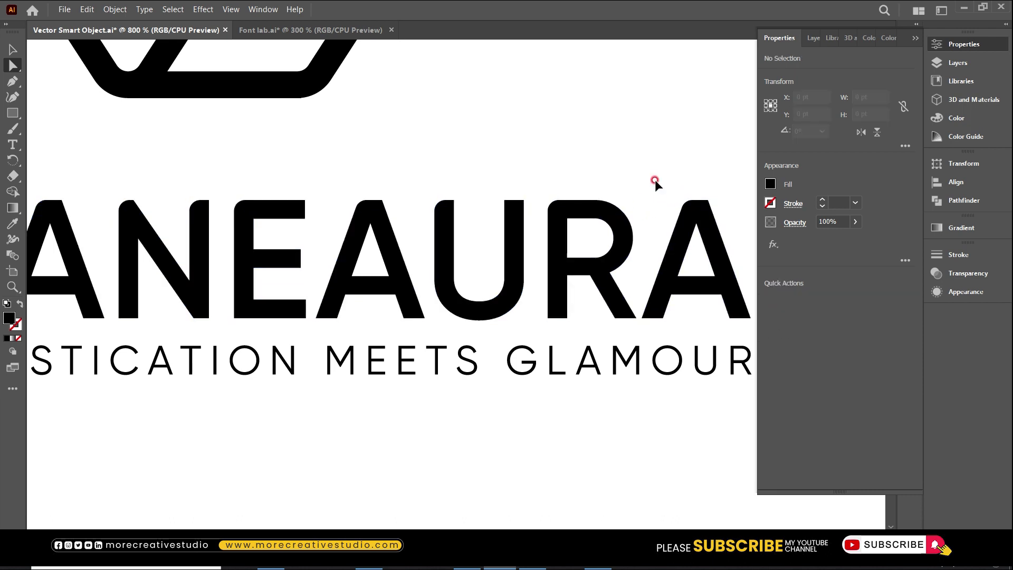
- Duplicate the COSMETICS logo version beside the original and delete the tagline from the copy
key(ctrl+minus)
key(ctrl+minus)
key(ctrl+minus)
key(v)
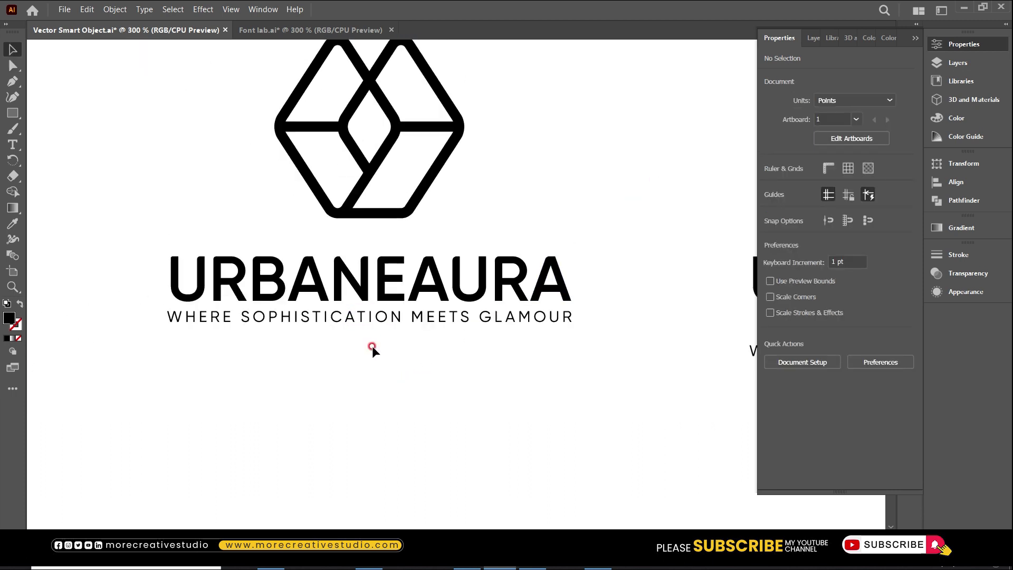
key(ctrl+minus)
key(ctrl+minus)
key(ctrl+minus)
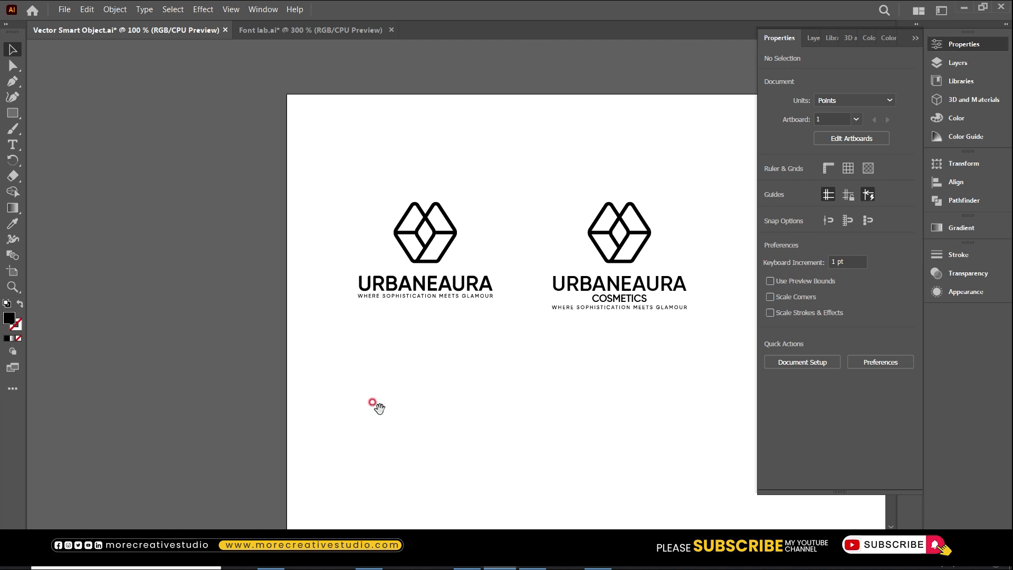
drag(441, 321, 304, 318)
drag(353, 181, 454, 289)
drag(426, 215, 602, 215)
click(562, 303)
click(553, 290)
key(Delete)
drag(175, 215, 710, 381)
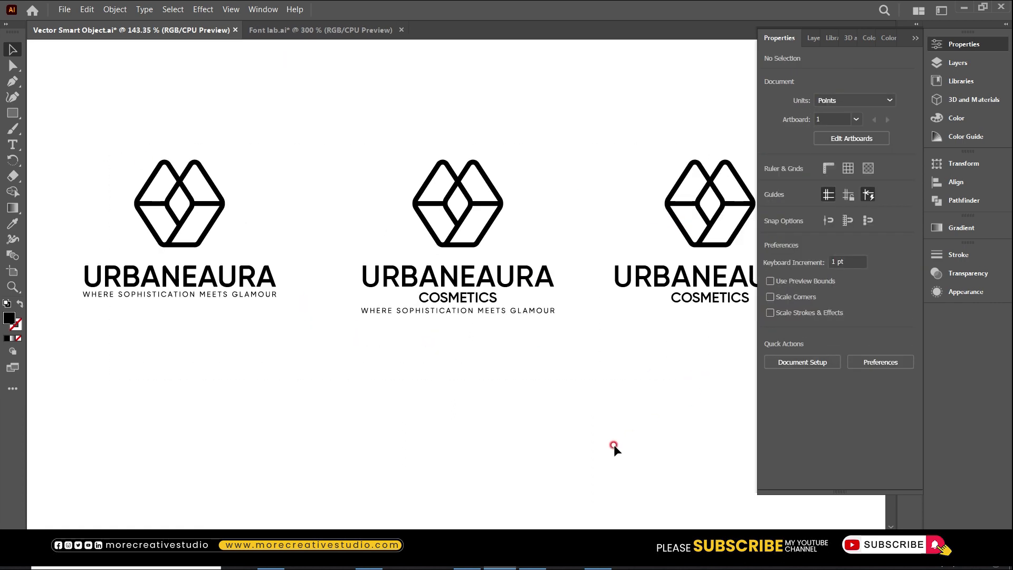
click(914, 40)
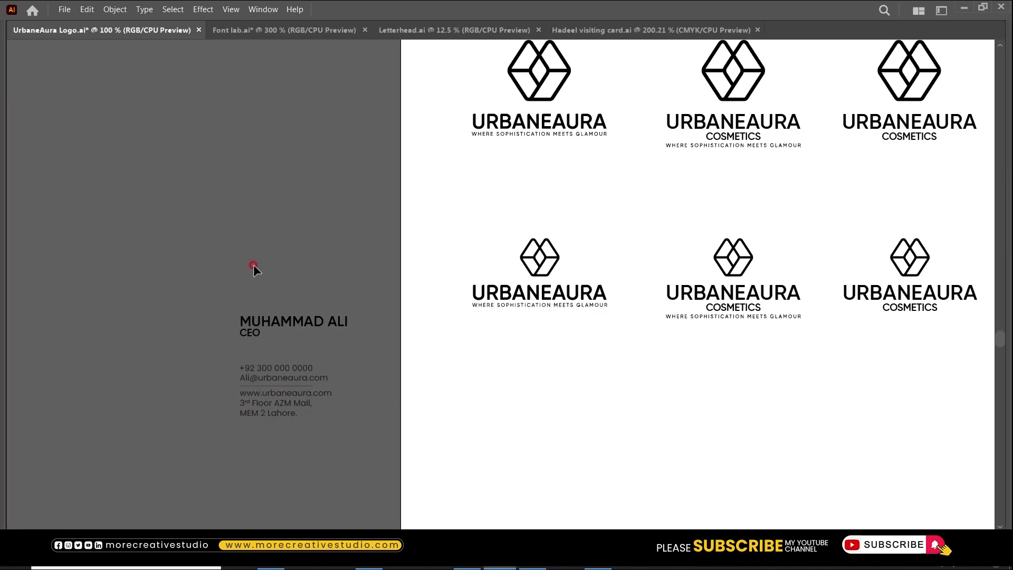
- Show the rulers in the UrbaneAura Logo document and set their units to inches
key(Tab)
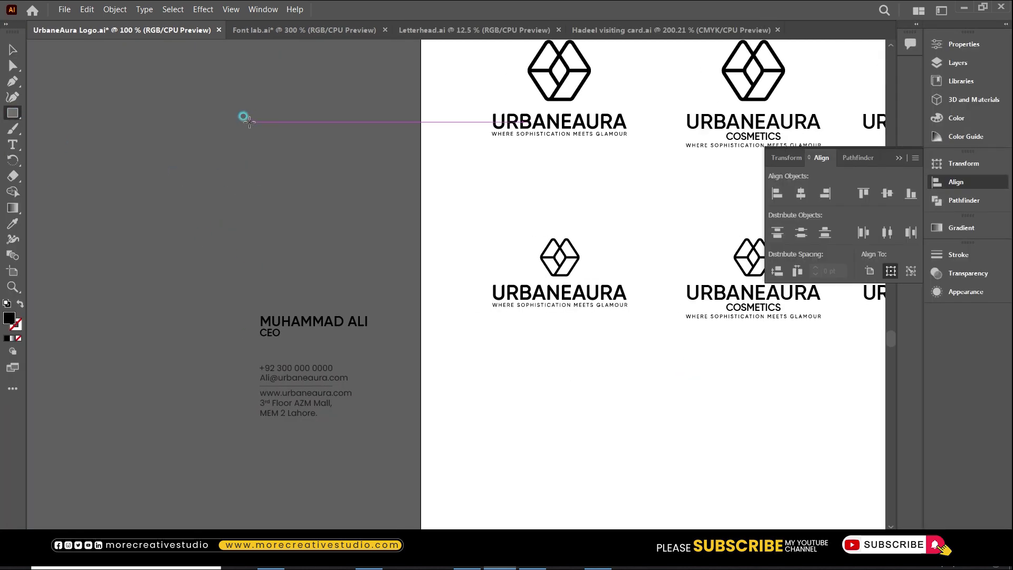
click(249, 122)
click(531, 299)
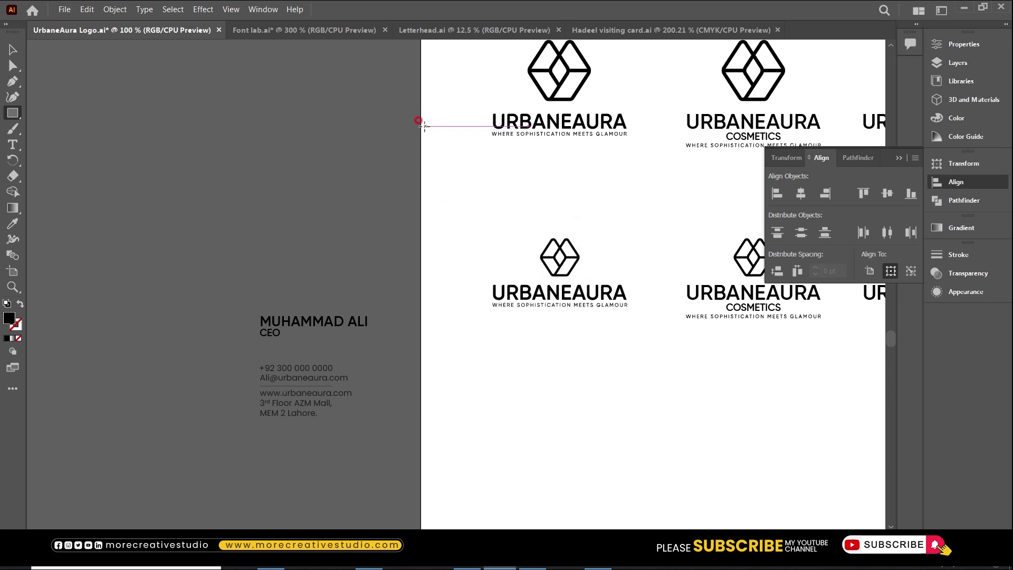
key(ctrl+r)
right_click(385, 46)
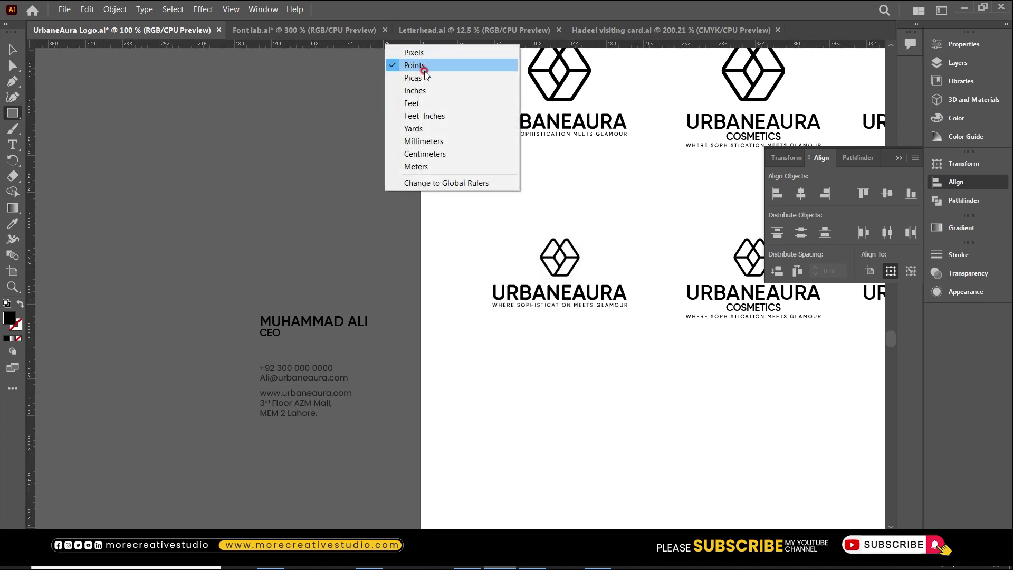
click(418, 93)
- Create a black rectangle 3.5 in wide and about 2 in tall beside the artboard, and place a copy directly above it
click(495, 410)
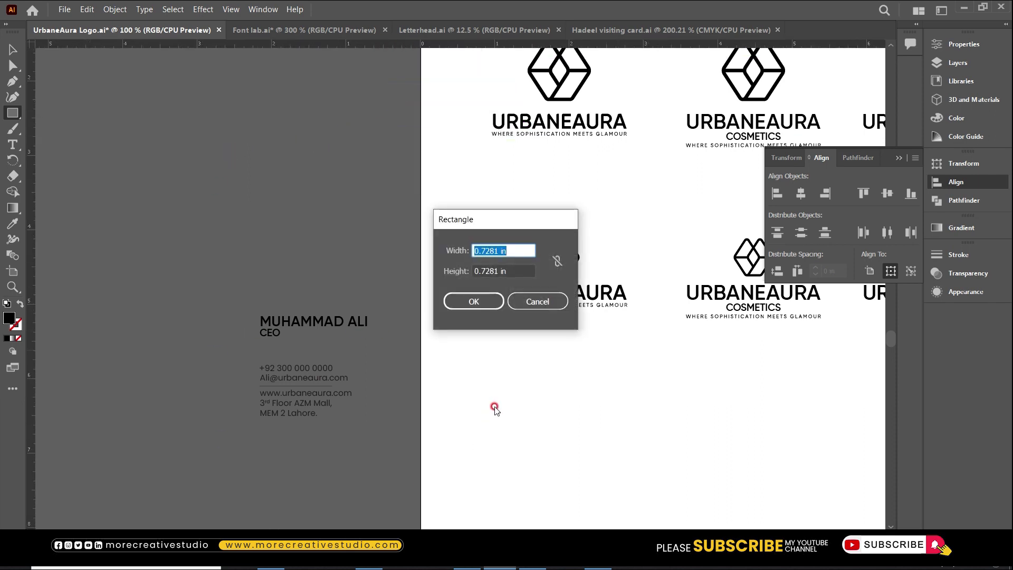
text(3.5)
key(Tab)
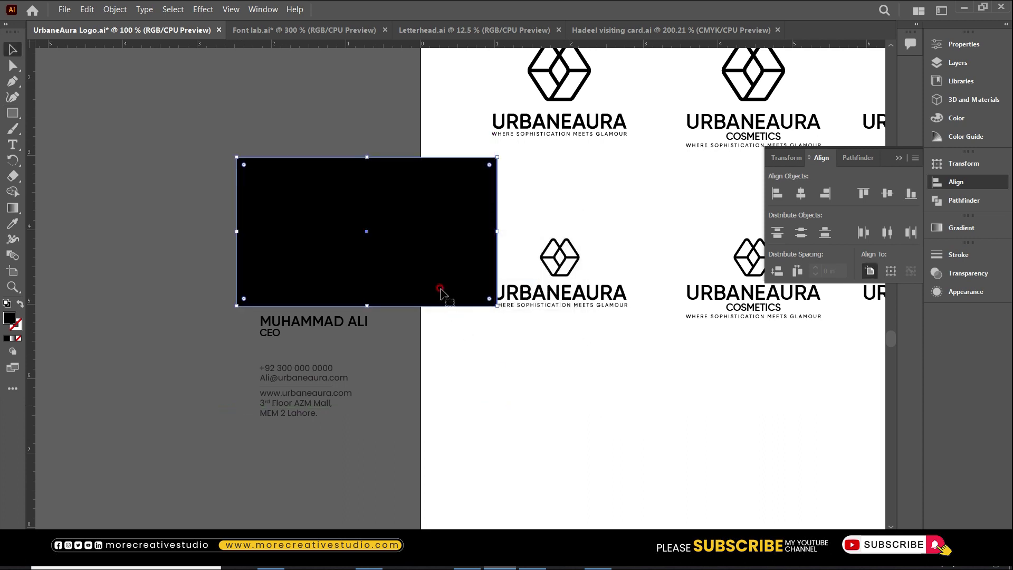
drag(441, 293, 359, 273)
scroll(268, 244, up, 3)
drag(369, 338, 373, 170)
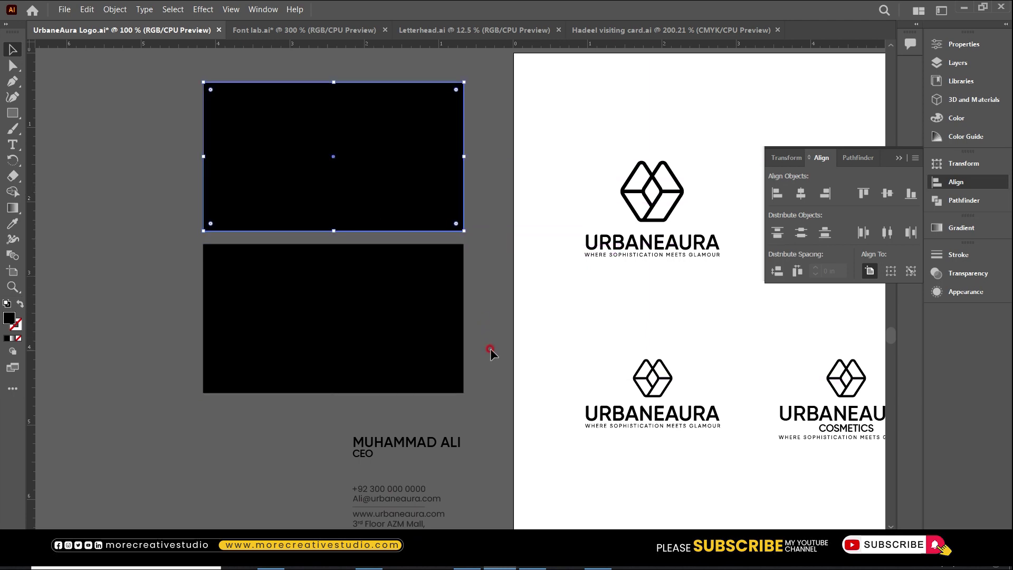
- Fill the upper card rectangle with white sampled from the artboard
key(i)
click(523, 327)
key(v)
click(325, 437)
scroll(323, 401, down, 2)
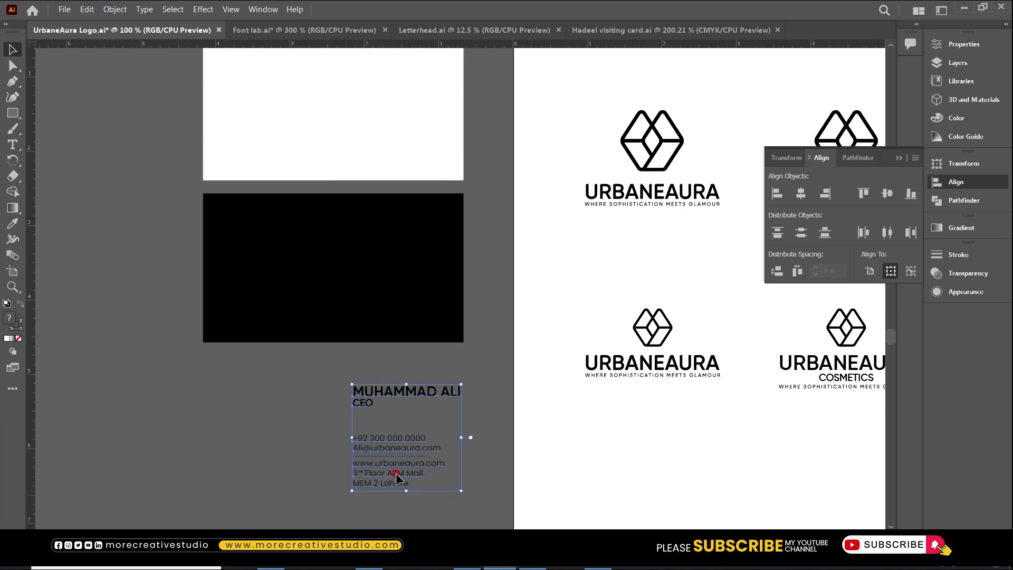
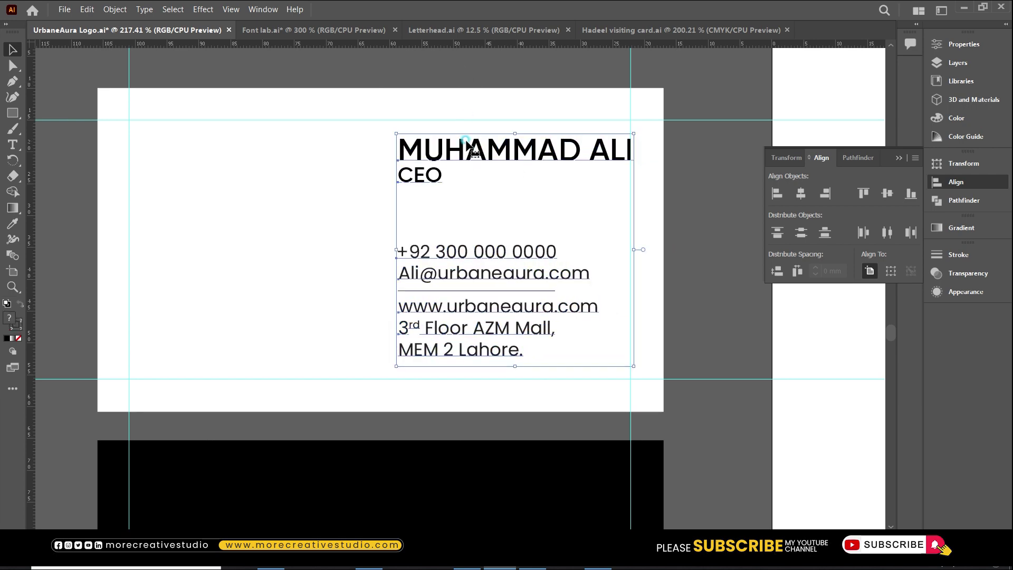
- Isolate the contact details group and set the person's name to a font size of 11 pt
double_click(467, 149)
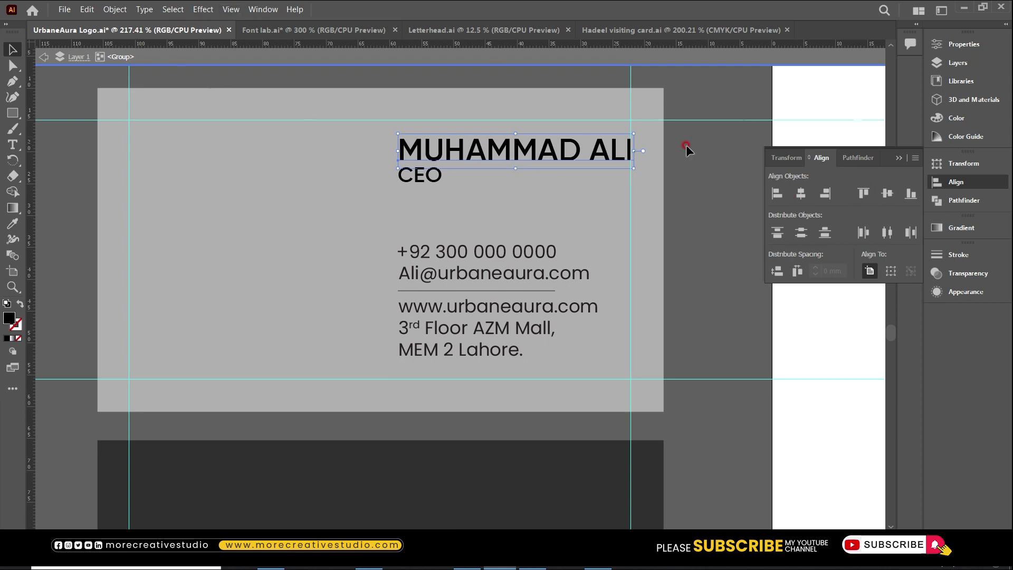
click(934, 51)
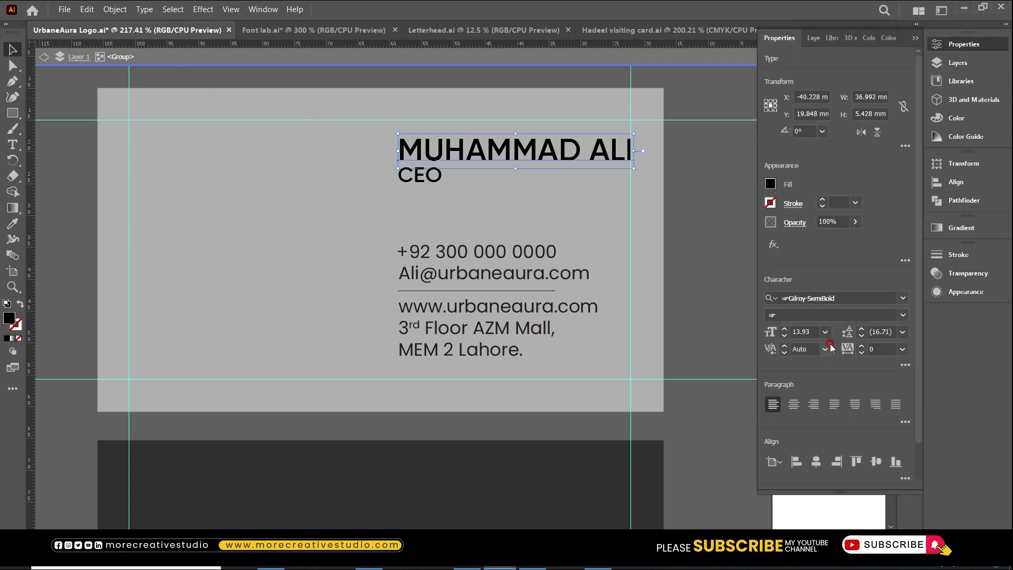
drag(813, 329, 749, 328)
text(1)
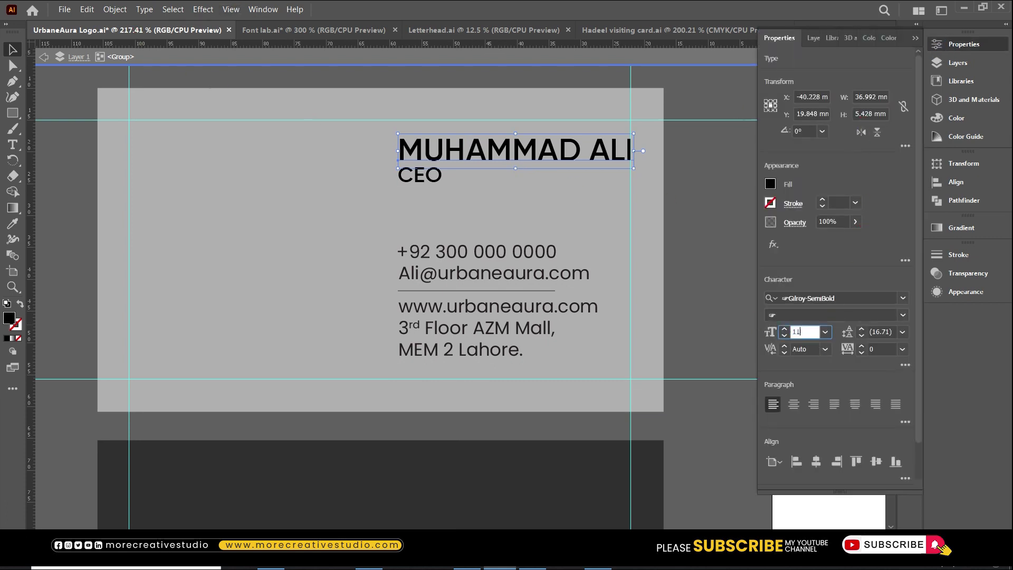
text(1)
key(Return)
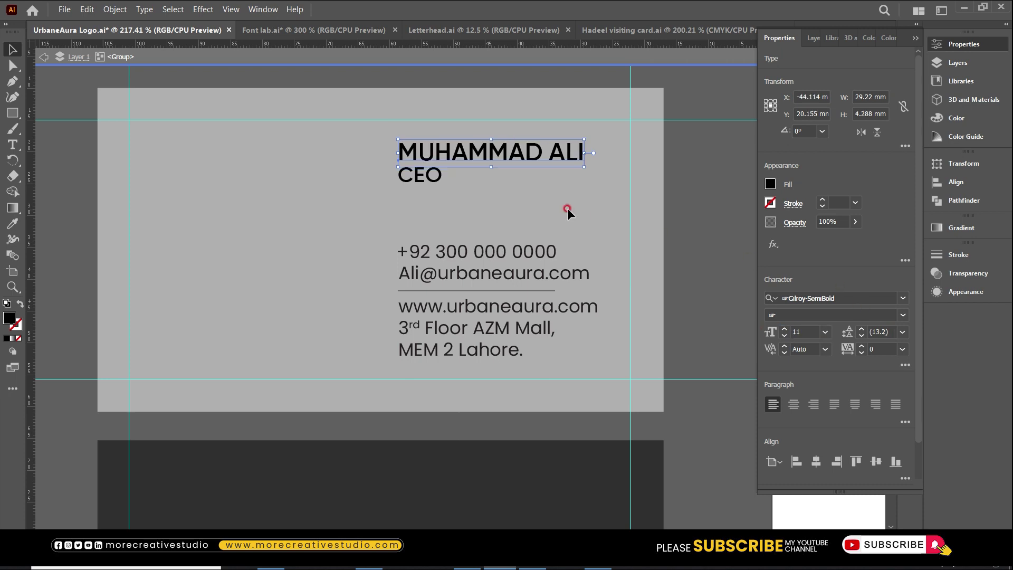
- Set the CEO job title to 9 pt, nudge it up one increment towards the name and leave isolation
double_click(429, 167)
click(441, 176)
key(Escape)
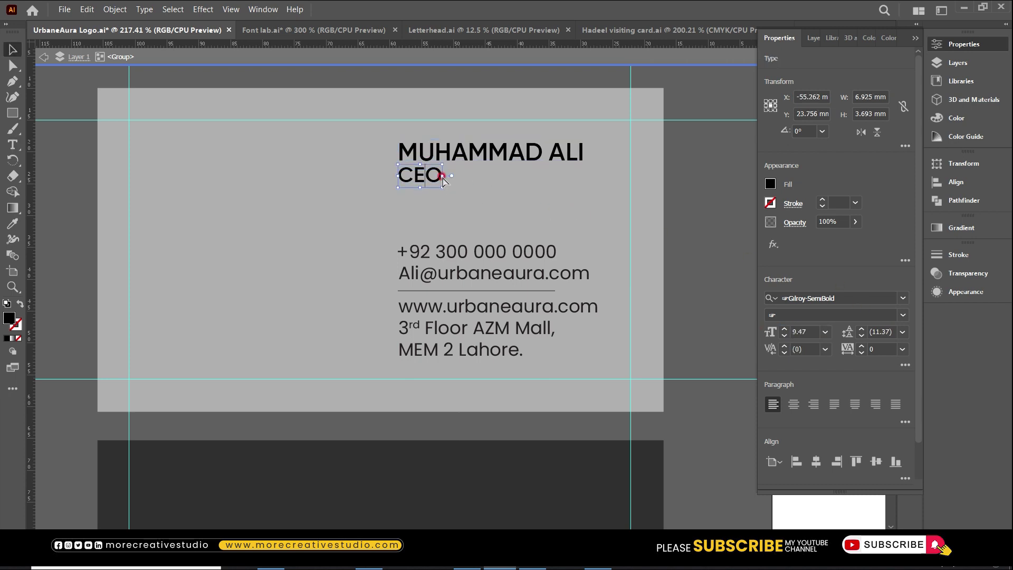
click(825, 332)
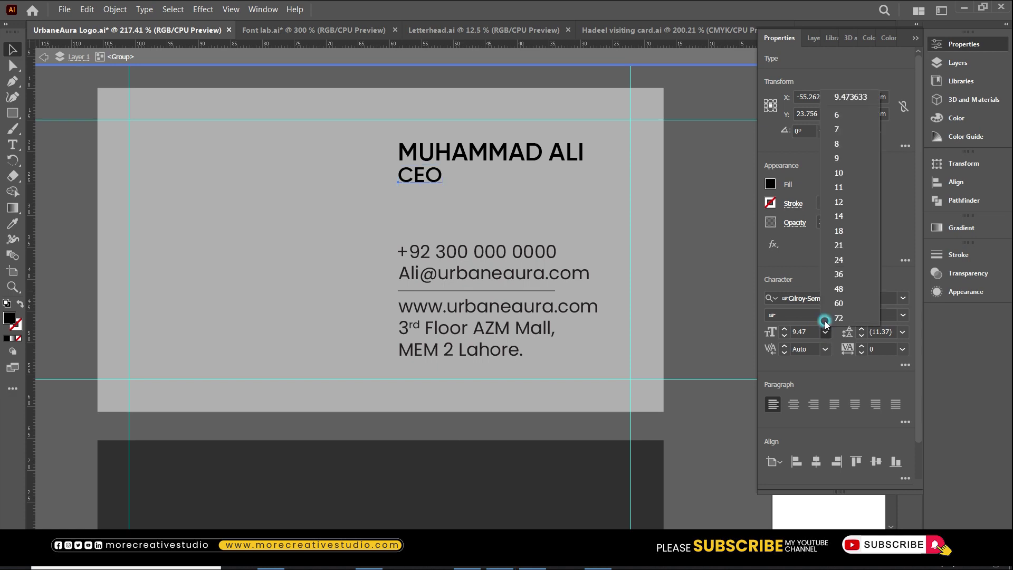
click(841, 152)
click(830, 332)
key(Up)
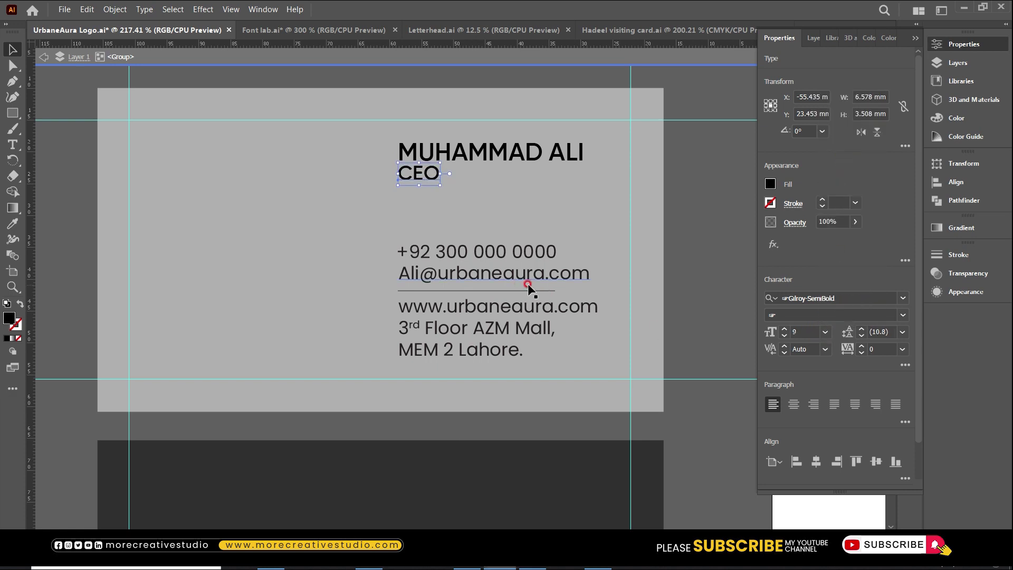
double_click(701, 196)
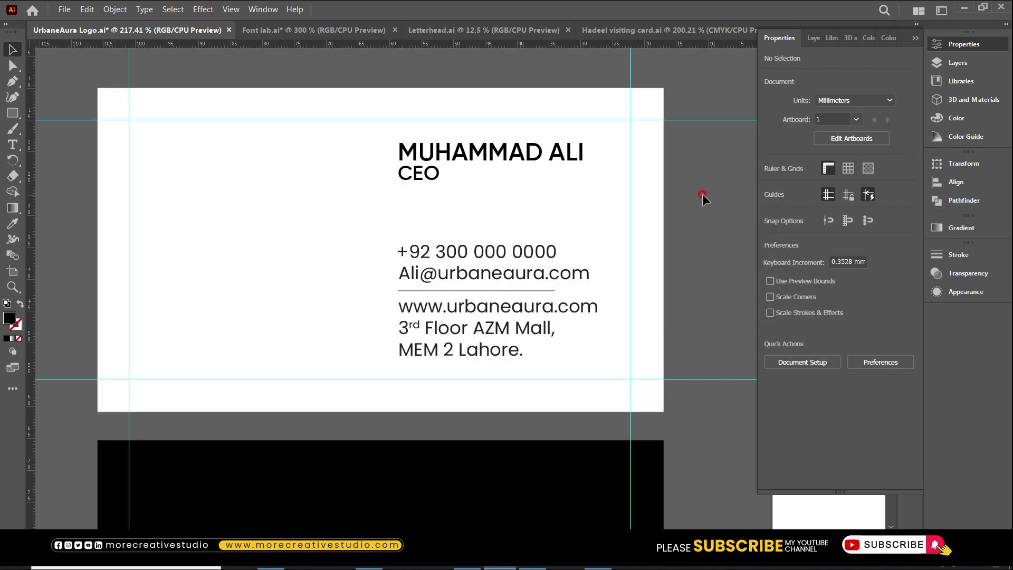
- Move the contact details group right until its edge meets the white card's right-hand margin guide
key(Tab)
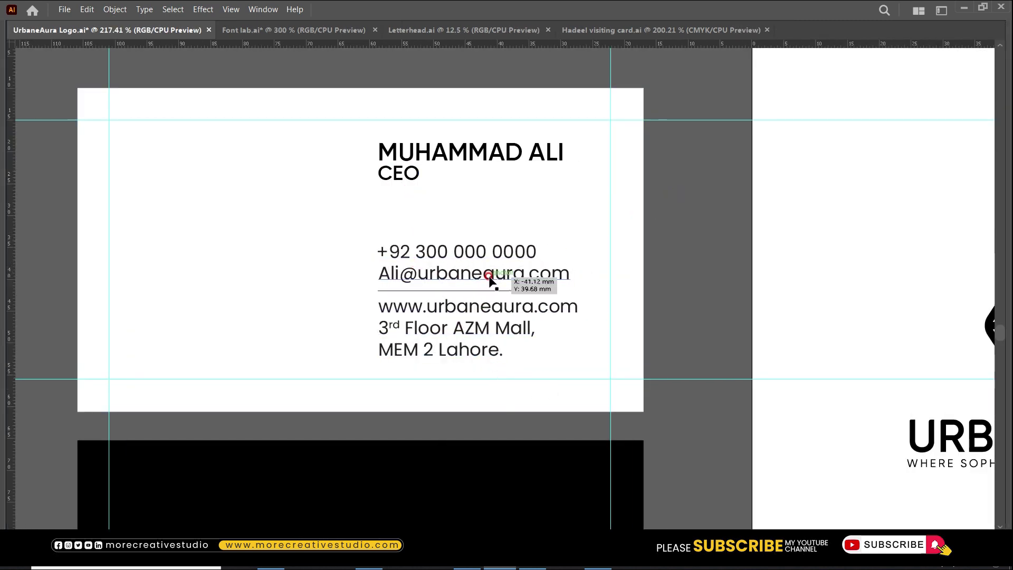
drag(494, 273, 522, 274)
key(ctrl+minus)
key(ctrl+minus)
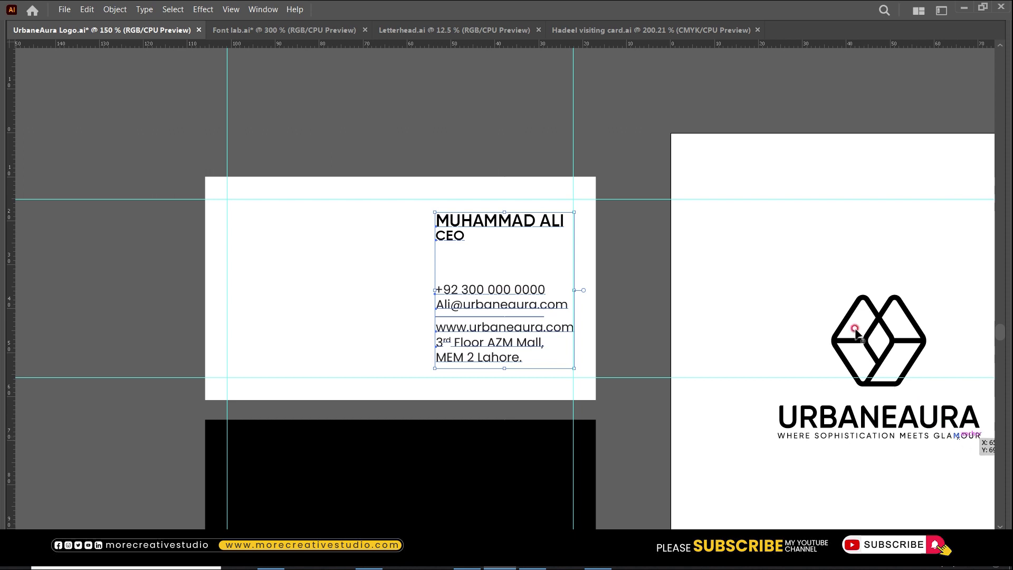
key(ctrl+minus)
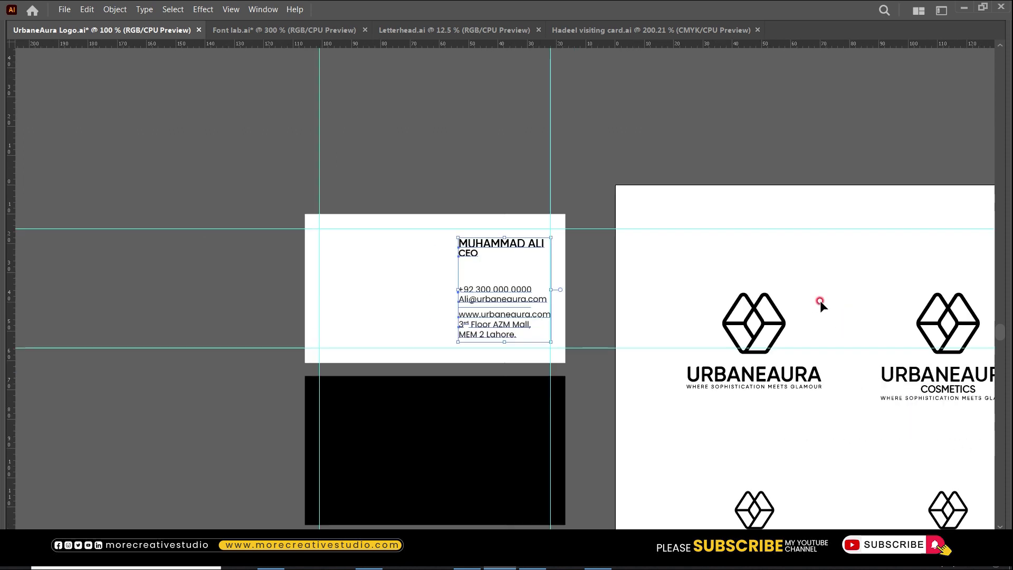
- Copy the upper UrbaneAura logo icon from the artboard onto the white card, beside the contact details
click(723, 208)
click(762, 318)
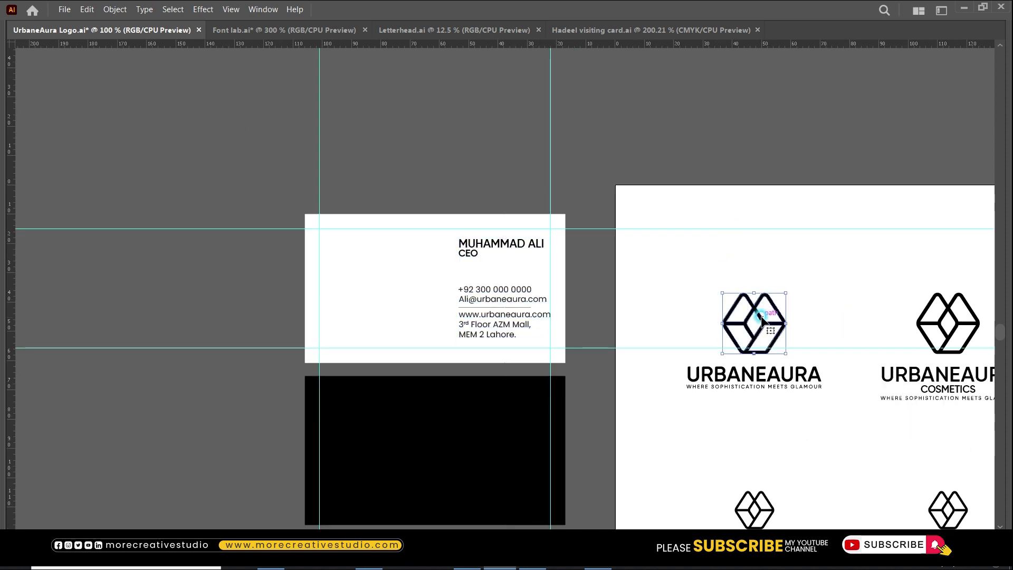
drag(761, 318, 376, 281)
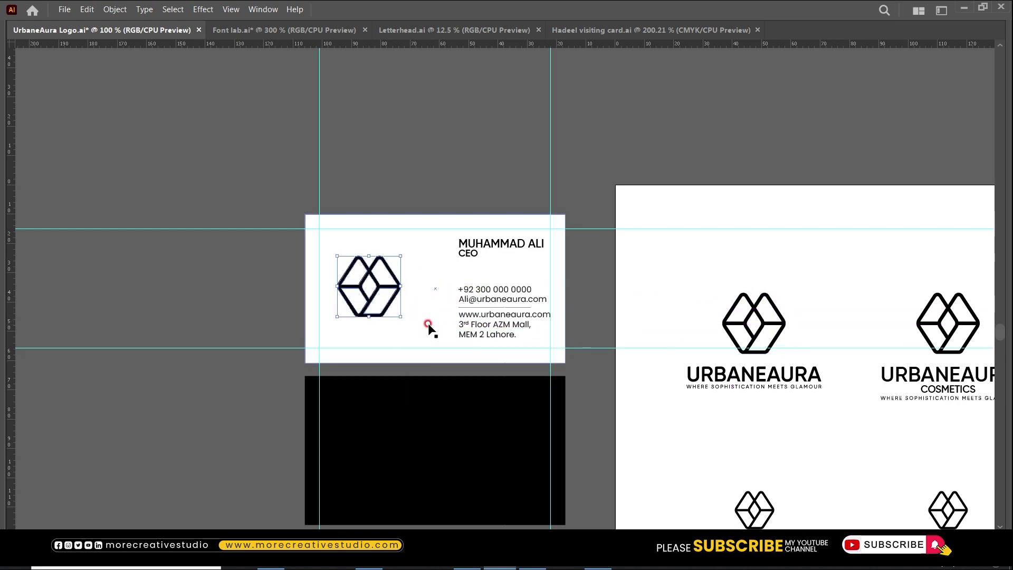
- Centre the copied logo icon vertically on the white card, using the card rectangle as the key object
shift+click(430, 324)
key(Tab)
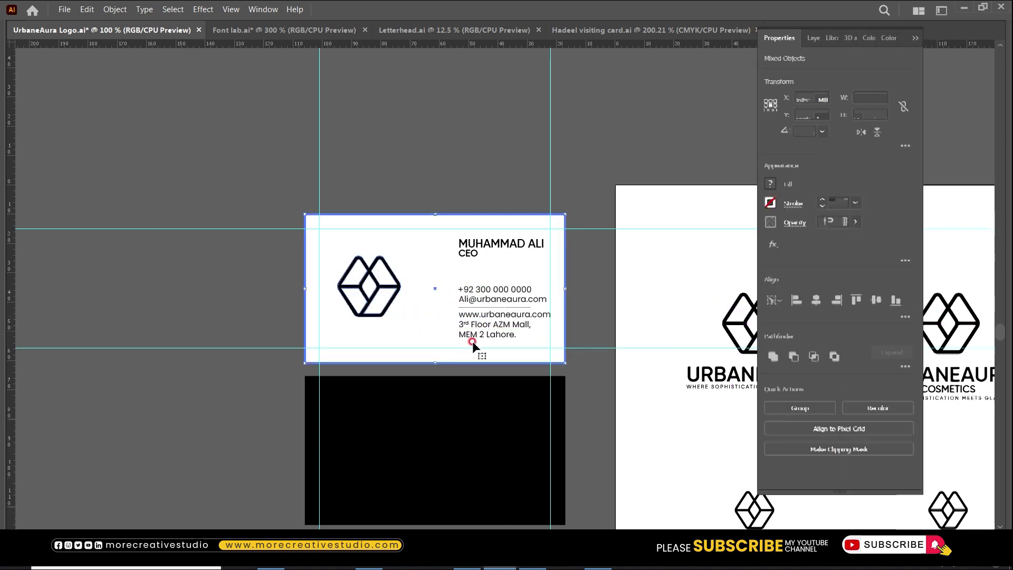
click(876, 300)
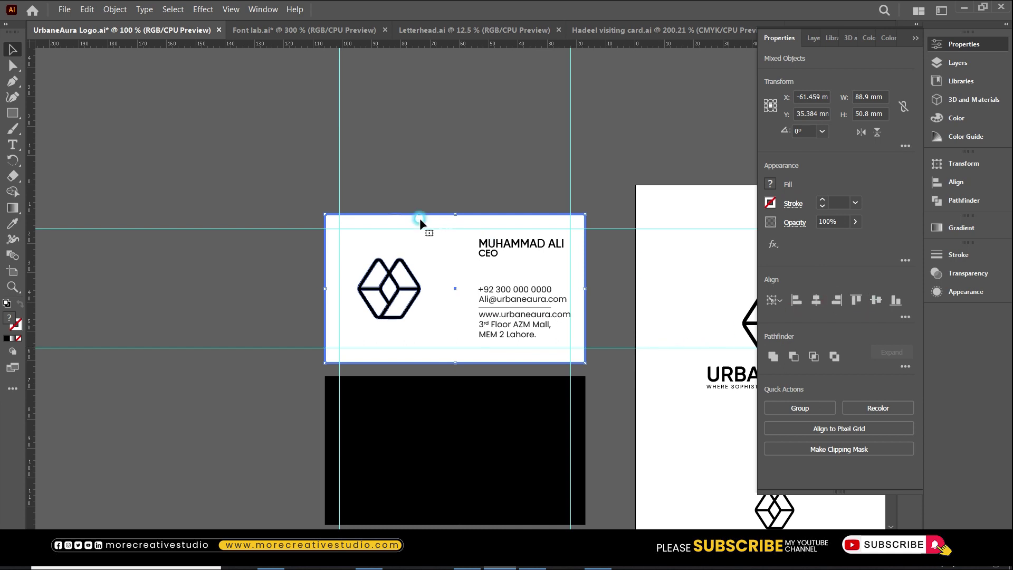
click(386, 168)
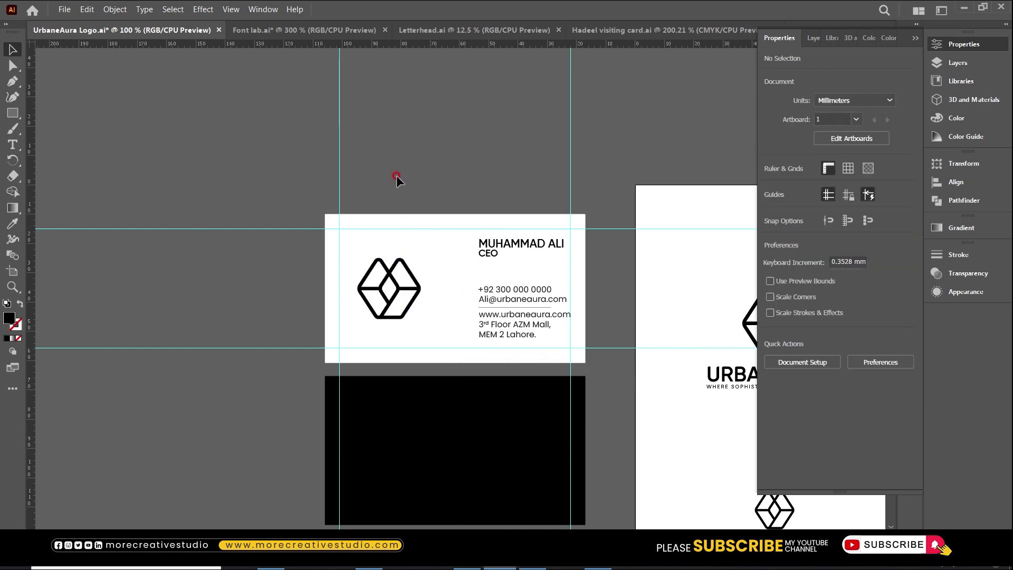
scroll(396, 195, down, 2)
key(Tab)
- Copy the card's logo icon onto the empty canvas below and to the left of the black card
scroll(448, 316, down, 3)
click(448, 317)
click(387, 245)
drag(615, 79, 774, 479)
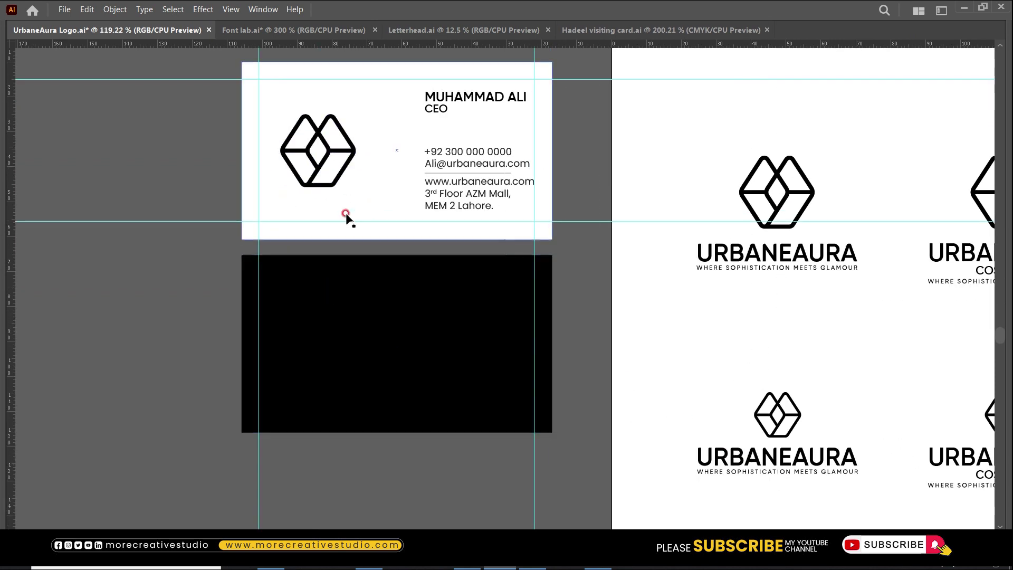
click(340, 158)
scroll(341, 157, down, 2)
click(334, 112)
drag(332, 113, 276, 292)
- Duplicate the icon sideways at even spacing and repeat the duplication to build a row of 20 icons
key(ctrl+d)
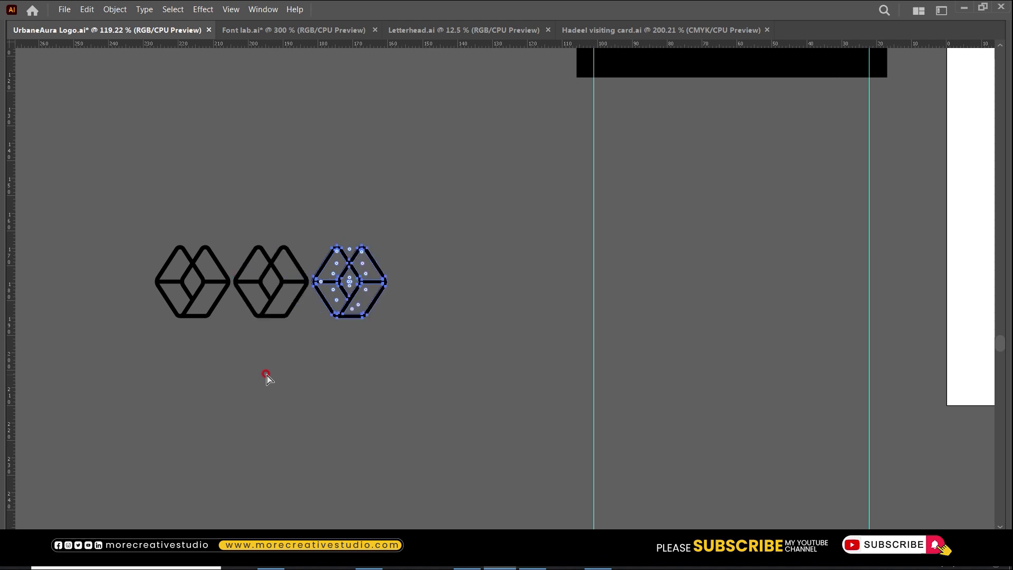
key(ctrl+d)
key(ctrl+d)
key(ctrl+d)
key(ctrl+d)
key(ctrl+d)
key(ctrl+d)
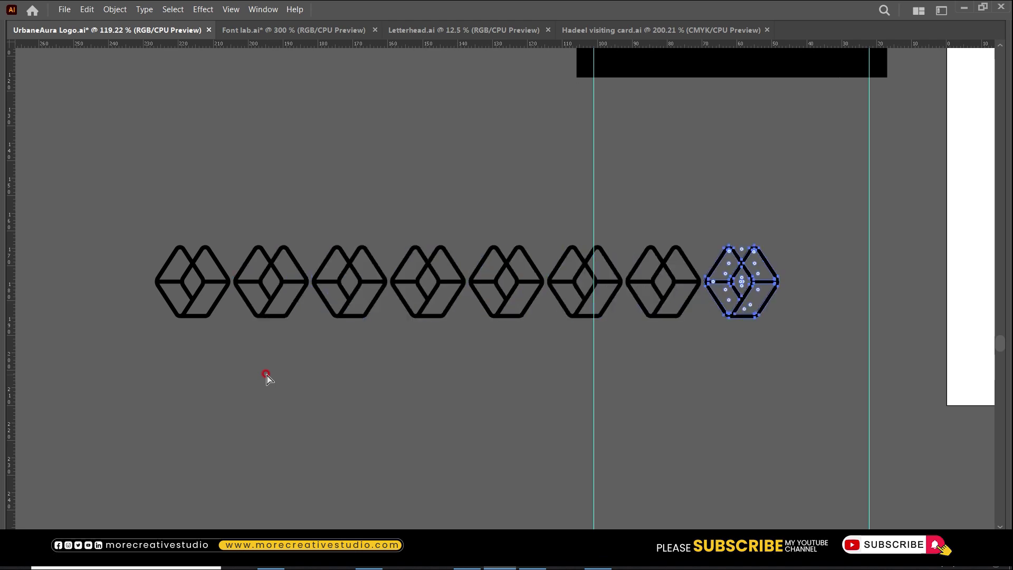
key(ctrl+d)
key(ctrl+d)
key(ctrl+minus)
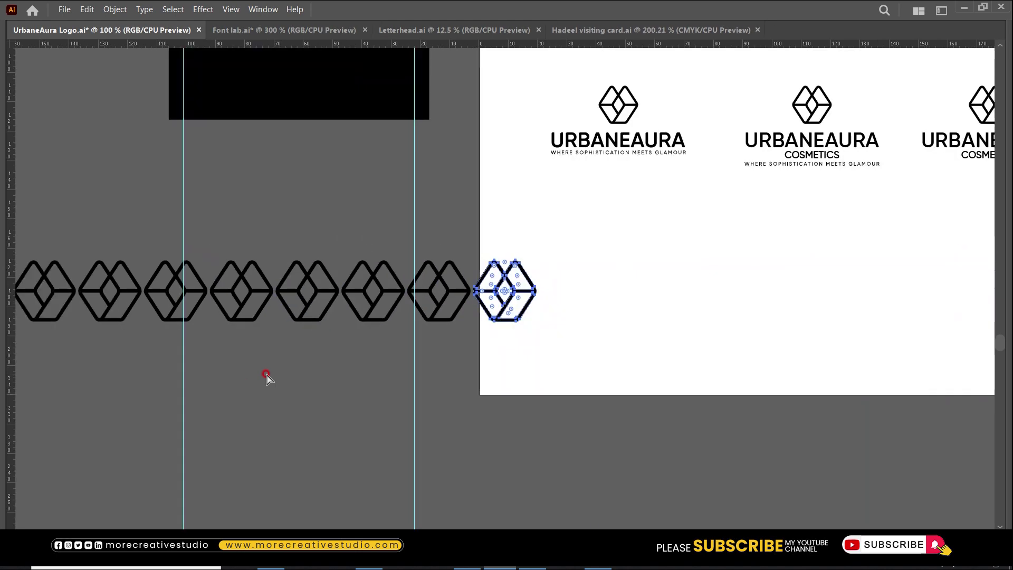
key(ctrl+minus)
key(ctrl+d)
key(ctrl+d)
key(ctrl+d)
key(ctrl+d)
key(ctrl+d)
key(ctrl+d)
key(ctrl+d)
key(ctrl+d)
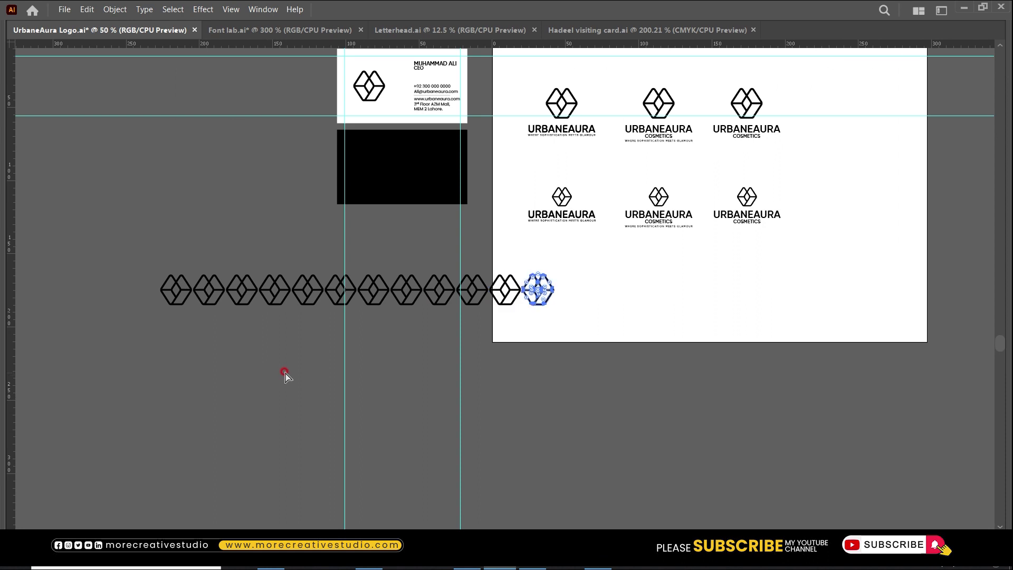
key(ctrl+d)
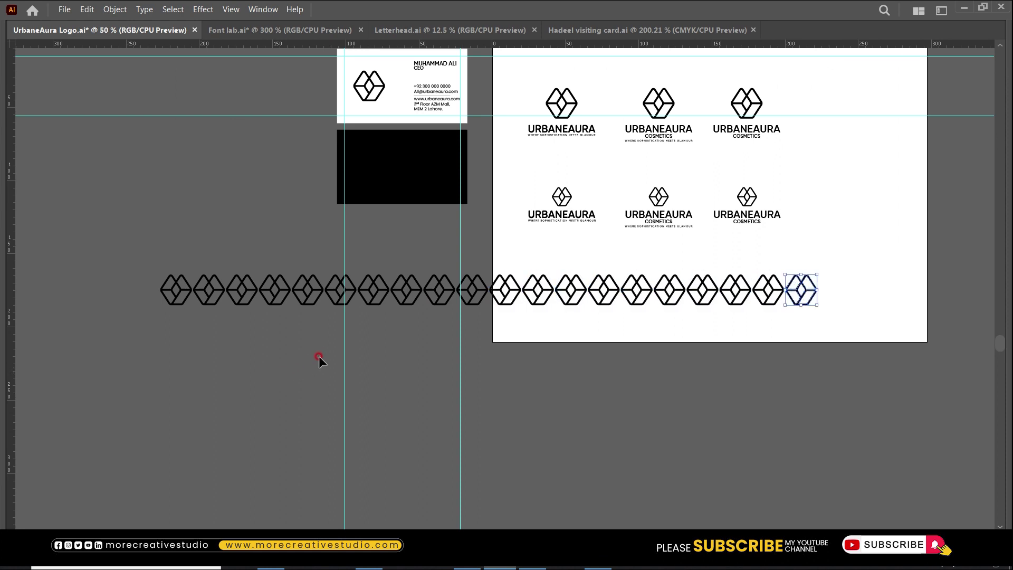
- Group the row of 20 icons and scale it down proportionally to about 116 mm wide
drag(427, 333, 895, 339)
drag(580, 413, 579, 412)
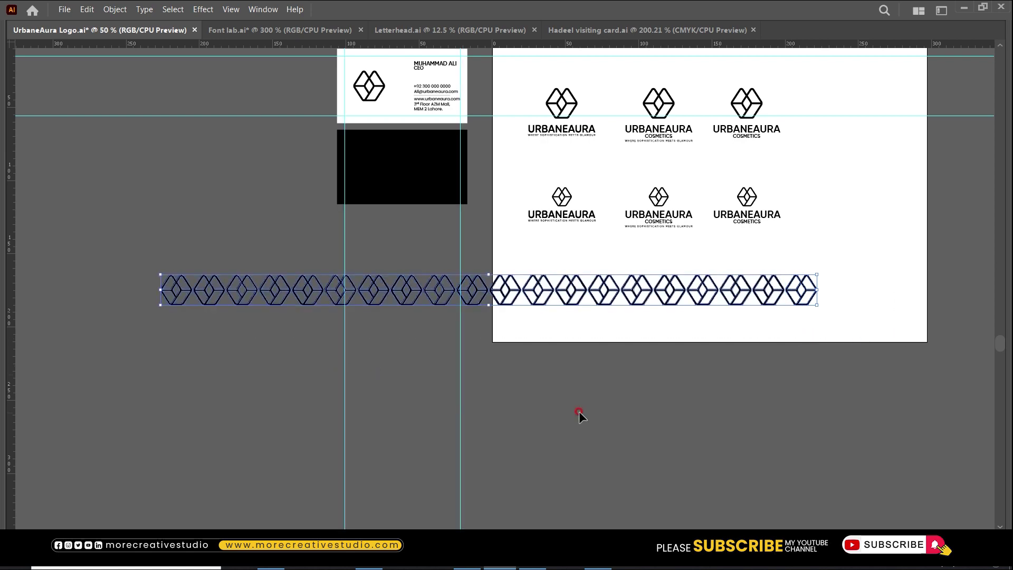
key(ctrl+g)
drag(816, 305, 331, 324)
click(301, 326)
- Copy the icon row directly below itself and rotate the copy 180°
drag(503, 359, 503, 359)
drag(355, 262, 355, 280)
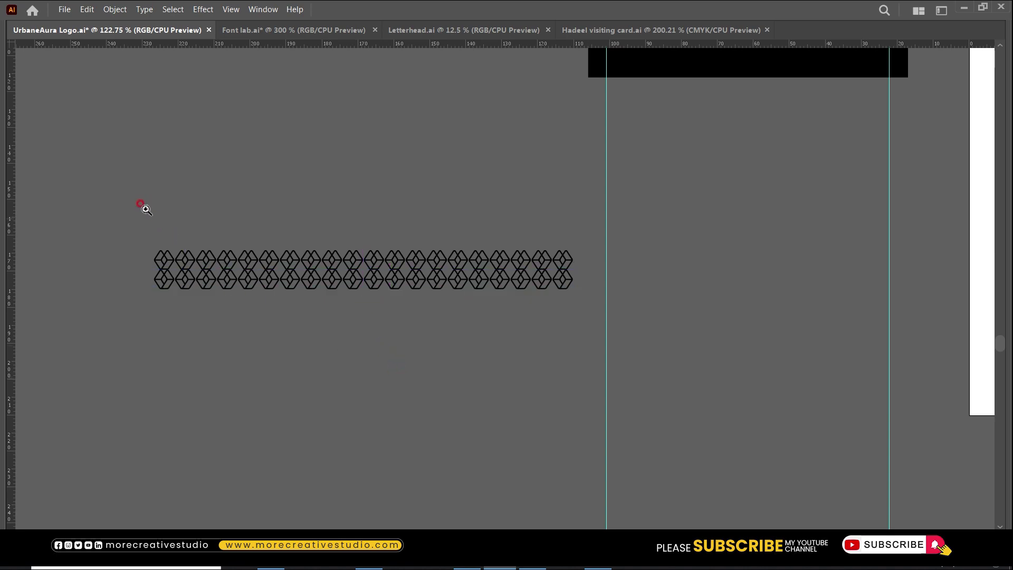
drag(693, 412, 720, 420)
key(v)
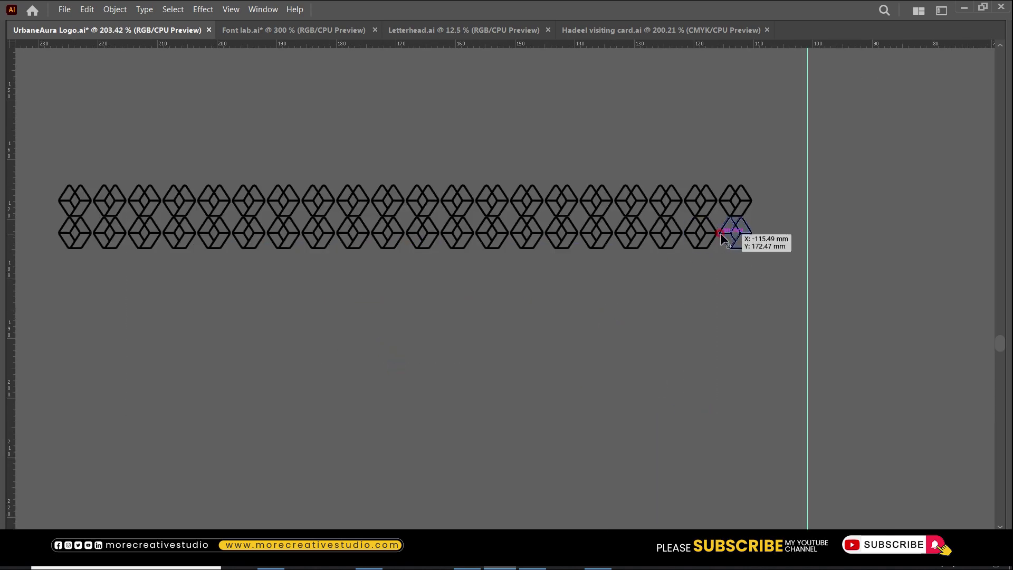
click(734, 237)
drag(750, 250, 241, 200)
click(372, 317)
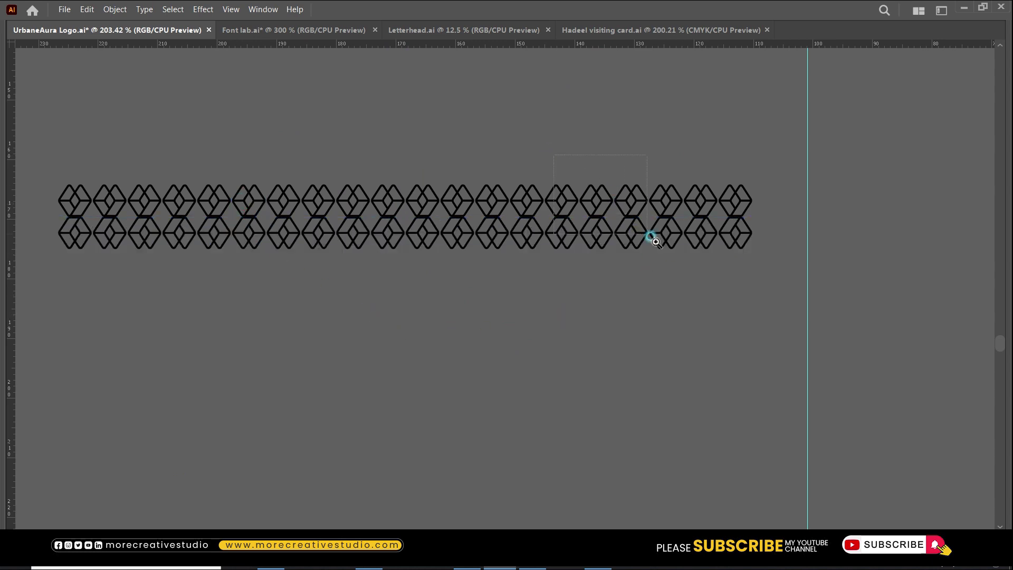
- Adjust the rotated row's position so its flat edges overlap the flat edges of the upper row
drag(656, 242, 647, 271)
drag(564, 304, 584, 330)
scroll(584, 295, up, 5)
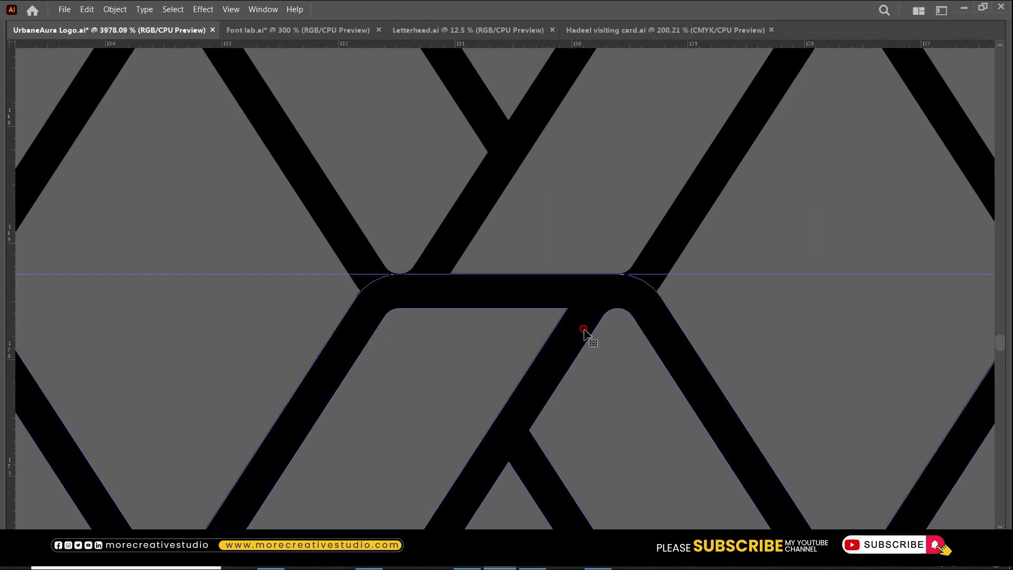
scroll(584, 331, down, 10)
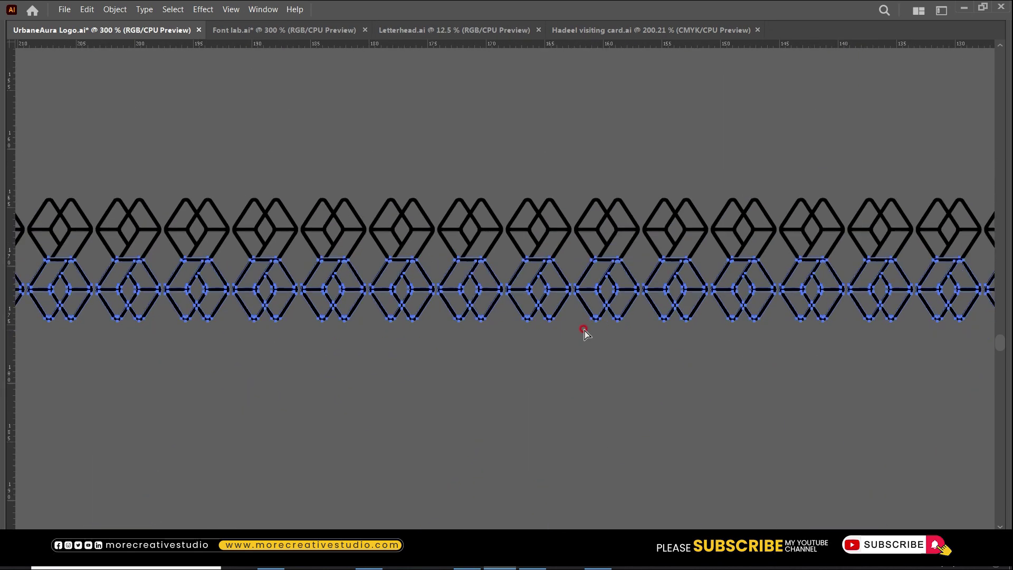
click(589, 337)
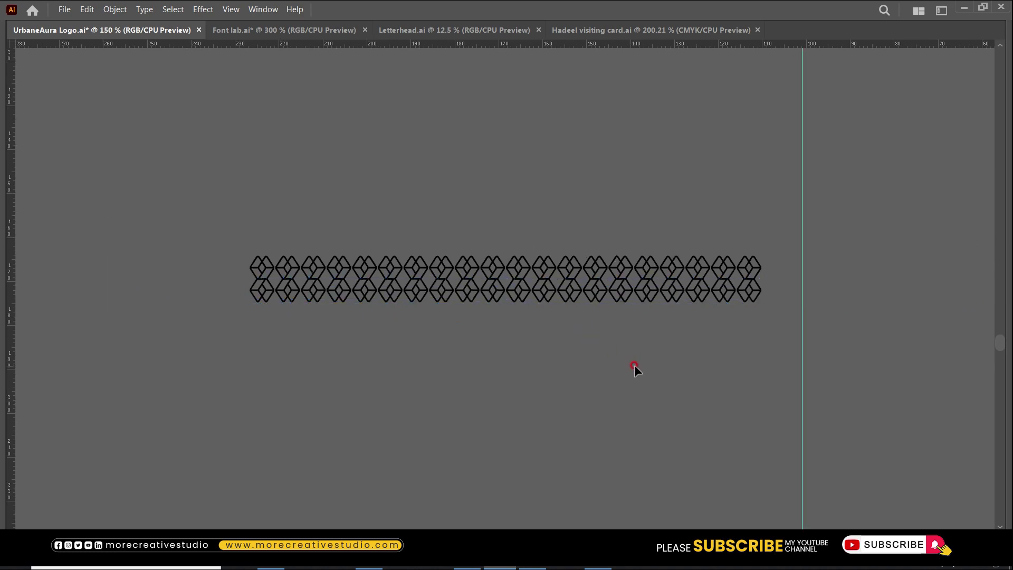
- Copy the pair of rows directly below and repeat the duplication to form a six-row pattern block
drag(759, 327, 760, 328)
drag(211, 228, 405, 401)
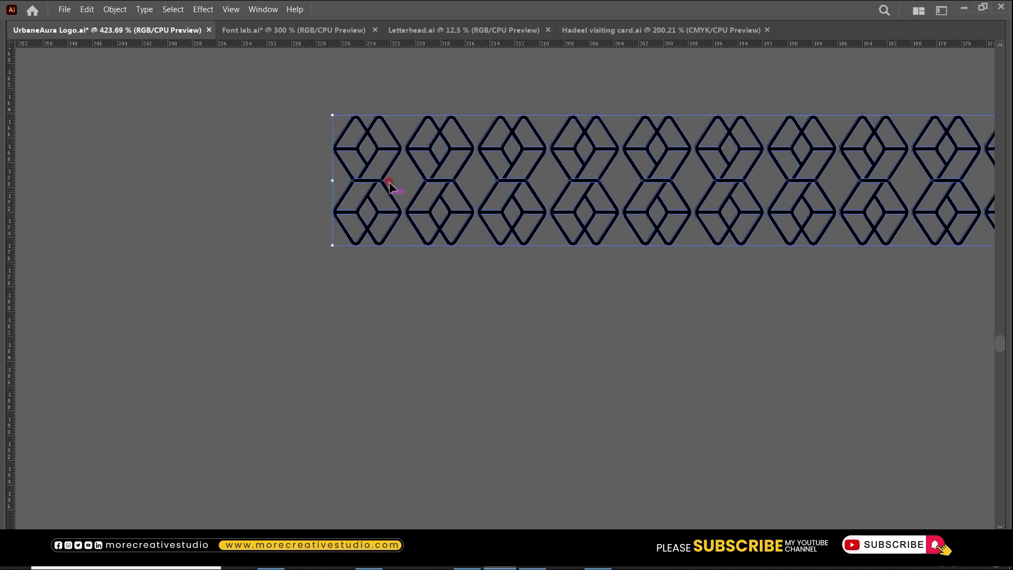
drag(395, 136, 388, 268)
key(a)
key(ctrl+minus)
key(ctrl+minus)
key(ctrl+minus)
key(ctrl+minus)
key(ctrl+minus)
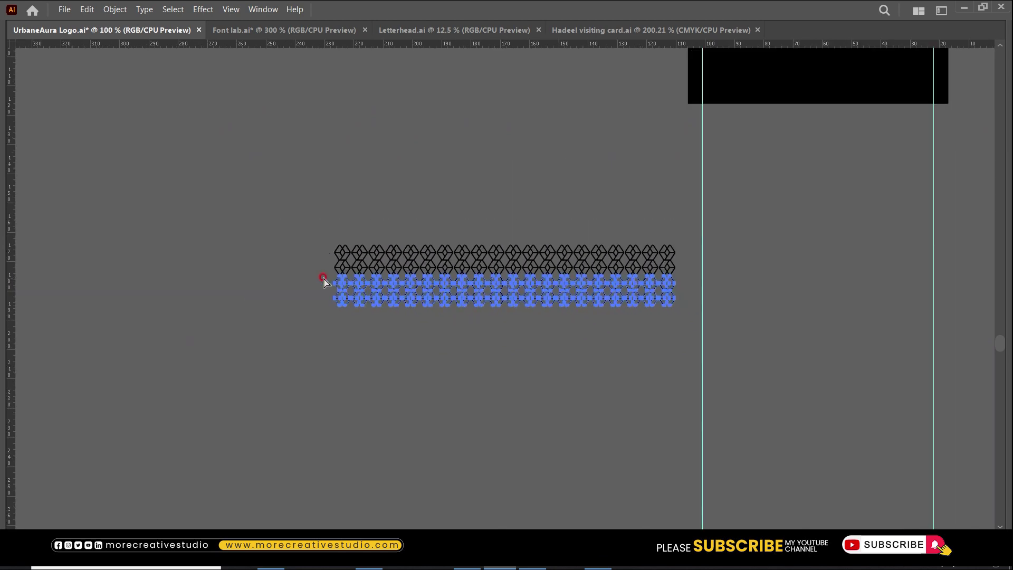
key(ctrl+d)
click(372, 427)
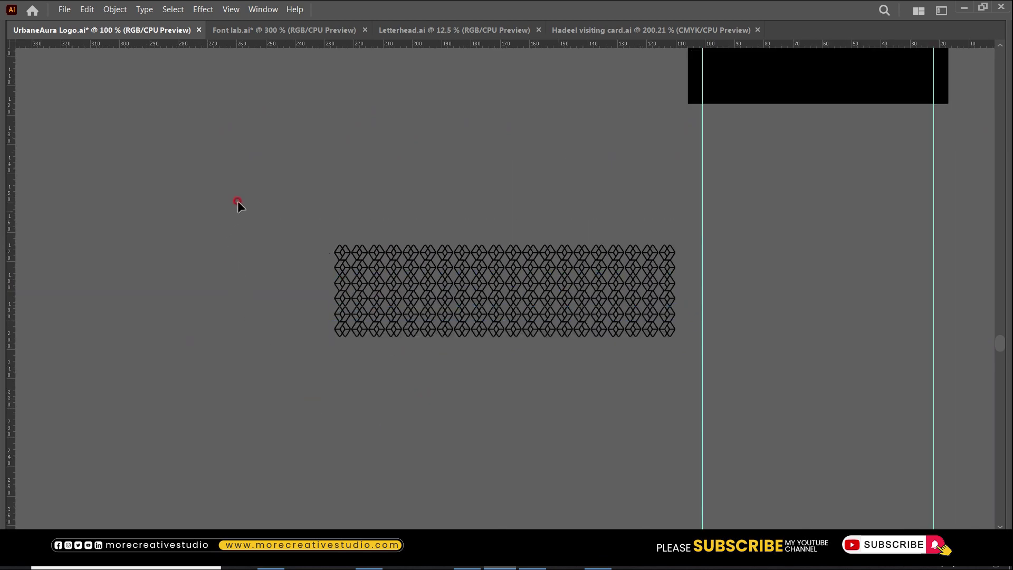
- Copy the top pair of rows into the empty space above the six-row pattern block
drag(685, 356, 685, 357)
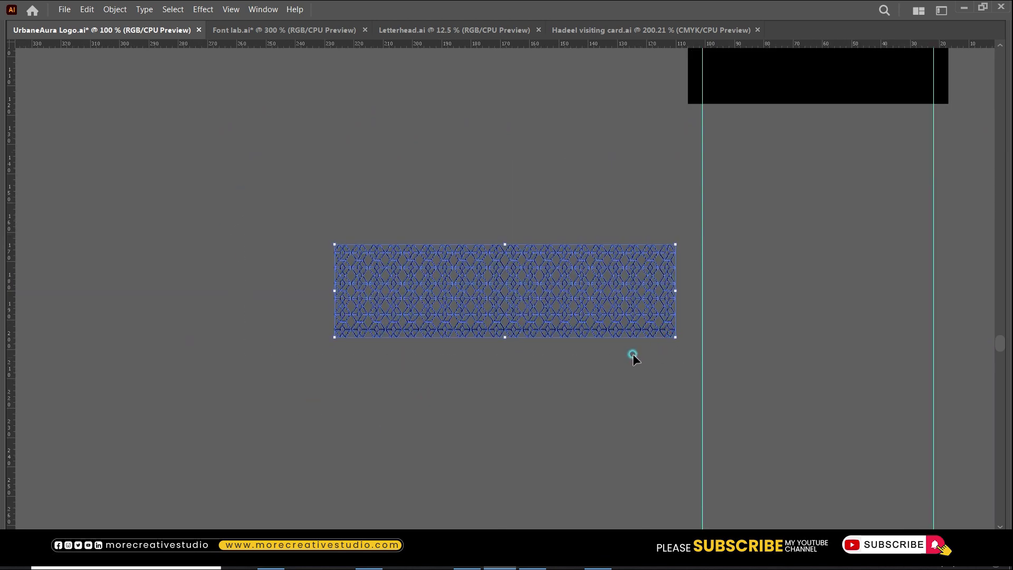
click(284, 206)
drag(666, 266, 663, 186)
click(437, 182)
- Isolate the upper row of the copied pair, delete its last icon and leave isolation
drag(400, 184, 728, 230)
double_click(798, 230)
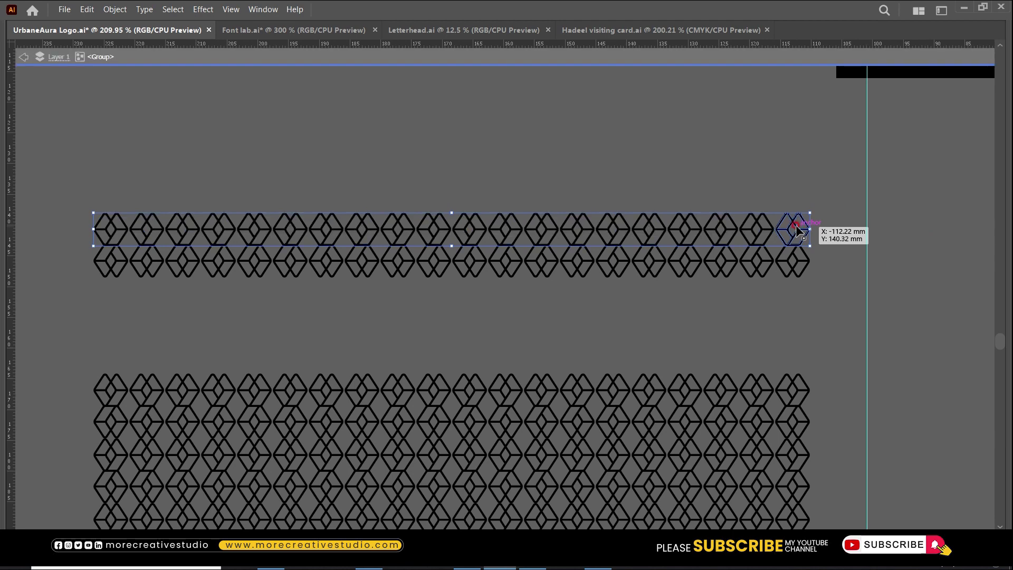
click(797, 228)
key(Delete)
double_click(780, 210)
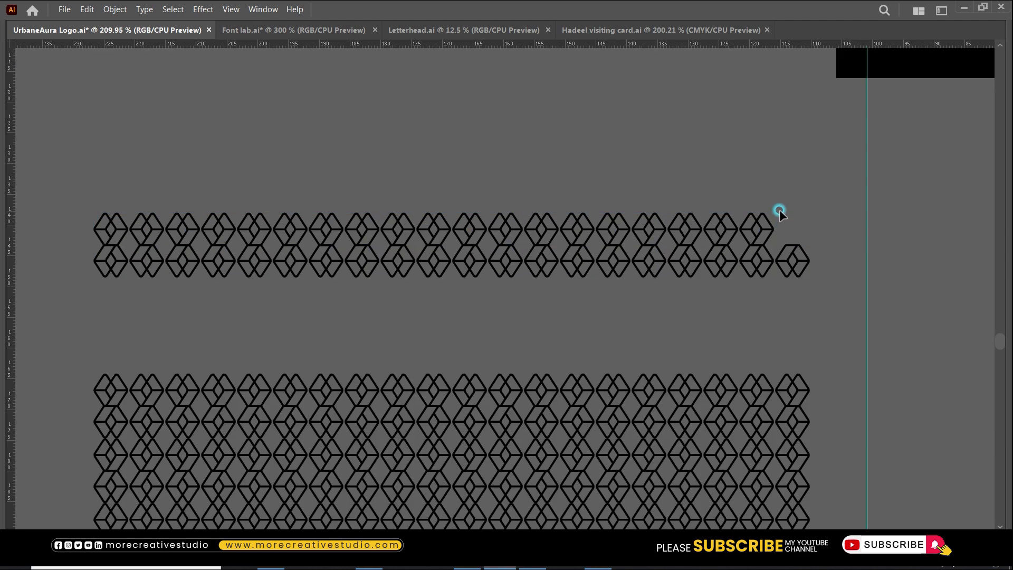
- Align the two copied rows to each other by their horizontal centres
key(Tab)
click(817, 300)
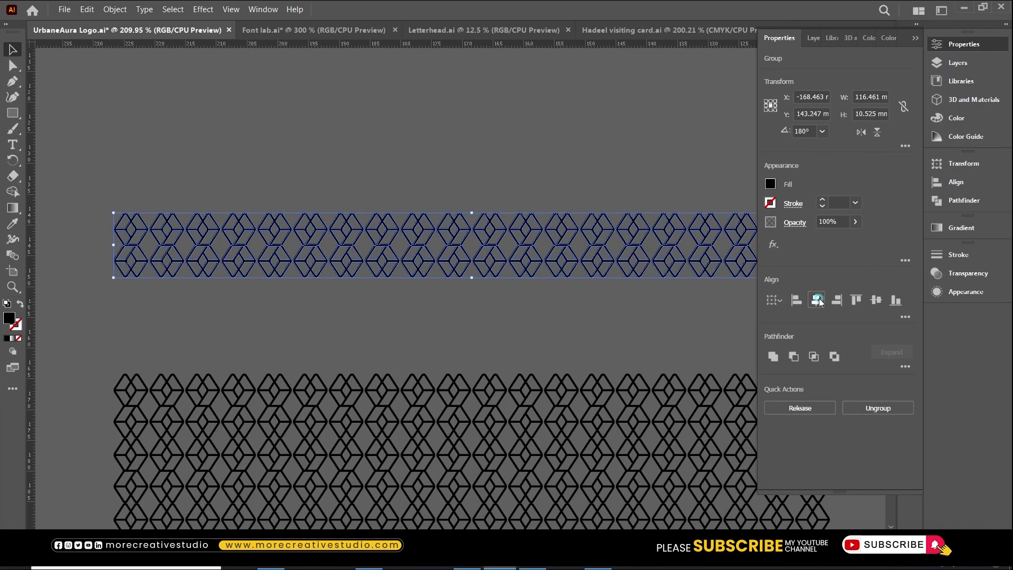
click(644, 316)
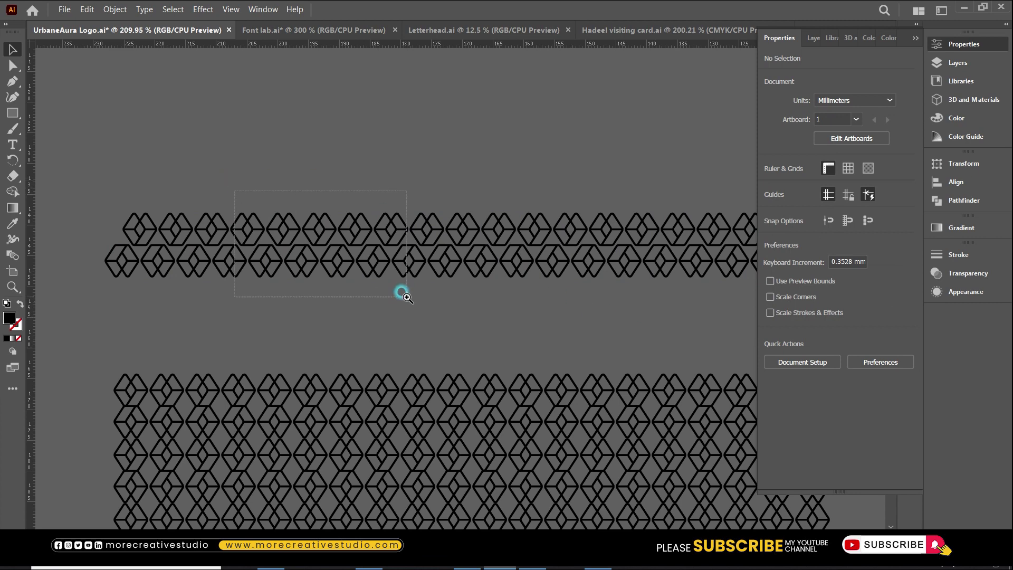
- Move the shortened row down so its icons nest between those of the row beneath
click(402, 294)
drag(441, 298, 441, 313)
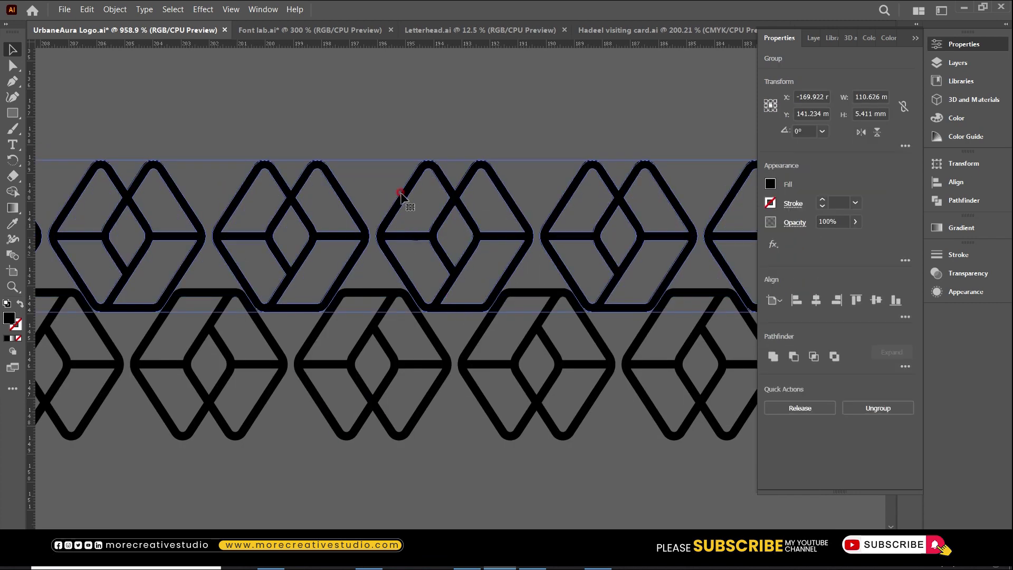
click(369, 98)
key(ctrl+minus)
key(ctrl+minus)
key(ctrl+minus)
key(ctrl+minus)
key(ctrl+minus)
key(ctrl+minus)
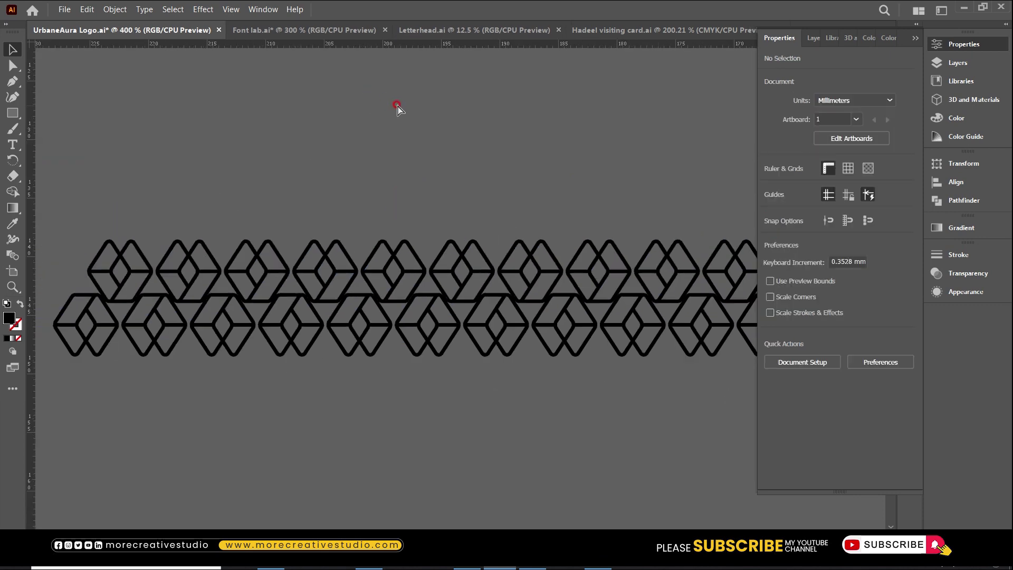
key(Tab)
- Copy the staggered pair of rows upward and repeat the duplication to make six staggered rows
drag(541, 301, 542, 259)
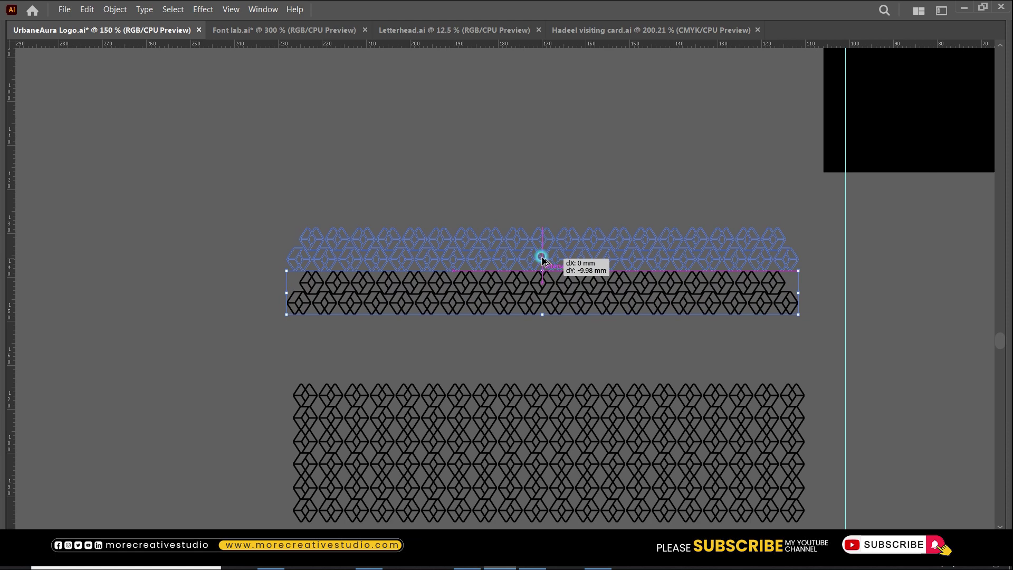
drag(541, 257, 542, 258)
key(ctrl+d)
click(436, 138)
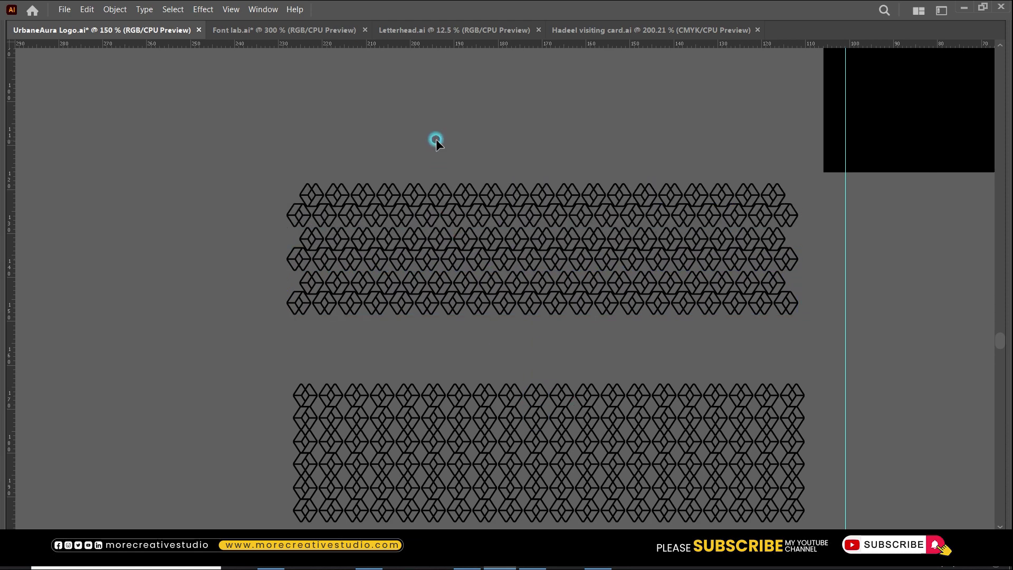
- Delete all six rows of the staggered pattern, keeping only the straight pattern block
key(ctrl+minus)
key(ctrl+minus)
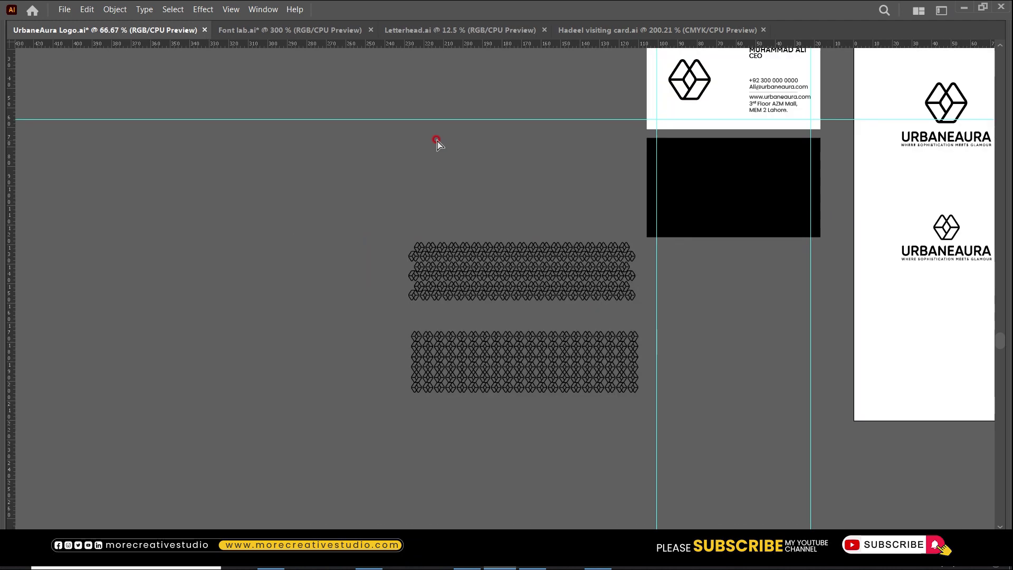
drag(379, 212, 702, 426)
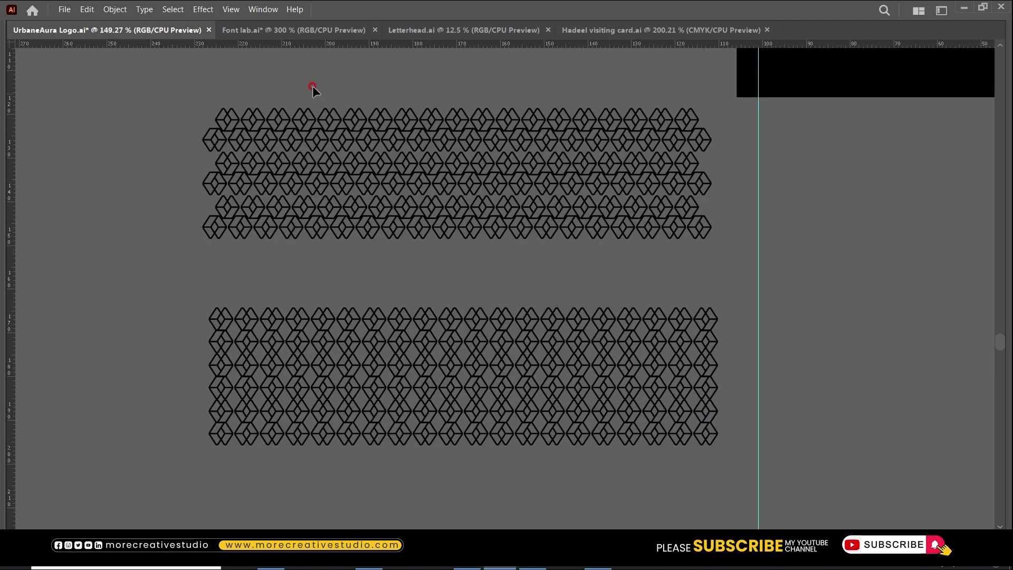
drag(188, 76, 700, 184)
drag(674, 236, 674, 235)
key(Delete)
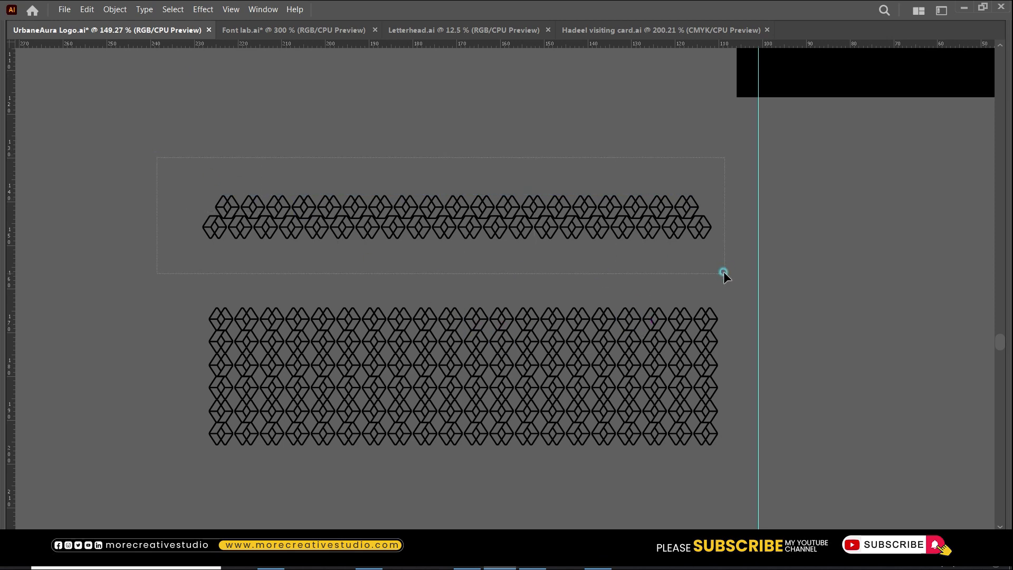
drag(723, 272, 723, 271)
key(Delete)
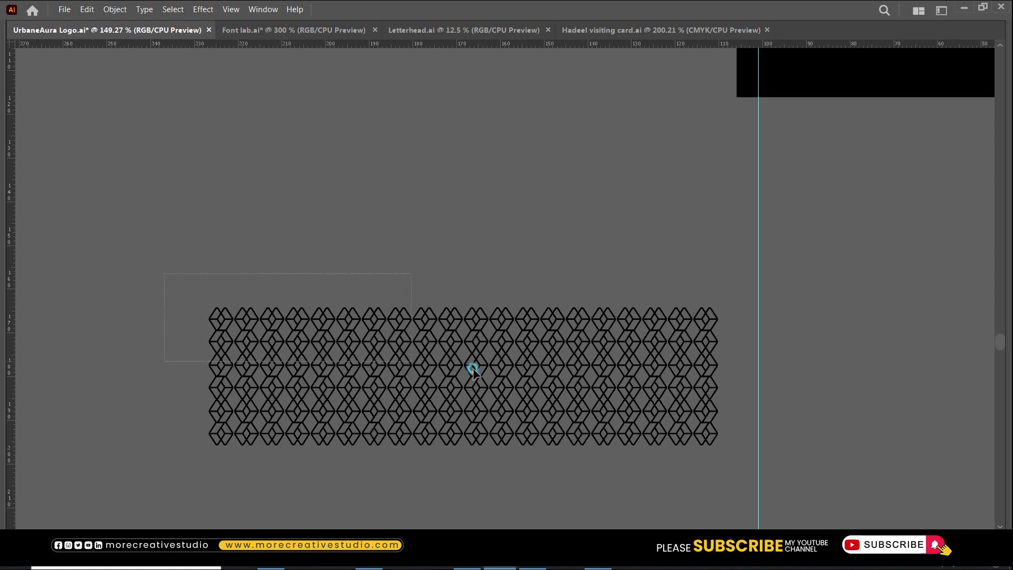
- Move the entire straight pattern block from the empty canvas to just beneath the black business card
drag(742, 447, 741, 447)
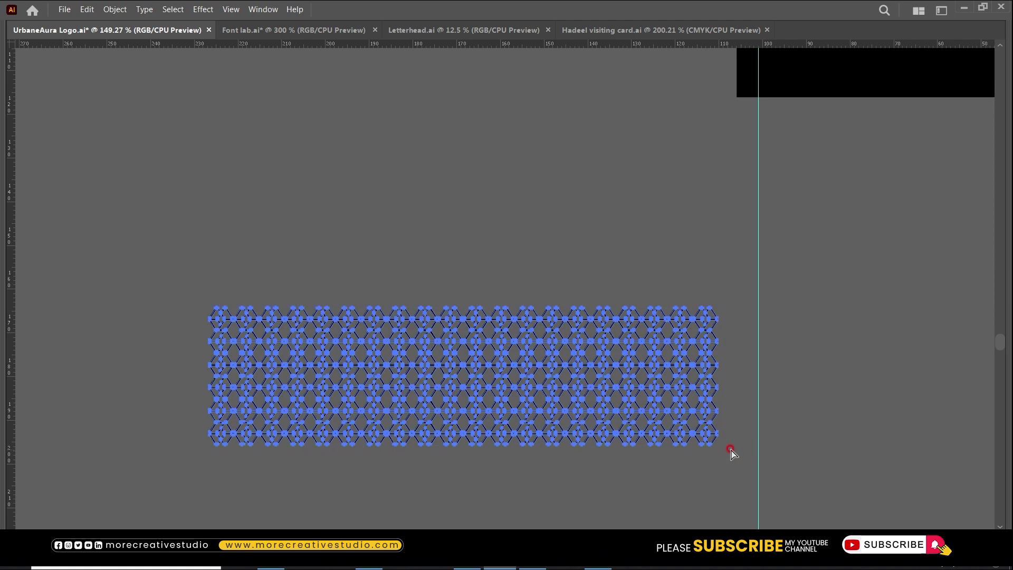
key(ctrl+minus)
key(ctrl+minus)
key(ctrl+minus)
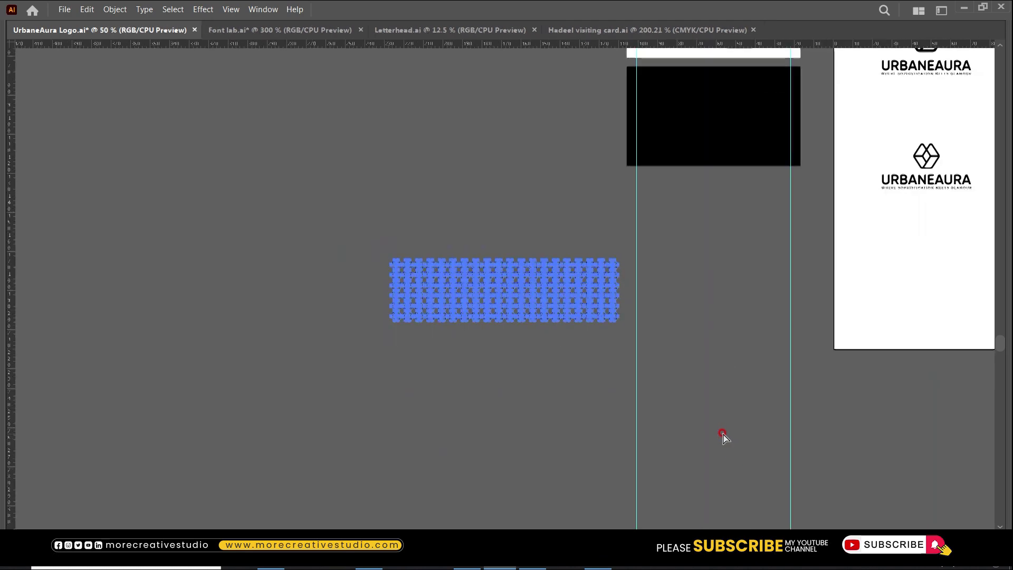
drag(689, 269, 532, 407)
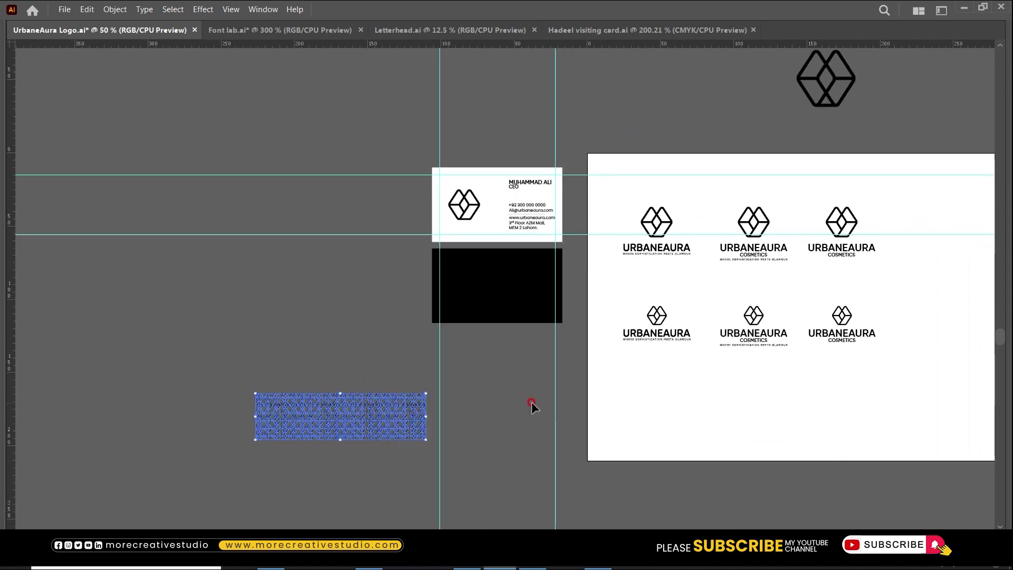
drag(414, 400, 555, 332)
drag(333, 233, 640, 420)
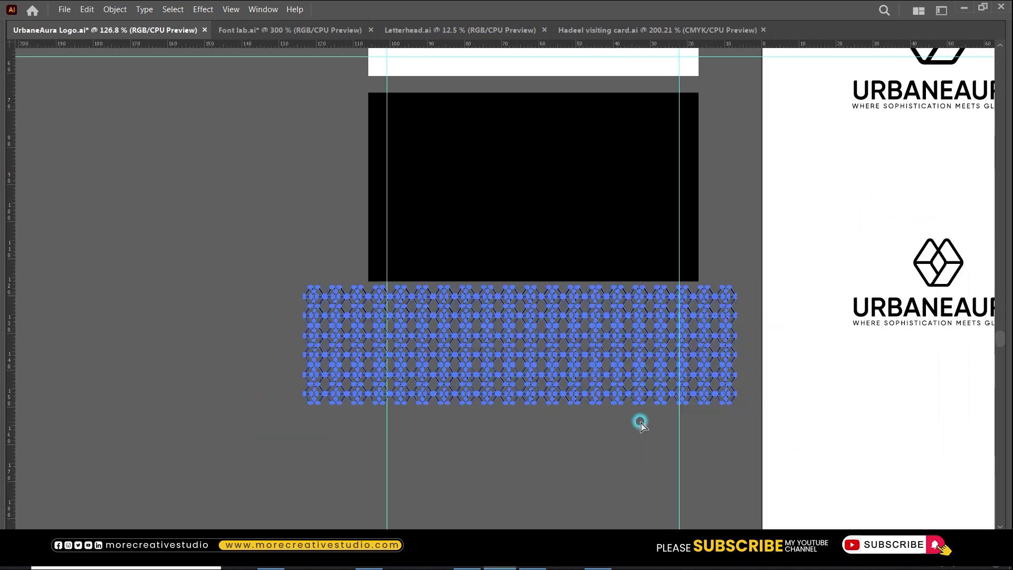
- Position and scale the pattern over the black card's lower edge, slightly wider than the card, and keep the card behind it
drag(647, 317, 610, 259)
drag(266, 346, 355, 358)
key(ctrl+shift+bracketleft)
click(470, 418)
drag(294, 170, 848, 432)
click(708, 282)
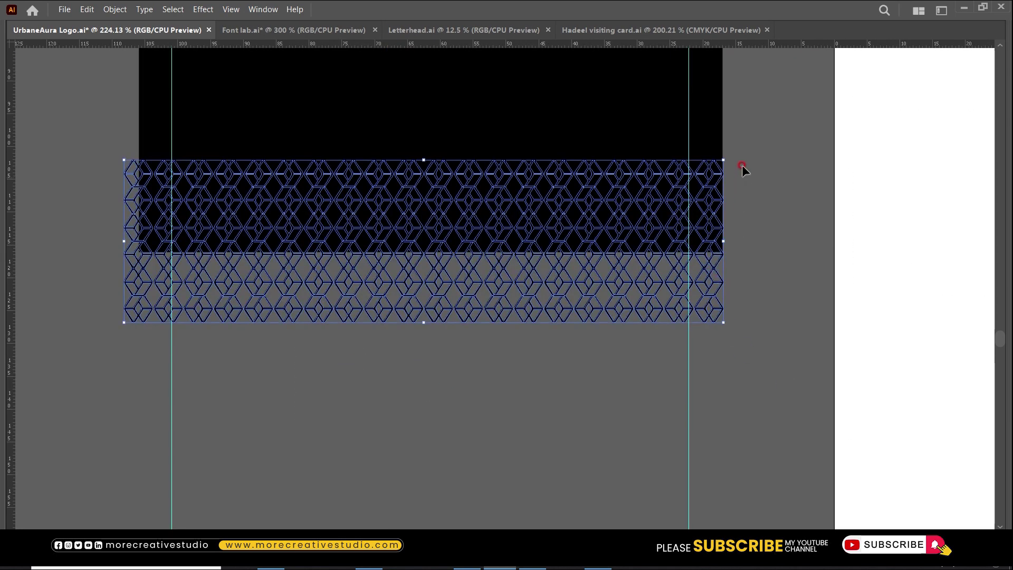
drag(724, 159, 736, 147)
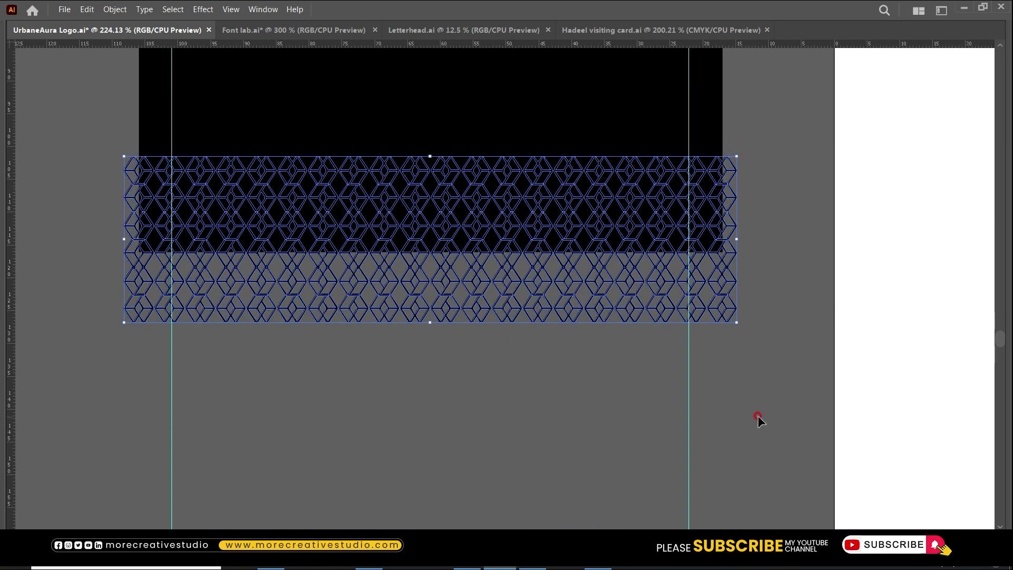
- Recolour the pattern white by sampling the white artboard and shift it slightly down on the black card
key(i)
click(853, 252)
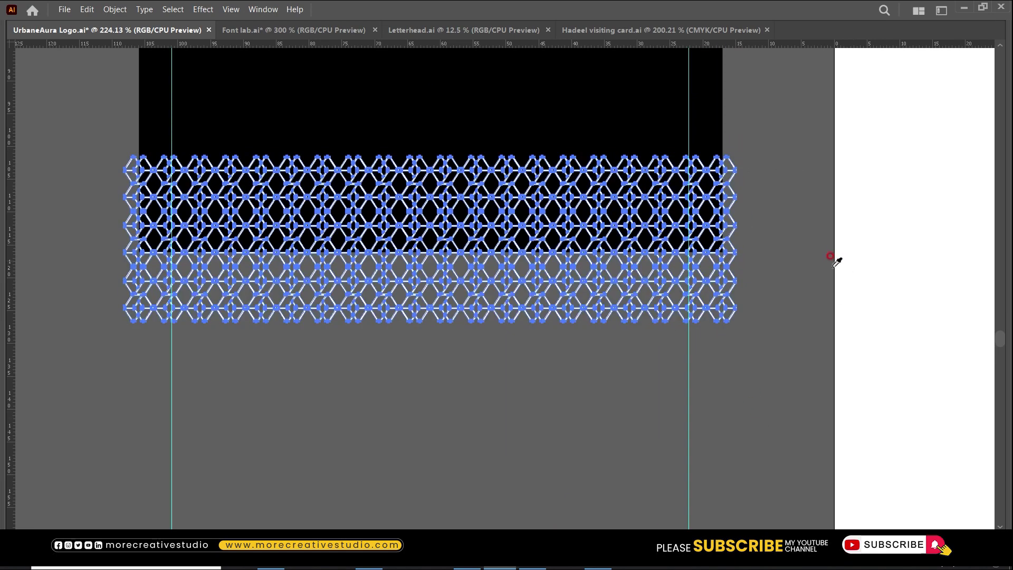
click(780, 321)
scroll(780, 343, up, 5)
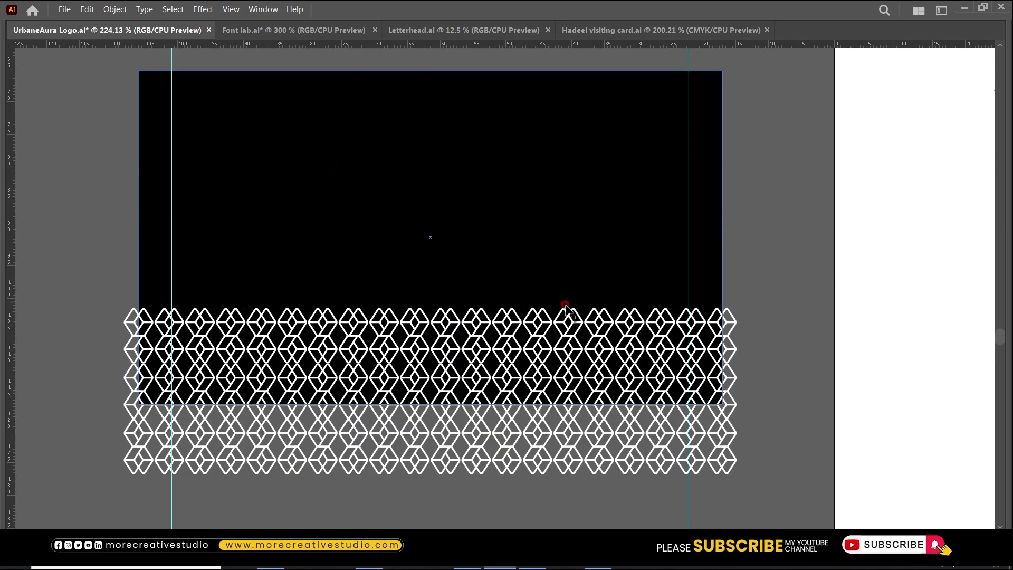
drag(560, 327, 558, 336)
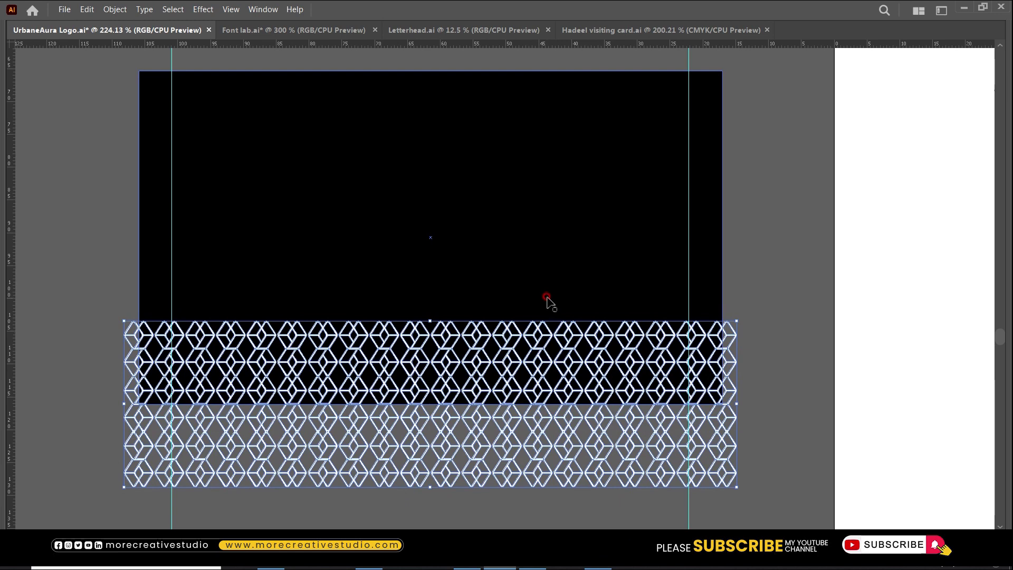
- Clip the white pattern to the black card's outline, using a copy of the card rectangle as the clipping mask
click(527, 262)
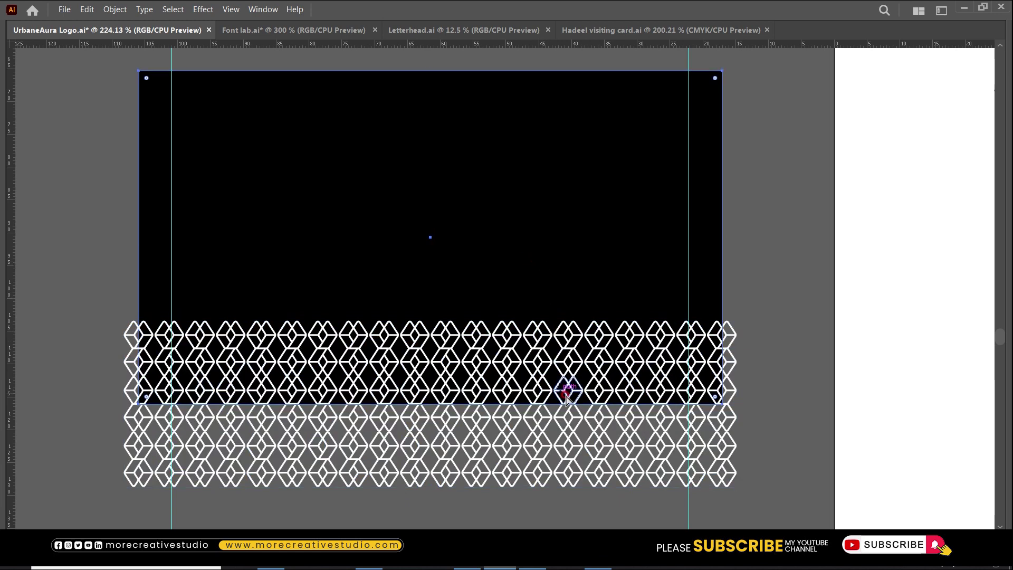
key(ctrl+shift+bracketright)
shift+click(611, 416)
right_click(611, 416)
click(651, 410)
click(781, 370)
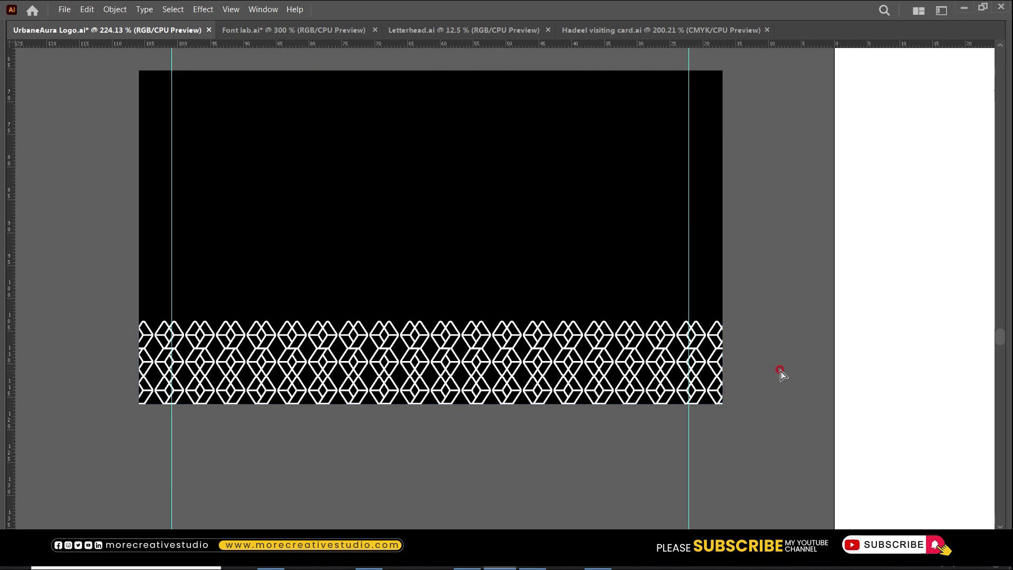
- Copy the stacked URBANEAURA logo with tagline onto the black card, make it white and scale it to about 39.7 mm wide
key(ctrl+1)
scroll(781, 372, up, 2)
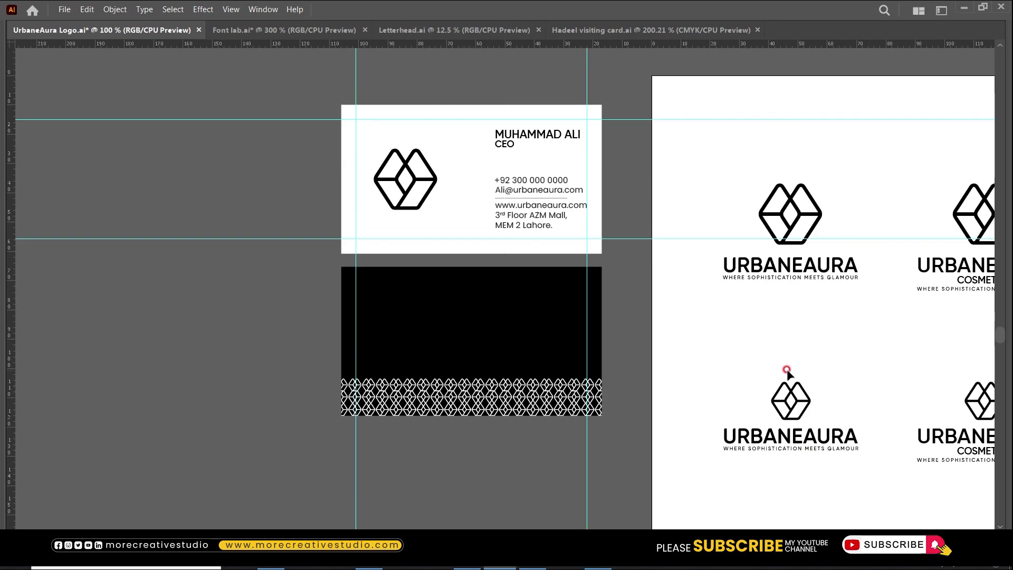
click(787, 388)
click(705, 329)
drag(737, 190, 544, 163)
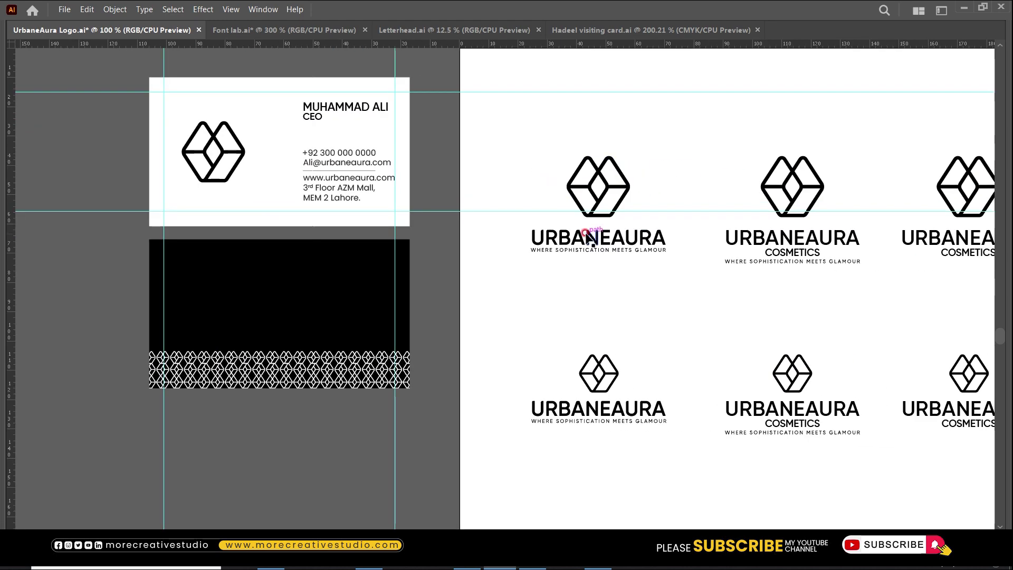
drag(621, 245, 695, 210)
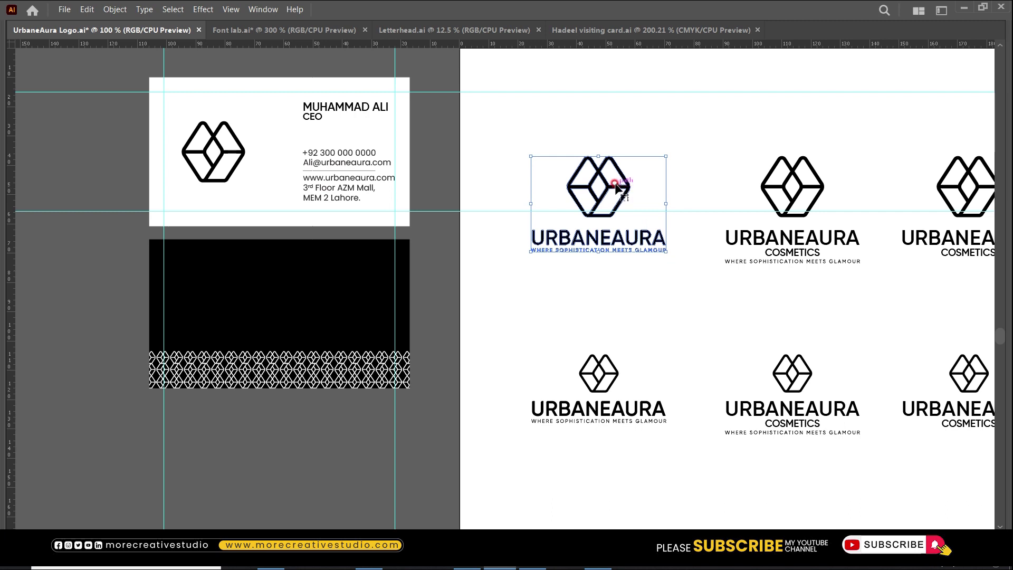
drag(616, 187, 300, 275)
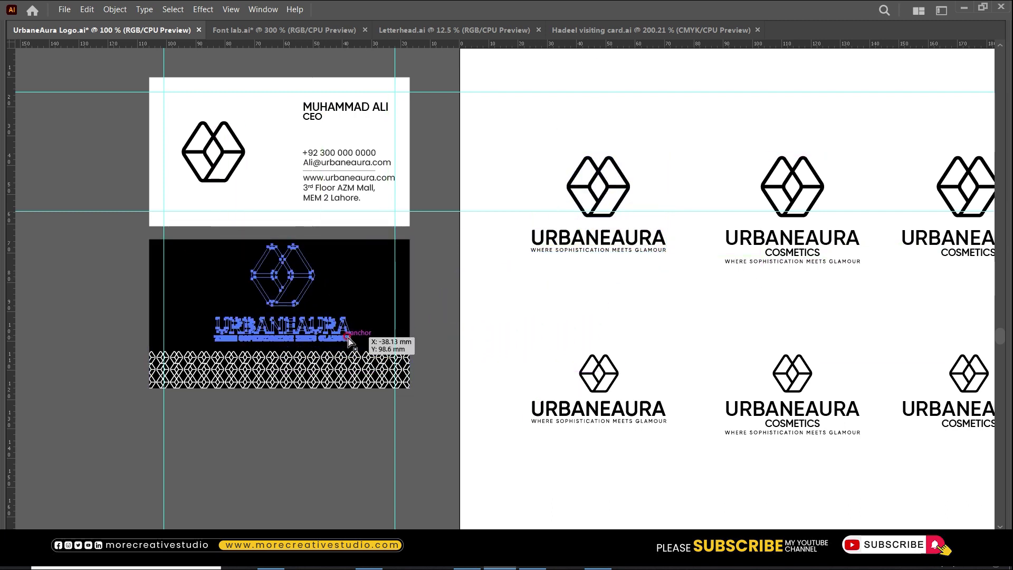
key(v)
drag(347, 338, 336, 336)
- Centre the white logo horizontally on the black card and move it down, closer to the pattern
click(533, 291)
click(369, 331)
key(Tab)
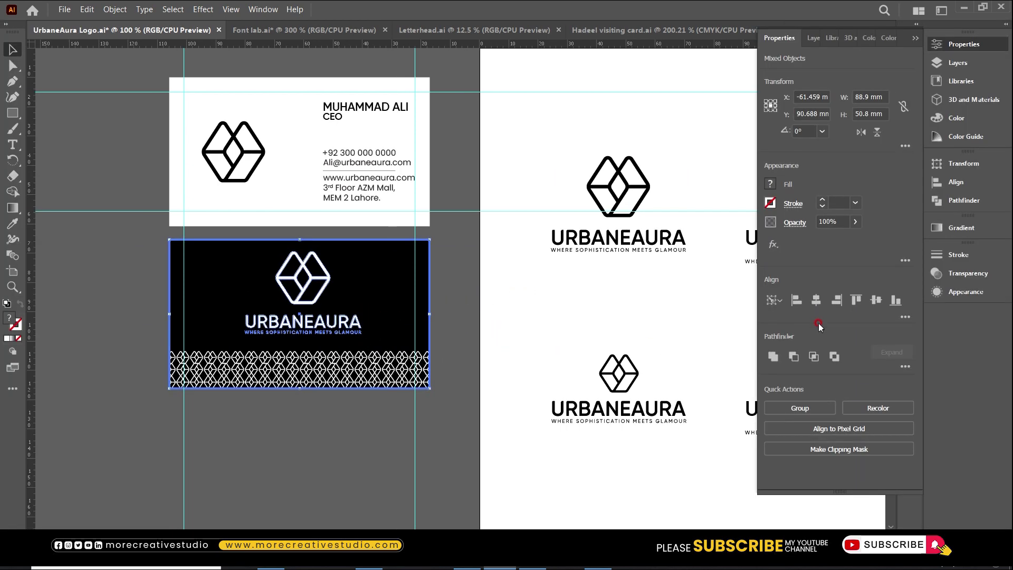
click(817, 305)
click(113, 254)
drag(132, 204, 512, 437)
drag(425, 257, 425, 274)
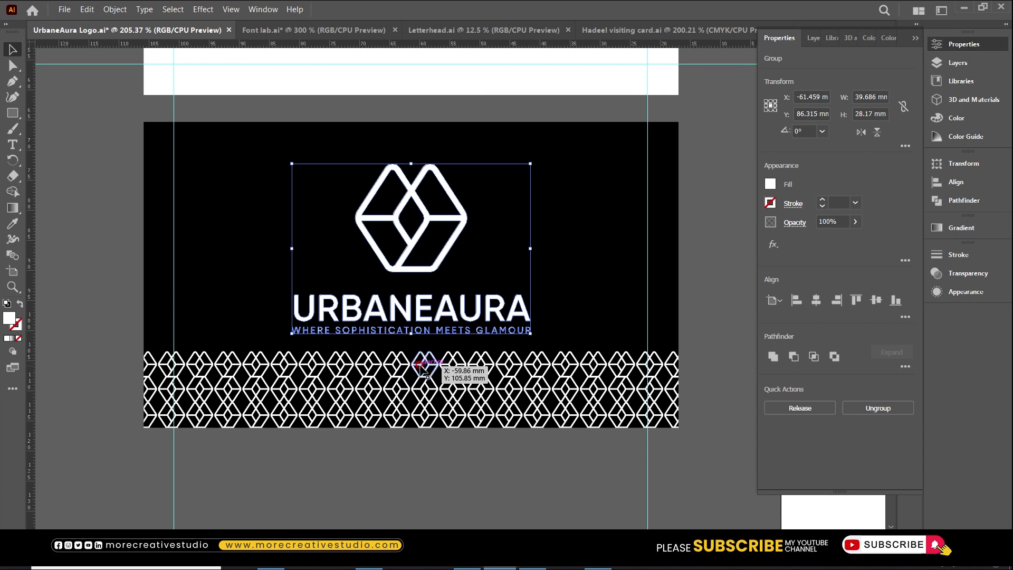
- Reduce the clipped pattern on the black card to 15% opacity
click(424, 368)
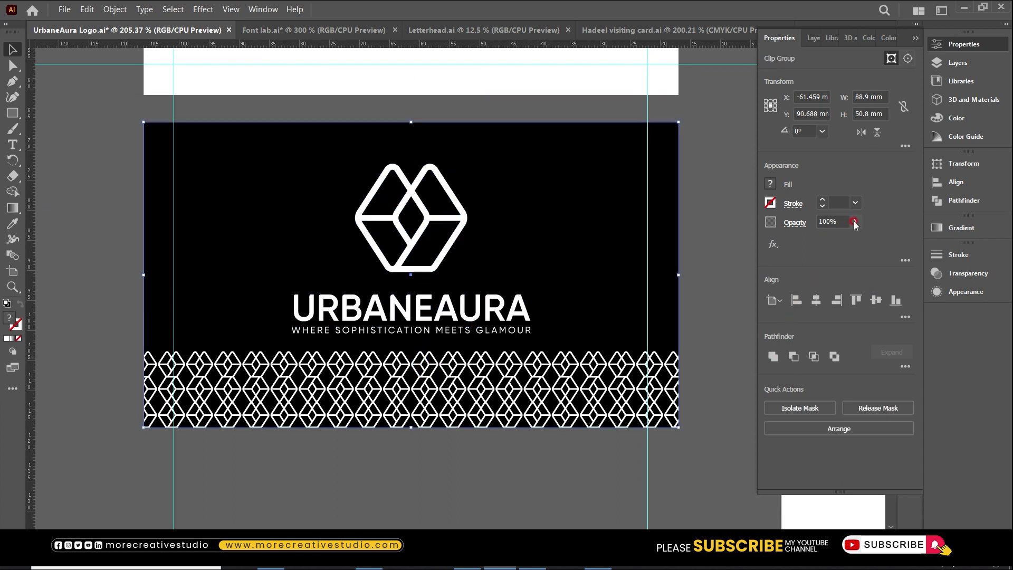
drag(823, 237, 814, 239)
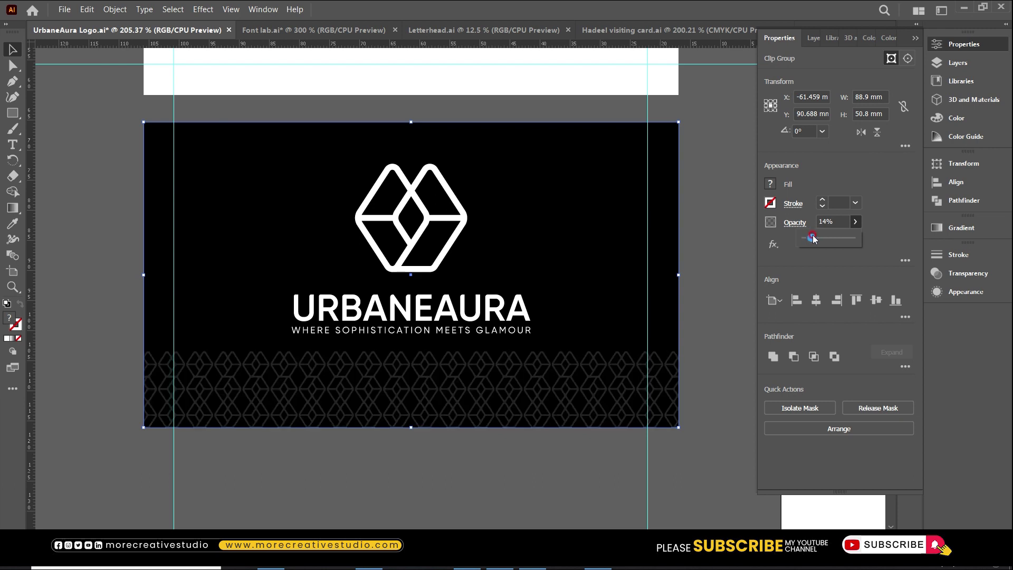
click(832, 222)
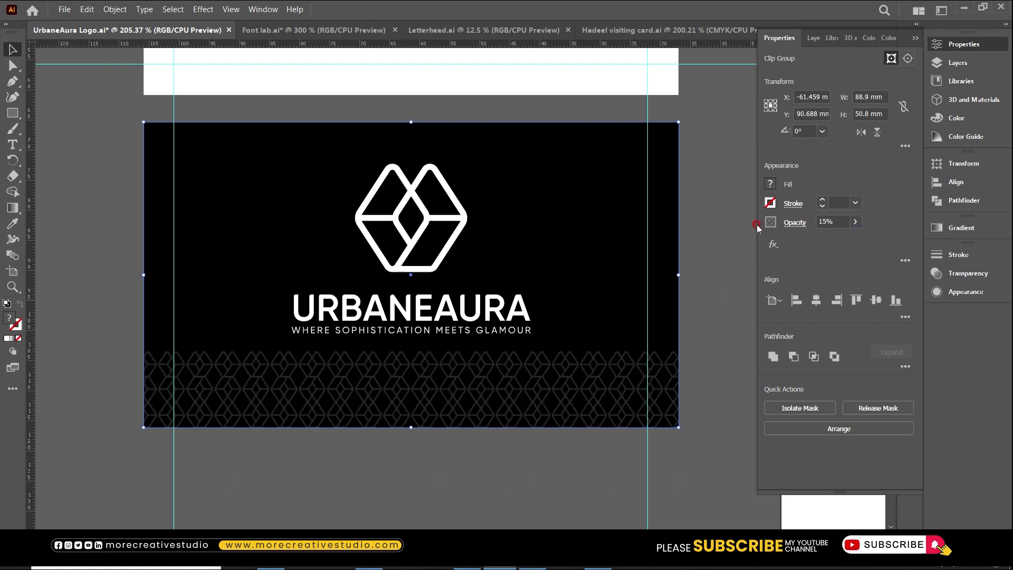
click(615, 468)
key(ctrl+1)
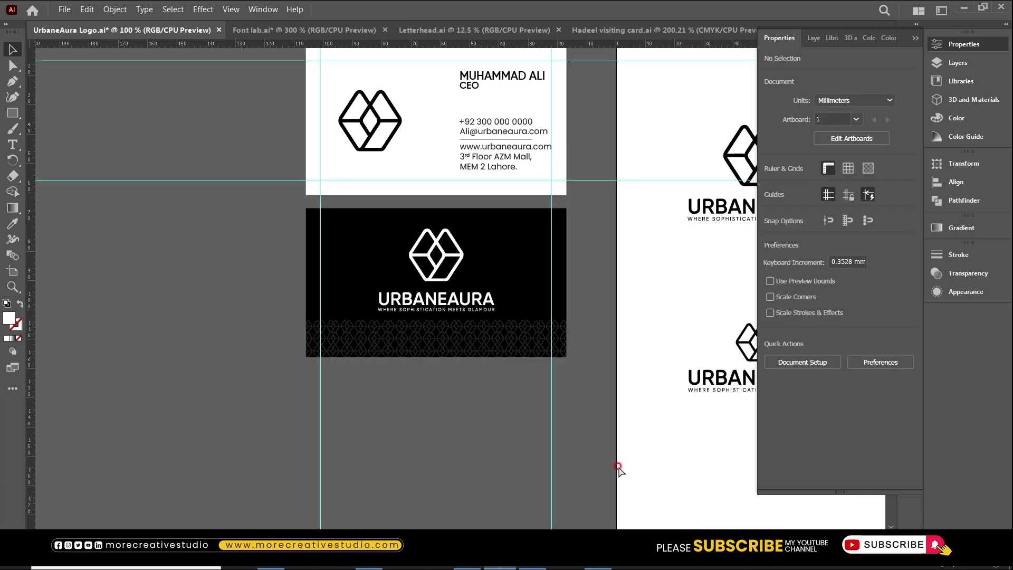
- Lower the white logo on the black card by about 1 mm
click(486, 315)
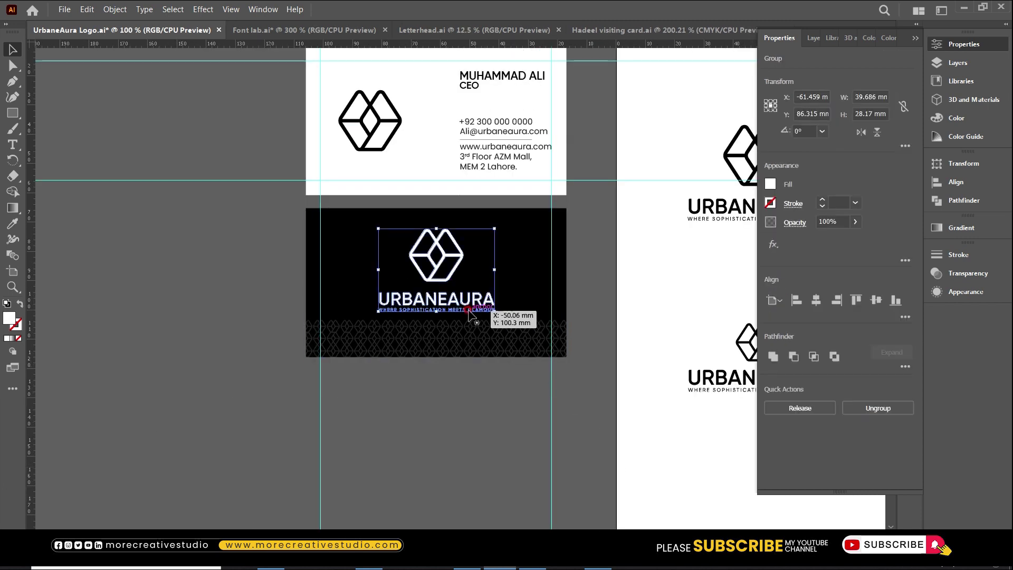
drag(486, 315, 486, 318)
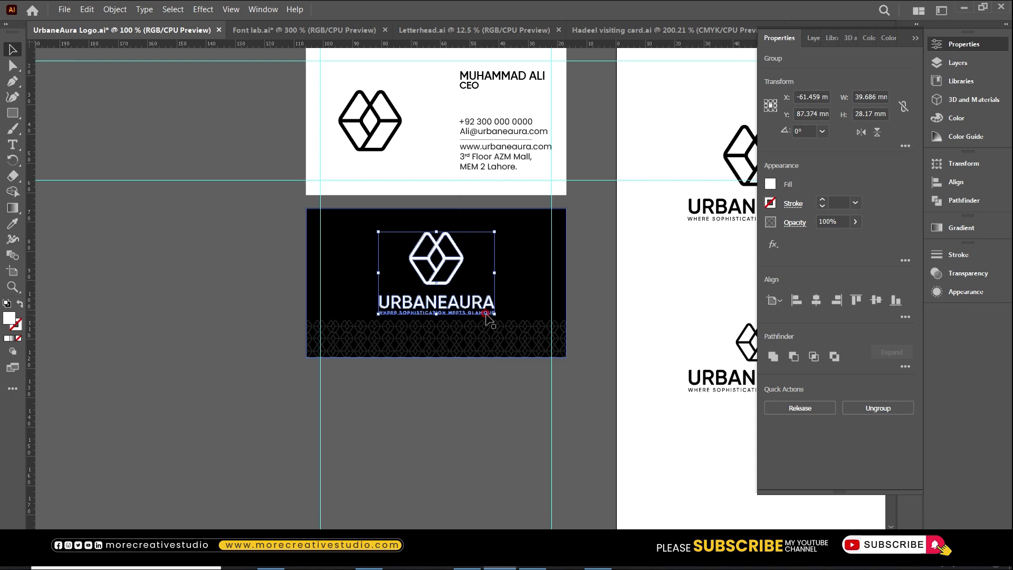
click(484, 387)
- Switch the document's ruler units to inches
key(ctrl+minus)
key(ctrl+minus)
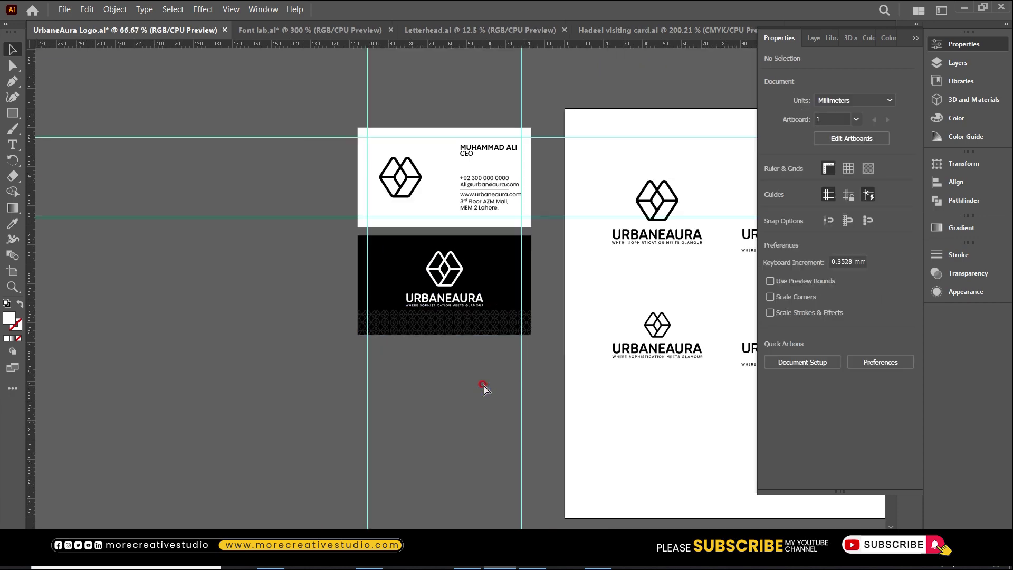
drag(589, 380, 418, 351)
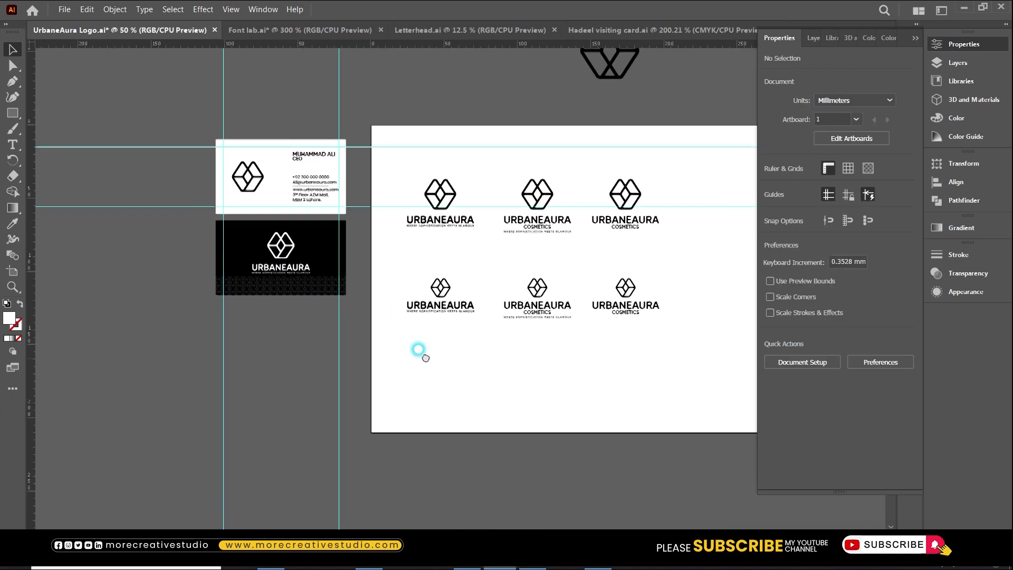
drag(464, 390, 396, 389)
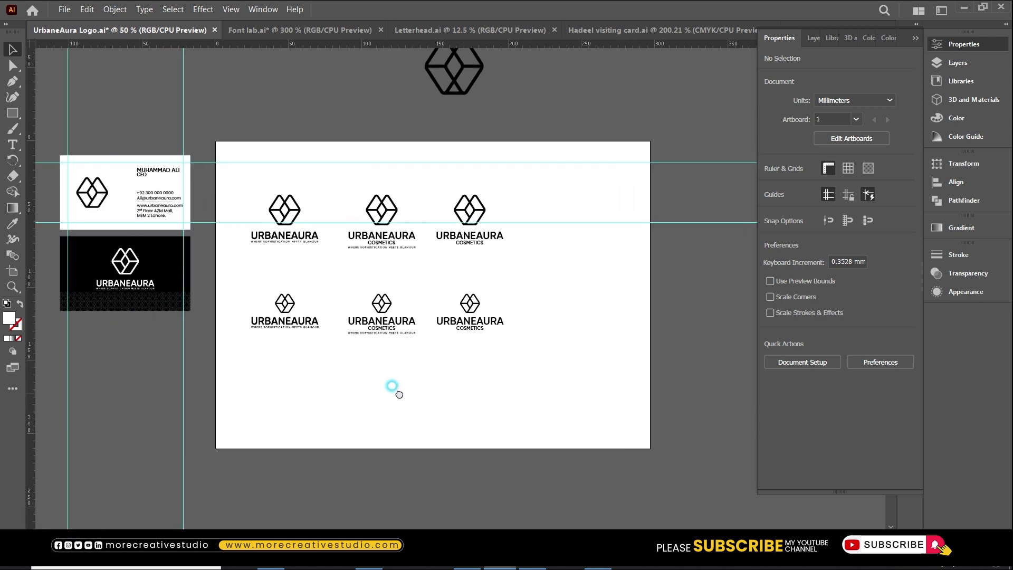
key(m)
click(584, 272)
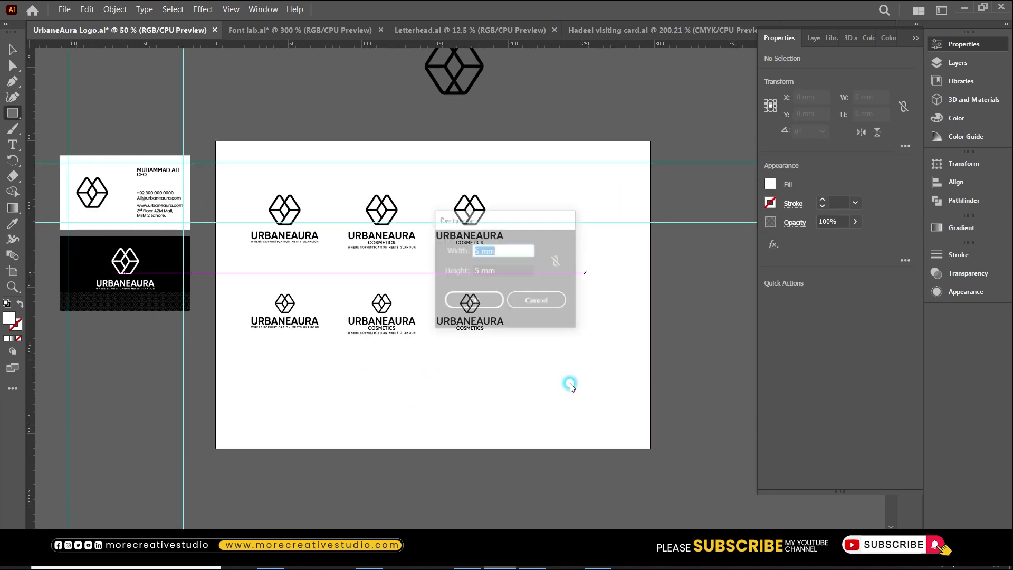
click(551, 301)
key(ctrl+r)
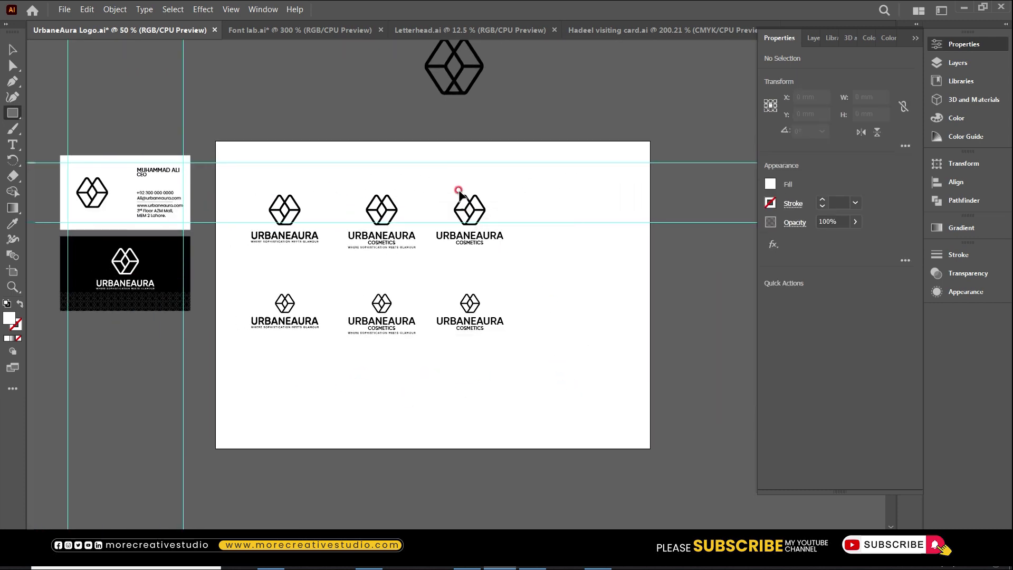
key(ctrl+r)
right_click(394, 44)
click(424, 92)
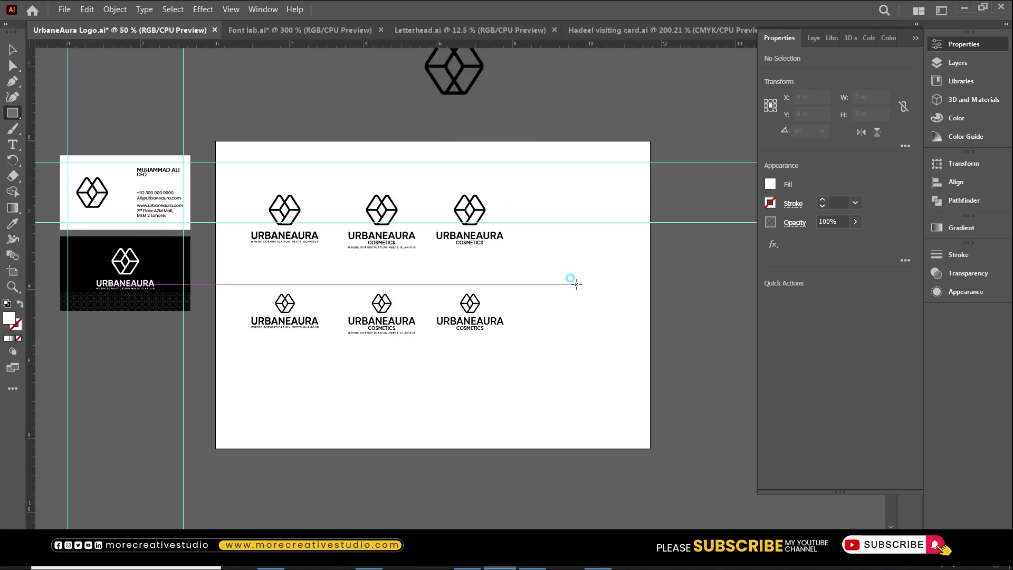
- Create a white 8.5 by 11 in rectangle for the letterhead and place it to the right of the logo artboard
click(589, 298)
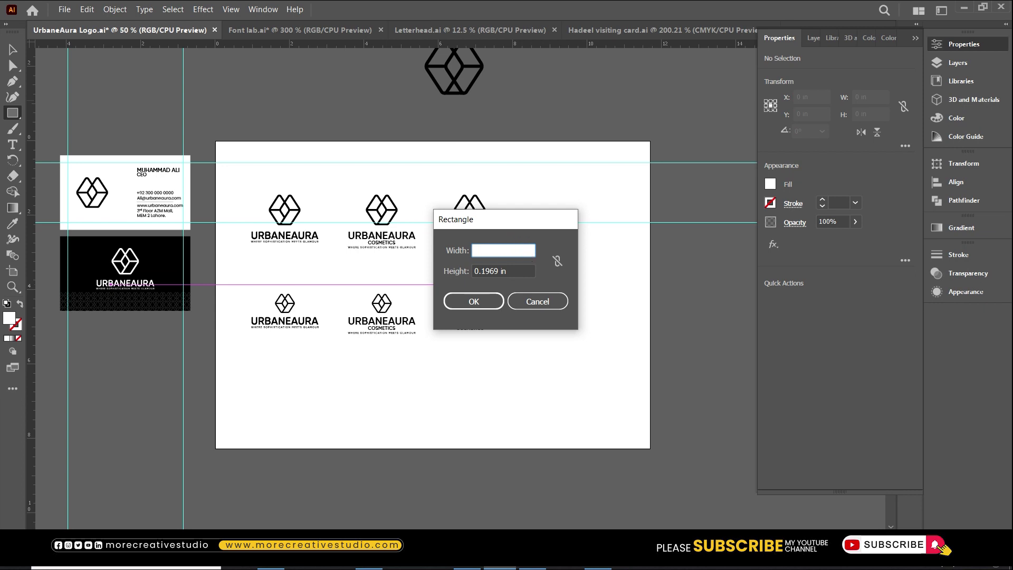
key(Tab)
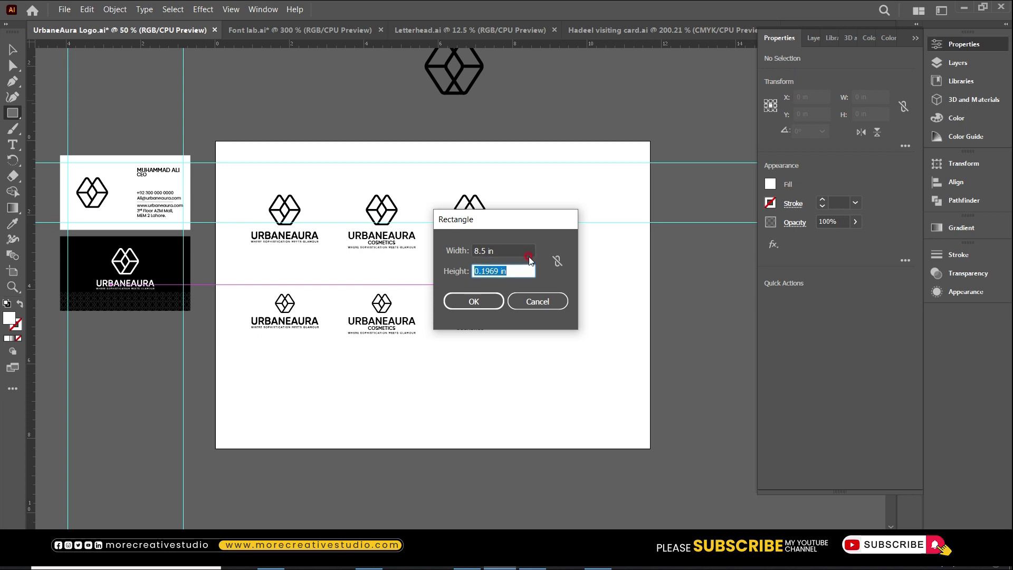
key(Return)
key(ctrl+minus)
key(ctrl+minus)
key(ctrl+minus)
key(ctrl+minus)
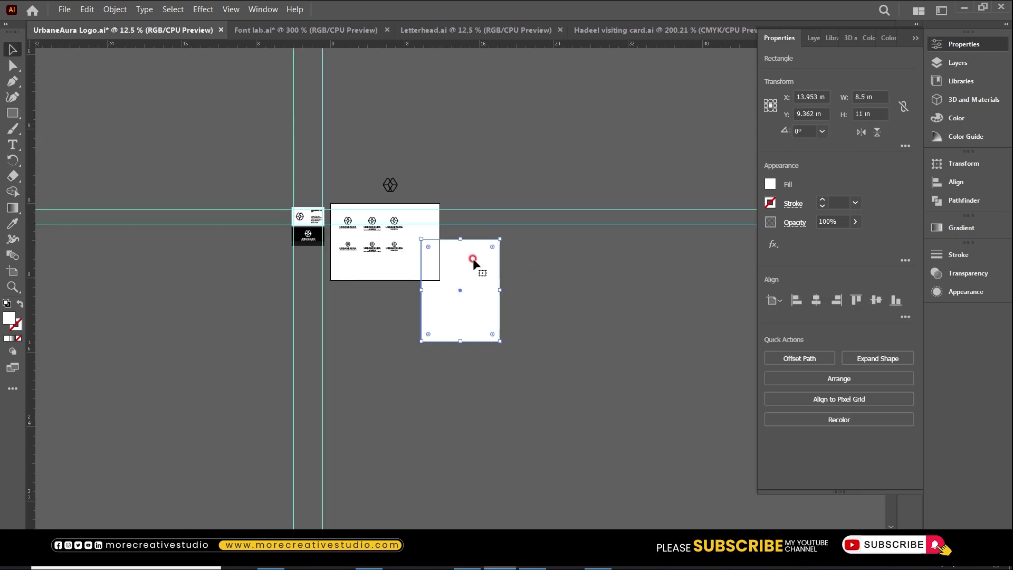
drag(473, 258, 499, 261)
- Copy the contact details group from the white business card into the letterhead's lower-left corner, keeping the letterhead rectangle behind it
key(ctrl+space)
drag(292, 168, 581, 388)
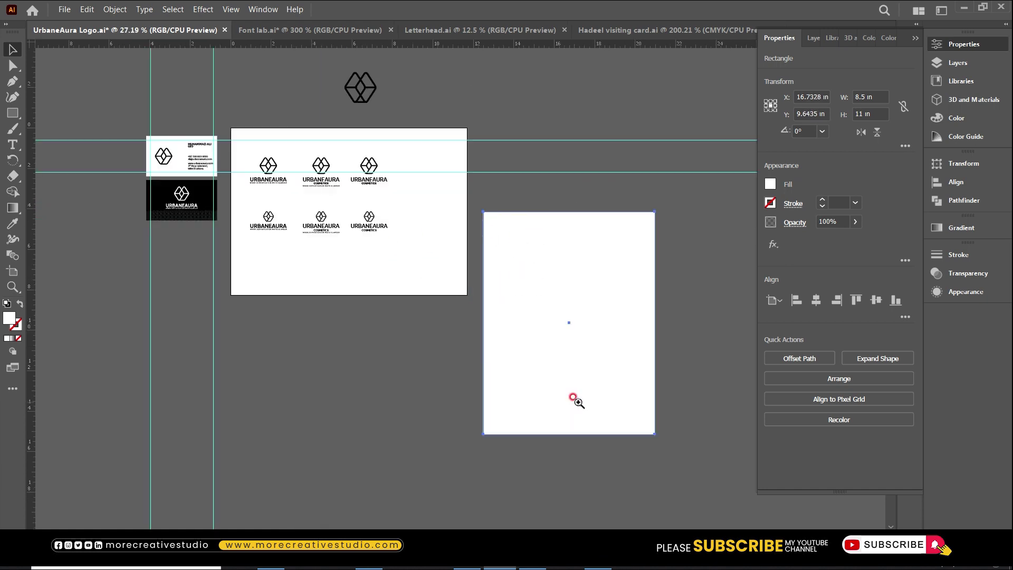
click(197, 167)
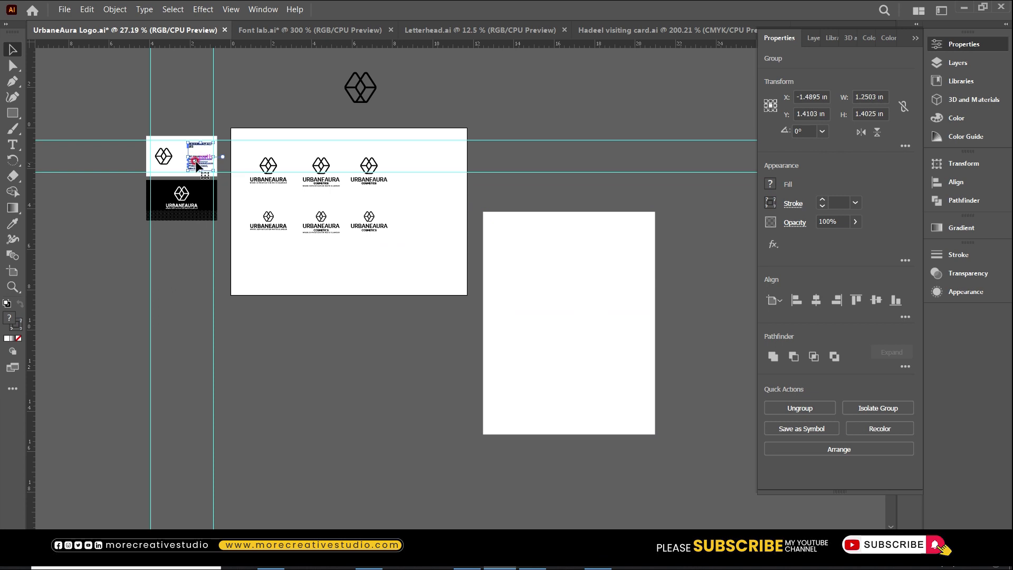
drag(216, 187, 499, 419)
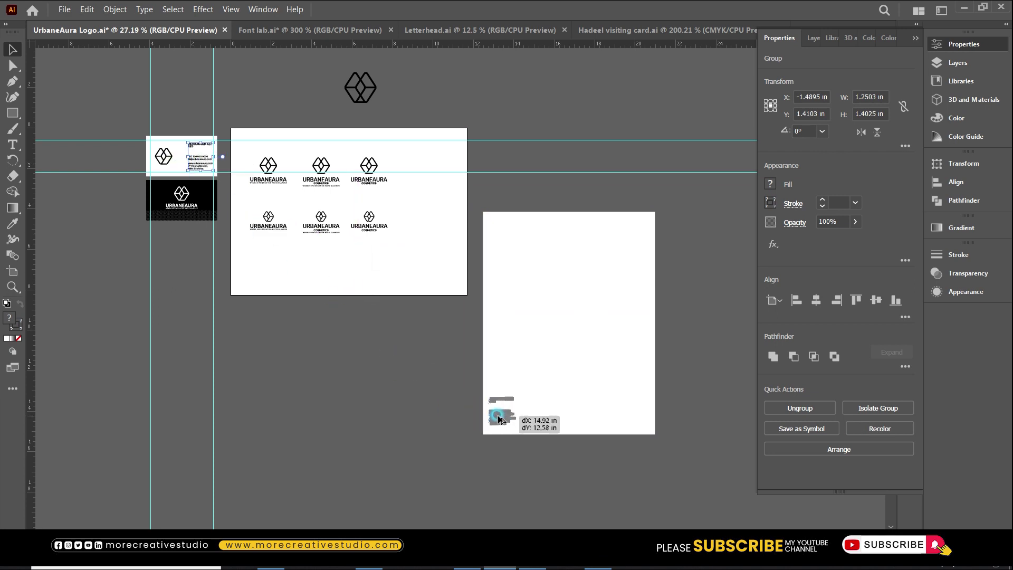
click(501, 468)
key(ctrl+space)
drag(437, 367, 616, 467)
click(481, 336)
key(ctrl+shift+bracketleft)
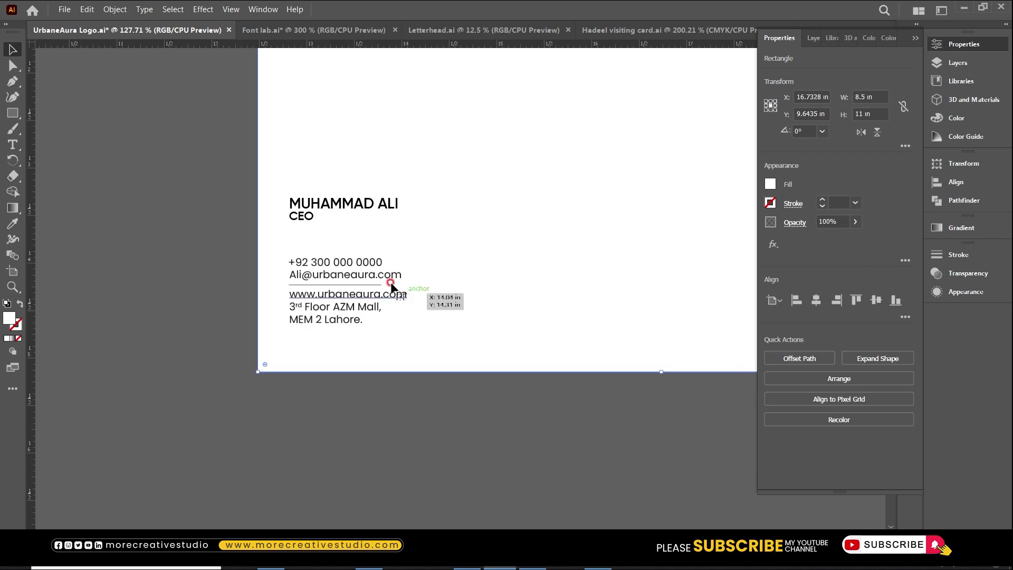
- Delete the person's name, job title, phone number and e-mail lines from the contact group on the letterhead
click(376, 275)
double_click(375, 275)
click(375, 274)
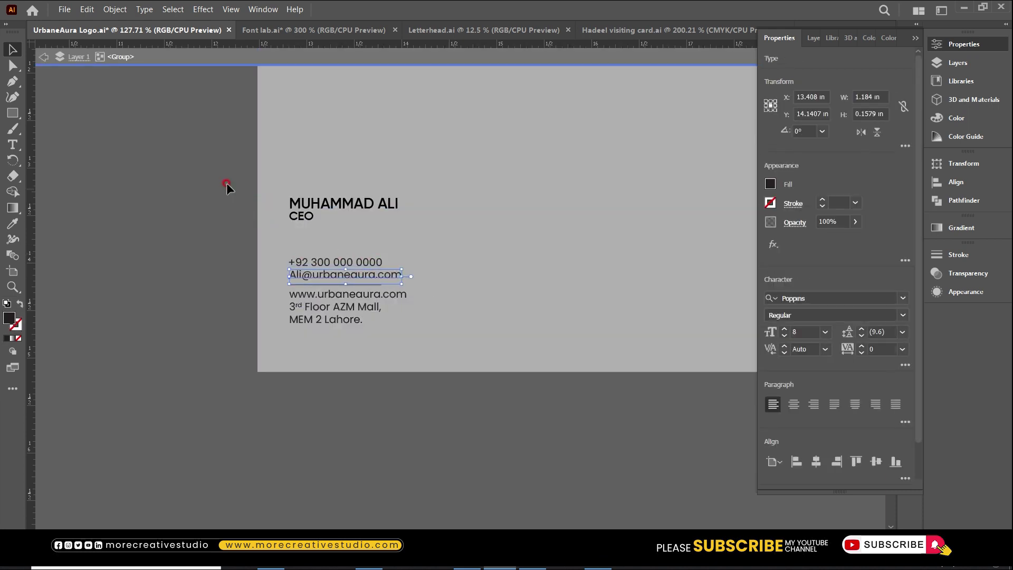
key(ctrl+a)
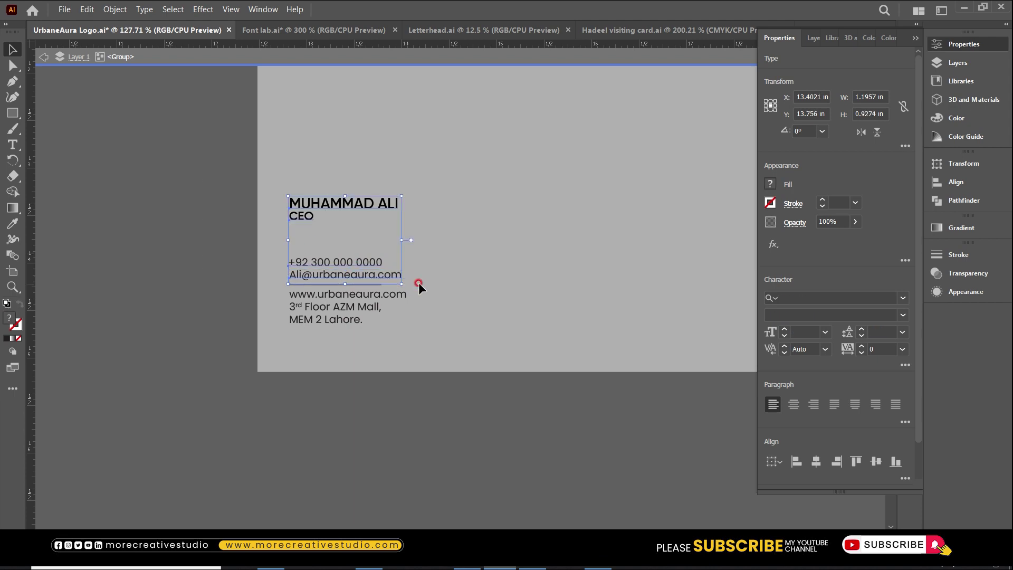
key(Delete)
double_click(220, 271)
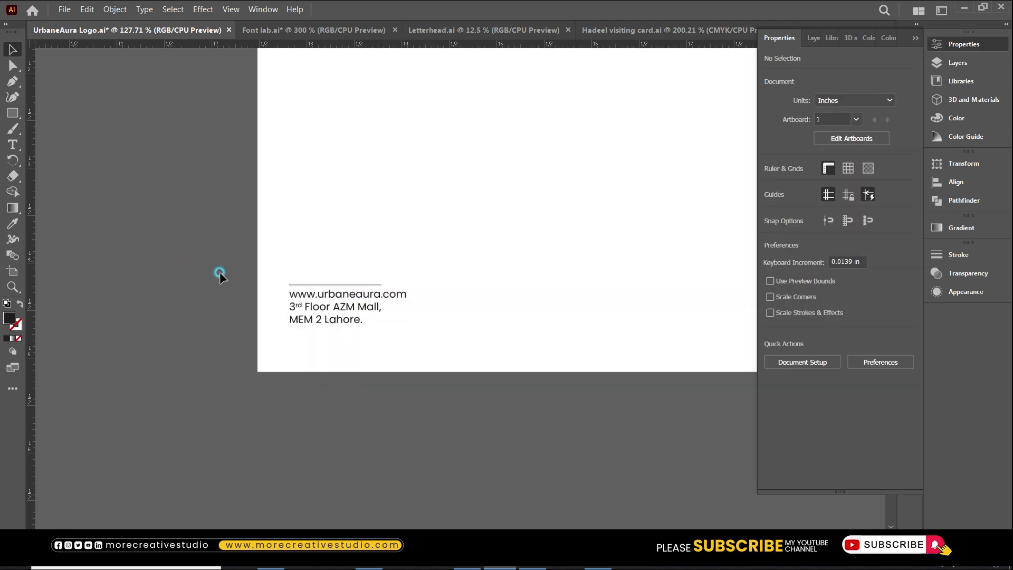
- Lower the remaining website and address block closer to the letterhead's bottom edge
click(359, 295)
drag(360, 295, 360, 325)
click(353, 415)
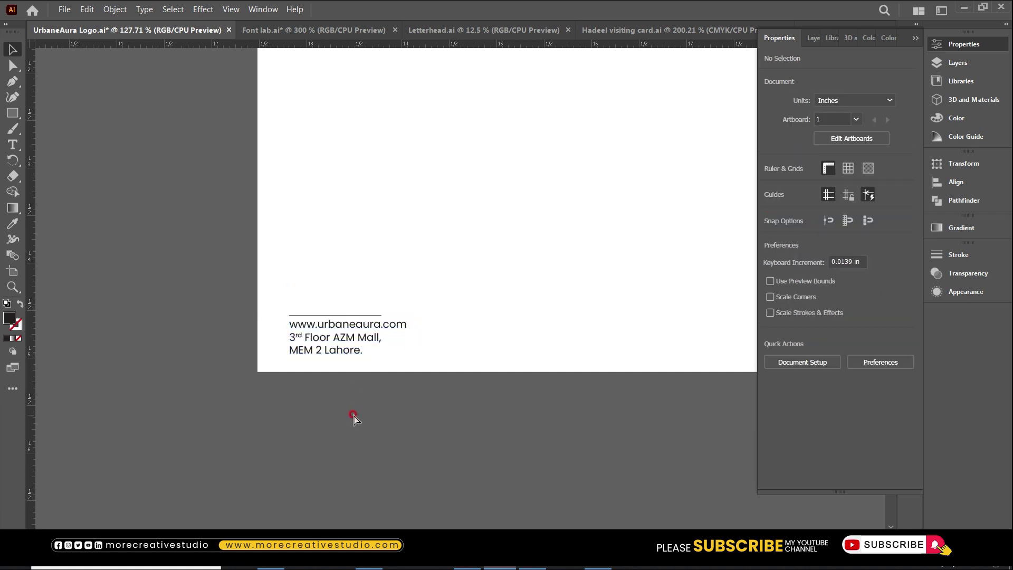
- Place a copy of the black logo icon over the letterhead, enlarged to about 10.5 in wide
scroll(354, 416, down, 4)
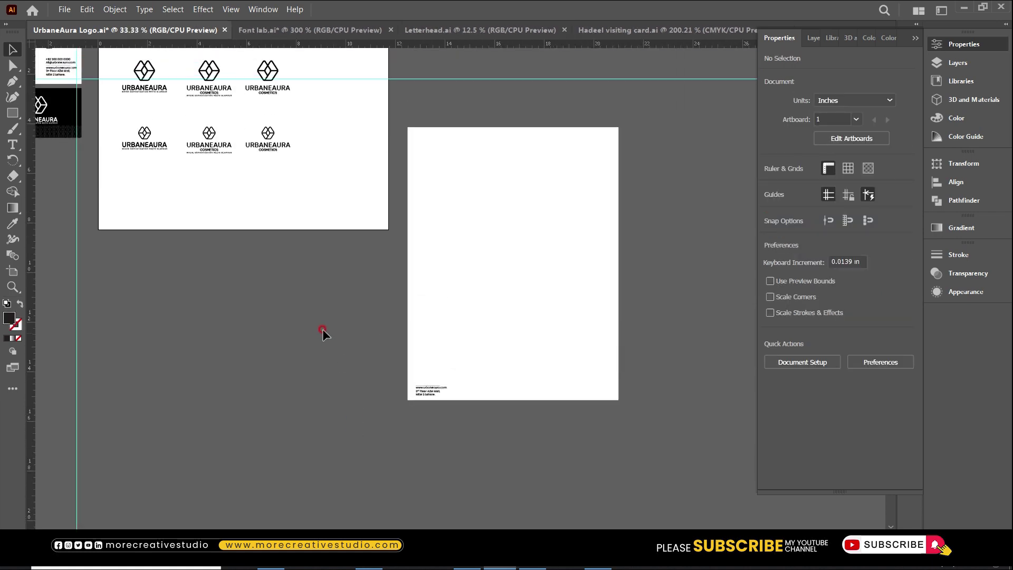
scroll(323, 332, up, 2)
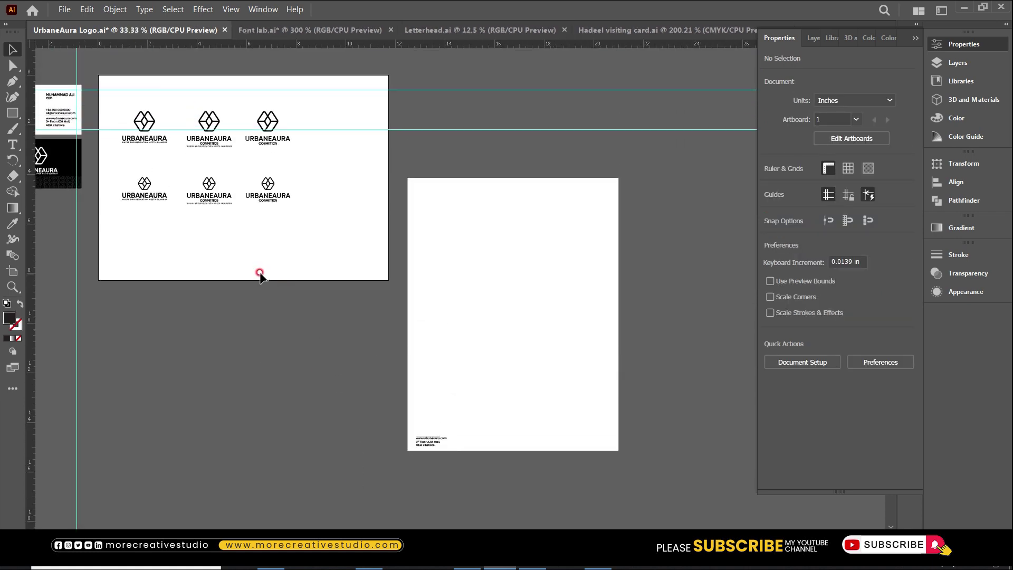
click(147, 124)
drag(157, 127, 627, 396)
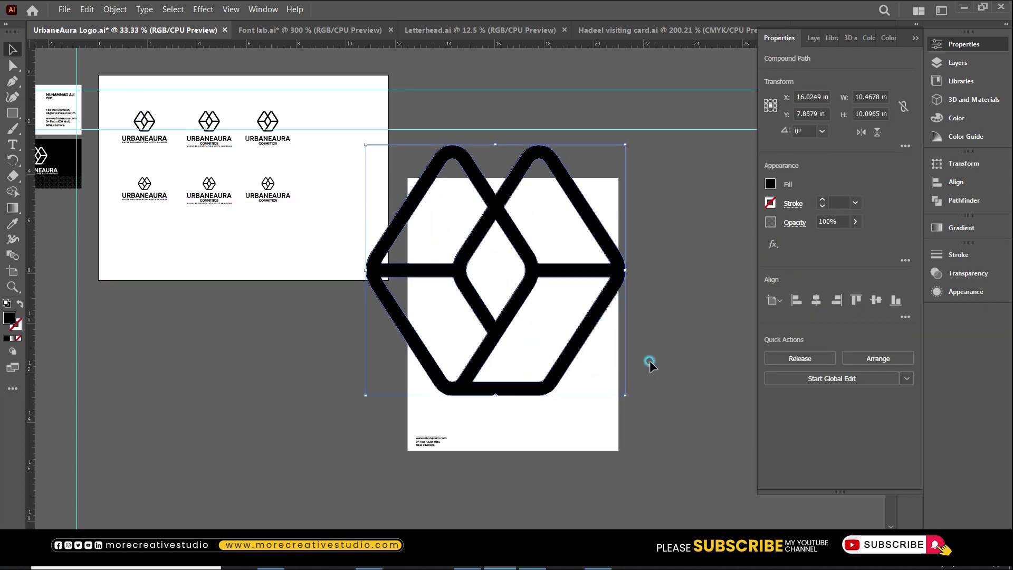
click(649, 358)
- Position the enlarged icon in the letterhead's lower right so its right half extends past the page edge
drag(484, 324, 602, 379)
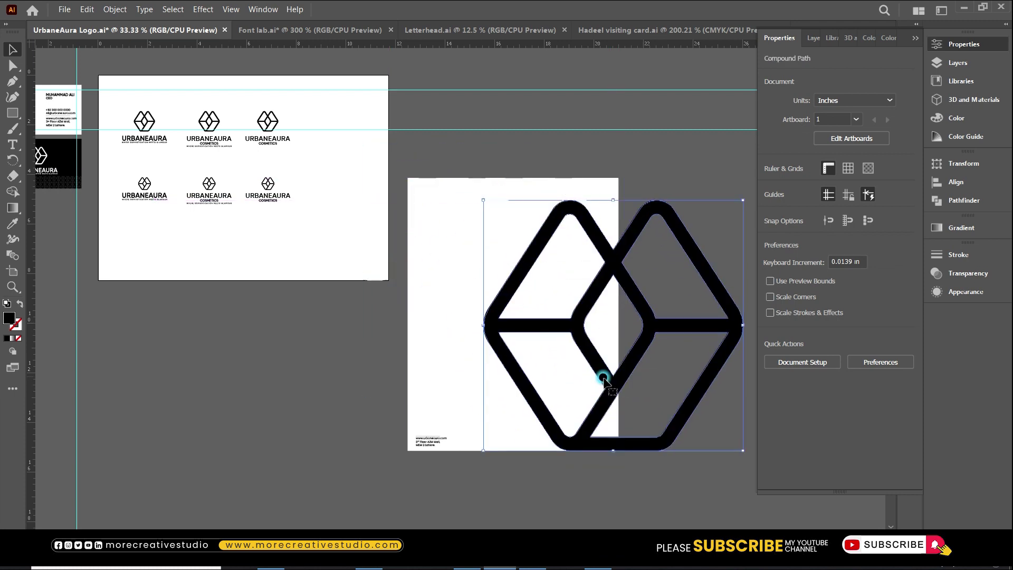
key(Right)
key(Right)
key(Right)
key(Right)
key(Right)
key(Right)
key(Right)
key(Right)
key(Right)
key(Right)
key(Right)
key(Right)
key(Right)
key(Right)
key(Right)
key(Right)
key(Right)
key(Right)
key(Right)
key(Right)
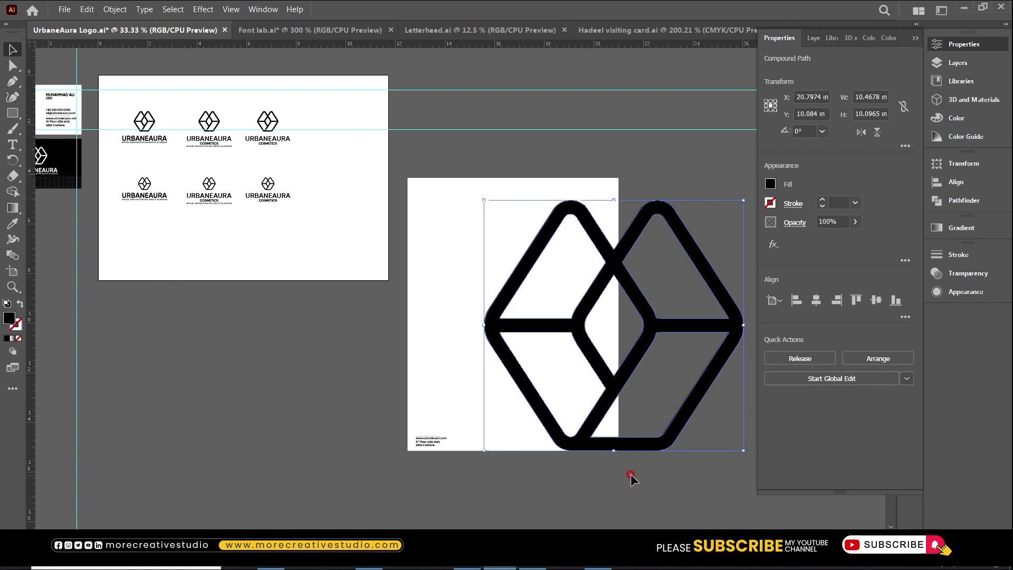
key(Left)
key(Left)
key(Left)
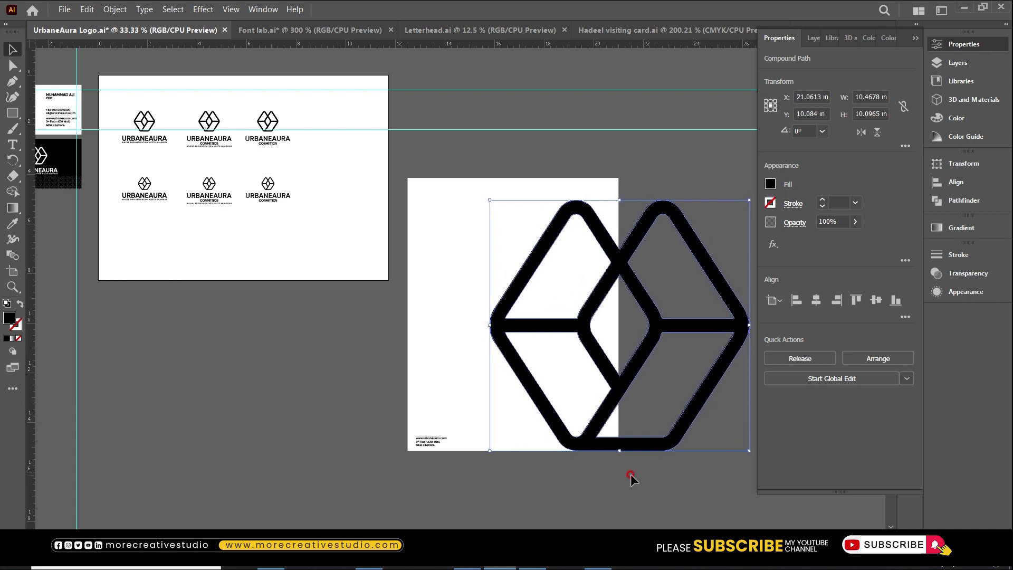
click(612, 501)
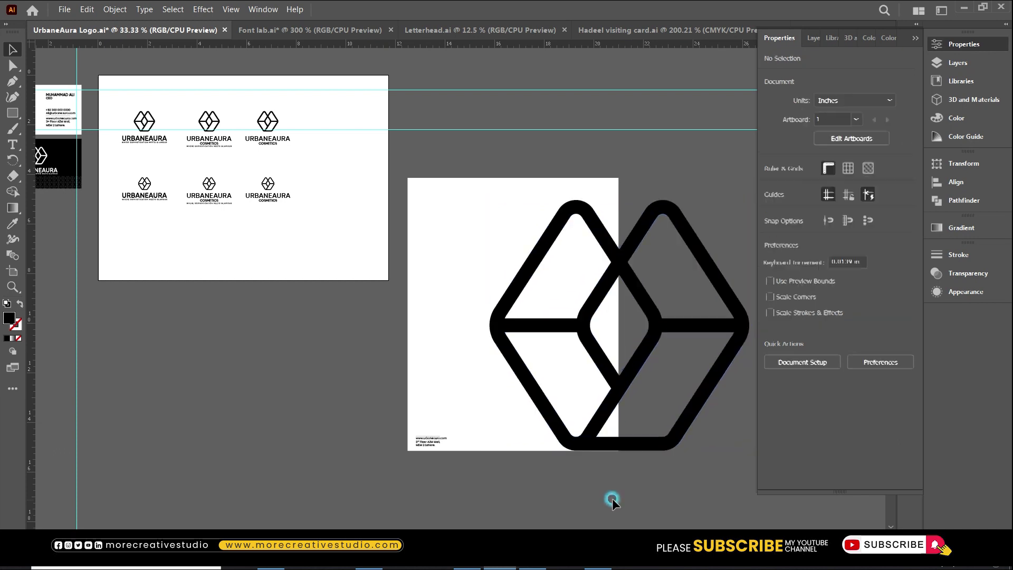
- Clip the enlarged icon to the page with a clipping mask made from an in-place copy of the letterhead rectangle
click(495, 222)
key(ctrl+c)
key(ctrl+shift+v)
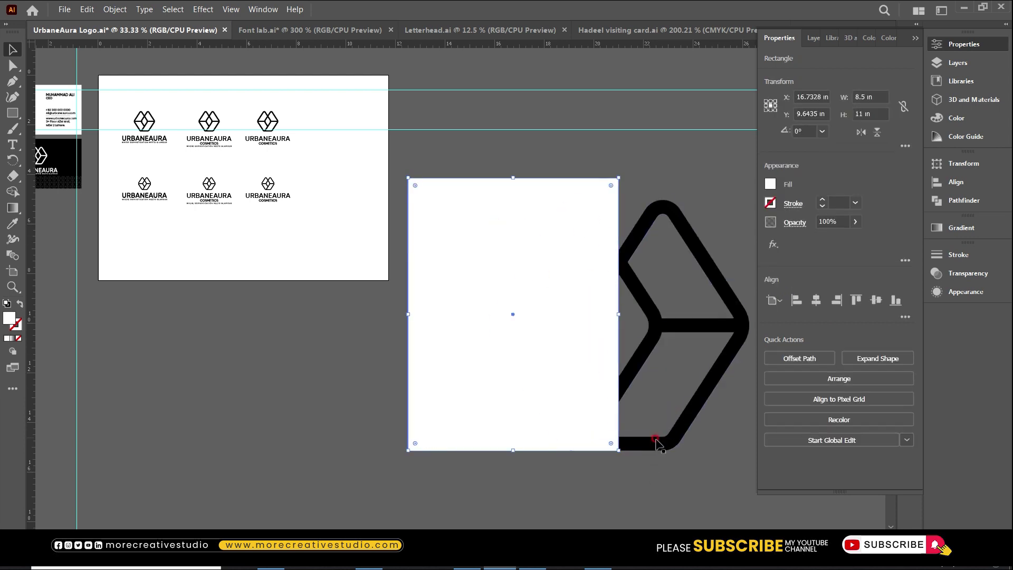
shift+click(651, 446)
right_click(597, 356)
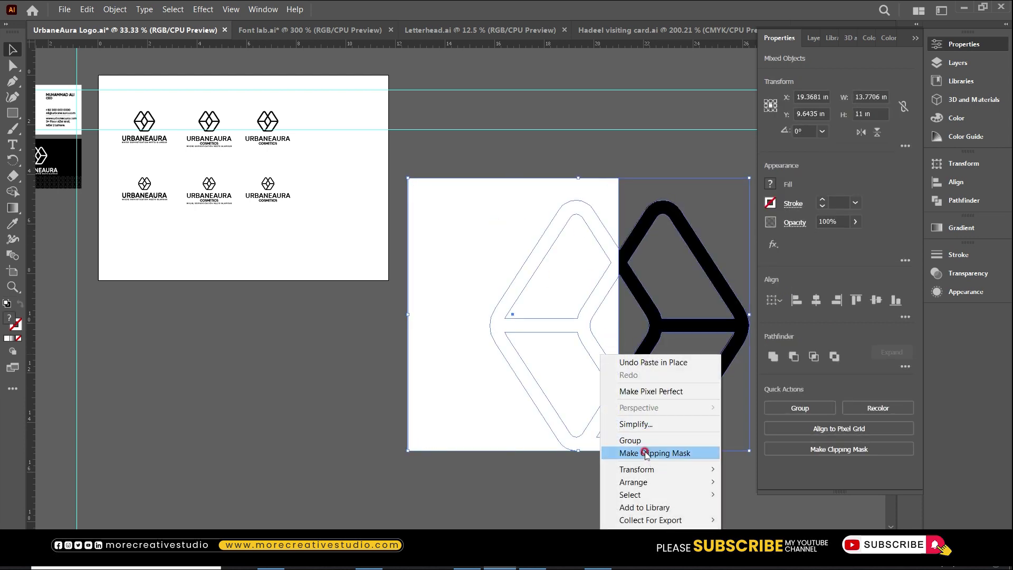
click(649, 453)
click(587, 491)
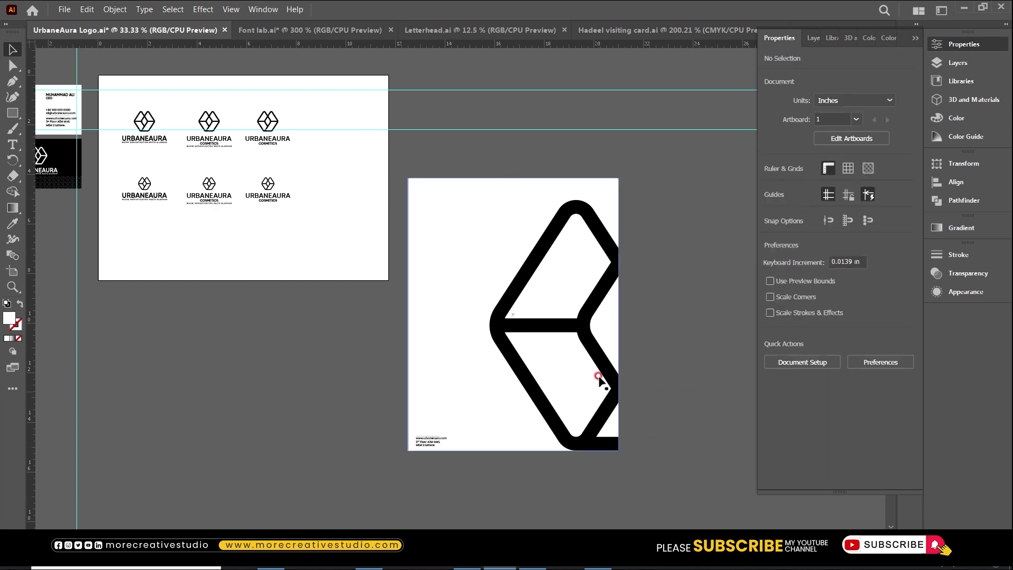
- Reduce the clipped icon on the letterhead to 15% opacity
click(585, 337)
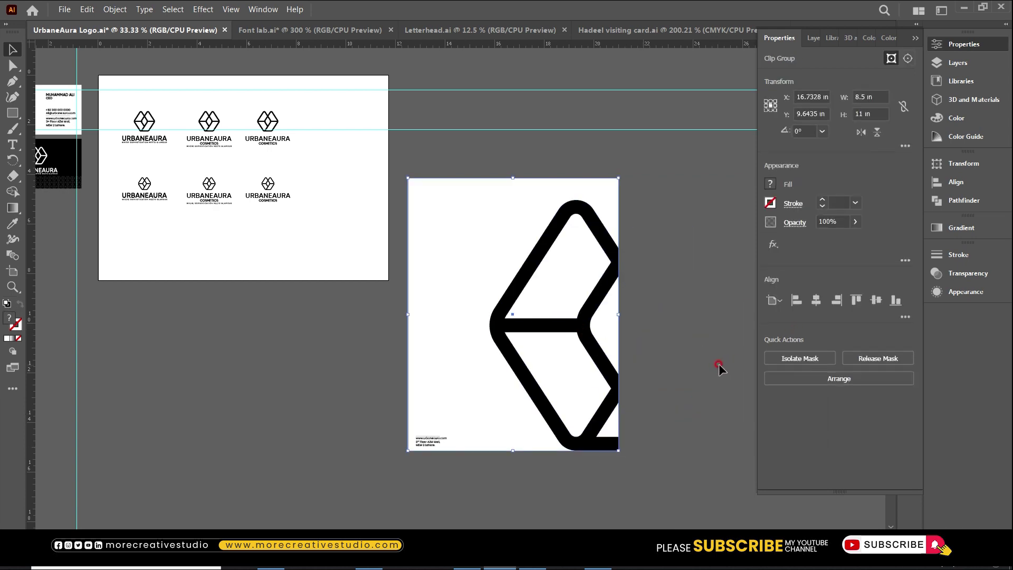
click(844, 220)
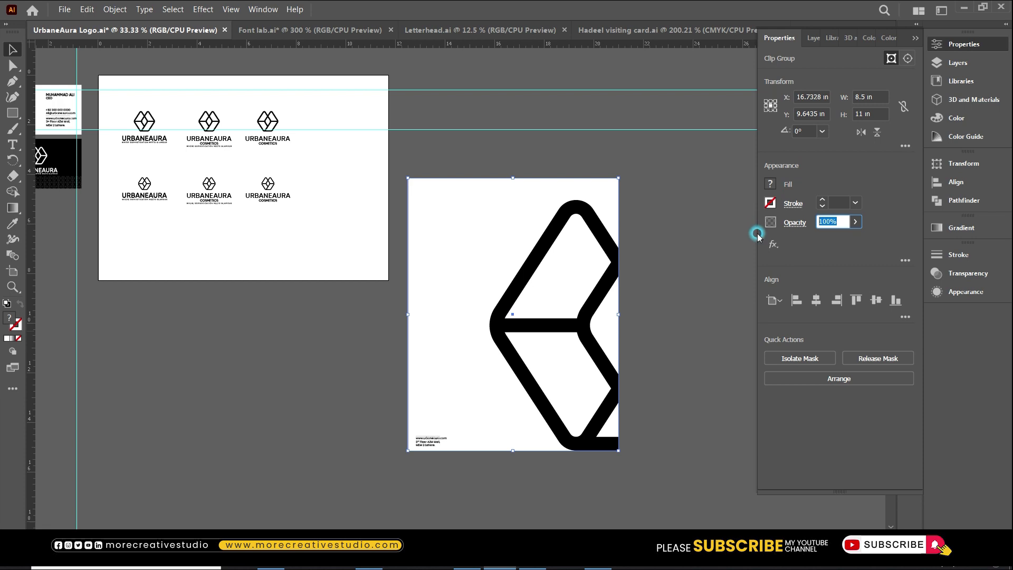
text(15)
key(Return)
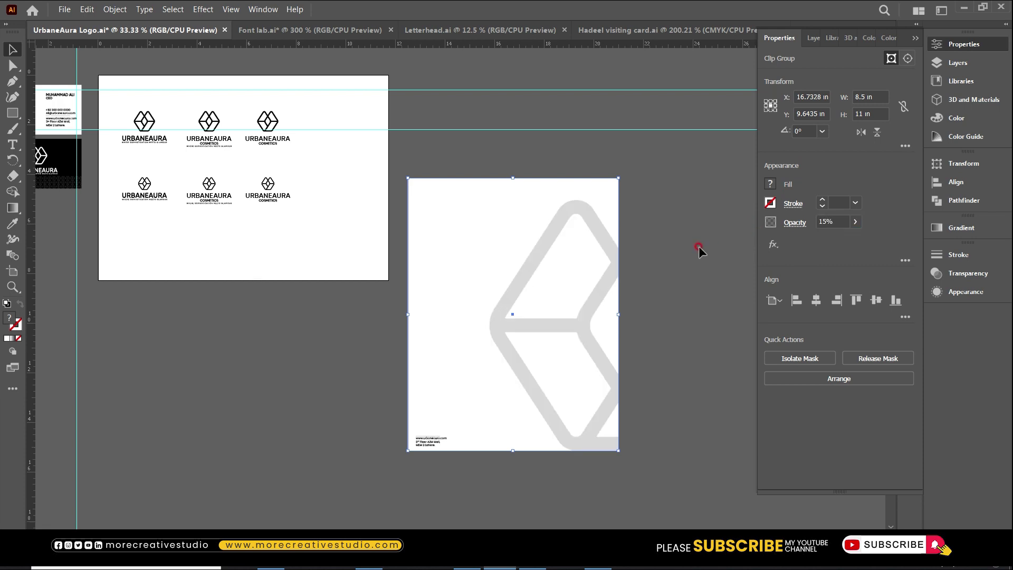
click(699, 248)
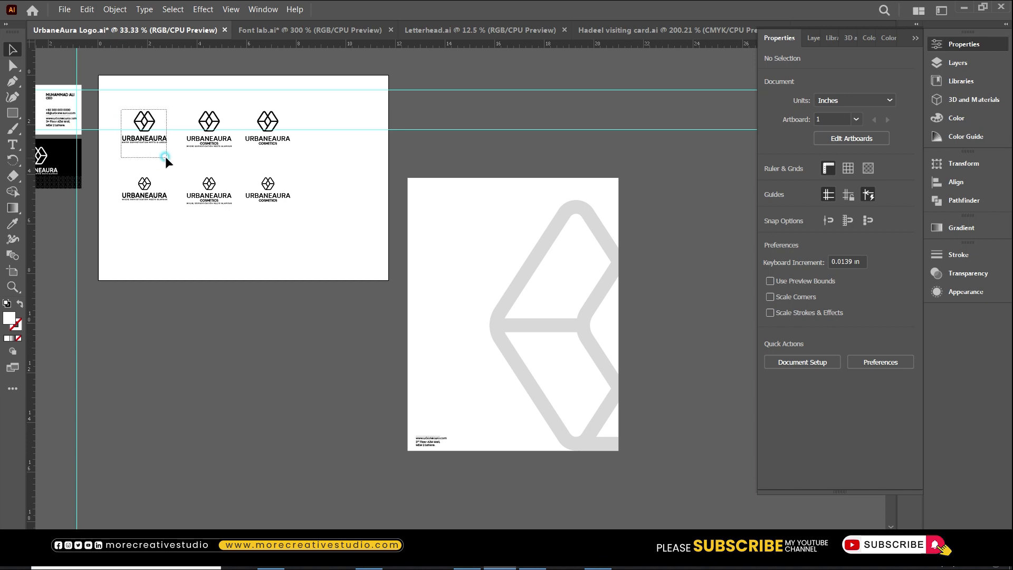
- Copy the first UrbaneAura logo with its tagline into the letterhead's upper-left corner and group its parts
drag(166, 157, 120, 109)
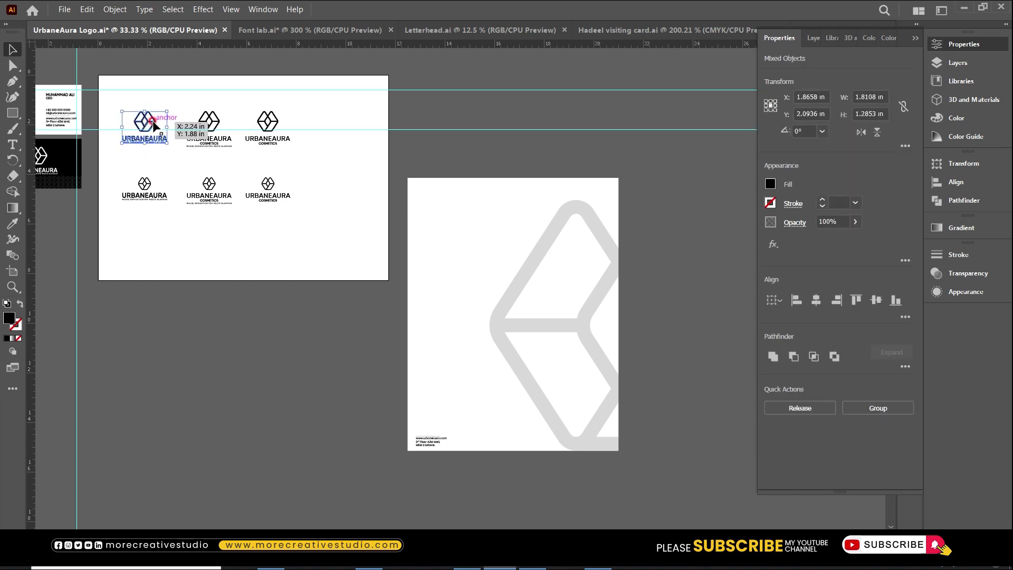
drag(151, 125, 446, 202)
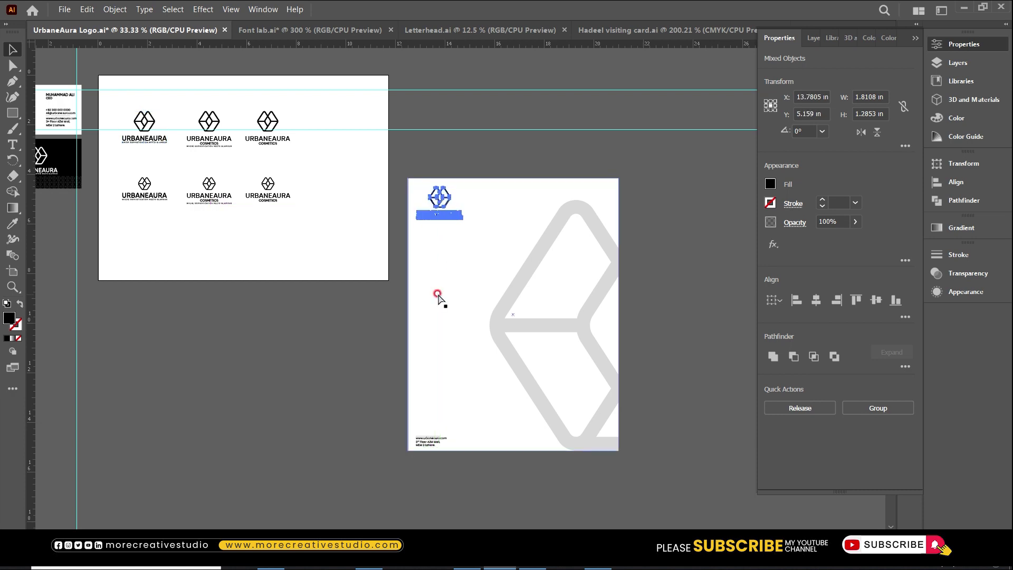
click(349, 134)
- Align the logo's left edge with the website and address block at the foot of the letterhead
drag(352, 136, 644, 475)
click(379, 138)
shift+click(362, 476)
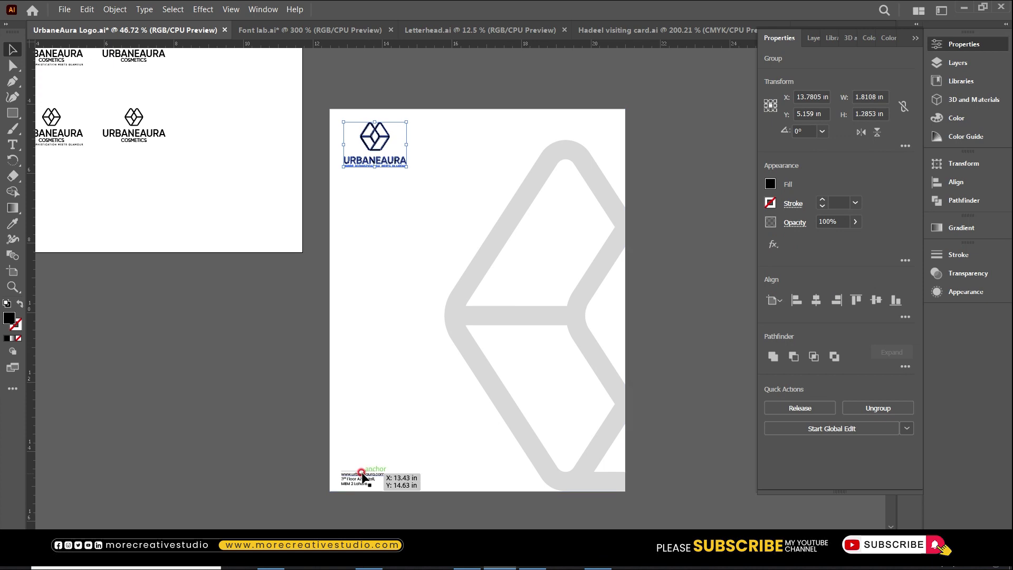
click(362, 476)
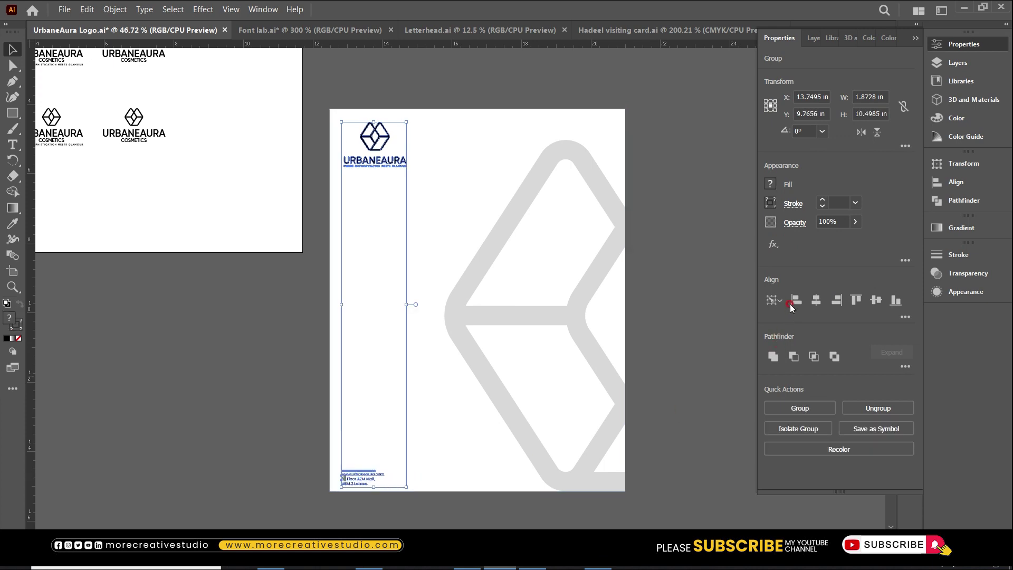
click(796, 300)
click(682, 284)
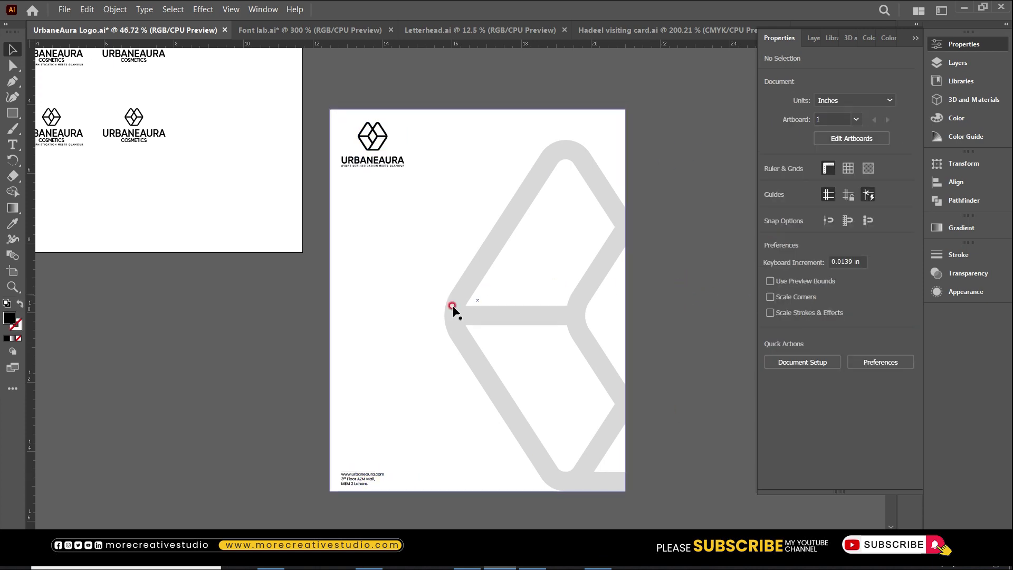
- Copy the white logo pattern from the black business card's clip group and paste it onto the letterhead
key(ctrl+minus)
key(ctrl+minus)
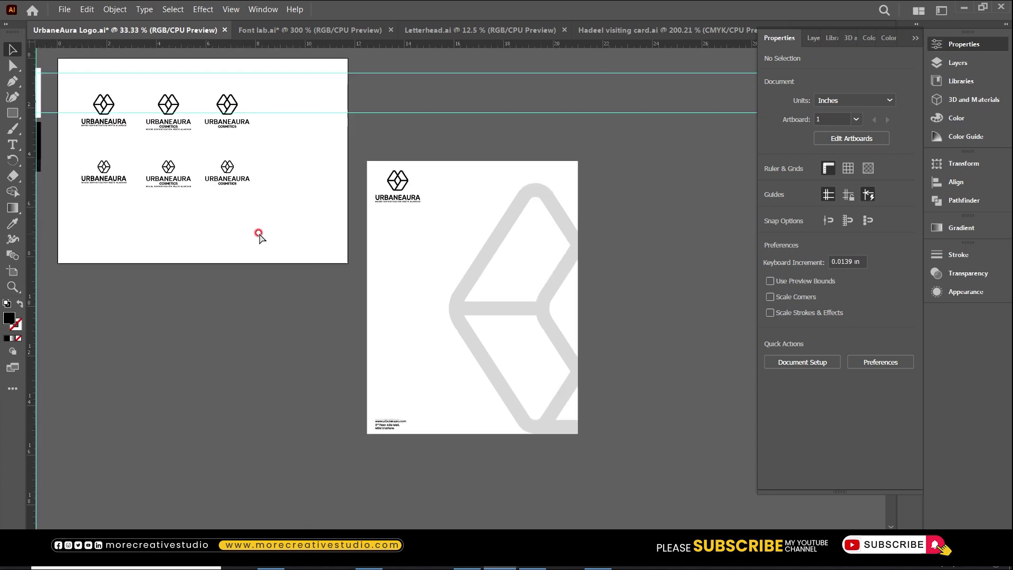
double_click(127, 196)
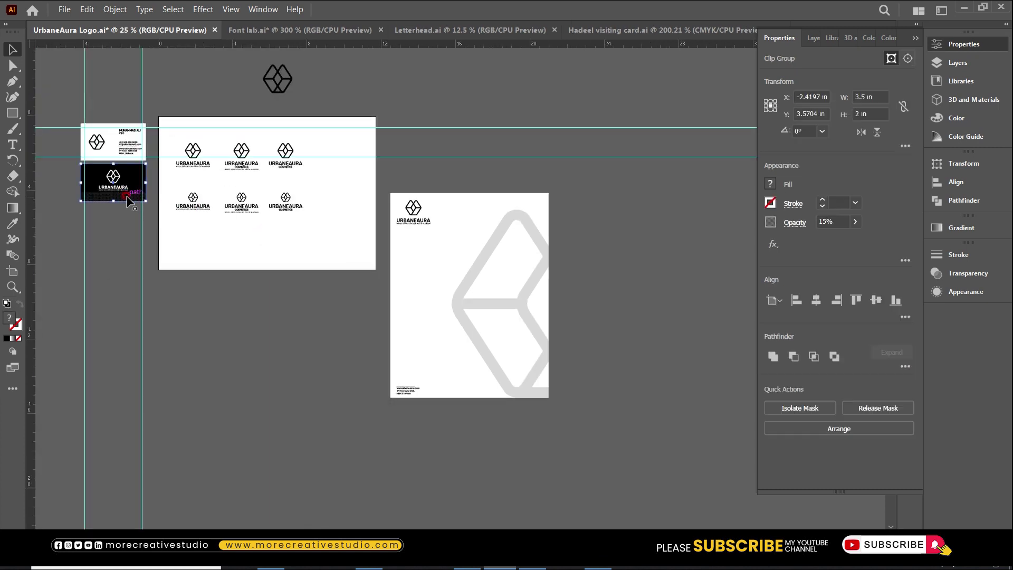
double_click(285, 319)
drag(388, 240, 563, 429)
click(427, 304)
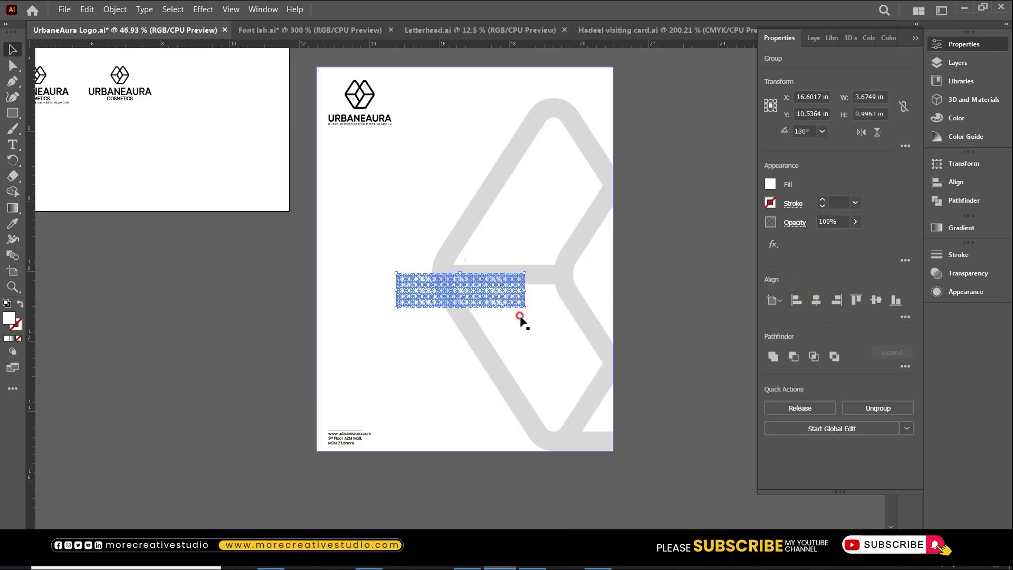
- Rotate the pasted pattern into a vertical strip and move it below the logo near the letterhead's left edge
drag(525, 308, 433, 402)
drag(464, 339, 350, 246)
click(273, 311)
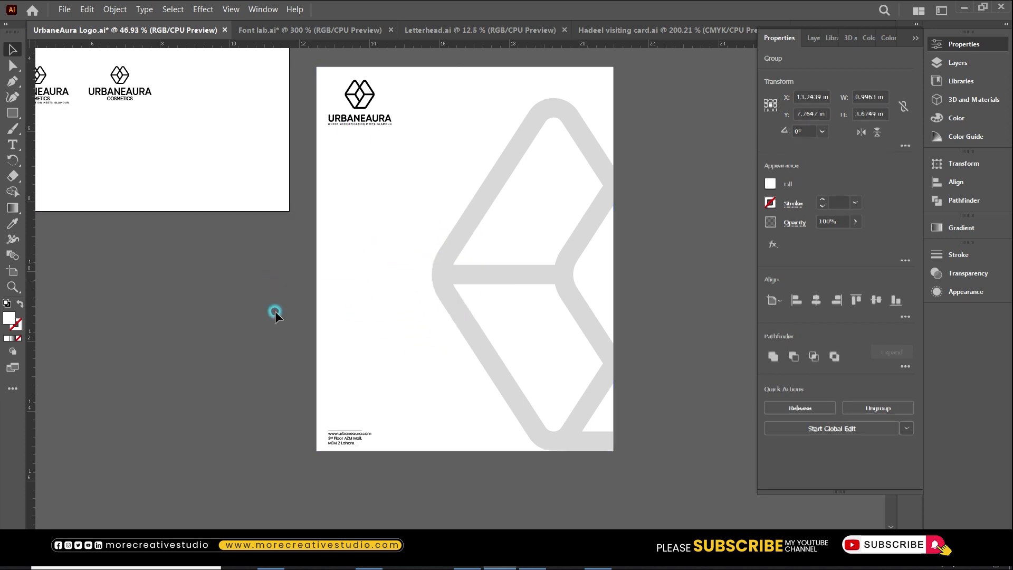
- Try to recolour the vertical pattern strip with the Eyedropper by sampling from the letterhead
click(336, 192)
key(i)
click(412, 234)
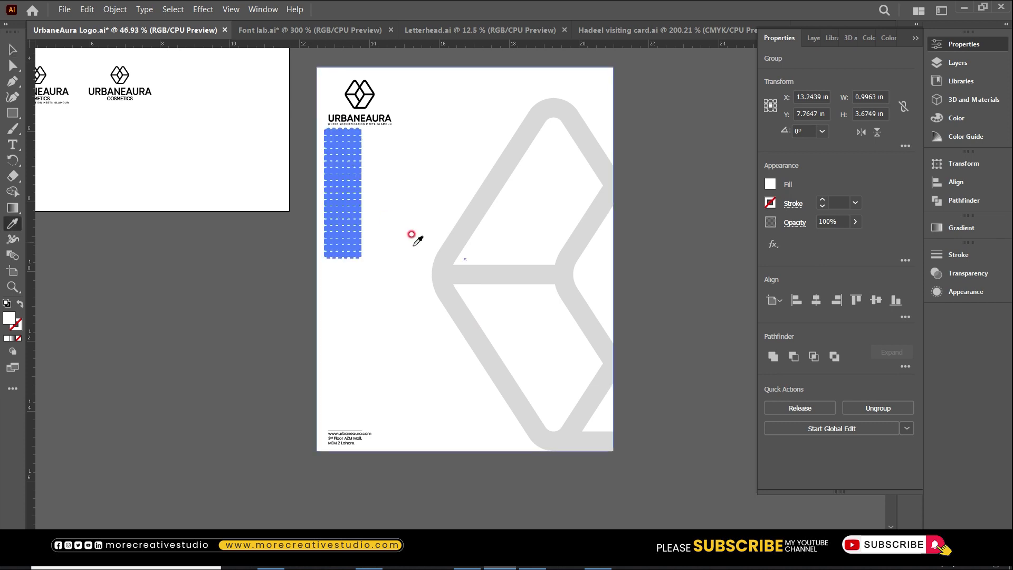
key(ctrl+z)
- Duplicate the vertical logo pattern strip directly beneath the original and nudge the copy down to match the row spacing
key(v)
click(226, 306)
drag(328, 185, 377, 290)
click(303, 264)
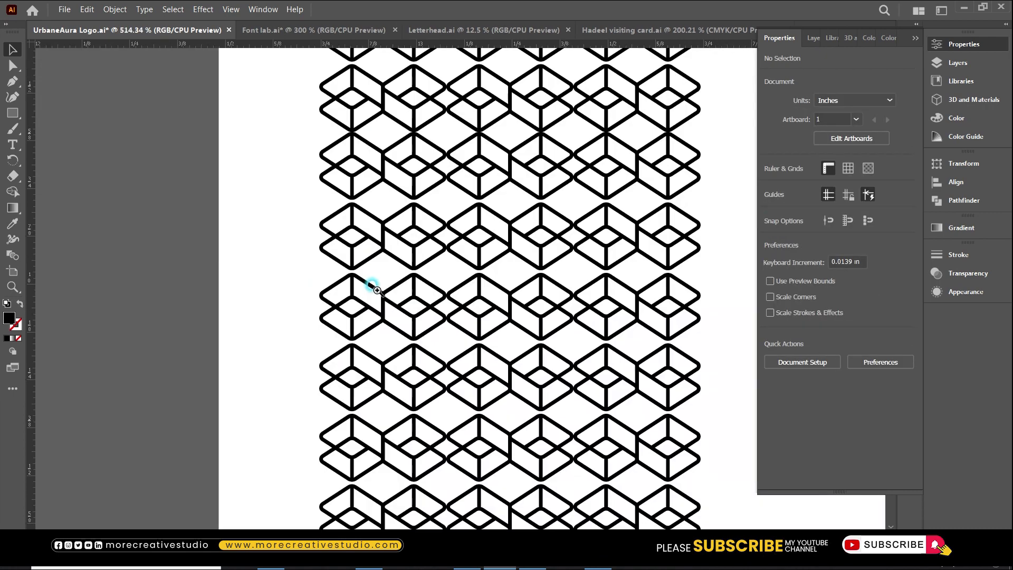
click(479, 207)
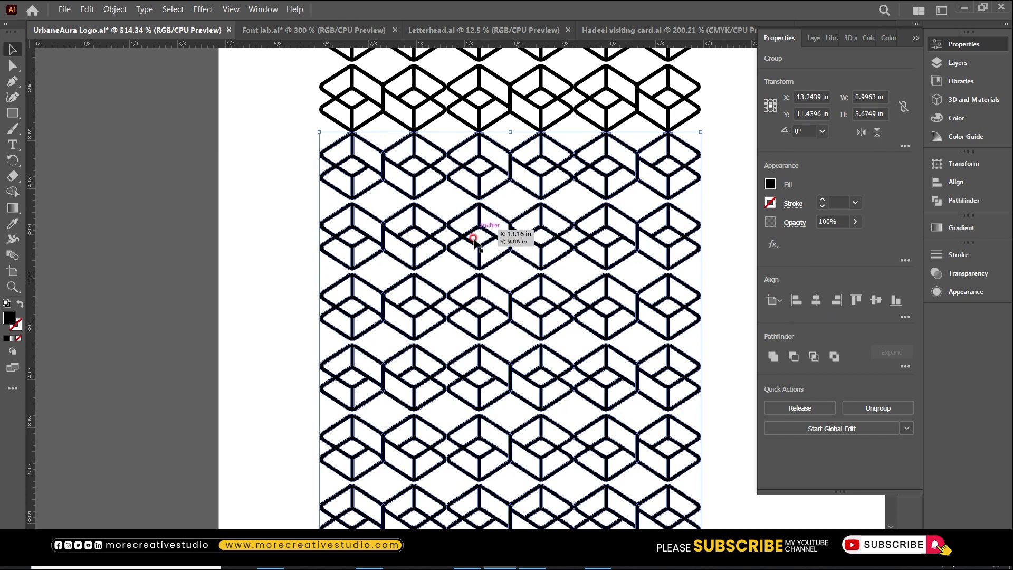
key(Down)
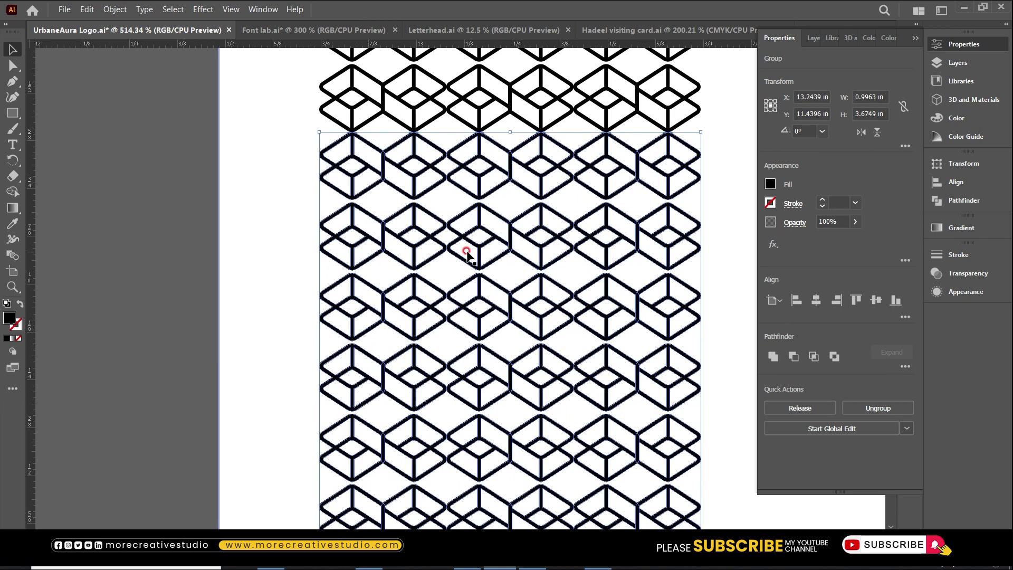
drag(280, 109, 430, 197)
scroll(430, 197, down, 5)
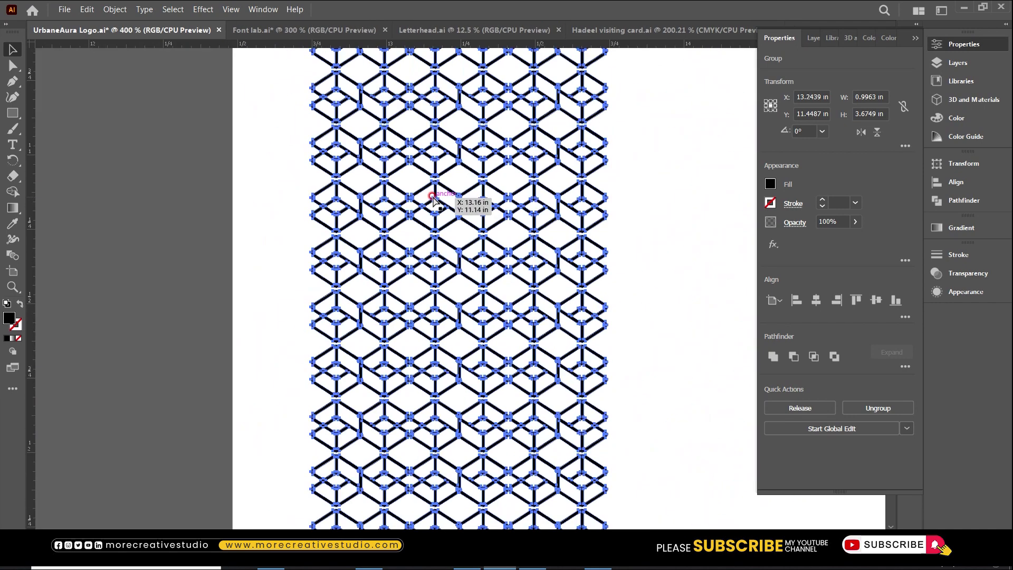
scroll(433, 199, down, 4)
scroll(433, 199, down, 2)
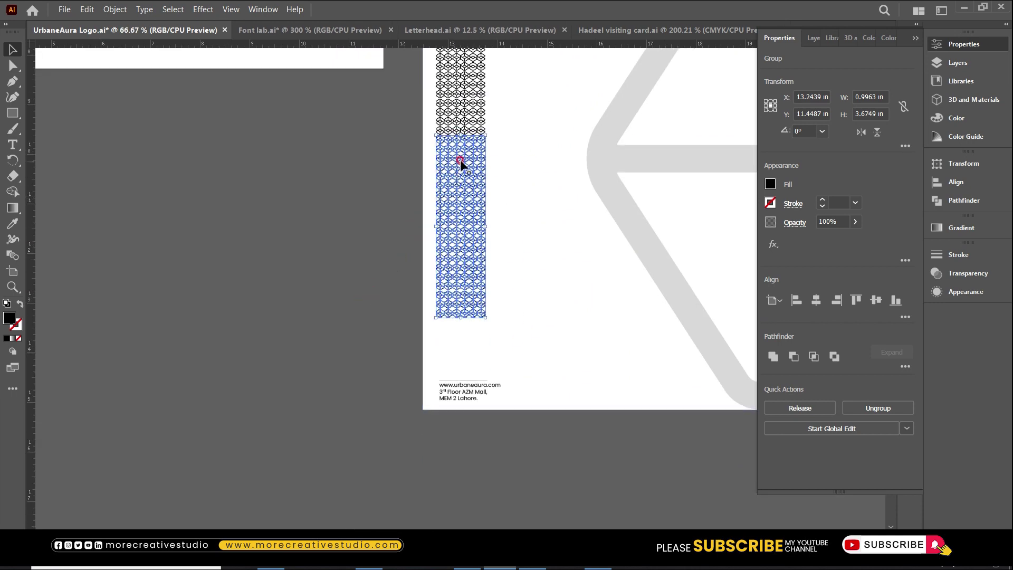
- Group the two pattern strips and scale the group to about 1.14 by 8.43 in, between the letterhead's logo and address block
scroll(475, 285, up, 5)
drag(475, 288, 469, 235)
scroll(466, 274, down, 2)
shift+click(472, 234)
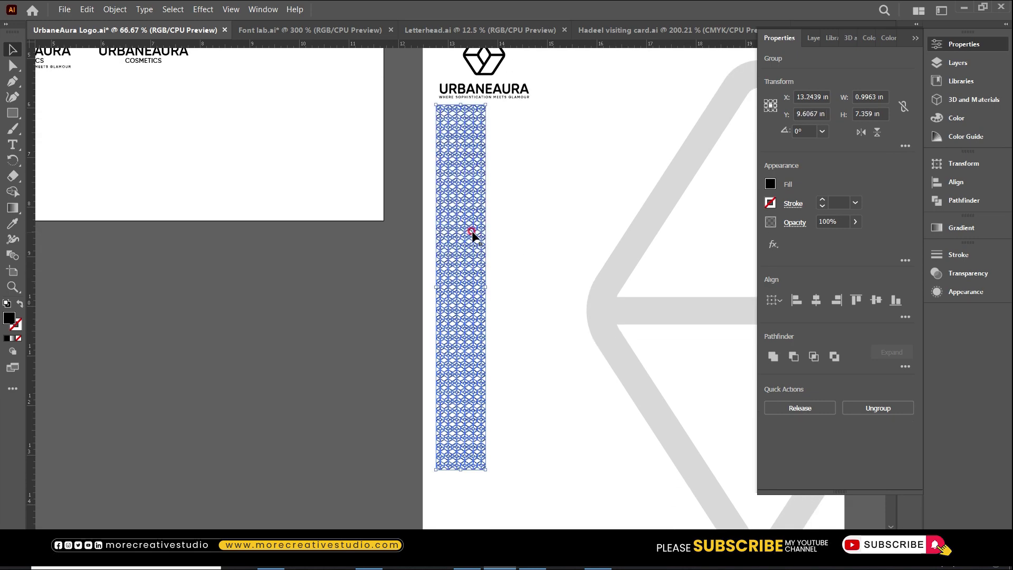
key(ctrl+minus)
key(ctrl+minus)
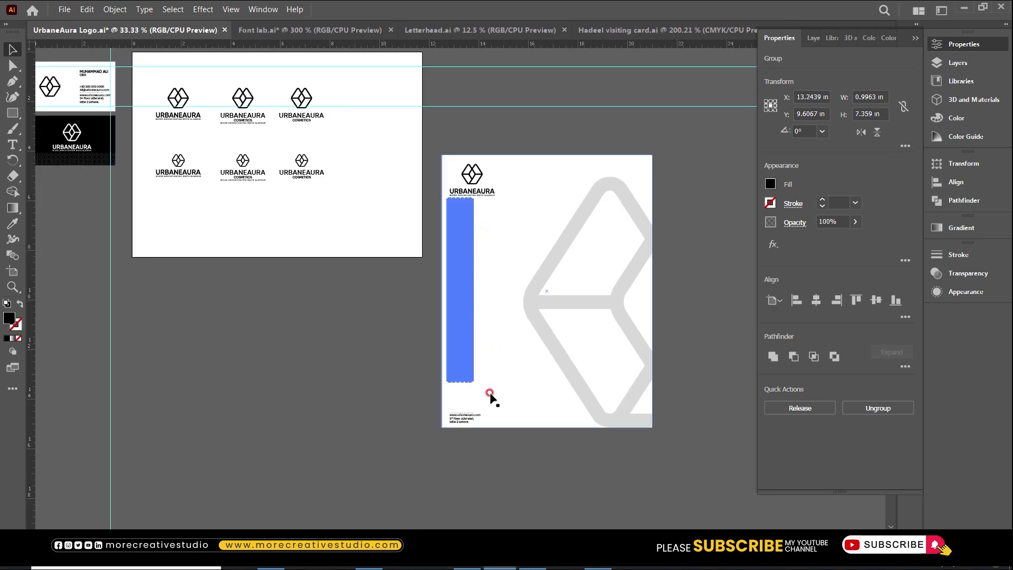
drag(469, 379, 484, 404)
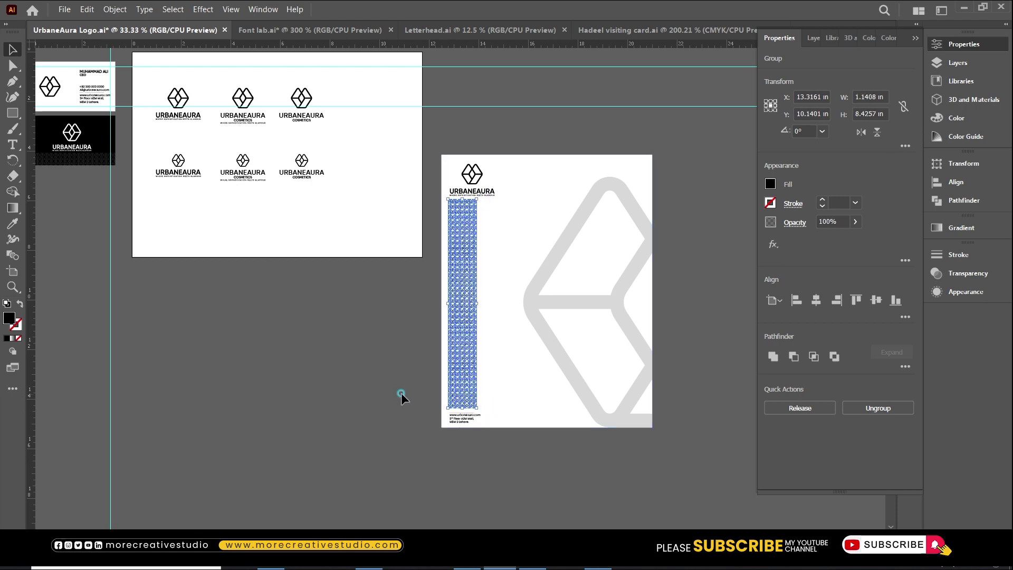
click(402, 394)
drag(392, 108, 707, 468)
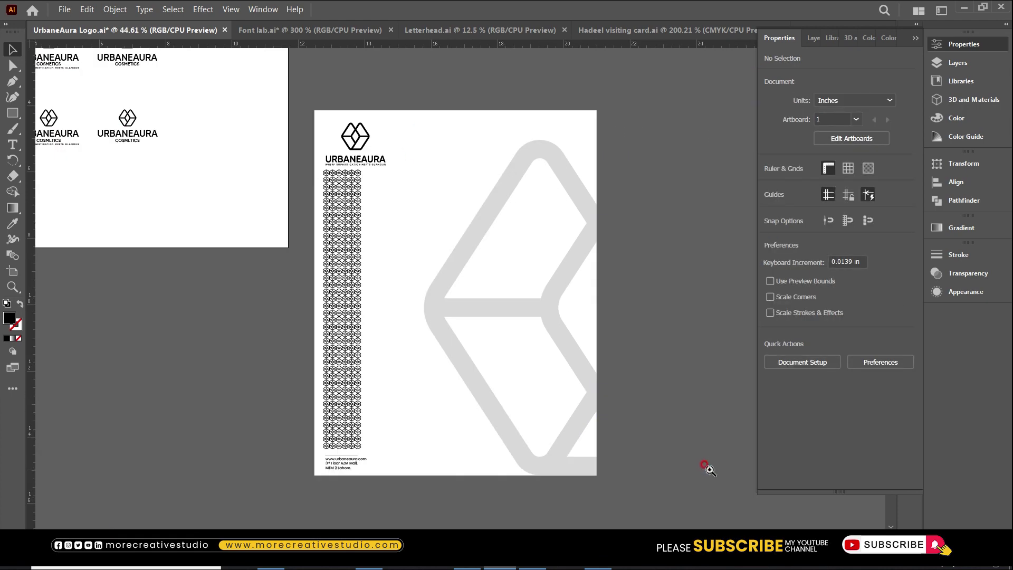
- Fade the vertical pattern strip by lowering its opacity
click(337, 286)
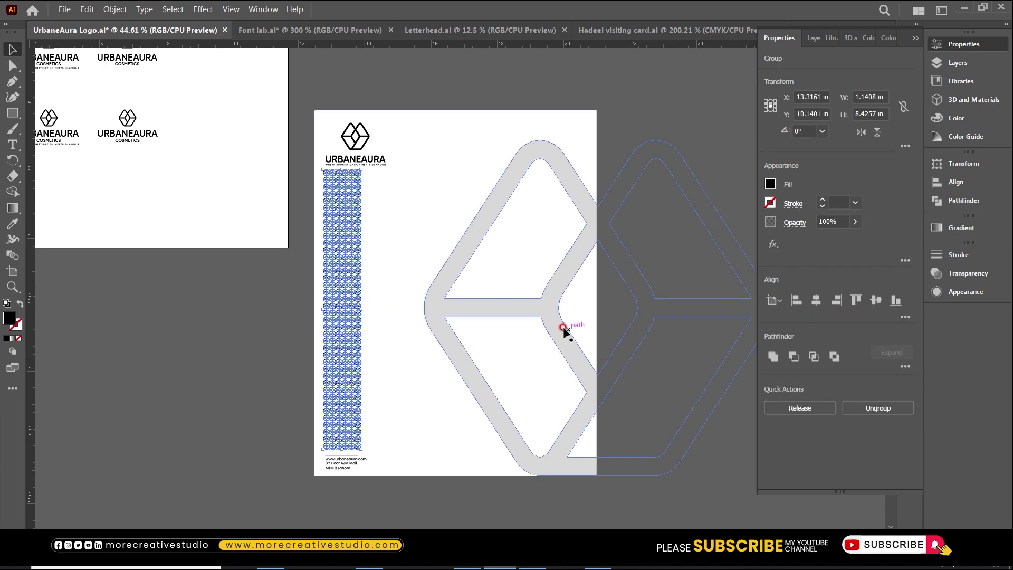
drag(840, 226, 755, 229)
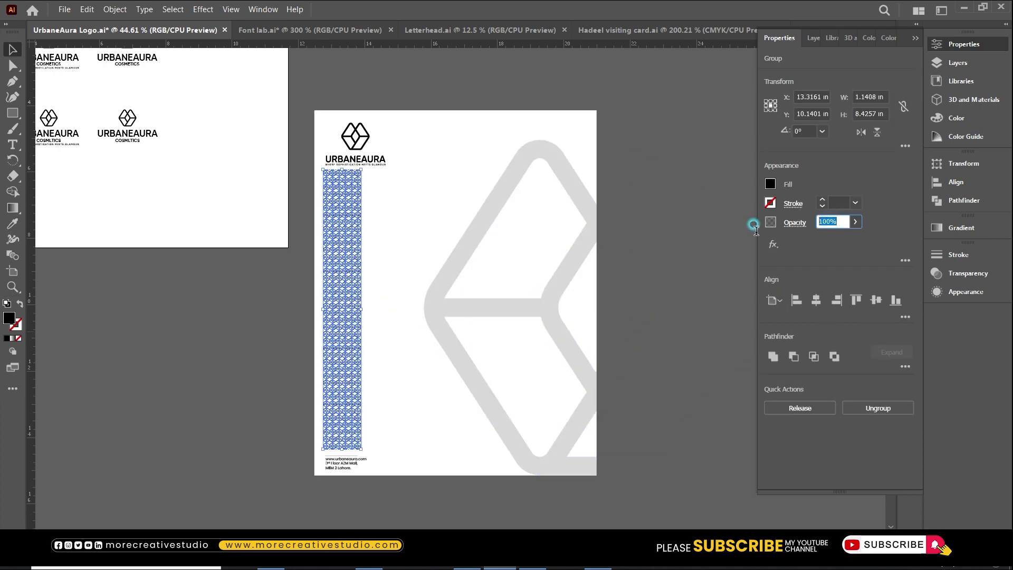
click(203, 284)
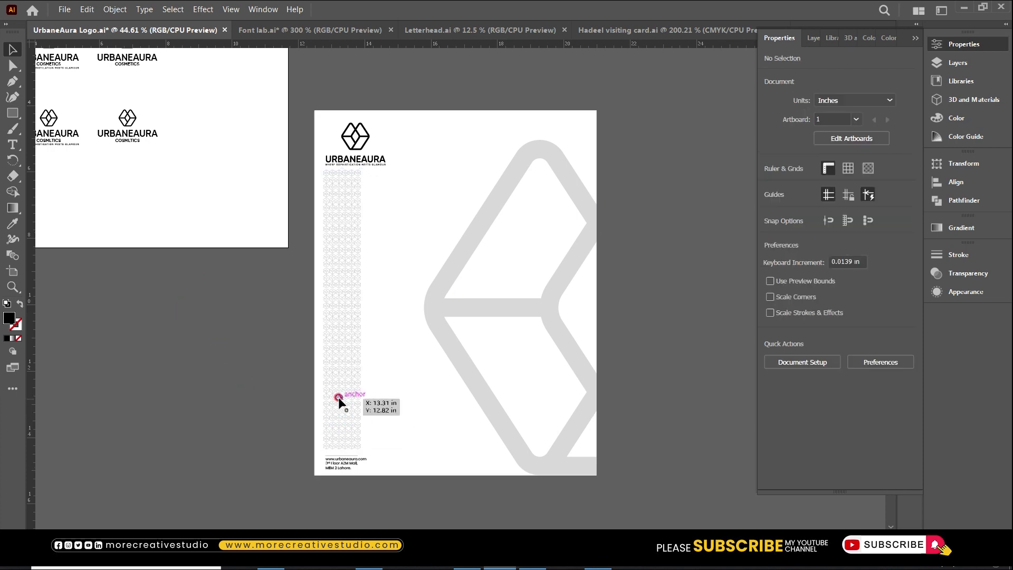
- Delete the faded pattern strip from the letterhead and collapse the object properties
click(357, 267)
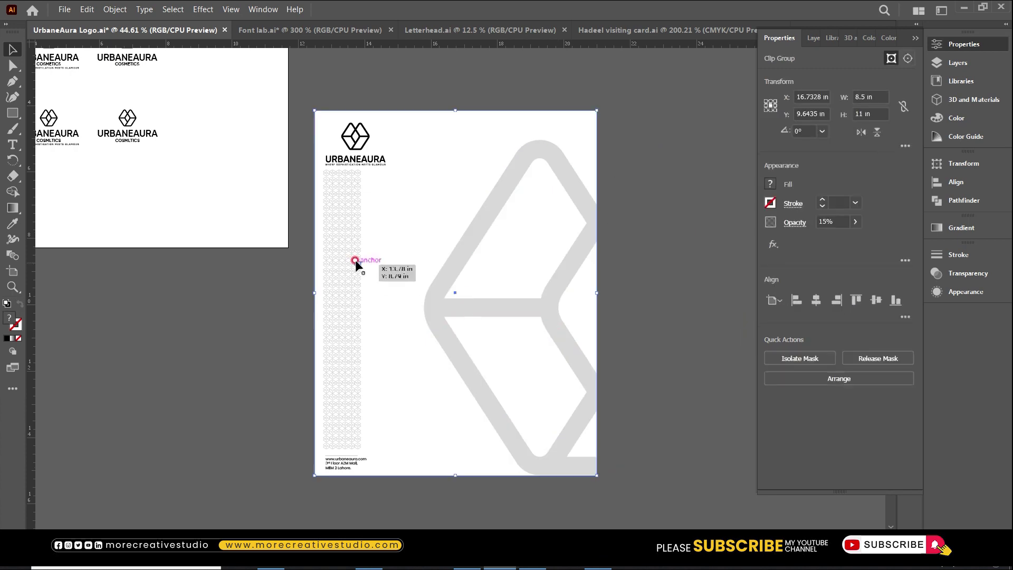
key(Delete)
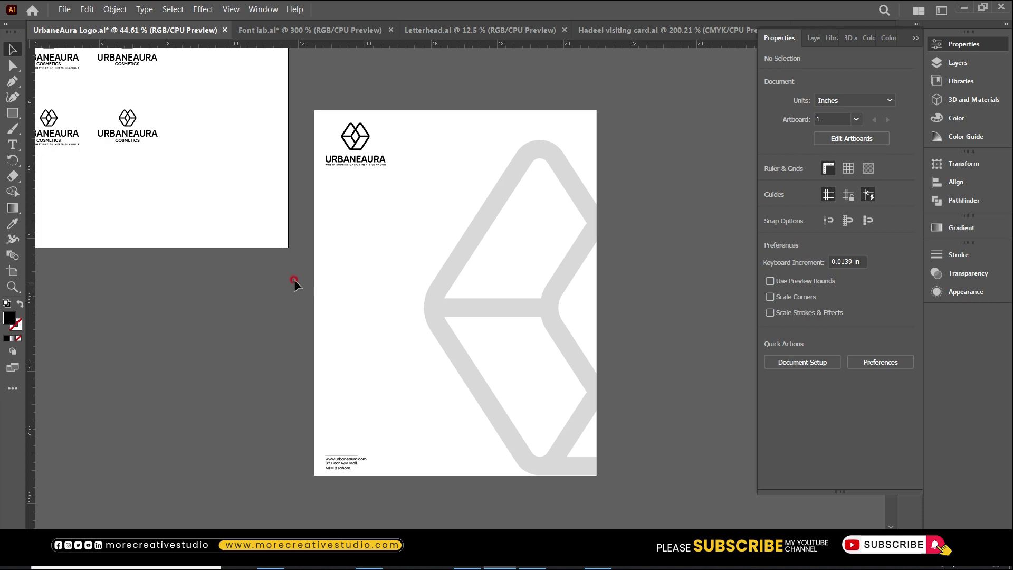
click(913, 38)
click(698, 262)
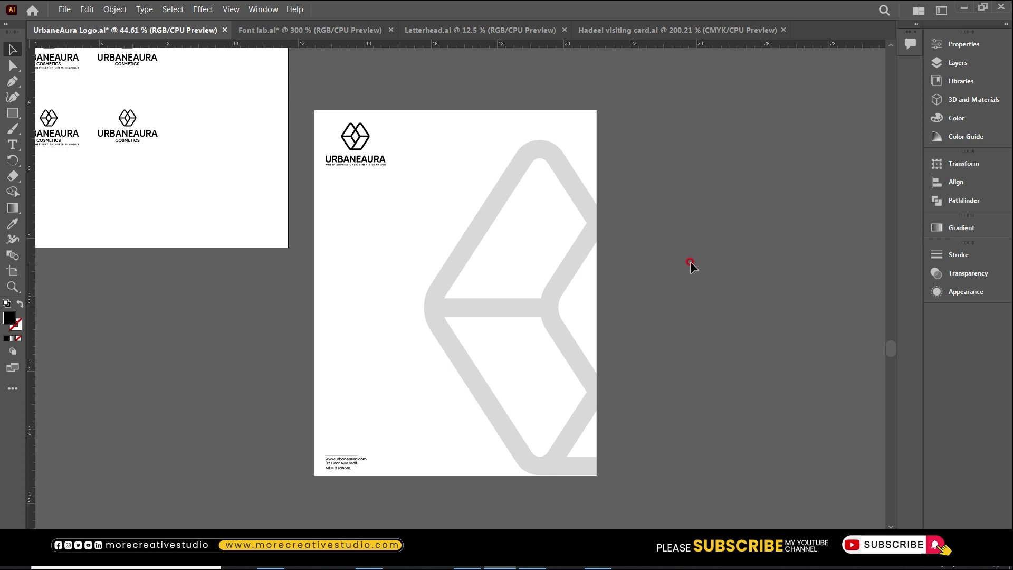
click(546, 303)
key(ctrl+space)
drag(276, 103, 683, 511)
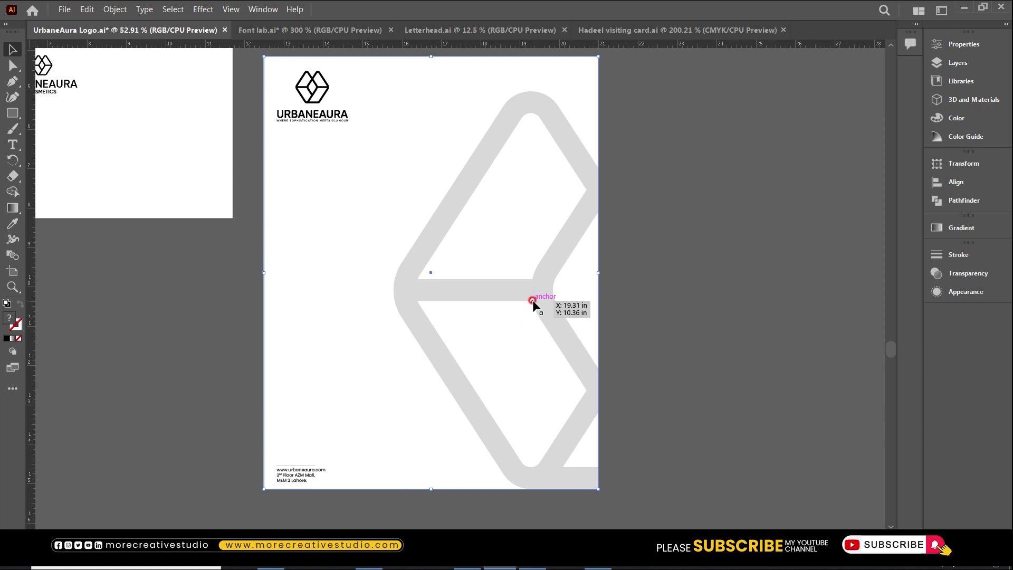
click(656, 236)
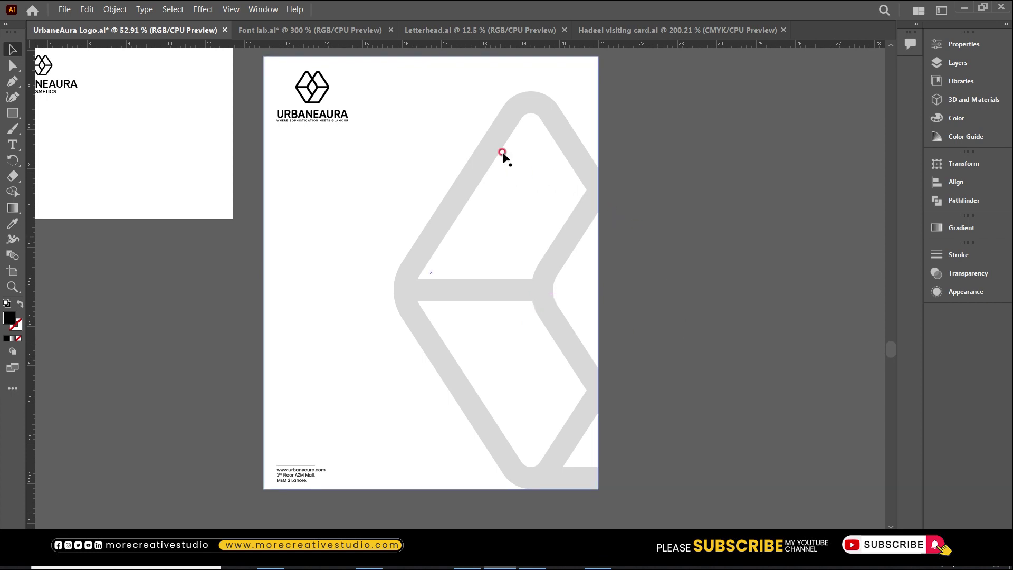
- In Letterhead.ai, delete the clipped bird illustration and the Hadeel logo from the envelope template
click(505, 38)
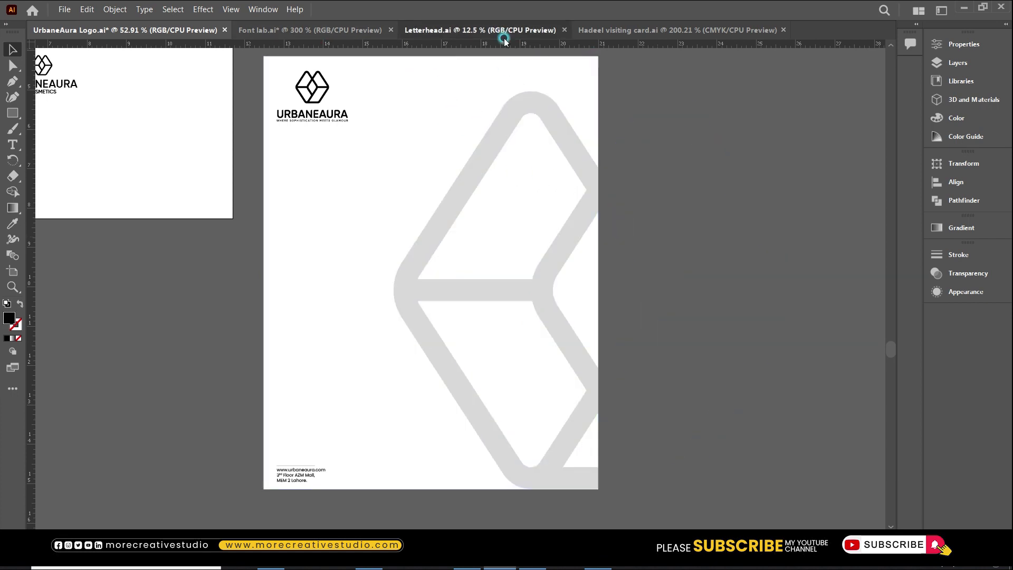
drag(373, 179, 625, 352)
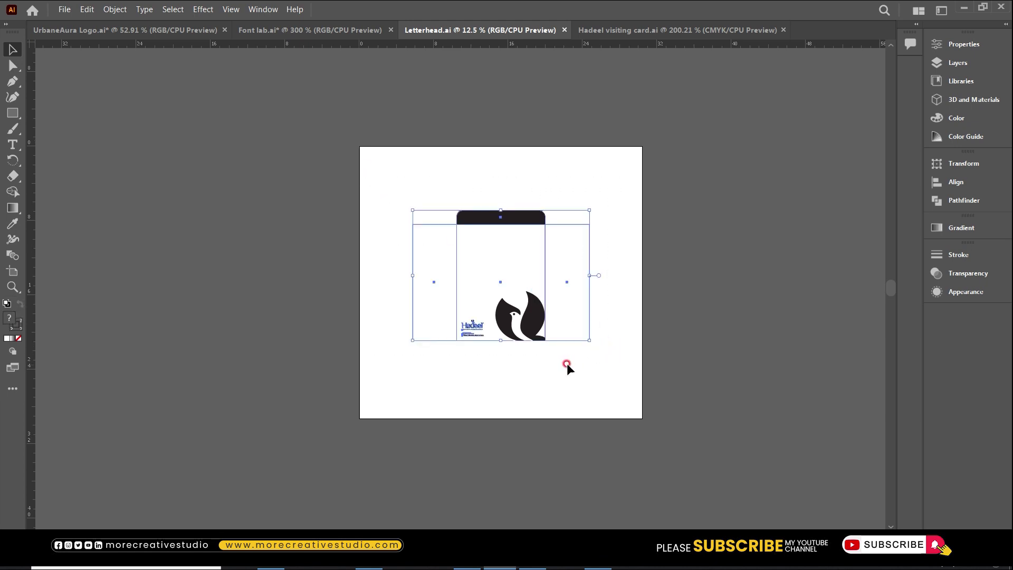
click(547, 388)
click(528, 326)
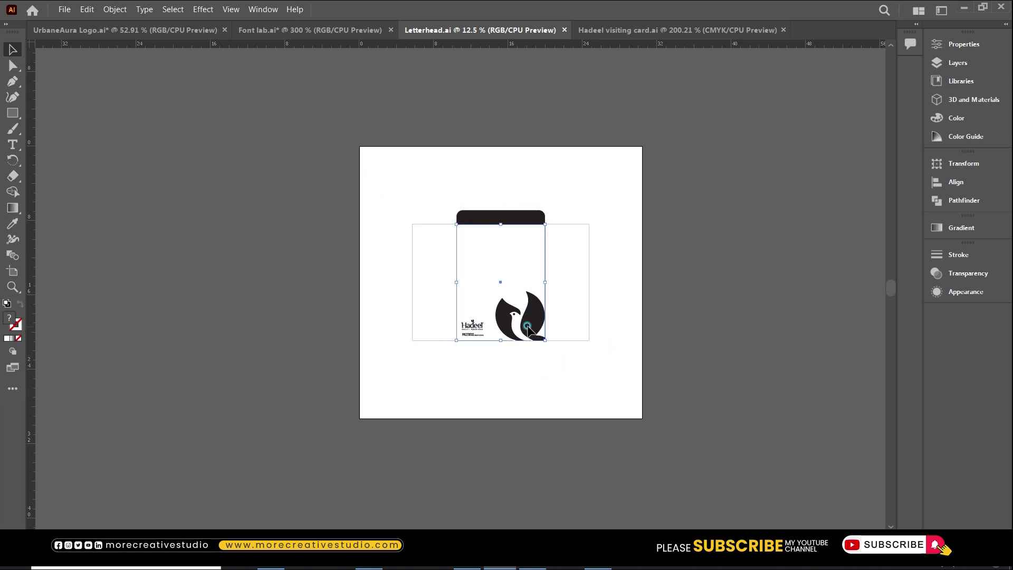
double_click(528, 326)
click(528, 326)
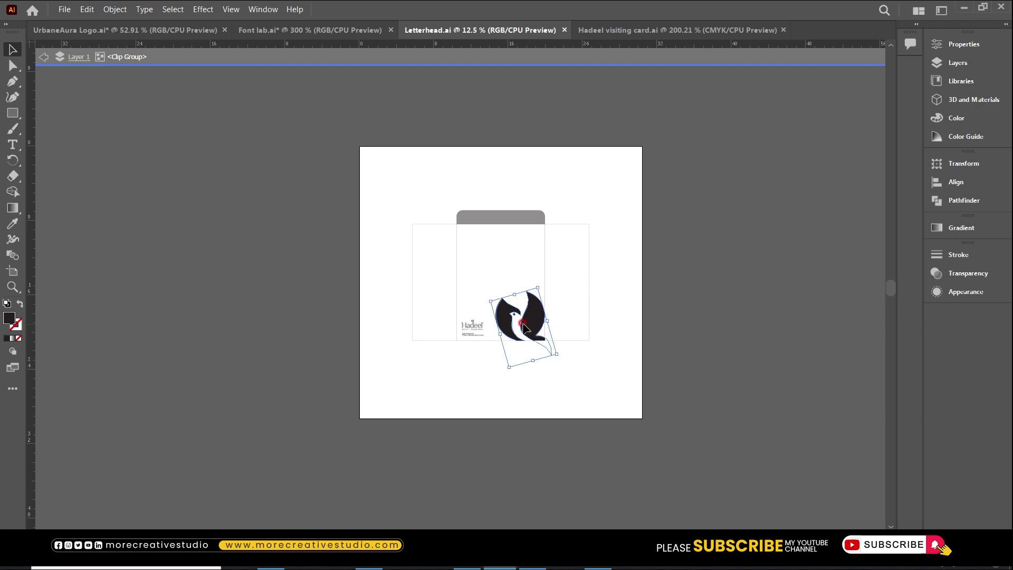
key(Delete)
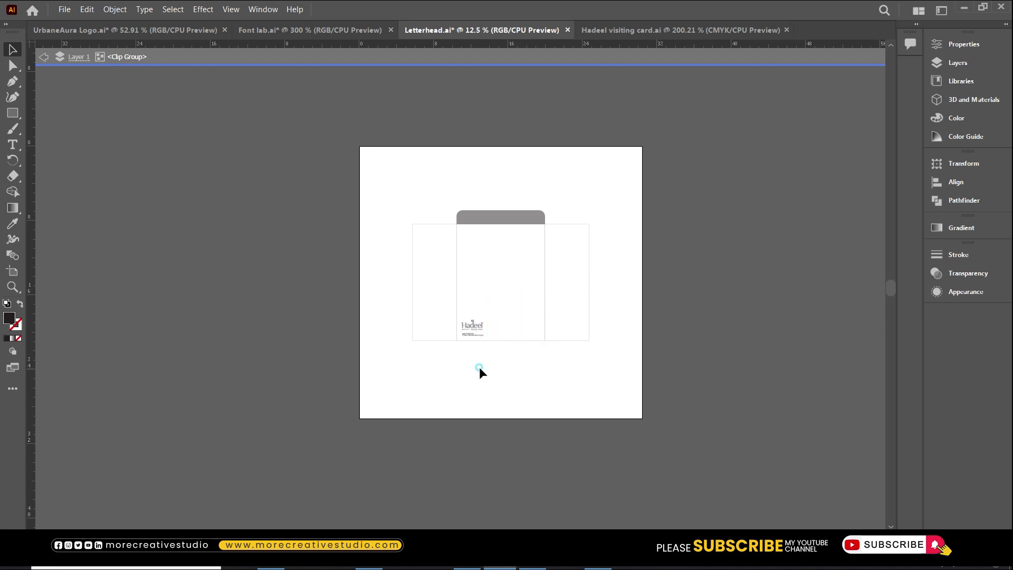
double_click(470, 341)
drag(469, 343, 494, 355)
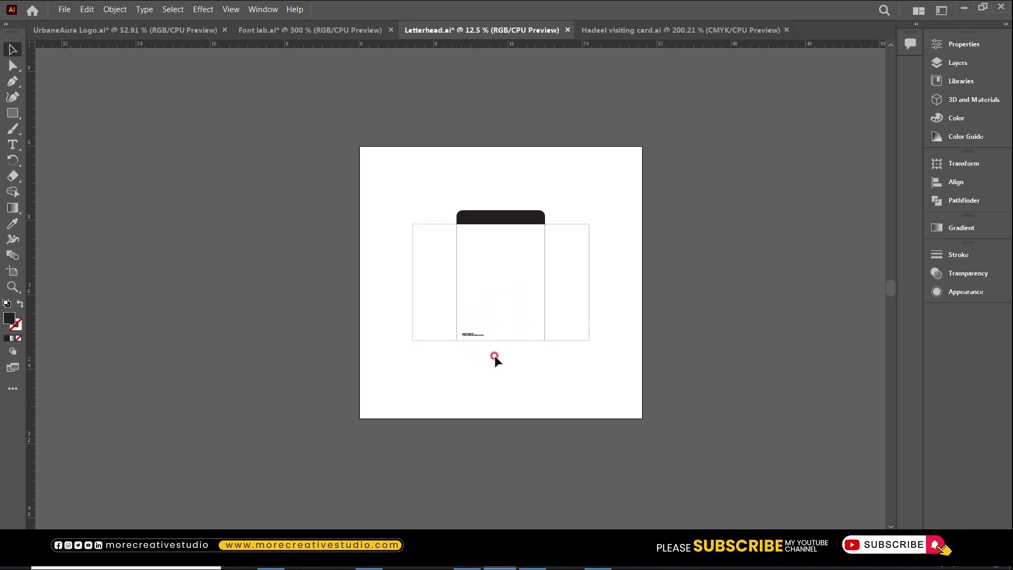
- Copy the envelope template's panels and black flap into UrbaneAura Logo.ai and place them below the letterhead
drag(367, 195, 615, 298)
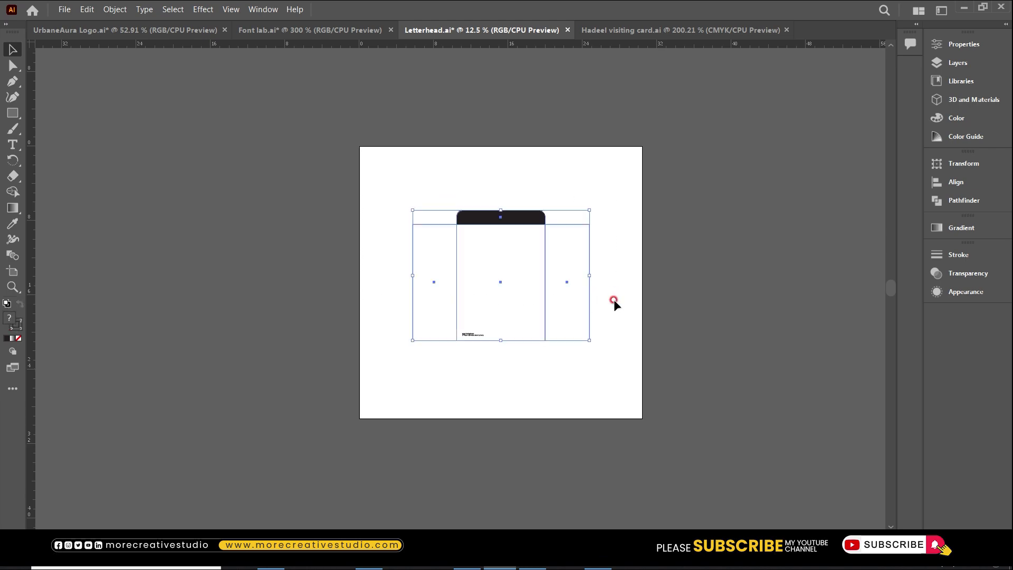
key(ctrl+shift+Tab)
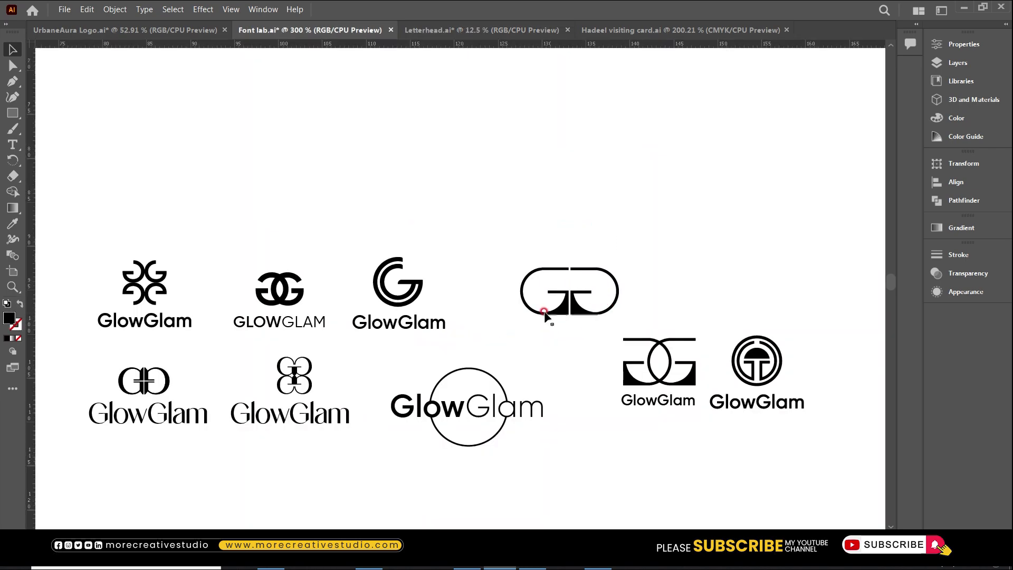
key(ctrl+Tab)
key(ctrl+Tab)
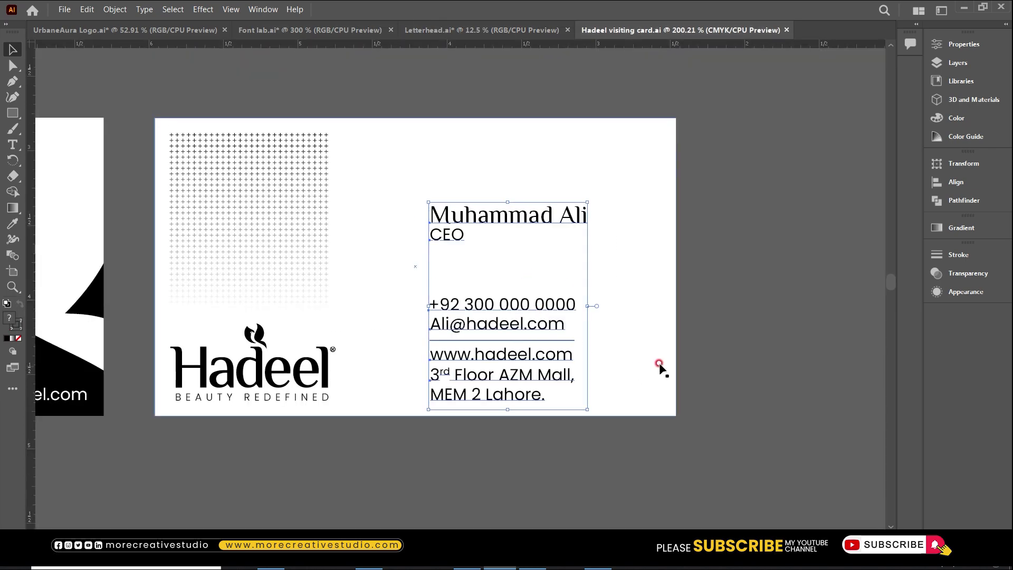
key(ctrl+Tab)
click(411, 274)
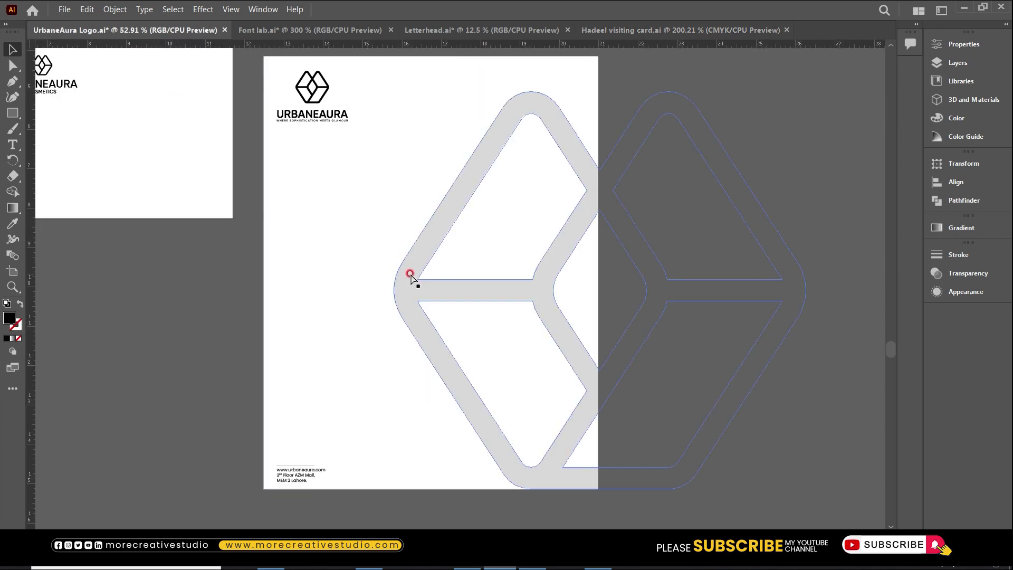
key(ctrl+minus)
scroll(411, 275, down, 5)
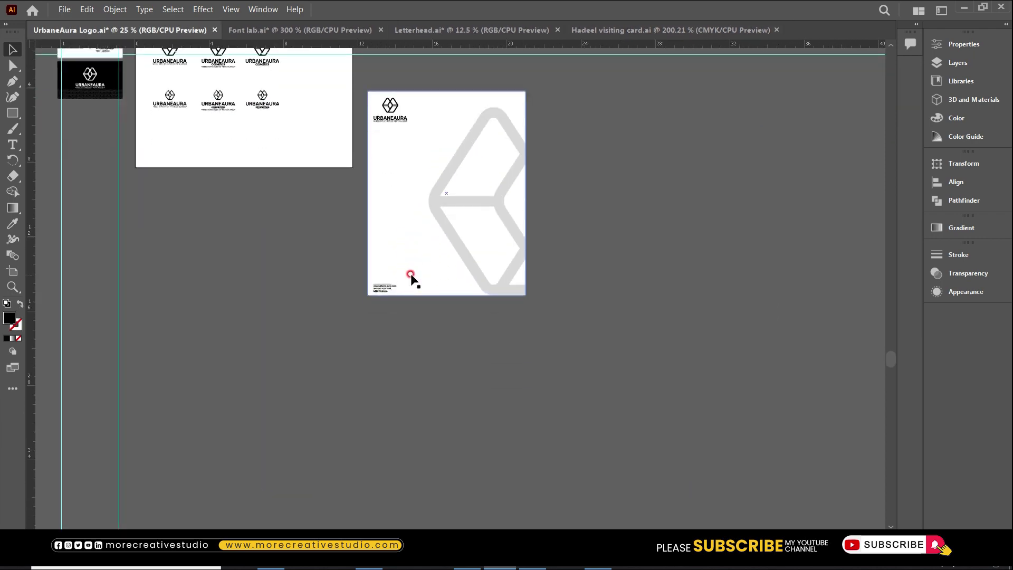
key(ctrl+v)
drag(502, 256, 512, 322)
click(580, 200)
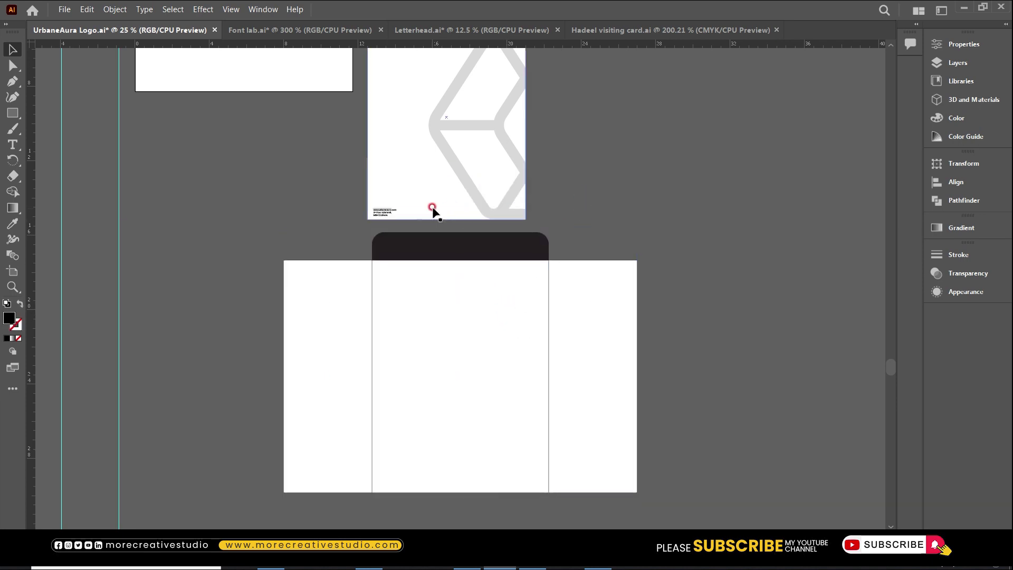
- Copy the letterhead's address block to the envelope front's lower left corner and its UrbaneAura logo to the lower right corner
drag(388, 211, 399, 484)
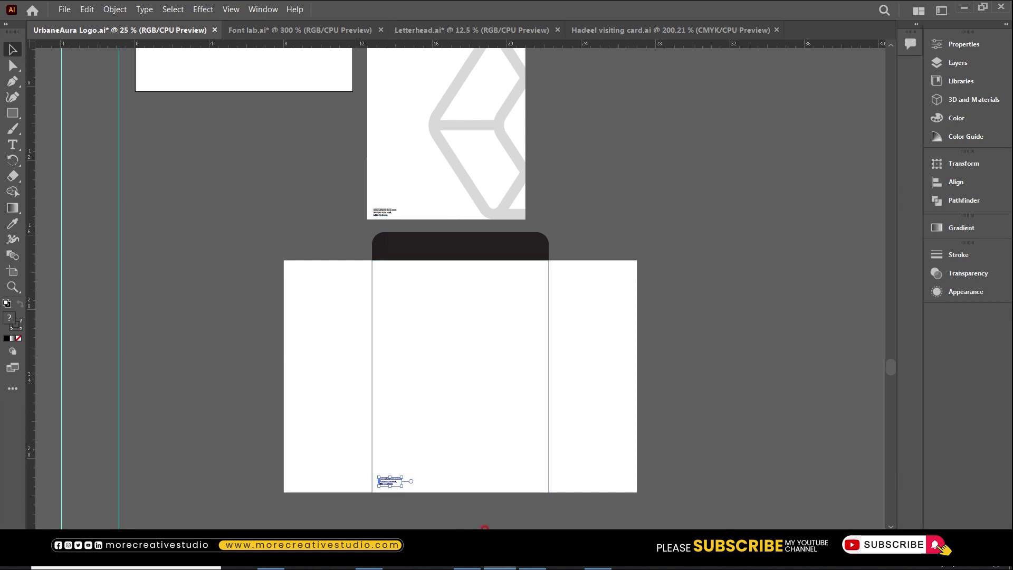
scroll(357, 173, up, 5)
drag(387, 152, 423, 461)
scroll(417, 438, down, 8)
drag(283, 217, 572, 498)
drag(461, 167, 636, 375)
click(612, 456)
- Align the bottom edges of the envelope's address block and logo, and shift both slightly right within the front panel
drag(388, 388, 602, 399)
shift+click(602, 399)
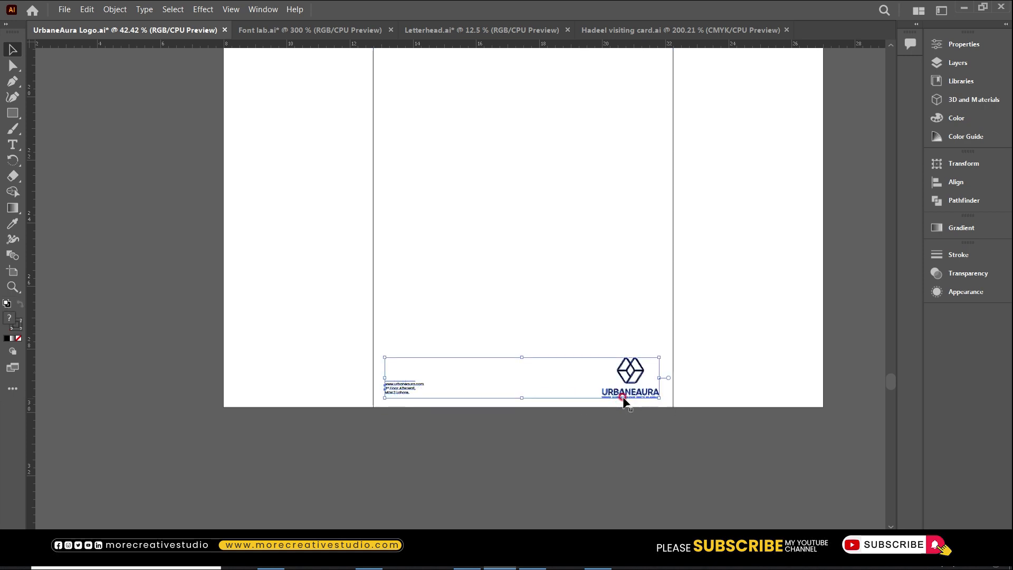
click(958, 184)
click(910, 194)
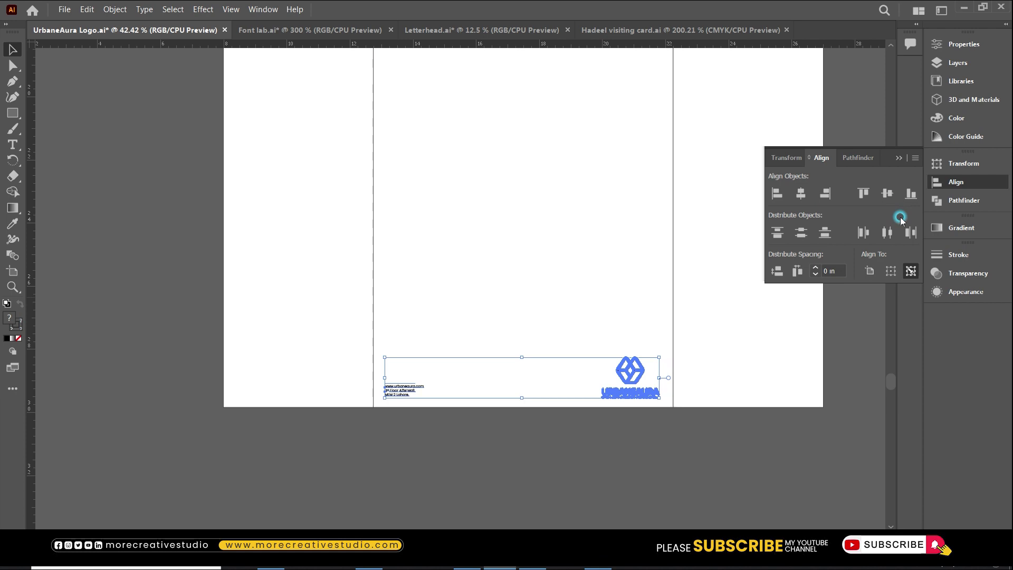
click(641, 448)
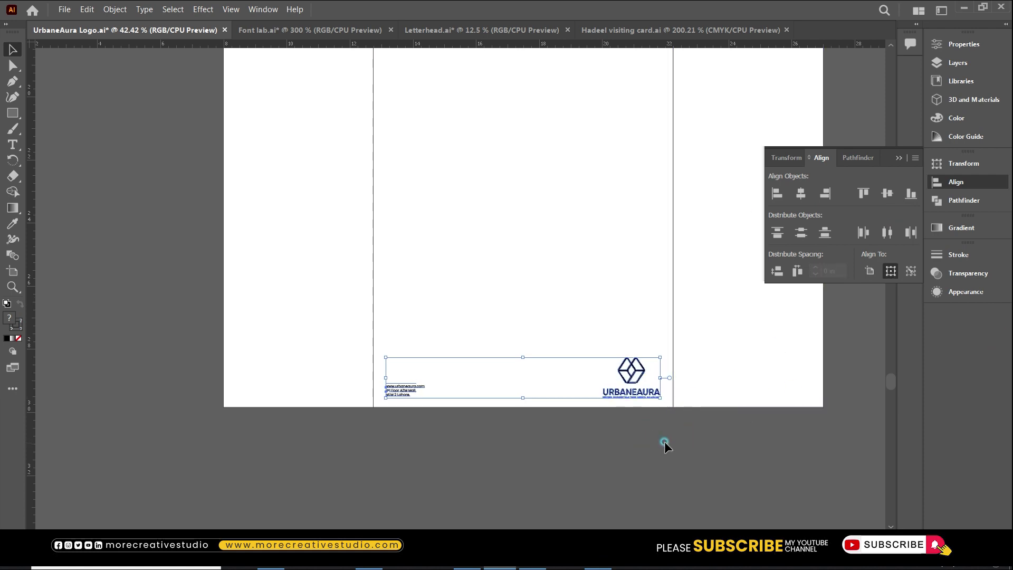
click(664, 441)
key(ctrl+minus)
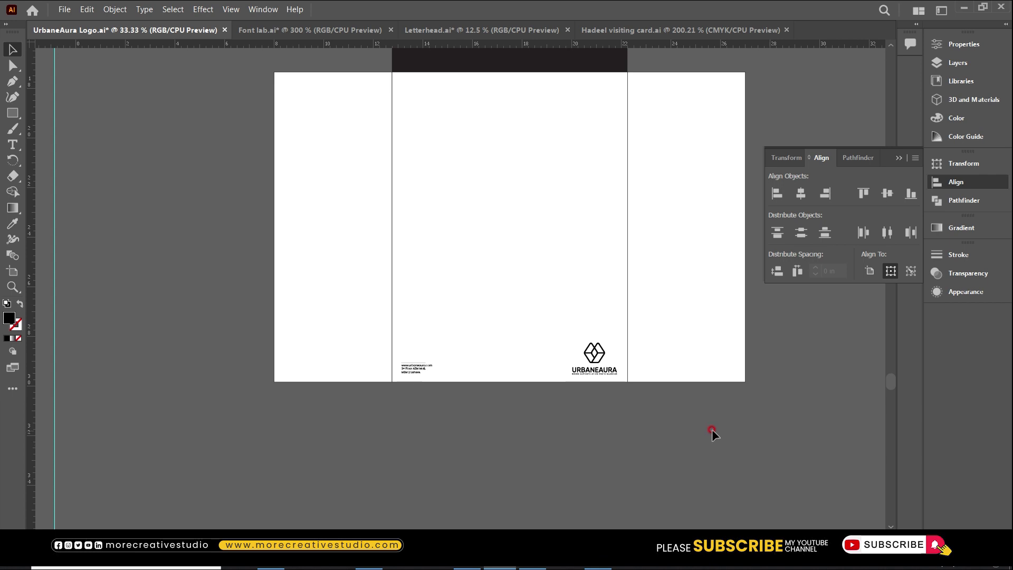
scroll(701, 428, up, 3)
scroll(515, 330, up, 2)
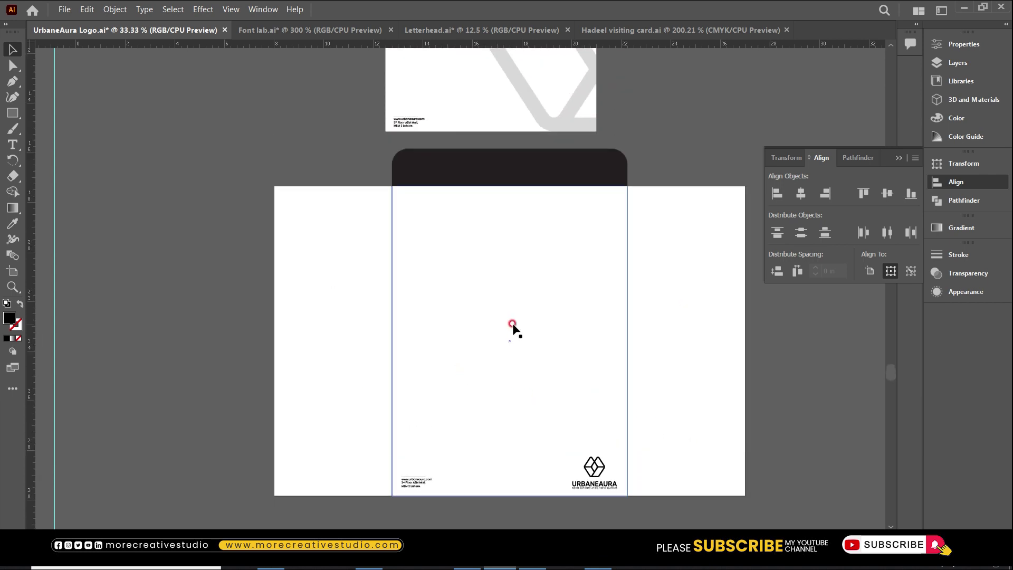
- Copy the letterhead's faded clipped icon and place the copy over the envelope's front panel
key(ctrl+minus)
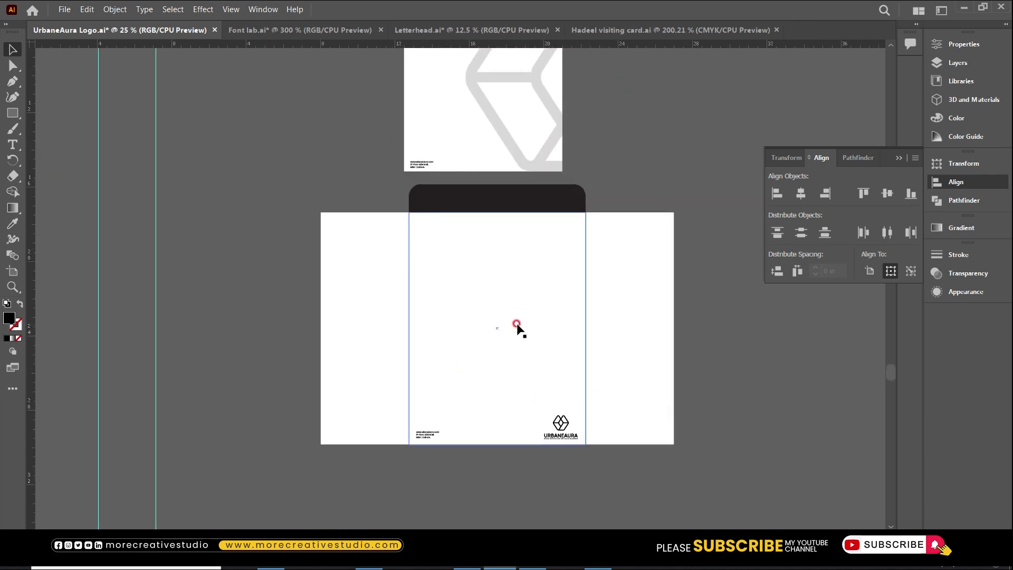
scroll(509, 311, up, 2)
scroll(505, 268, up, 1)
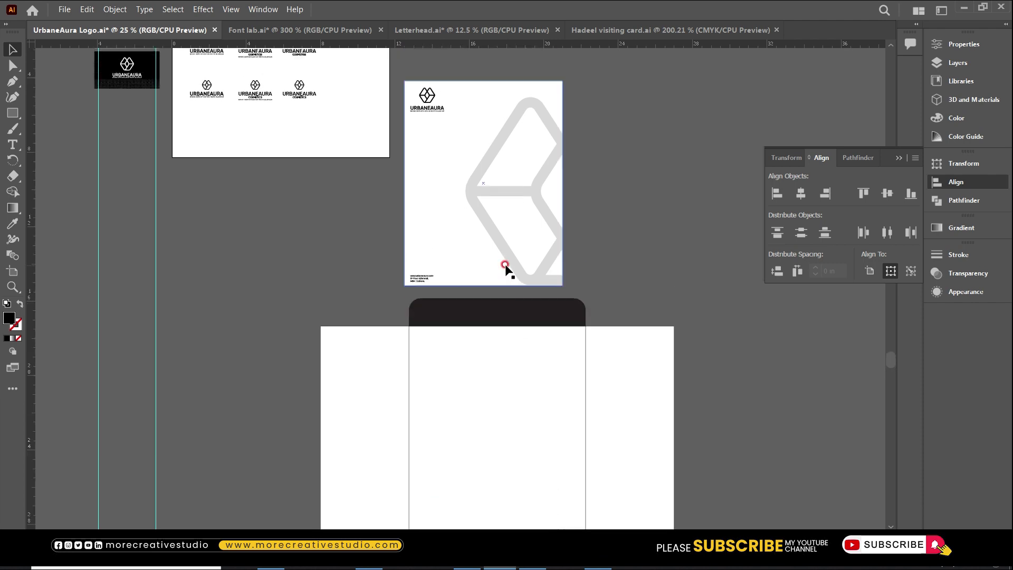
click(480, 211)
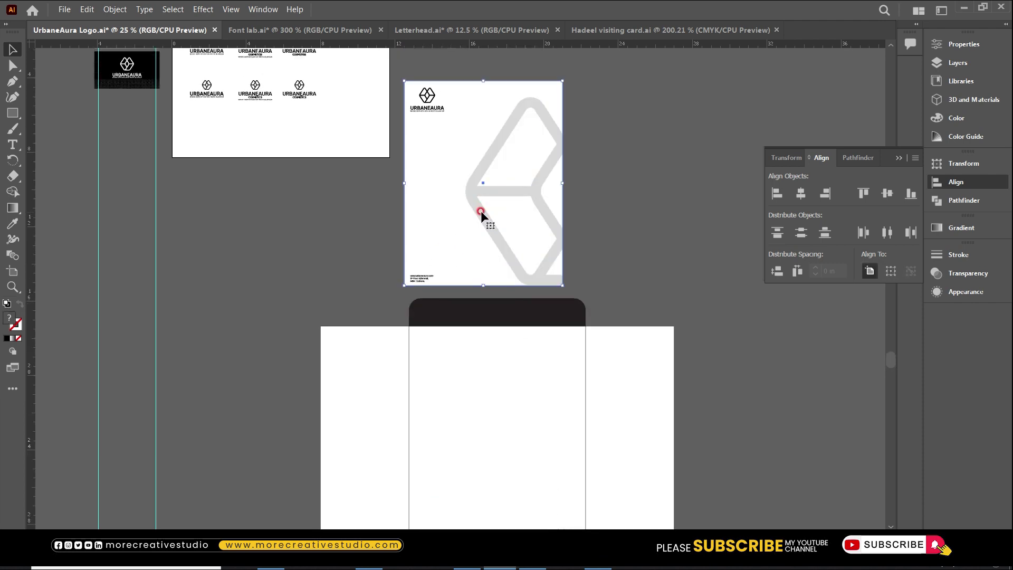
scroll(481, 211, down, 2)
drag(500, 164, 526, 370)
drag(535, 417, 534, 417)
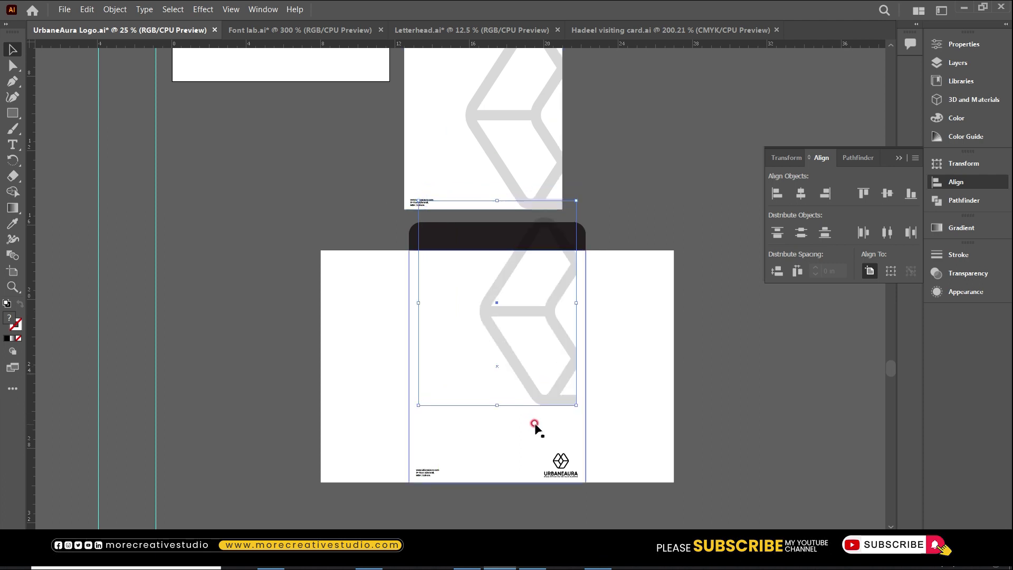
- Rotate the envelope's faded clipped icon 180° and align it to the front panel's left and top edges
drag(576, 406, 380, 174)
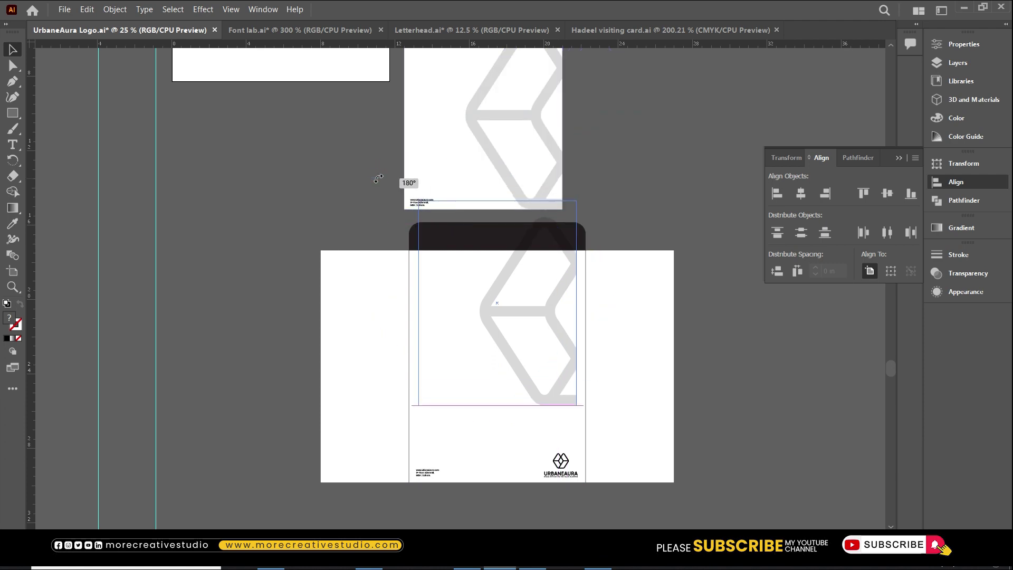
shift+click(459, 438)
click(490, 441)
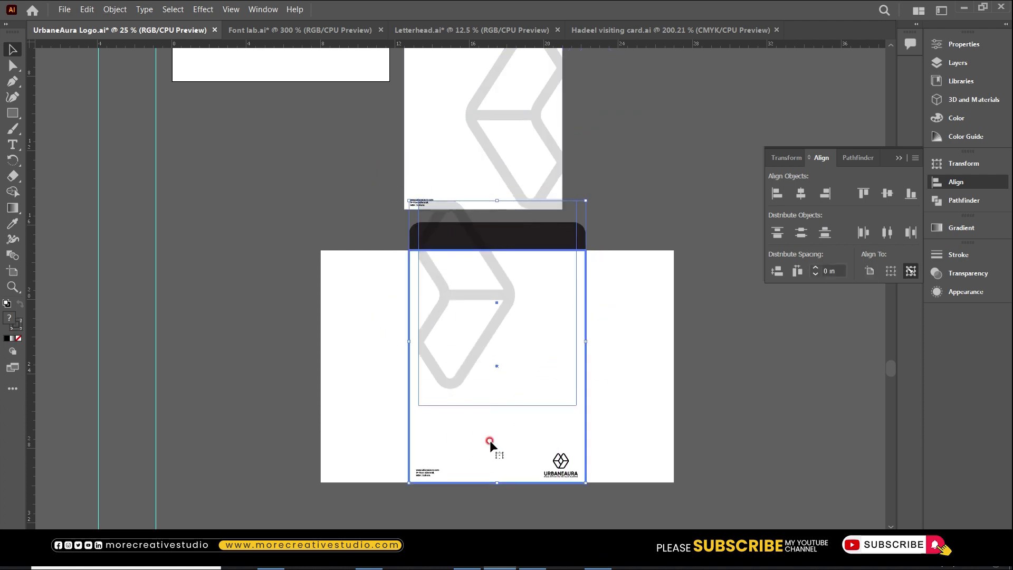
click(776, 200)
click(863, 193)
click(816, 363)
scroll(762, 379, down, 3)
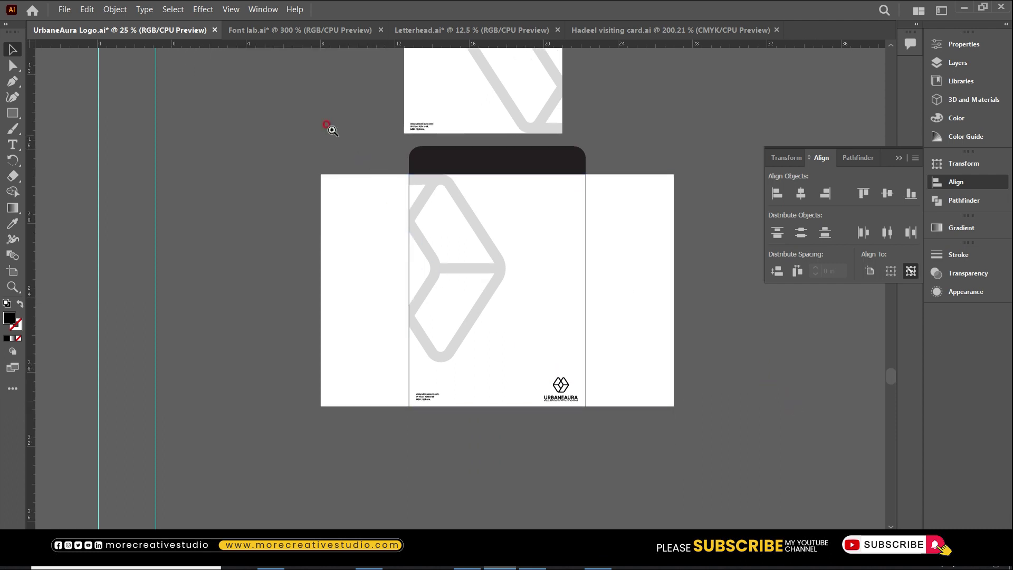
- Inside the envelope's clip group, rotate the faded icon 90° clockwise and shift it slightly down and left within the mask
scroll(748, 457, up, 2)
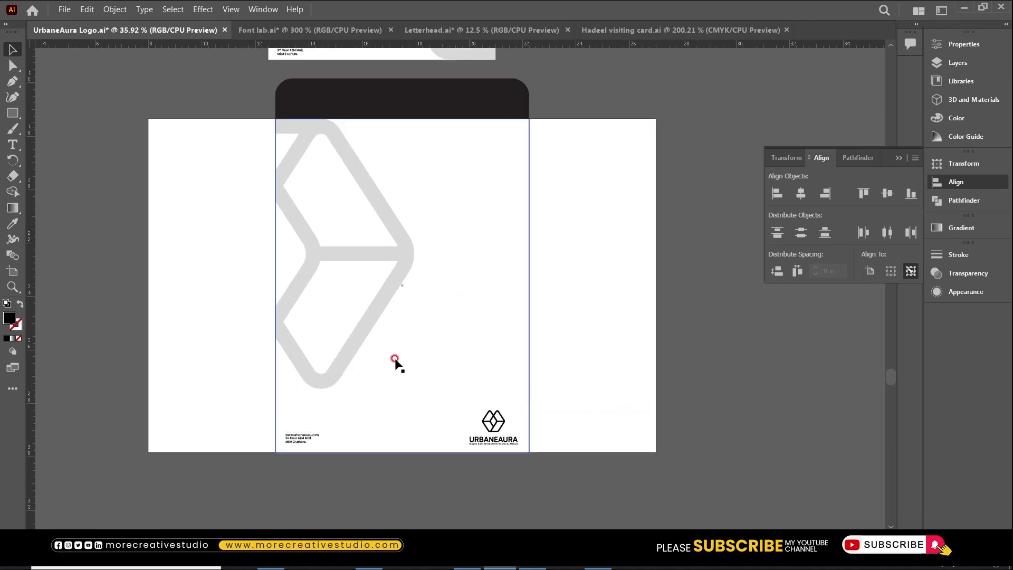
click(361, 344)
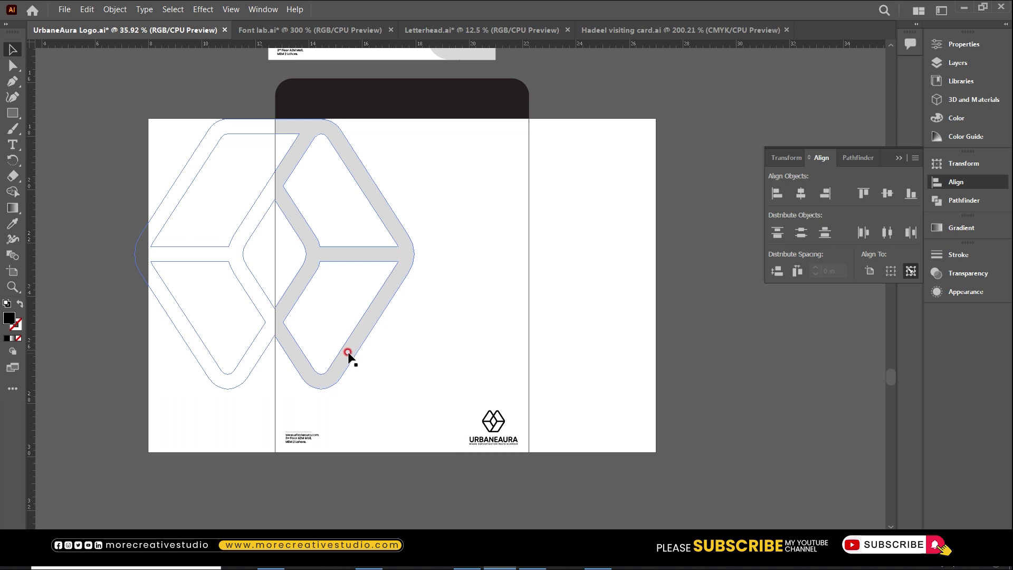
key(ctrl+7)
double_click(344, 350)
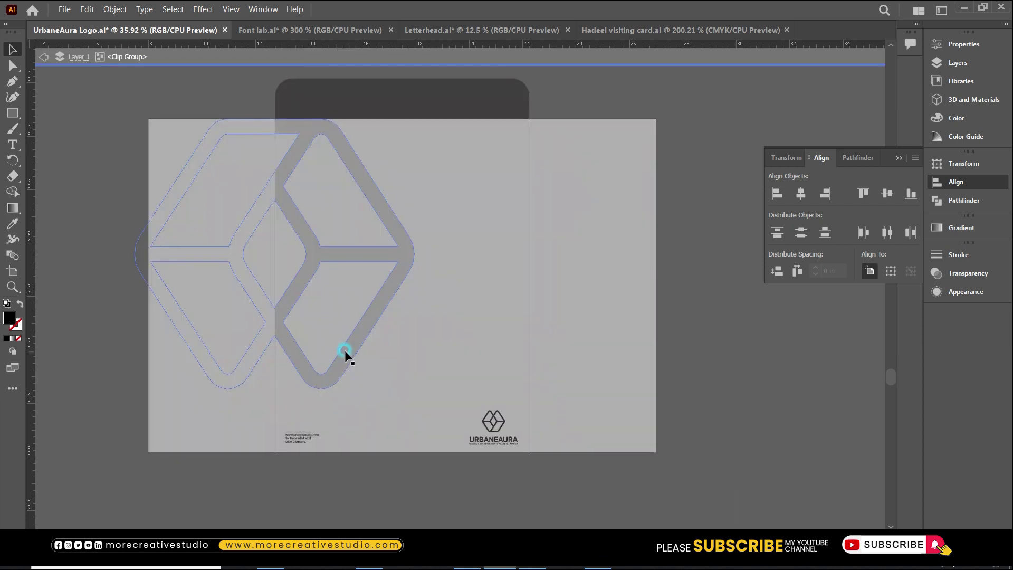
drag(420, 116, 347, 408)
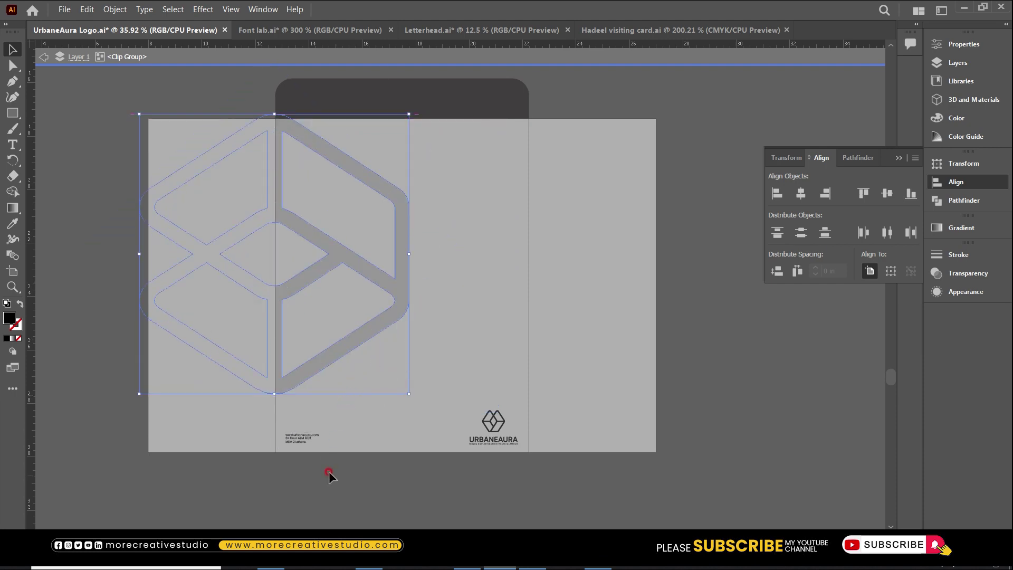
drag(390, 286, 382, 301)
drag(334, 175, 334, 186)
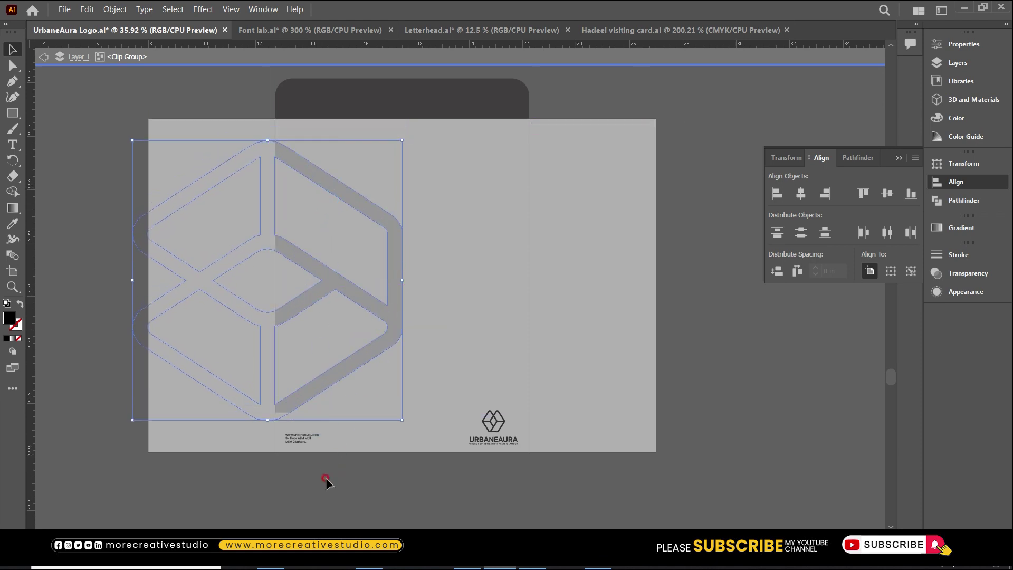
double_click(334, 502)
- Directly select the lower-left anchor point of the faded icon's clipping mask on the envelope front
click(294, 404)
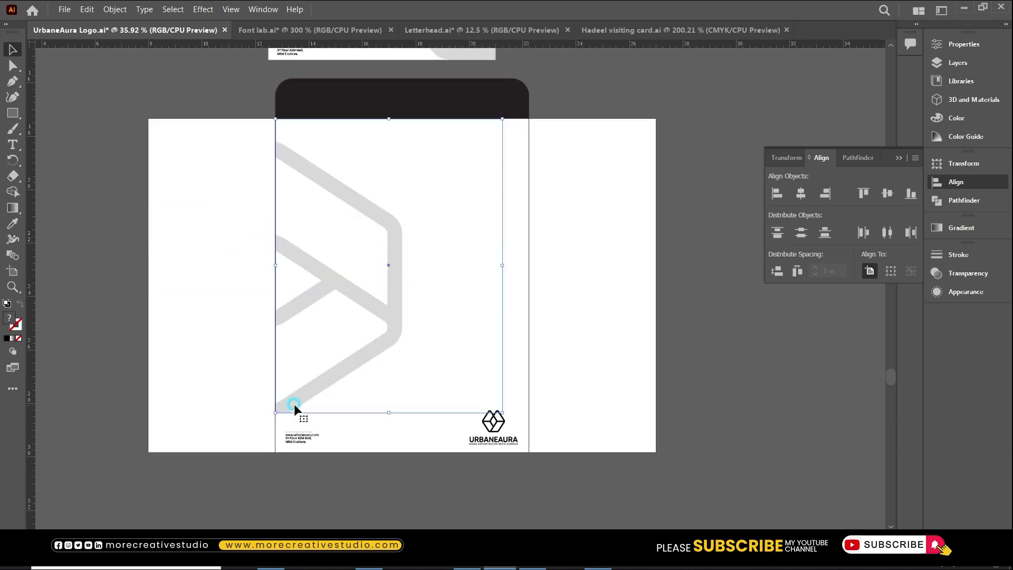
key(a)
click(275, 413)
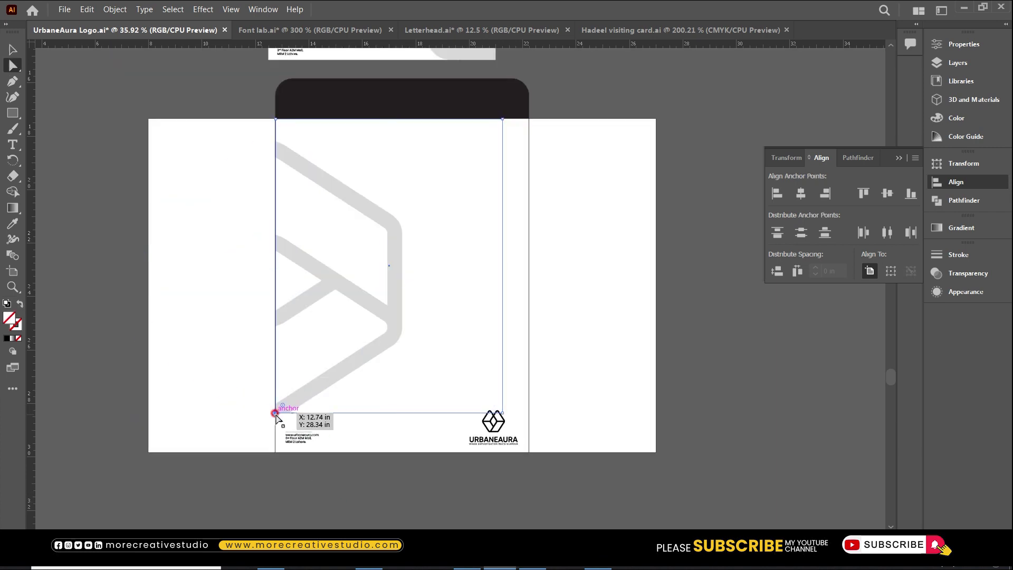
- Extend the bottom edge of the watermark's clipping mask to the envelope's bottom edge
shift+click(502, 413)
drag(502, 412, 503, 452)
click(430, 470)
key(v)
- Replace the letterhead's watermark with a copy of the envelope's watermark
scroll(428, 462, up, 2)
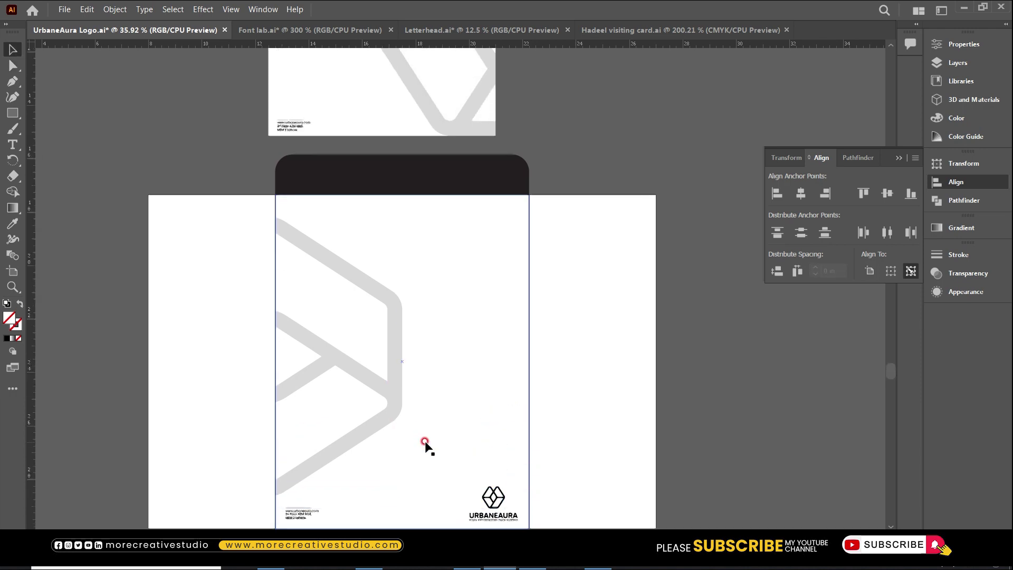
scroll(414, 340, up, 2)
key(ctrl+minus)
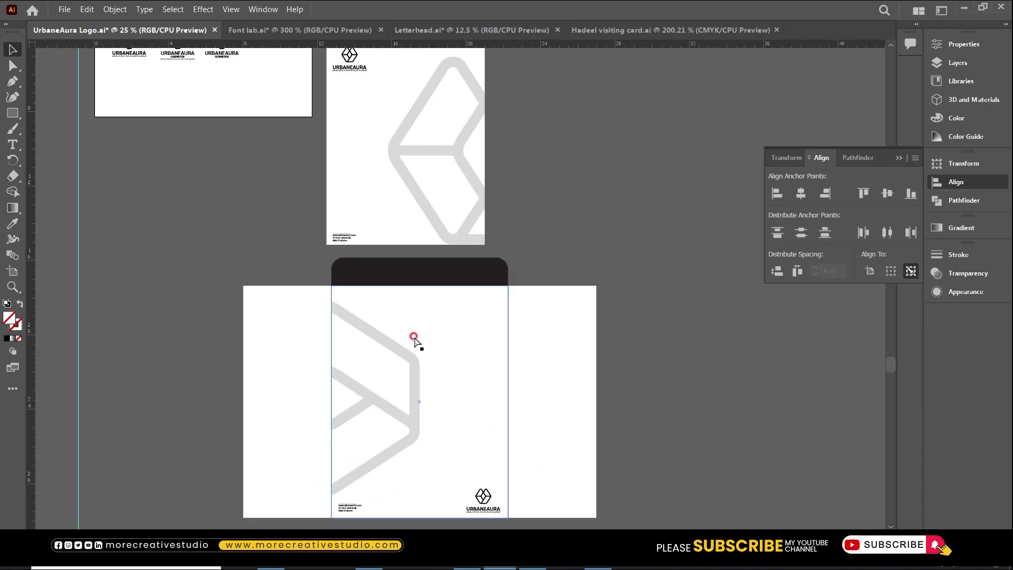
scroll(567, 273, up, 1)
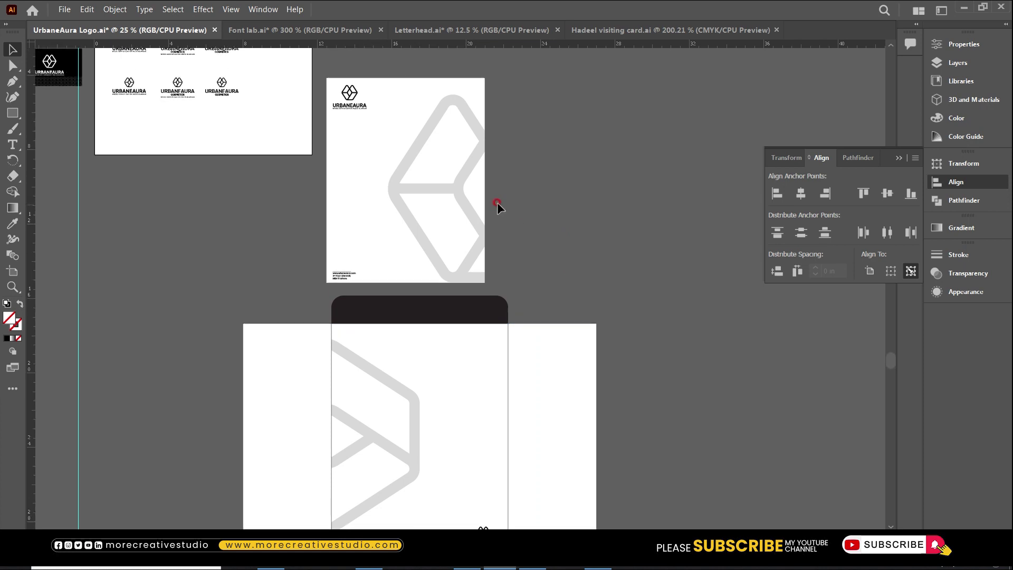
click(455, 189)
drag(461, 189, 467, 226)
- Align the copied watermark to the left and top edges of the letterhead page
shift+click(378, 158)
click(378, 158)
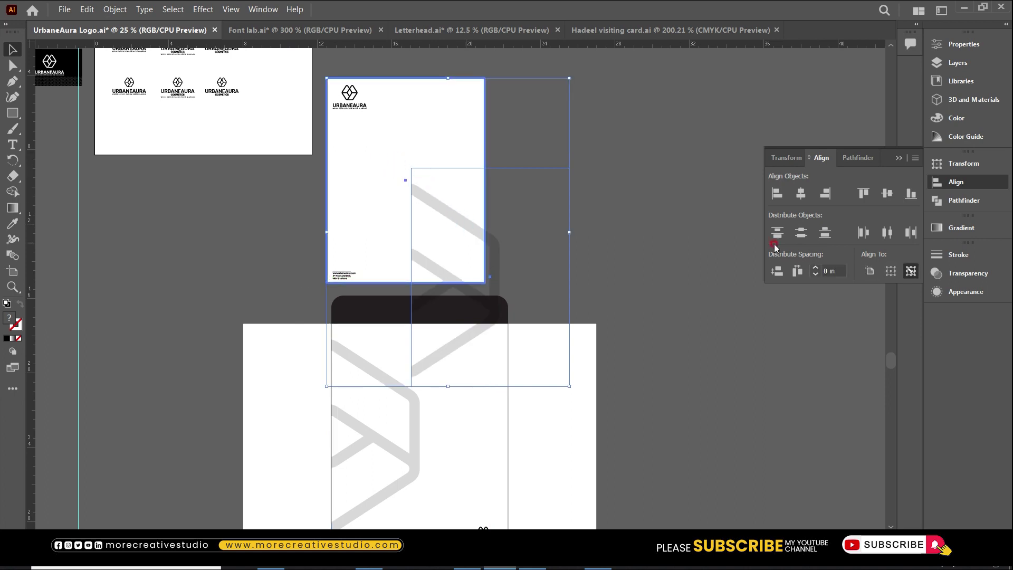
click(777, 194)
click(863, 194)
click(667, 198)
- Reflect the letterhead's watermark so it faces inward from the page's right edge
right_click(410, 199)
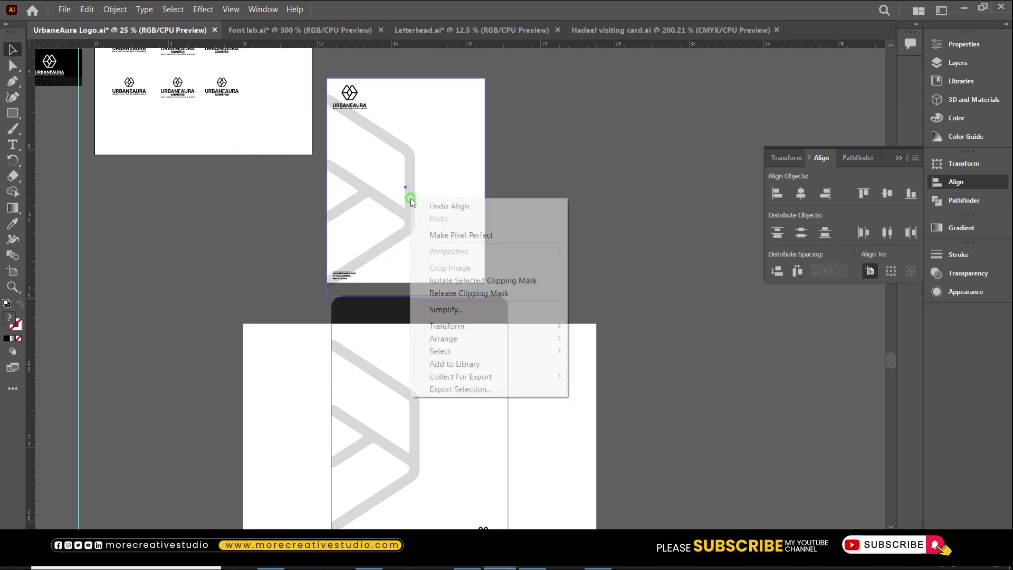
mouse_move(562, 327)
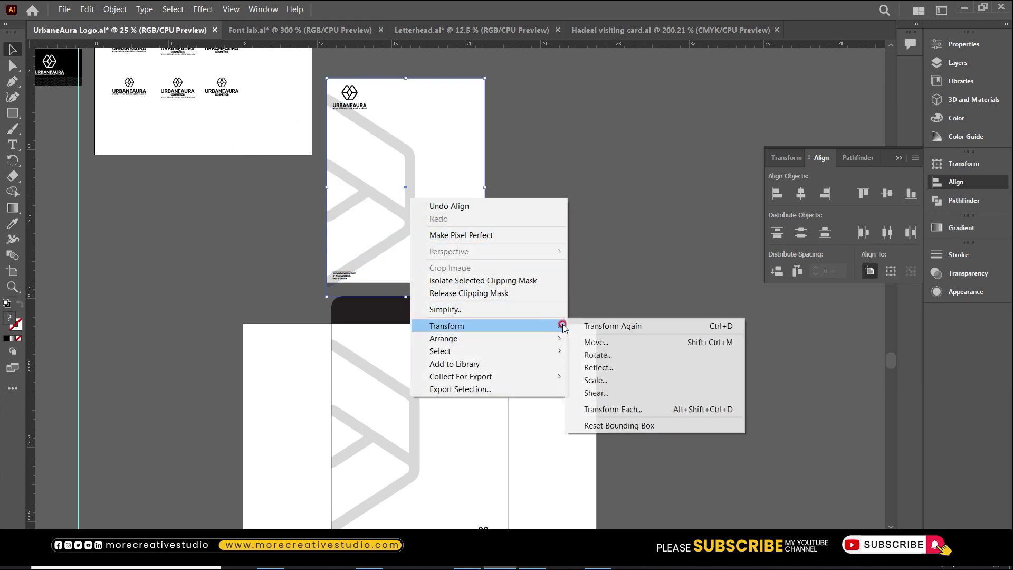
click(598, 367)
click(681, 354)
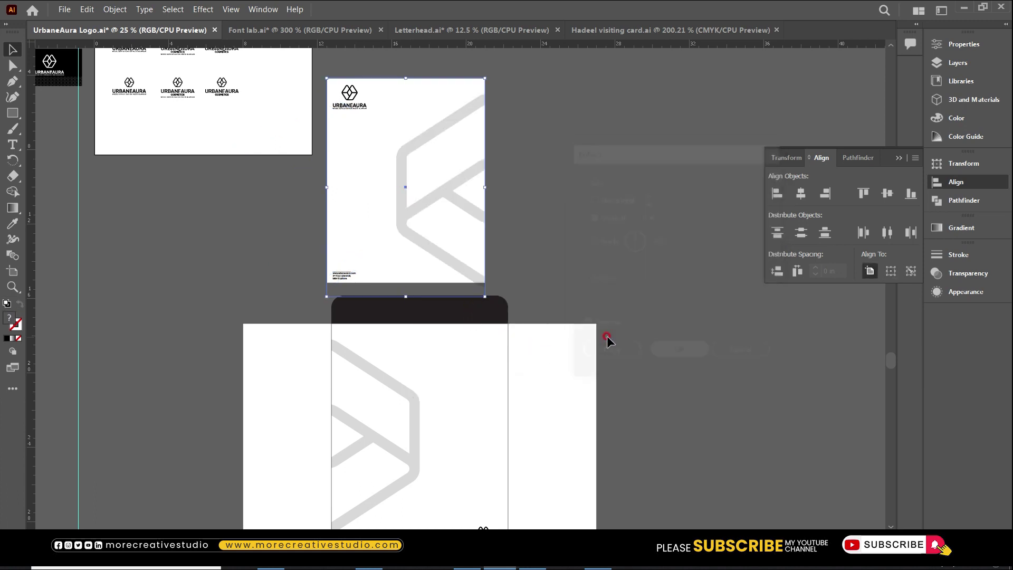
- Align the mirrored watermark to the bottom edge of the letterhead page
click(402, 226)
click(350, 204)
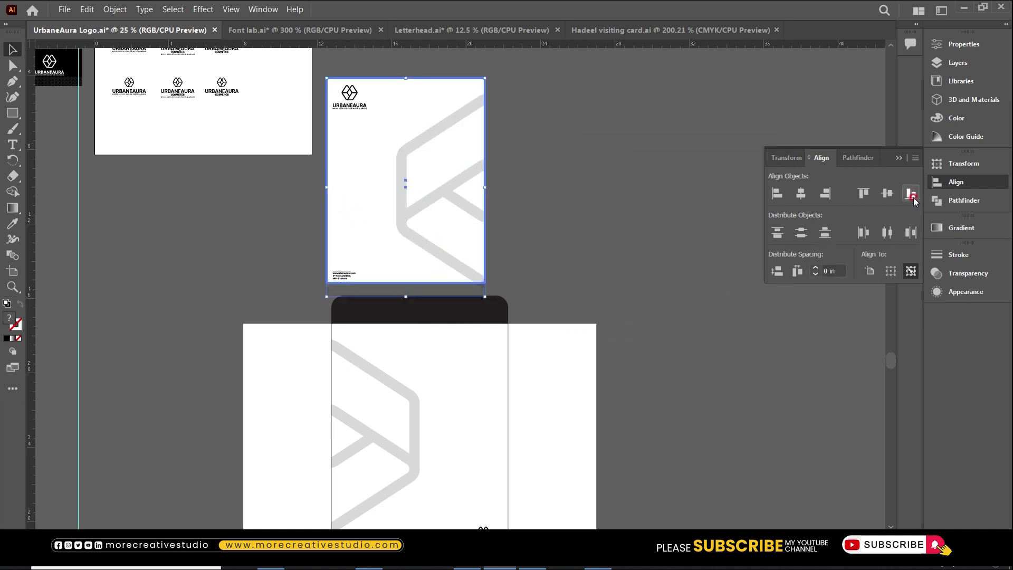
click(800, 231)
scroll(572, 255, up, 2)
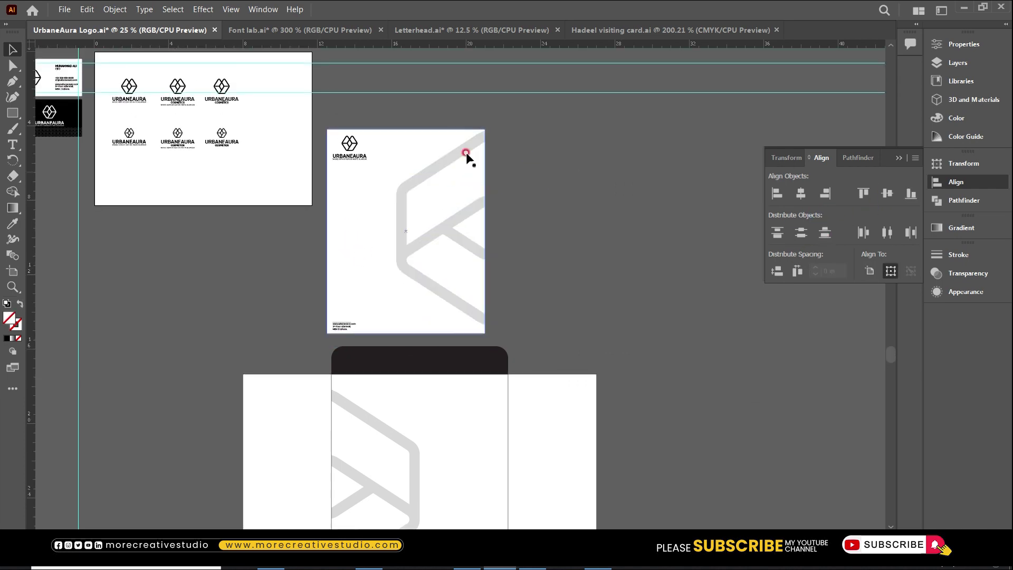
- Lower the top edge of the watermark's clipping mask by 0.71 in to meet the letterhead's top edge
key(a)
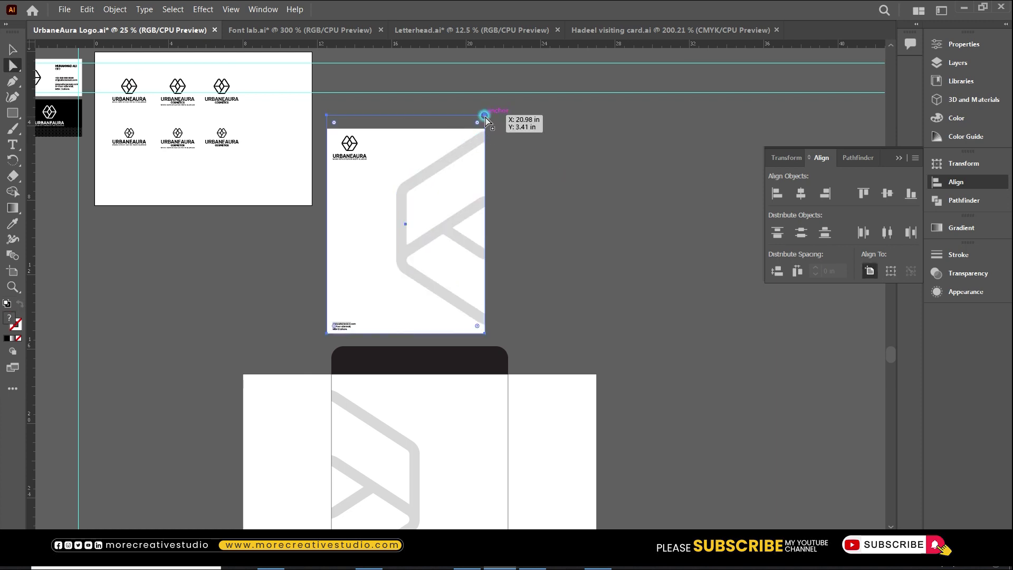
click(484, 114)
drag(323, 114, 328, 126)
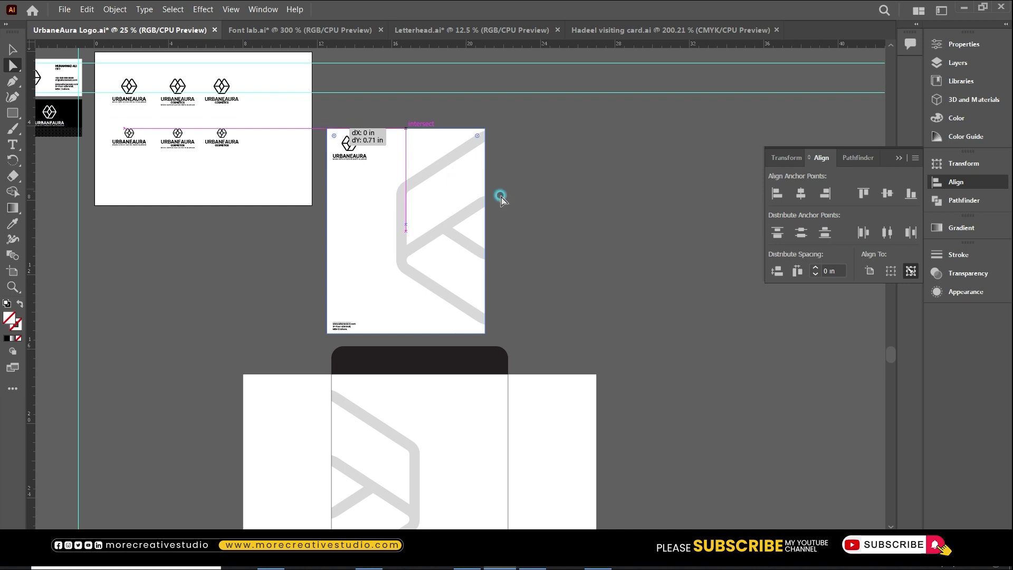
- Copy the business card's white background rectangle to the empty area below the logo sheet
scroll(499, 196, up, 2)
key(v)
click(299, 72)
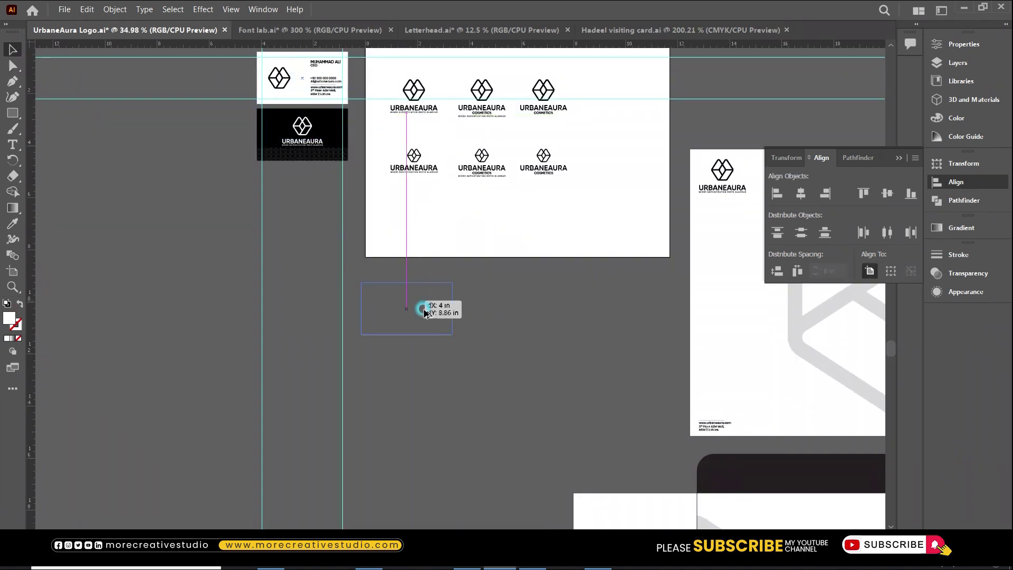
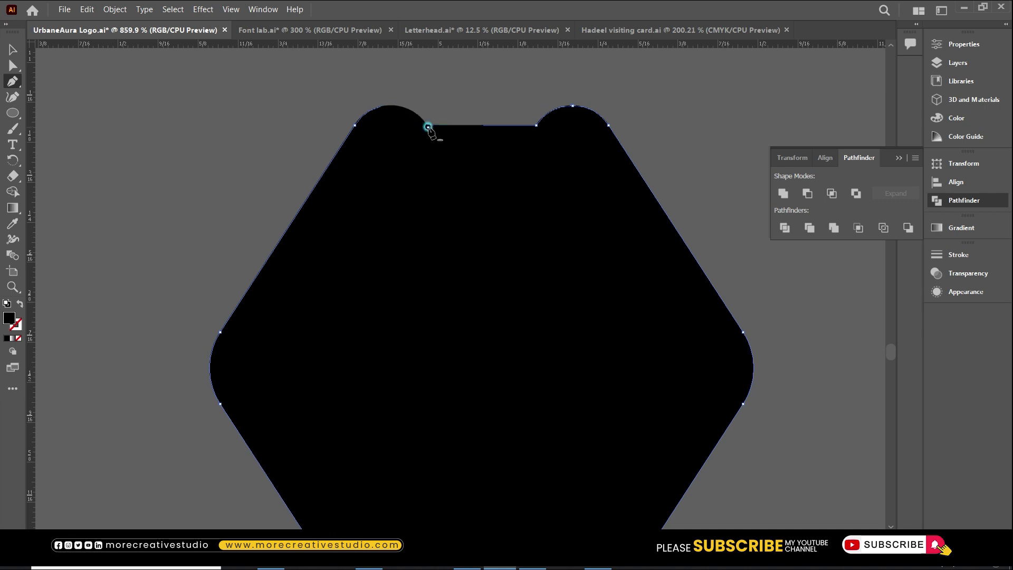
- Remove the extra anchor points on the black hexagon's top edge with the Pen tool to make it straight
key(ctrl+z)
click(427, 126)
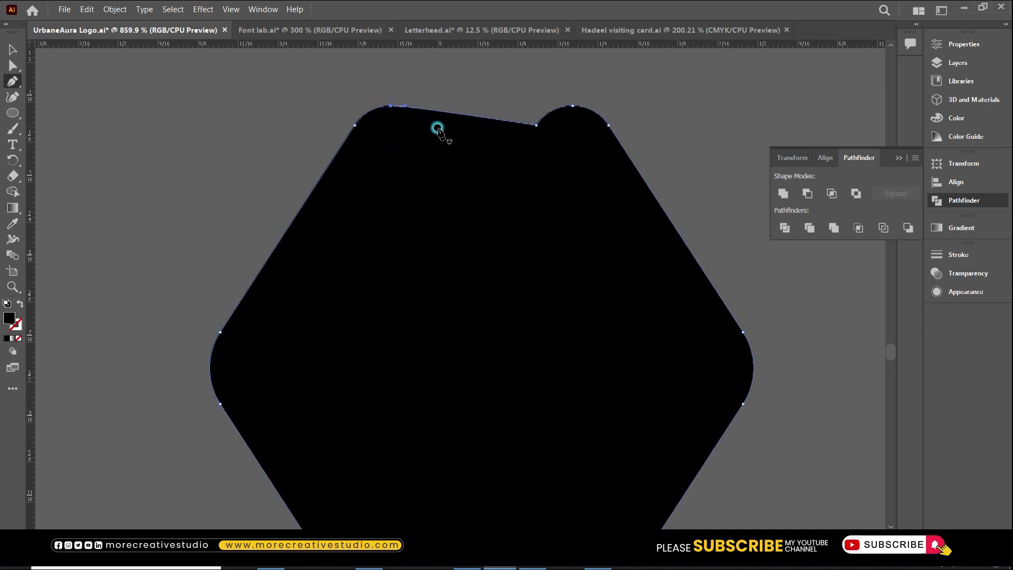
click(536, 126)
key(v)
click(457, 91)
- Delete the black circle on the vertical card and place the black hexagon over the black-white boundary instead
key(ctrl+minus)
key(ctrl+minus)
key(ctrl+minus)
key(ctrl+minus)
key(ctrl+minus)
key(ctrl+minus)
key(ctrl+minus)
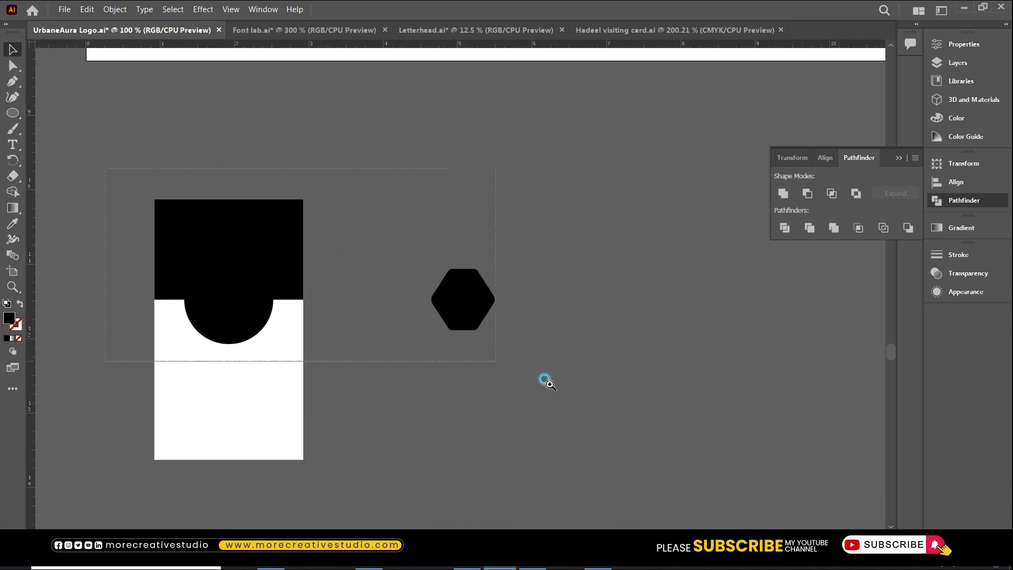
drag(511, 367, 575, 396)
click(301, 347)
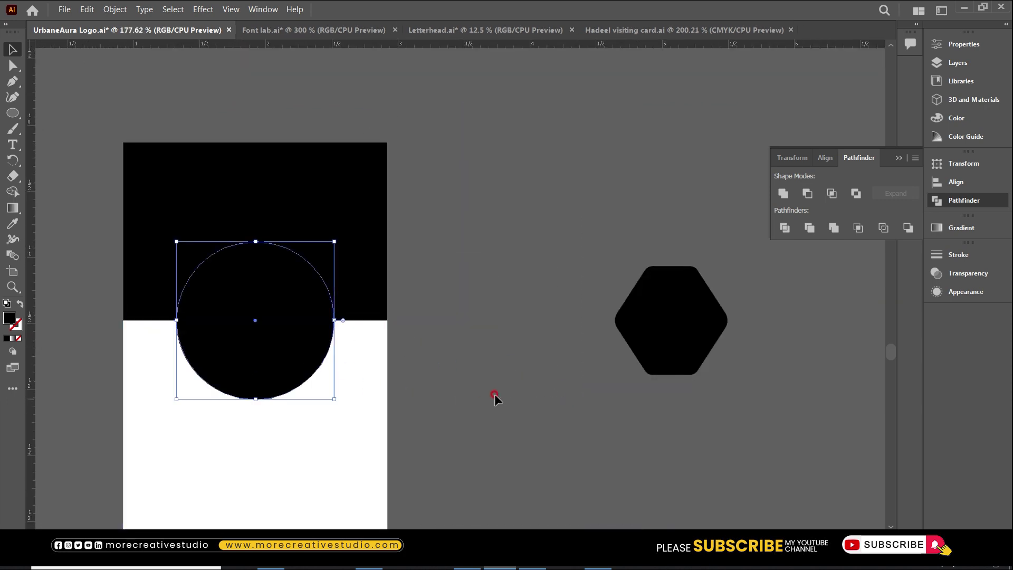
key(Delete)
drag(674, 323, 258, 320)
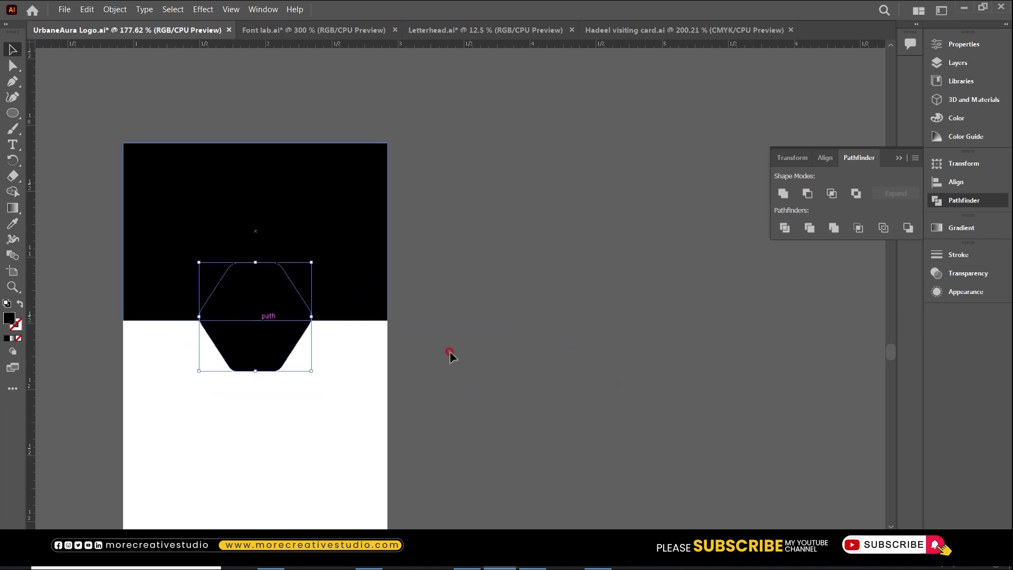
- Fill the hexagon with the canvas grey using the Eyedropper tool
key(i)
click(453, 318)
key(v)
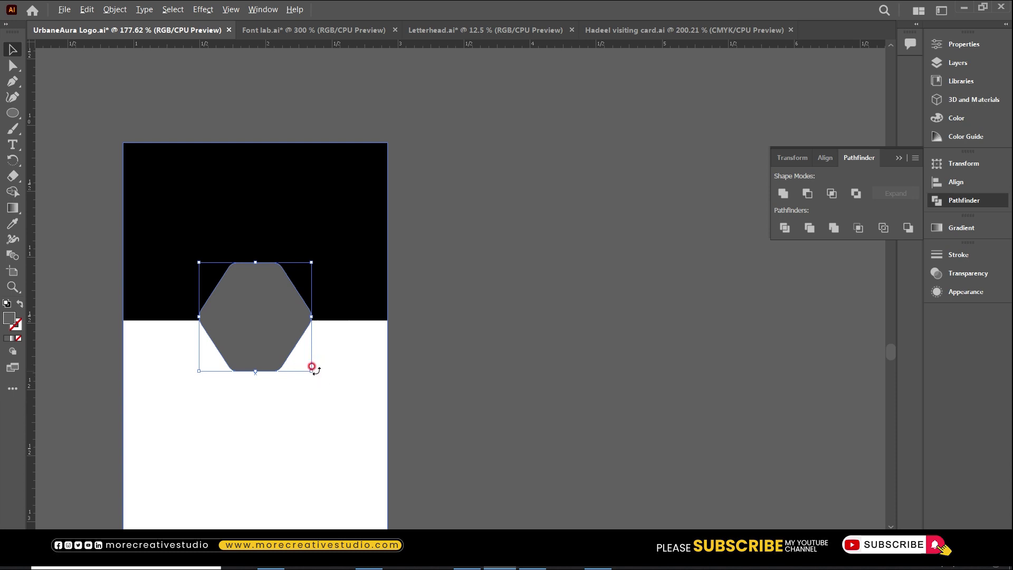
- Enlarge the grey hexagon proportionally from its centre and move it down about 0.05 in
drag(308, 366, 382, 400)
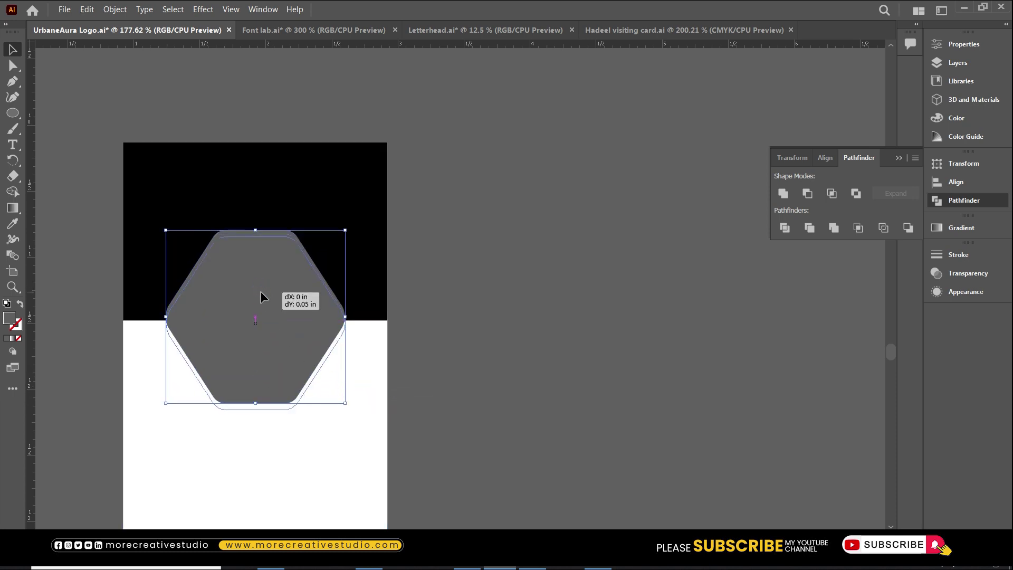
drag(261, 286, 261, 290)
click(447, 351)
- Move the grey hexagon lower on the card and extend the black rectangle down to the hexagon's middle
key(ctrl+minus)
key(ctrl+minus)
key(ctrl+minus)
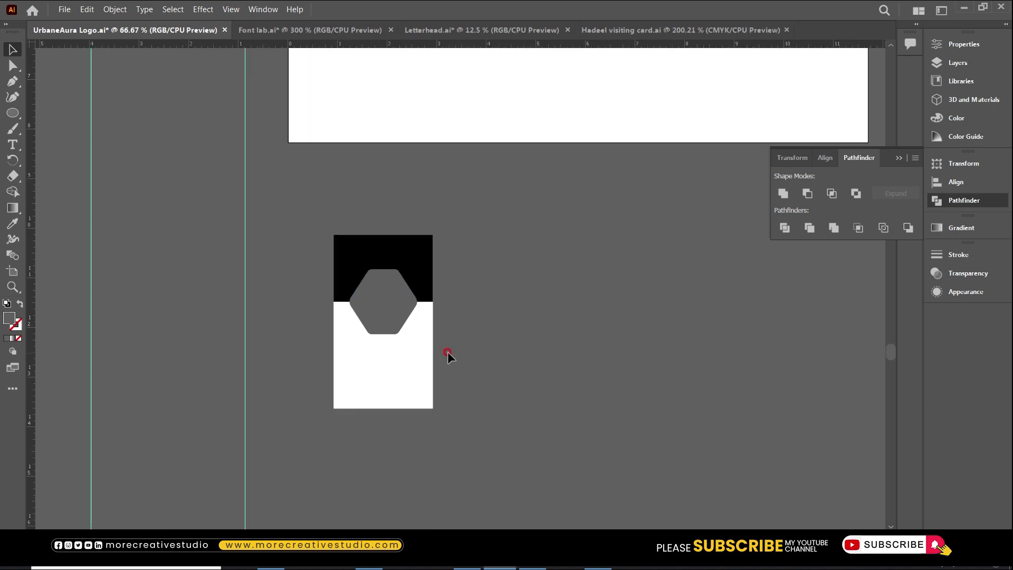
drag(280, 210, 501, 471)
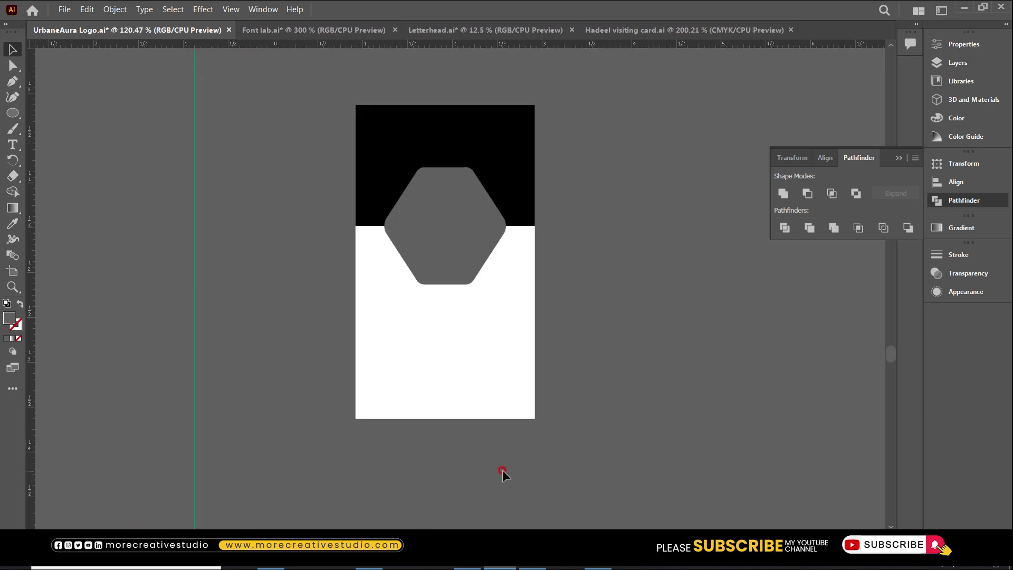
drag(448, 213, 448, 266)
click(461, 184)
drag(445, 226, 448, 279)
click(641, 281)
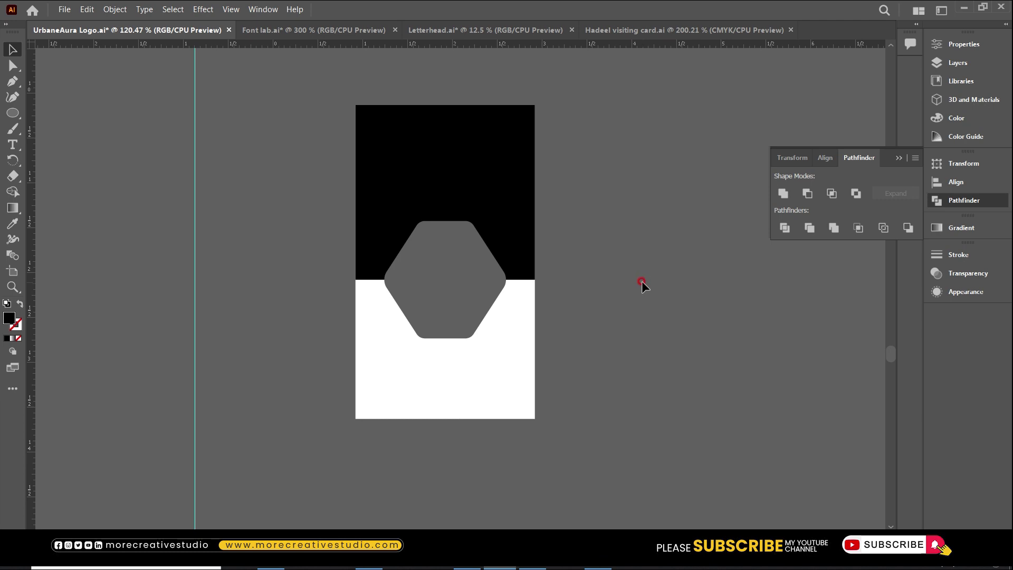
- Enlarge the grey hexagon slightly from its centre so it nearly spans the card's width
scroll(640, 281, up, 3)
key(ctrl+minus)
key(ctrl+minus)
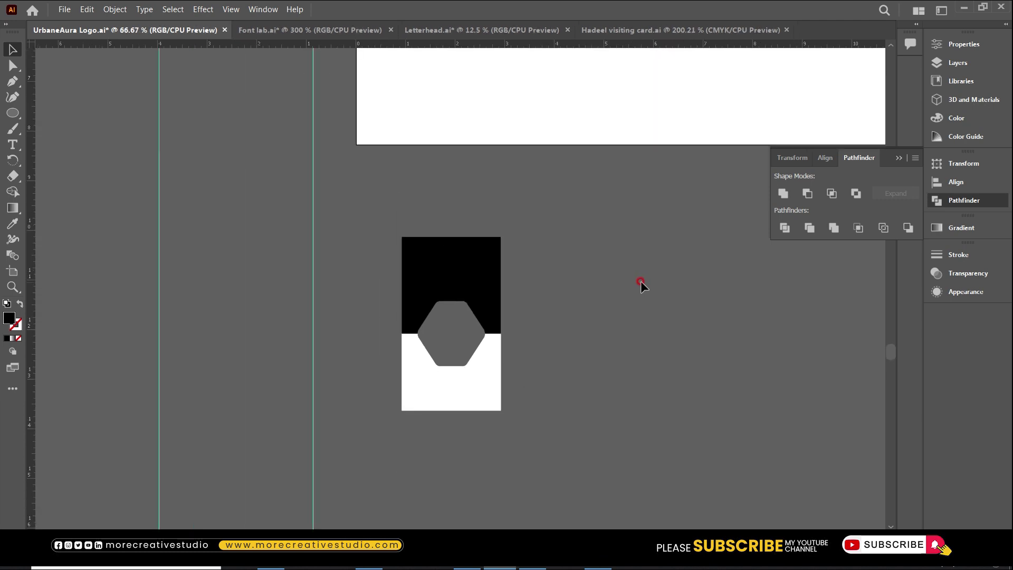
scroll(641, 281, up, 4)
key(ctrl+minus)
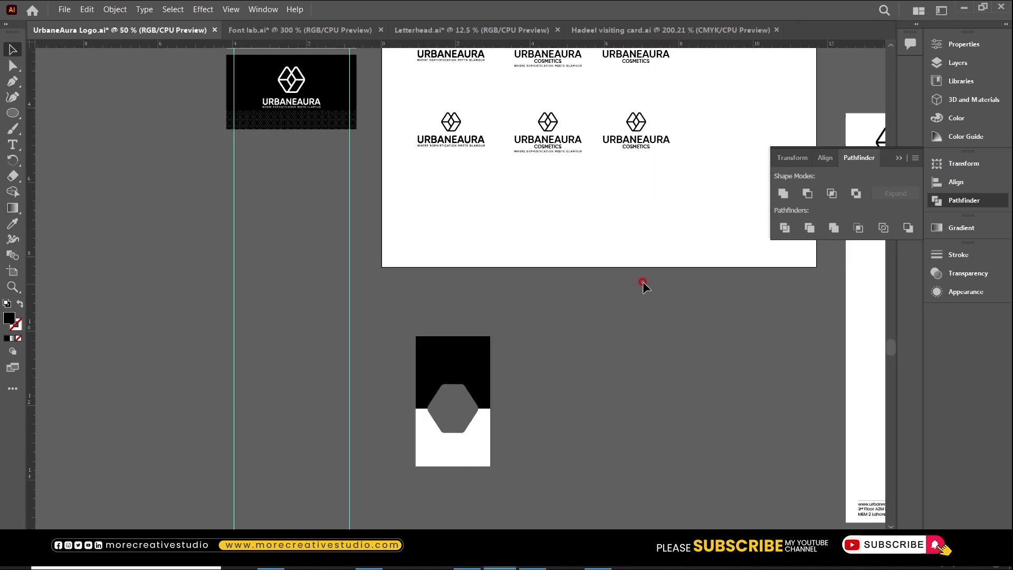
scroll(642, 284, up, 3)
click(451, 501)
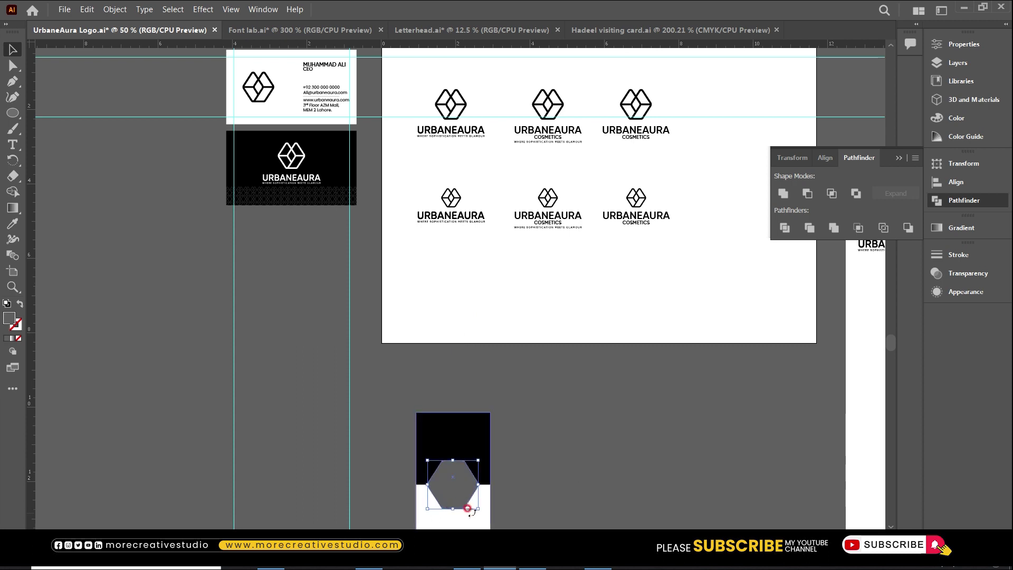
drag(473, 505, 483, 513)
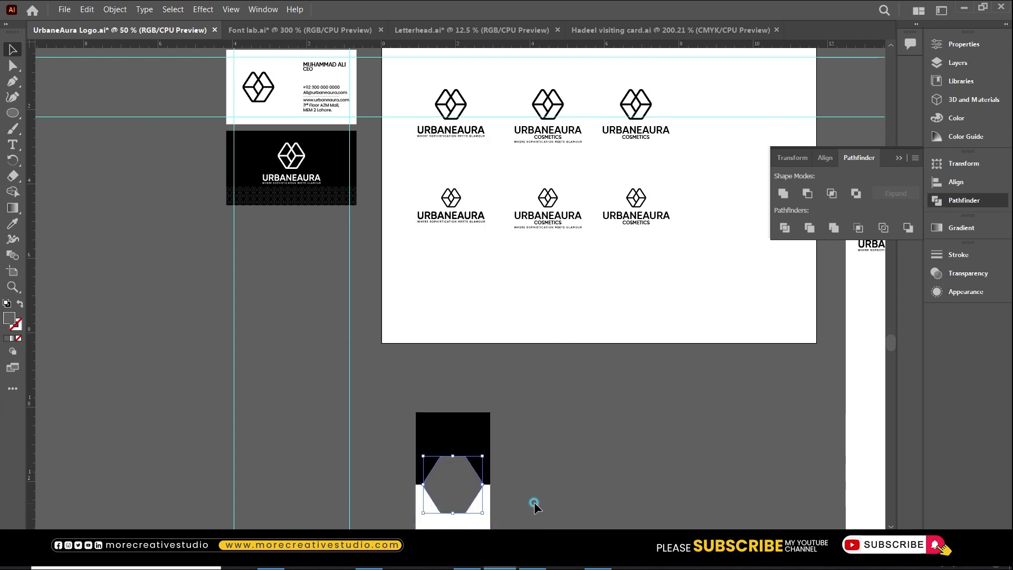
click(534, 502)
- Copy the white UrbaneAura logo from the black business card onto the vertical card's black area
scroll(510, 476, down, 1)
scroll(509, 463, down, 2)
scroll(484, 384, up, 3)
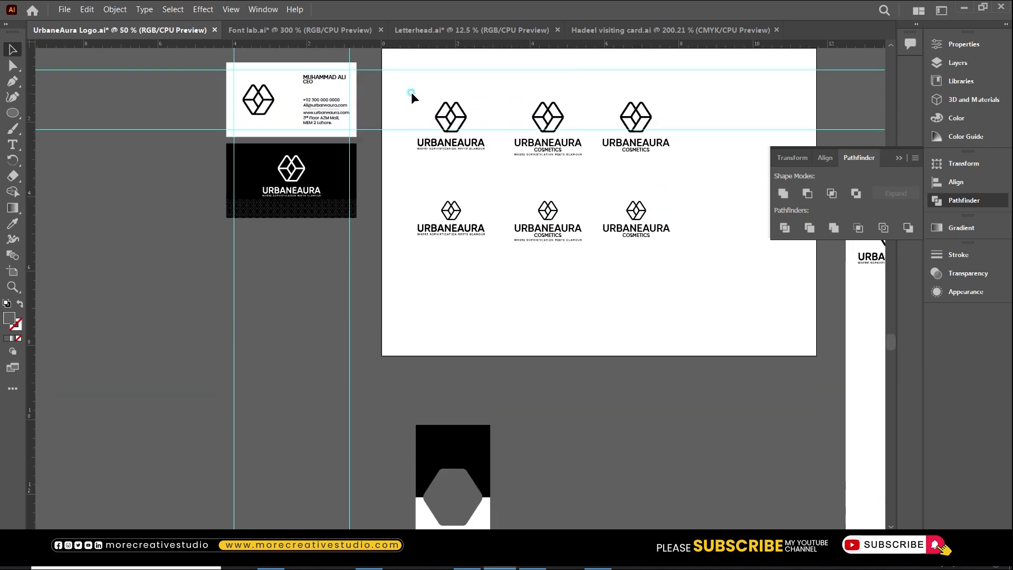
drag(474, 162, 476, 160)
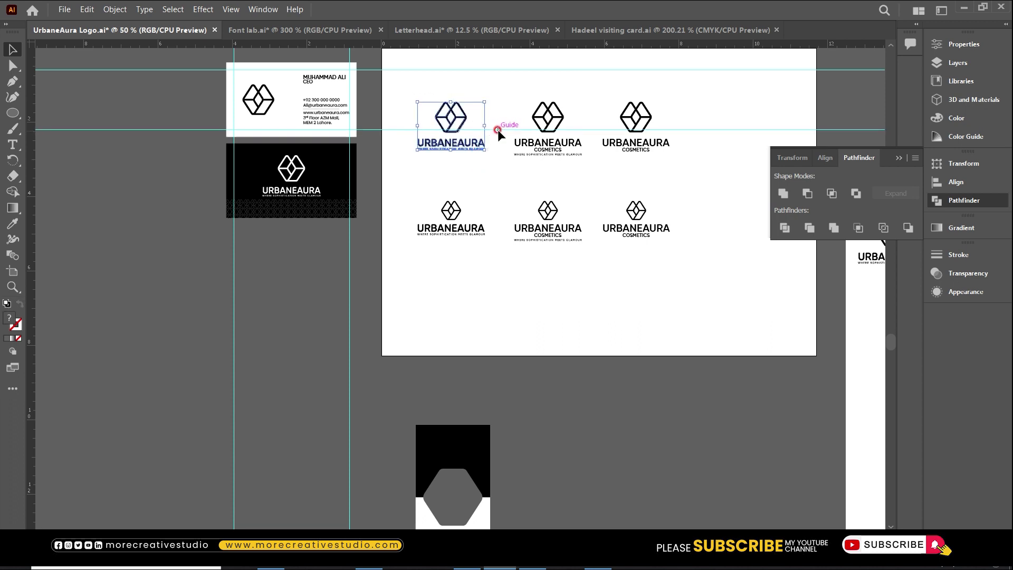
drag(318, 177, 456, 438)
- Scale the white logo down from its centre and nudge it down within the black area above the hexagon
key(z)
drag(384, 398, 512, 490)
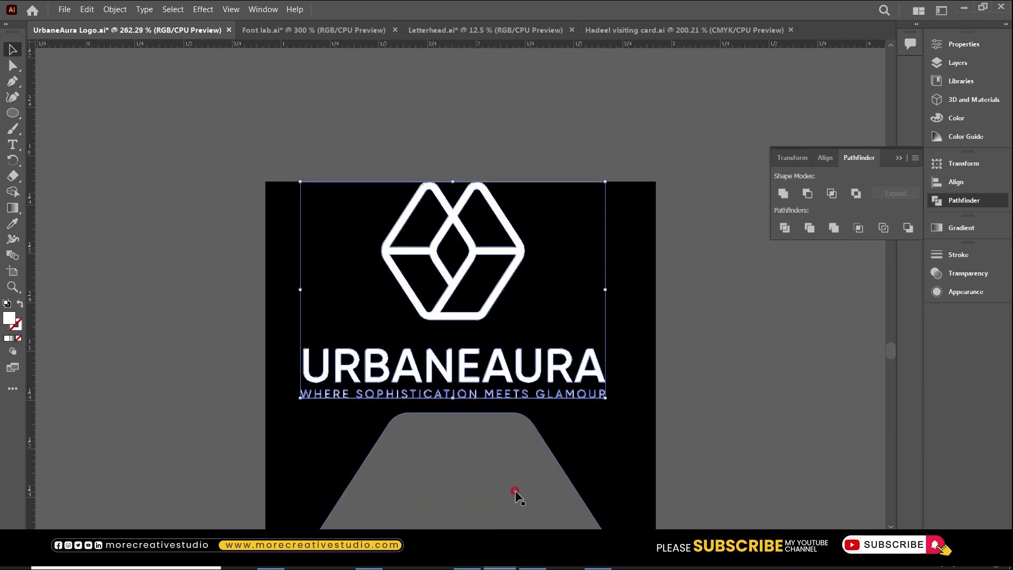
drag(602, 395, 574, 375)
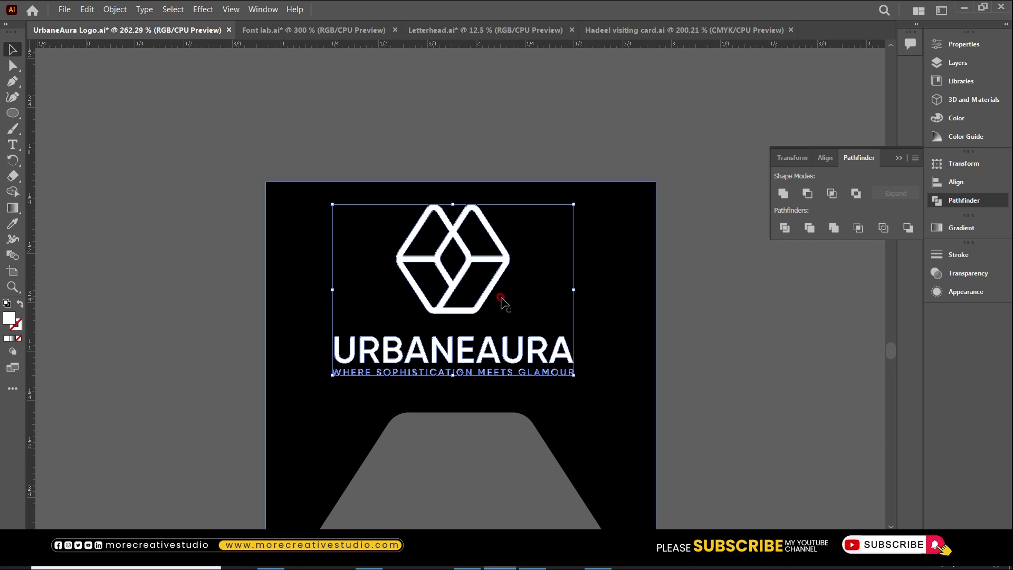
key(Down)
key(Down)
key(Down)
key(Down)
key(Down)
key(Down)
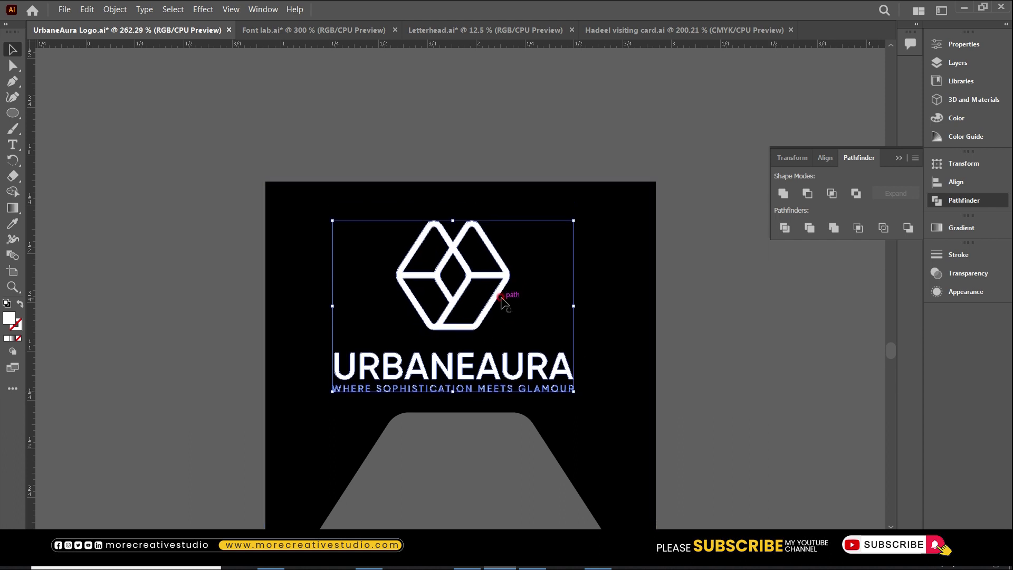
click(803, 320)
- Shrink the white logo slightly more and nudge it up to widen the gap above the hexagon
key(ctrl+minus)
key(ctrl+minus)
key(ctrl+minus)
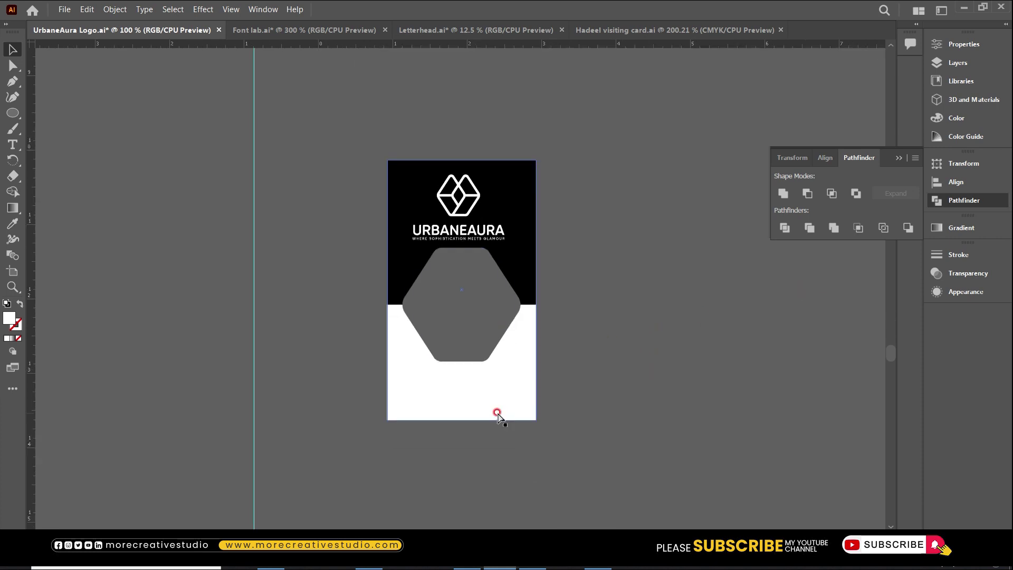
drag(325, 128, 598, 435)
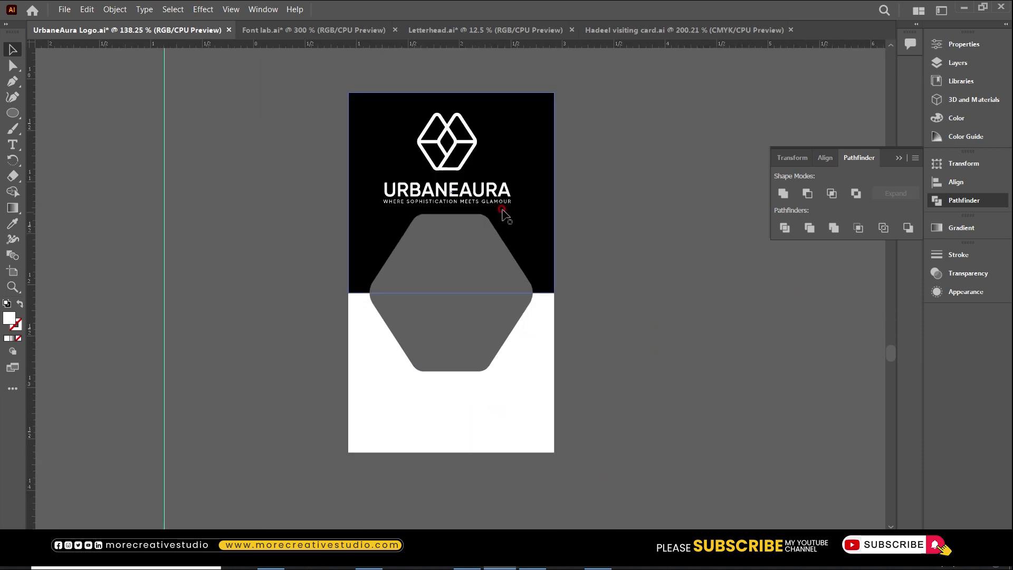
click(485, 194)
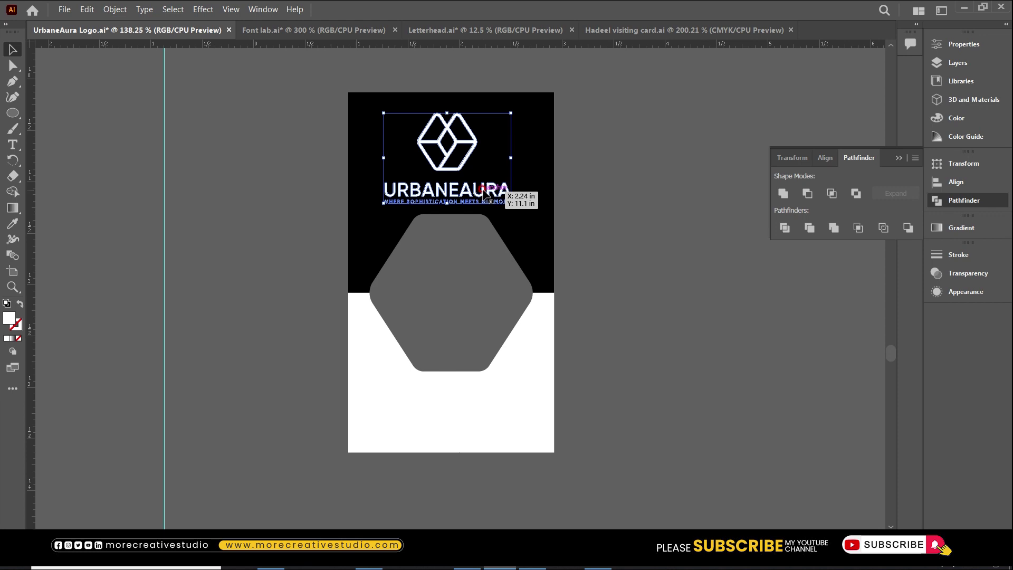
click(511, 209)
mouse_move(511, 206)
mouse_down()
mouse_move(527, 205)
mouse_move(504, 202)
mouse_up()
key(Up)
key(Up)
key(Up)
key(Up)
- Scale the grey hexagon down slightly from its centre
click(493, 267)
drag(532, 214, 527, 219)
click(639, 271)
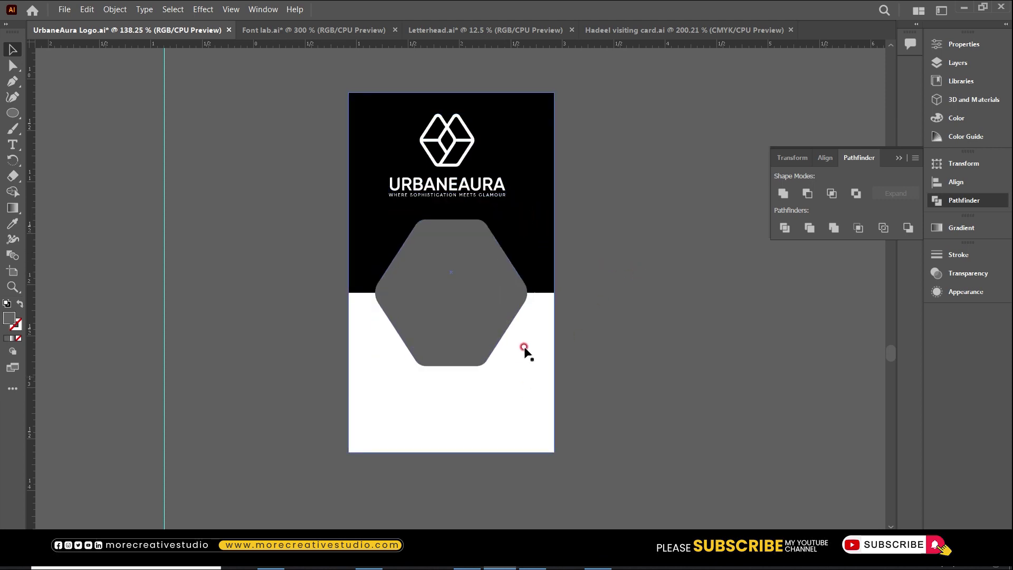
- Copy the contact text group from the white business card to the empty area beside the vertical card
scroll(522, 348, up, 3)
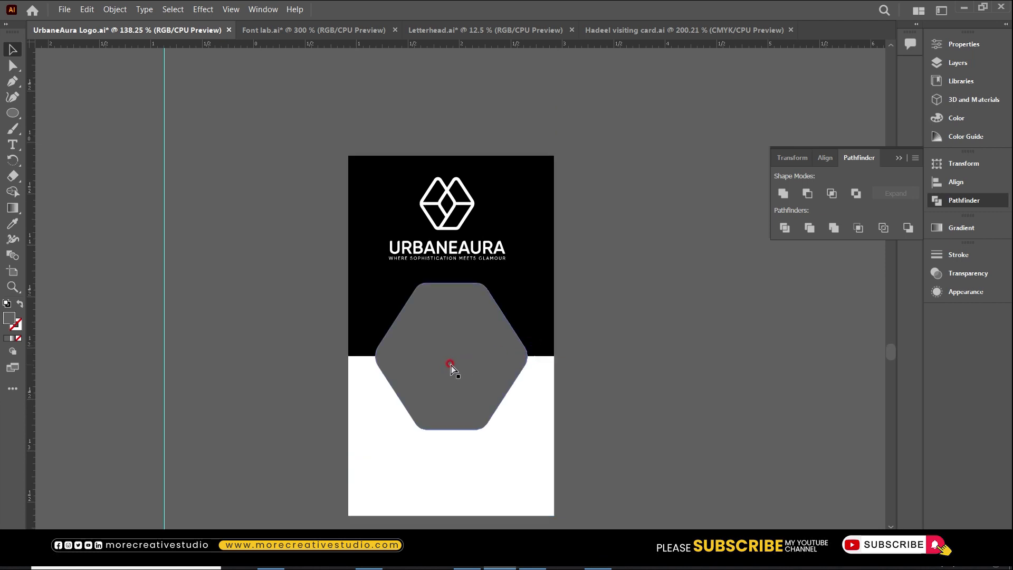
scroll(451, 363, down, 4)
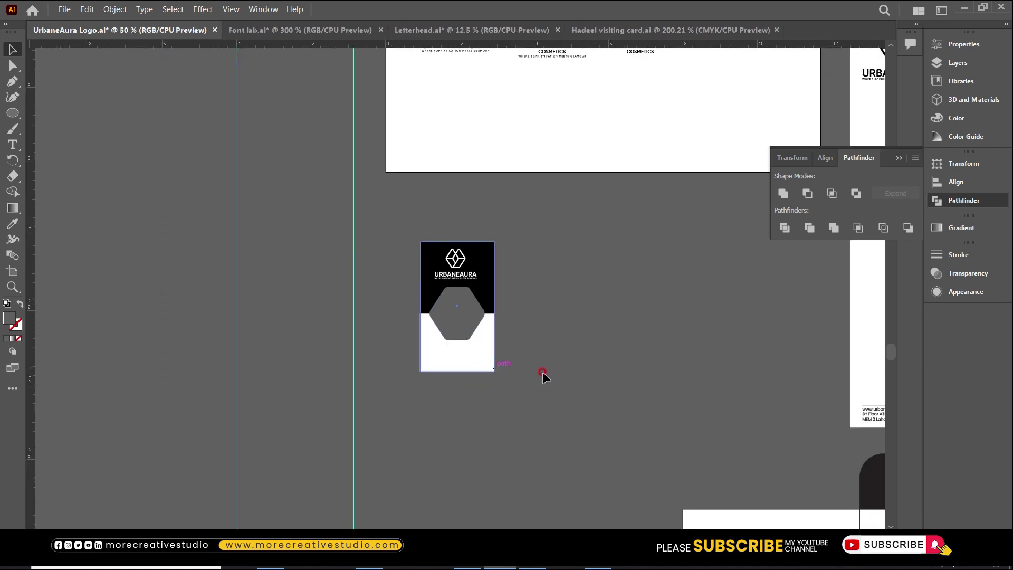
scroll(542, 372, right, 5)
click(765, 274)
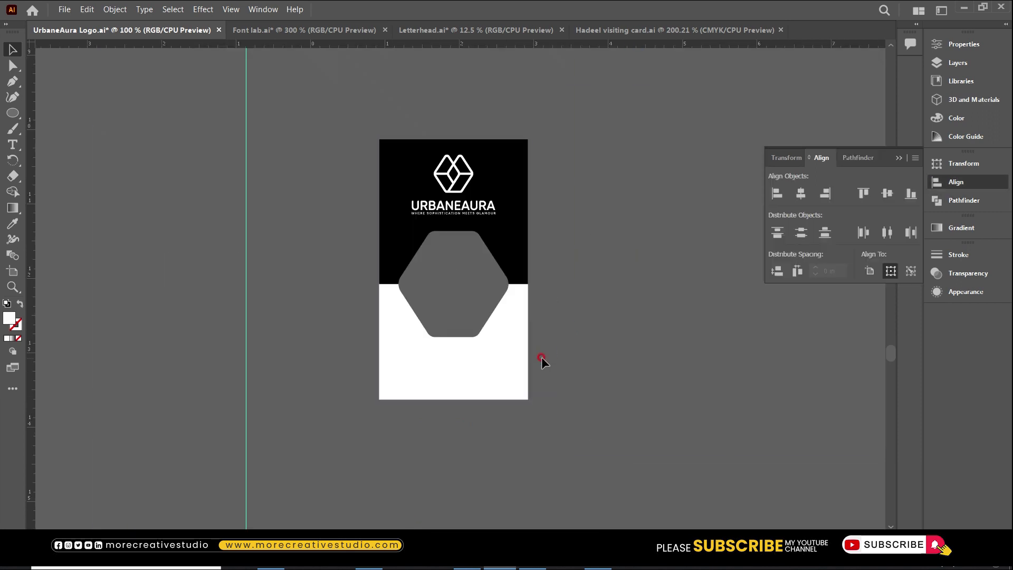
scroll(542, 361, down, 3)
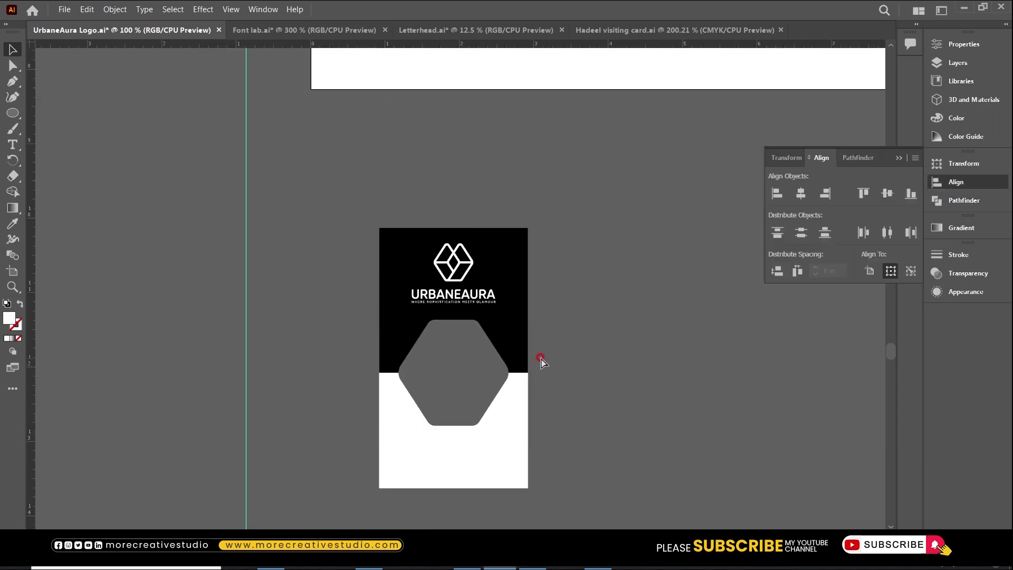
scroll(335, 174, up, 2)
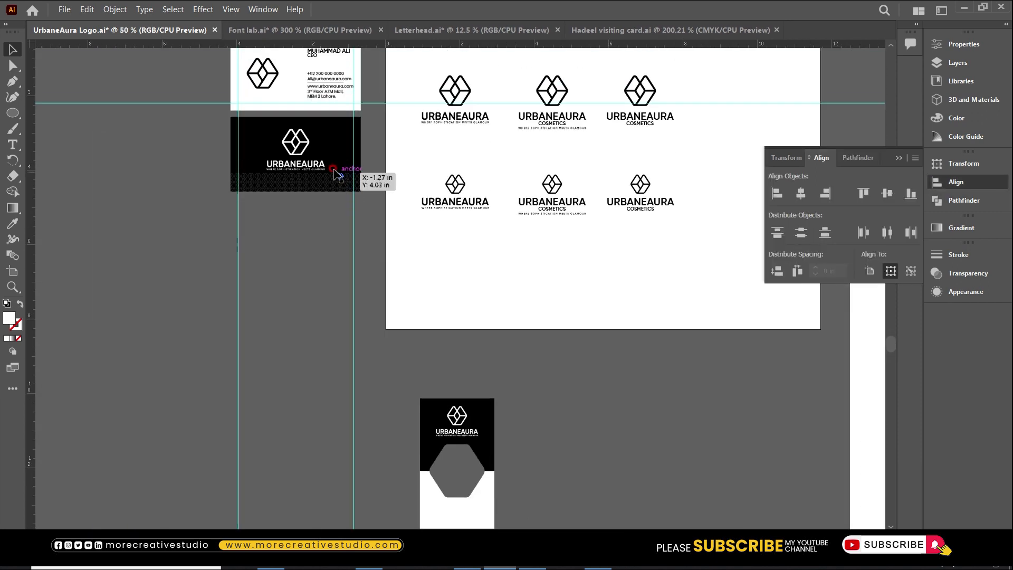
scroll(327, 138, up, 1)
click(323, 80)
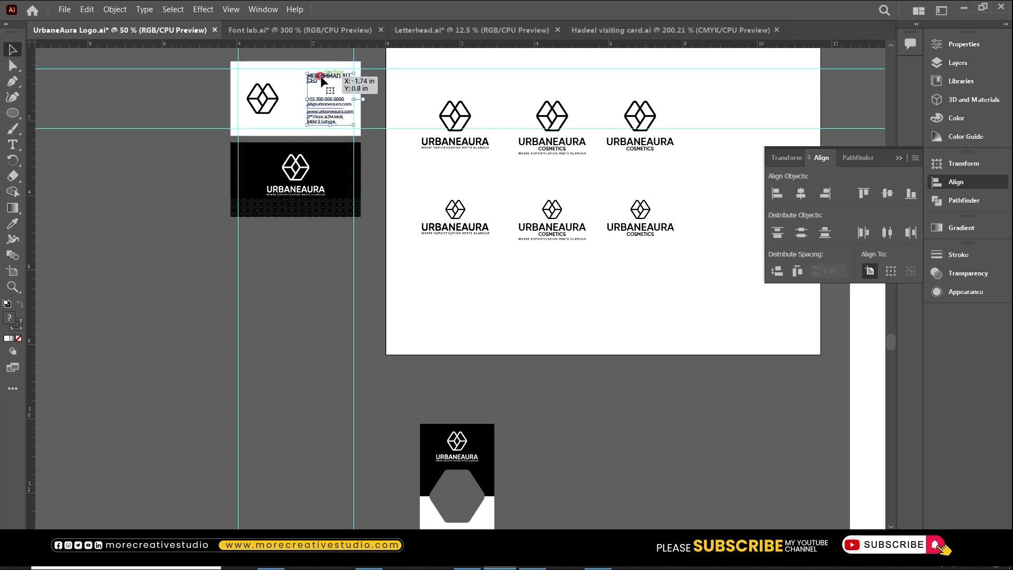
drag(322, 81, 531, 451)
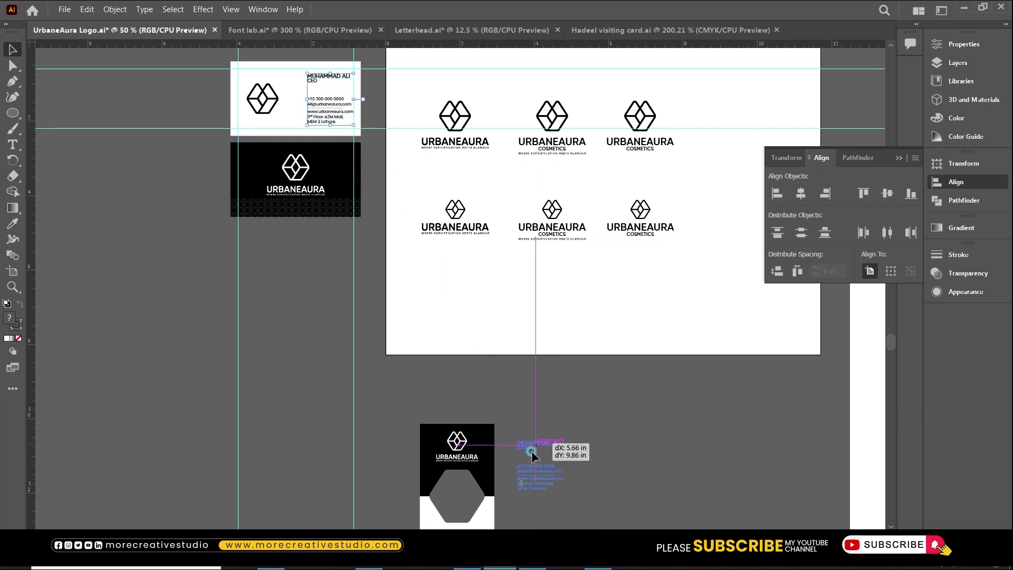
scroll(511, 430, down, 4)
scroll(457, 328, down, 3)
- Move the copied contact text lower beside the vertical card and delete its phone and e-mail lines
click(557, 413)
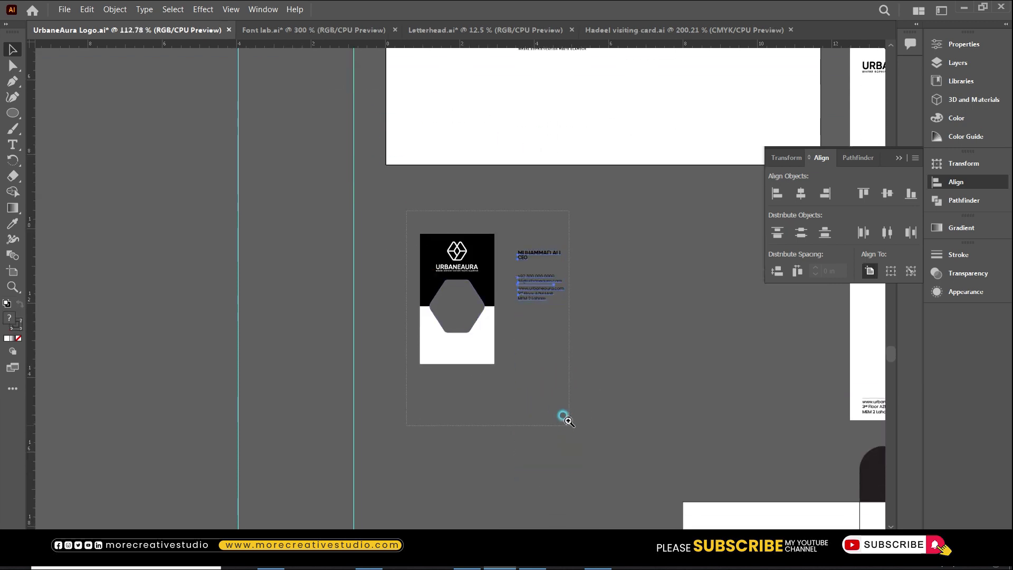
drag(560, 206, 520, 439)
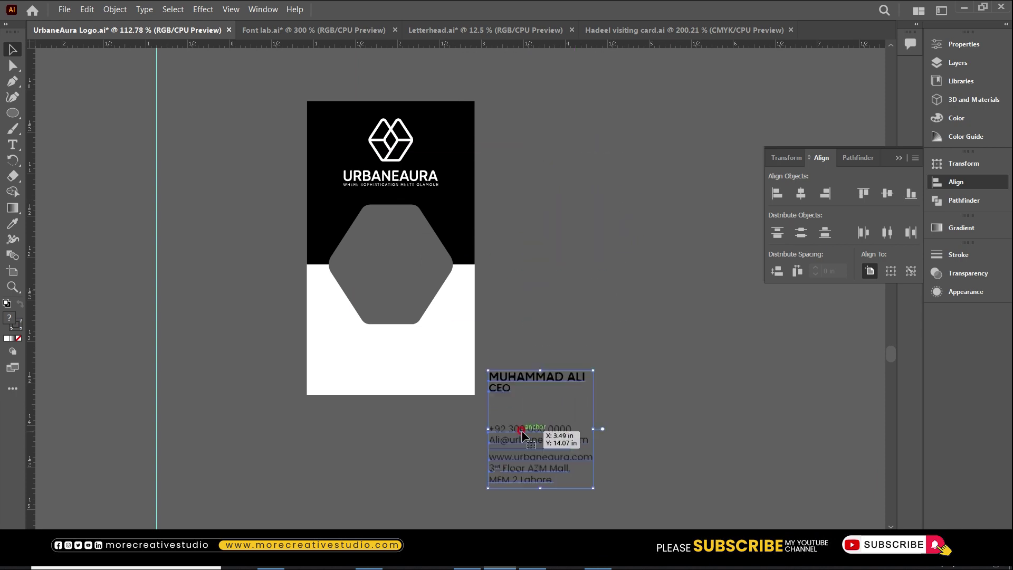
click(551, 416)
click(476, 429)
drag(508, 436, 531, 445)
key(Delete)
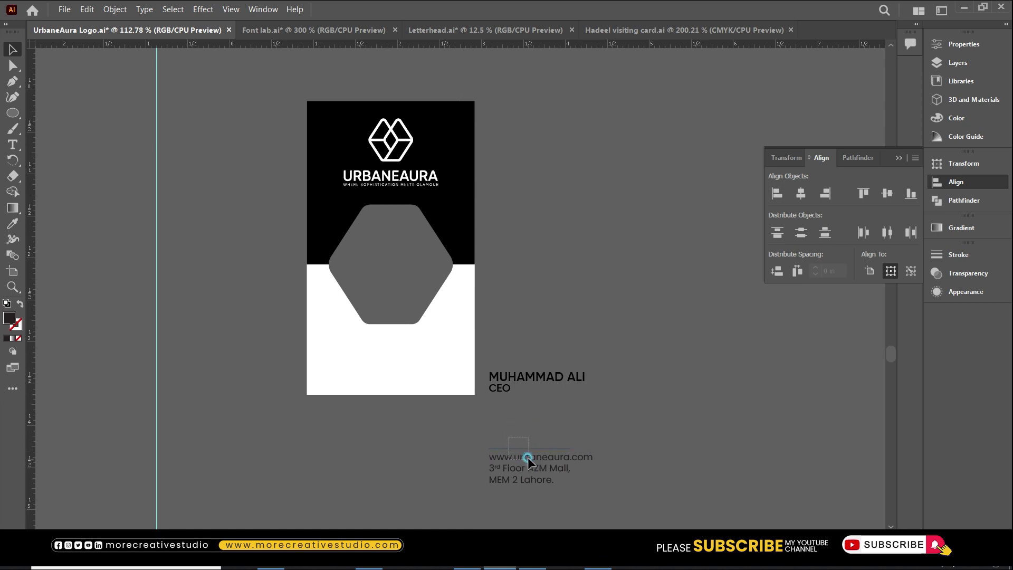
- Move the website and its divider line up beneath the job title and delete the address lines
drag(528, 458, 526, 410)
click(528, 480)
key(Delete)
drag(524, 451, 524, 452)
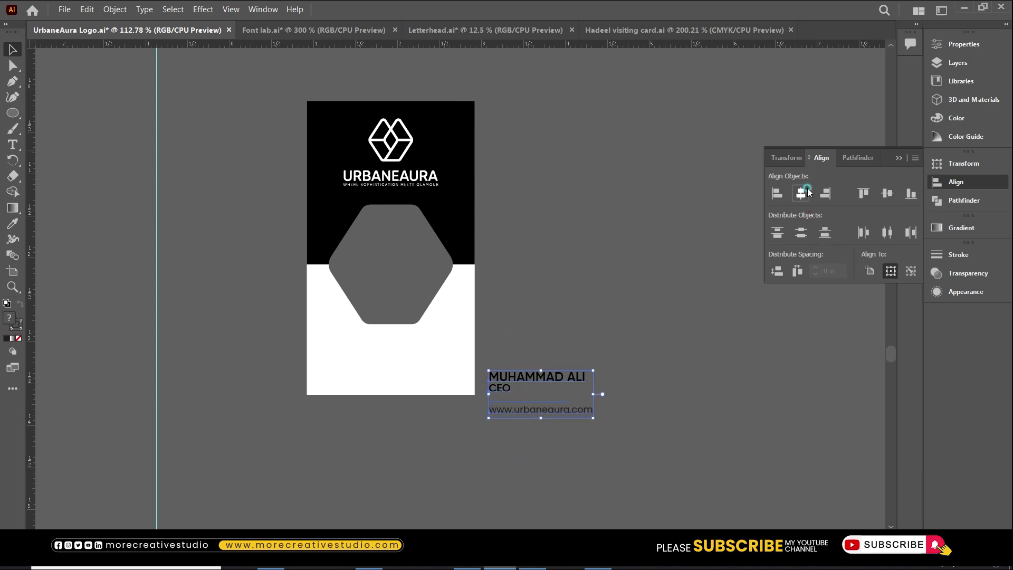
- Centre-align the name, title, divider and website, and place them centred on the vertical card's white area below the hexagon
drag(525, 387, 392, 358)
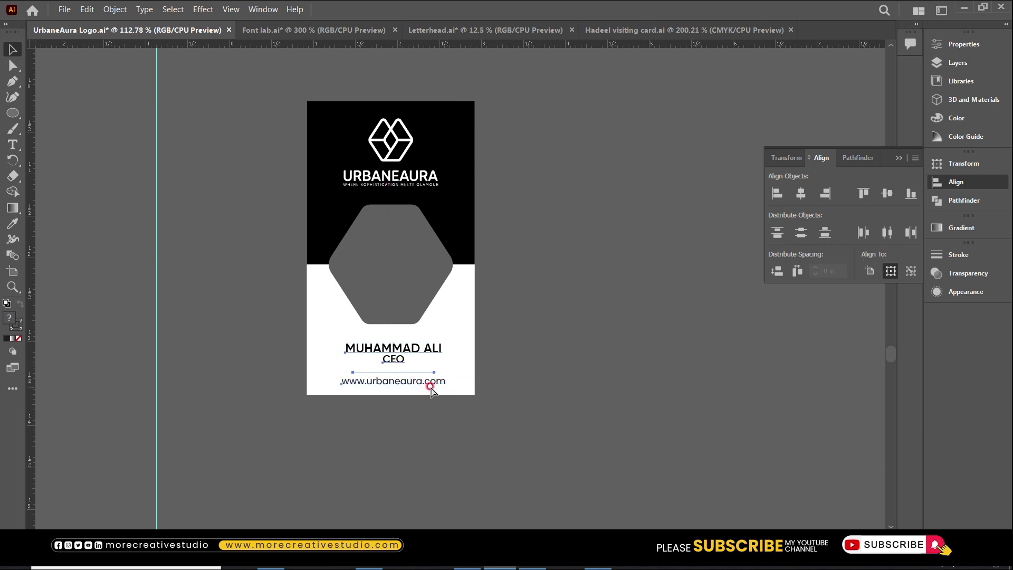
click(467, 364)
click(801, 194)
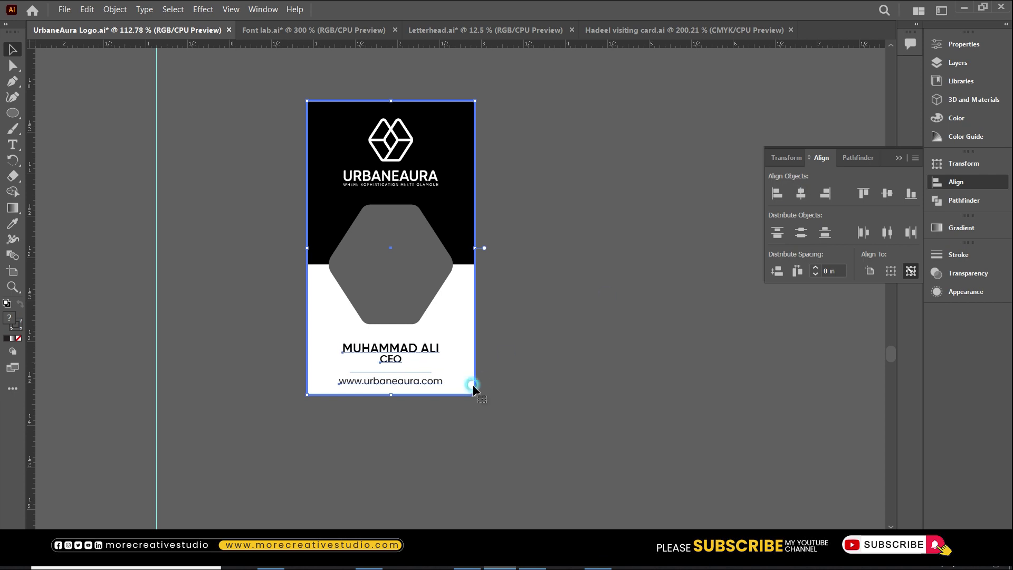
click(512, 422)
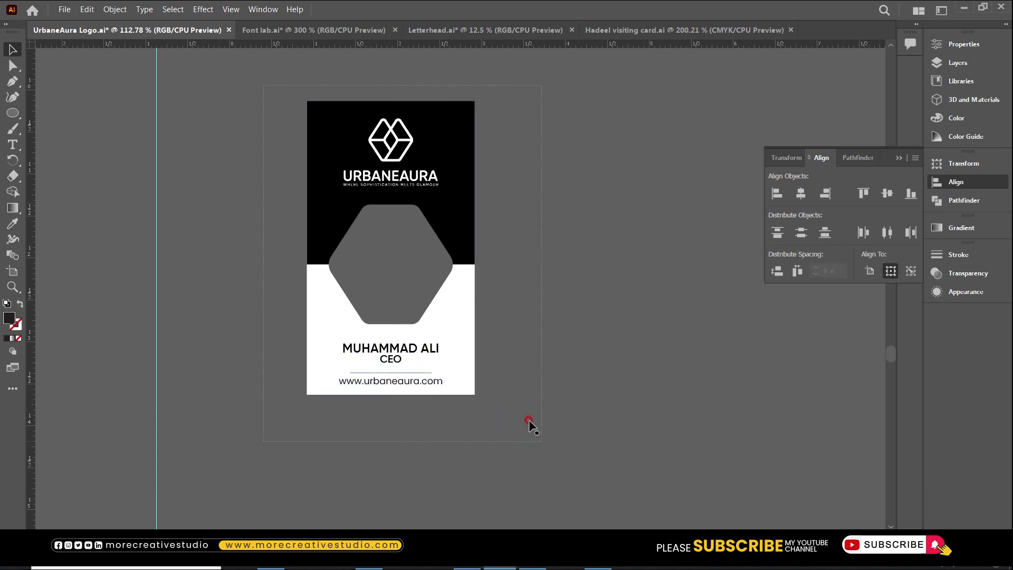
- Duplicate the card's black rectangle, shrink it to a thin full-width strip and align it to the card's bottom edge
key(ctrl+0)
click(549, 253)
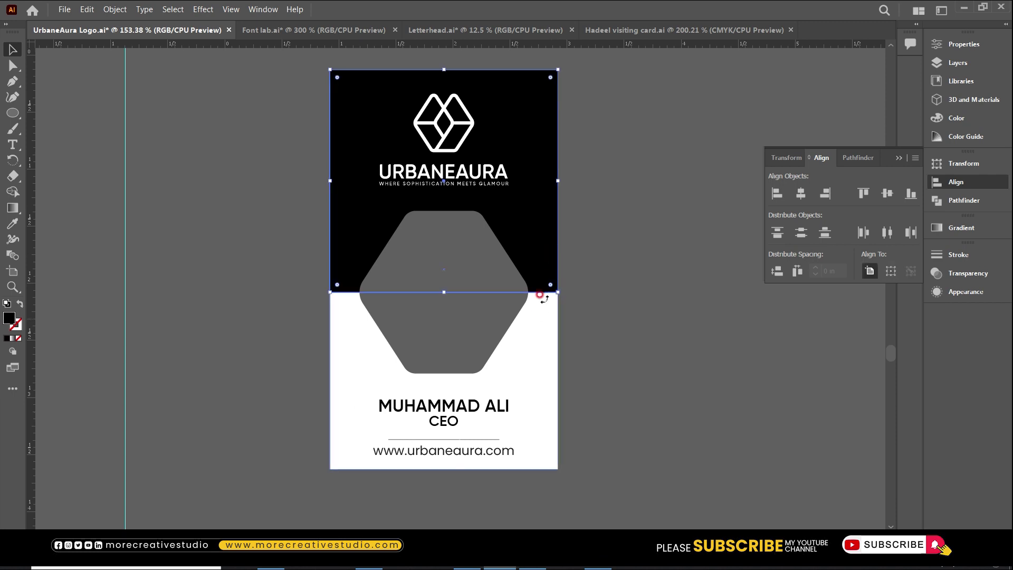
drag(545, 263, 546, 315)
drag(445, 121, 444, 332)
click(536, 387)
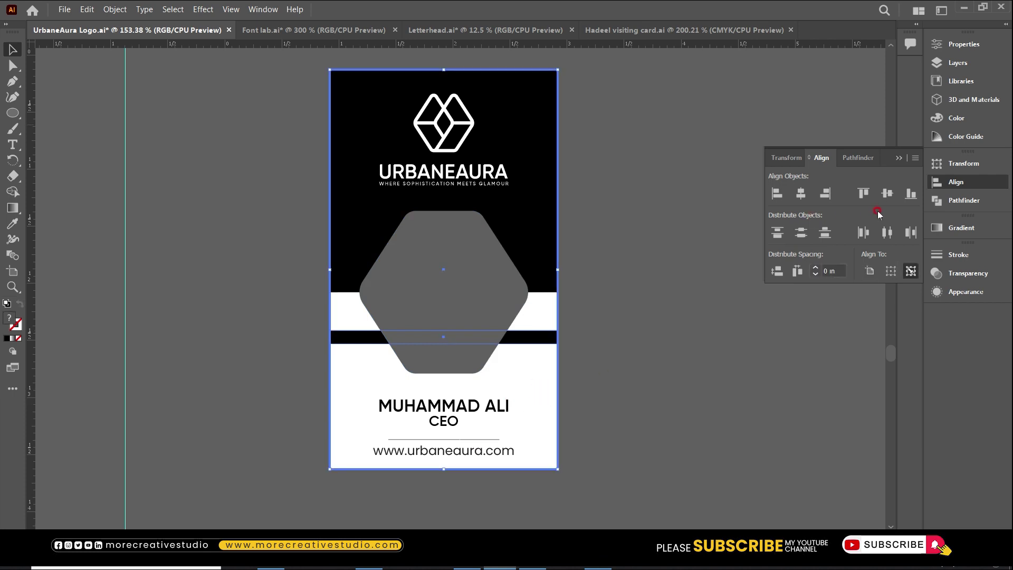
click(910, 196)
click(653, 391)
- Nudge the website text up on the vertical card to widen its gap above the black strip
click(467, 455)
key(Up)
key(Up)
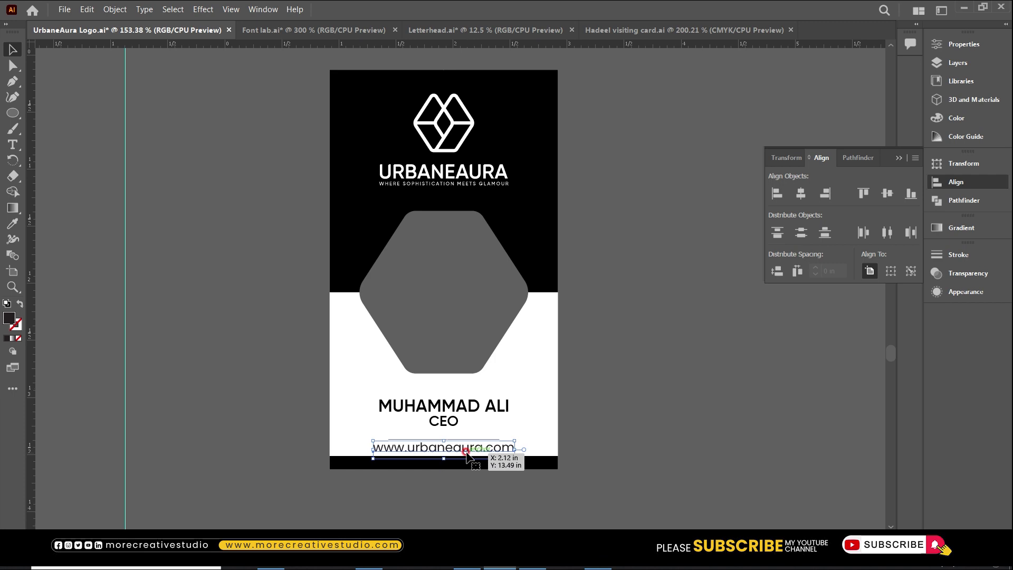
key(Down)
click(636, 439)
click(473, 440)
click(628, 452)
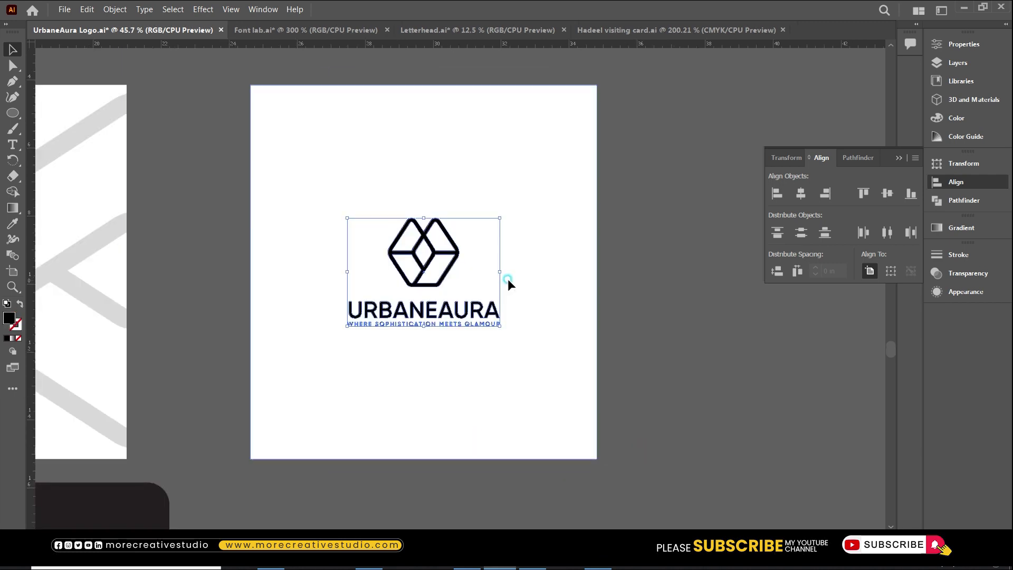
- Centre the large black UrbaneAura logo vertically on the blank white sheet
click(508, 279)
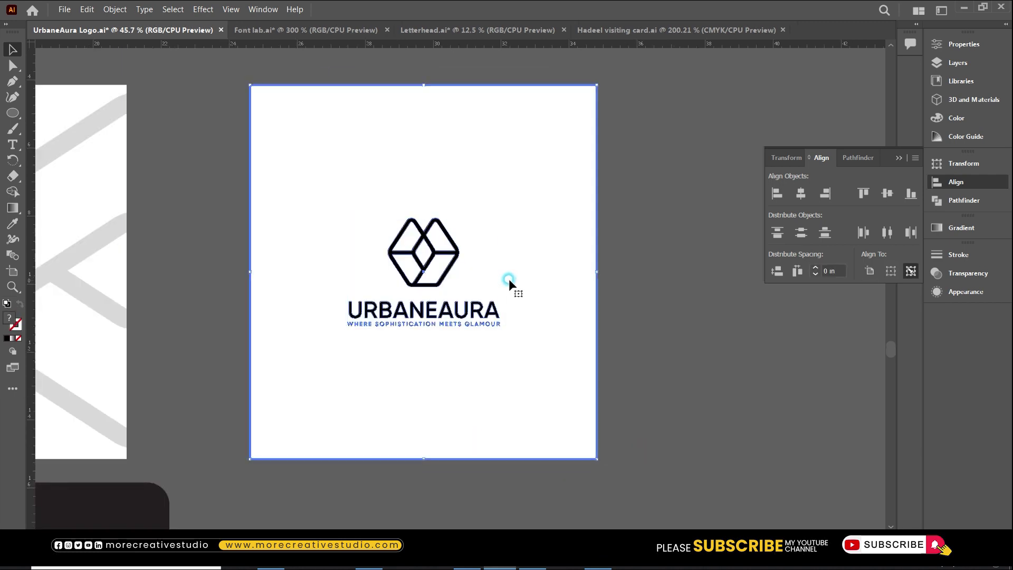
click(887, 195)
click(712, 327)
- Copy the website and address footer from the letterhead to the bottom of the white sheet with the large logo
key(ctrl+minus)
key(ctrl+minus)
key(ctrl+minus)
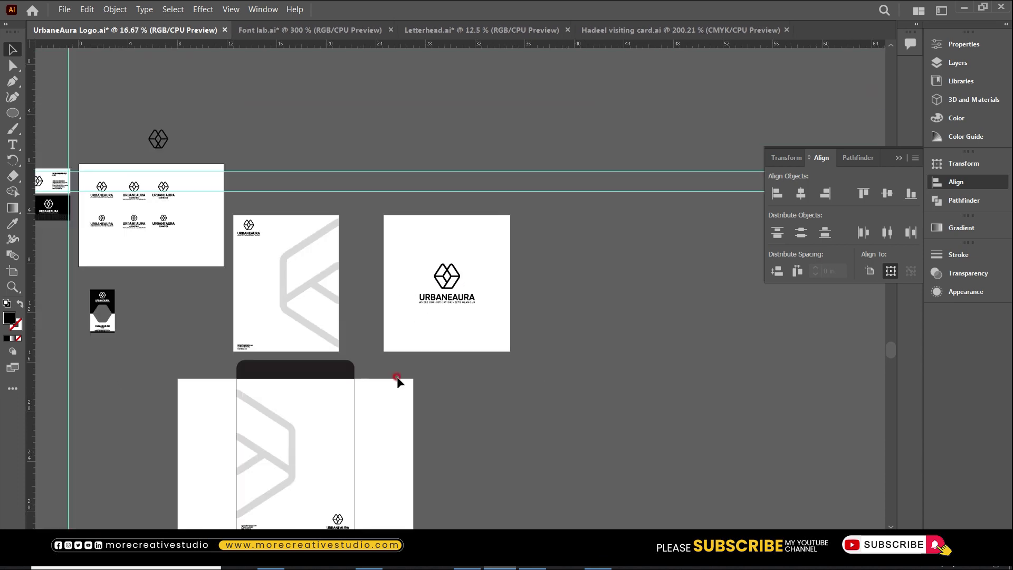
drag(244, 346, 446, 349)
drag(344, 208, 582, 408)
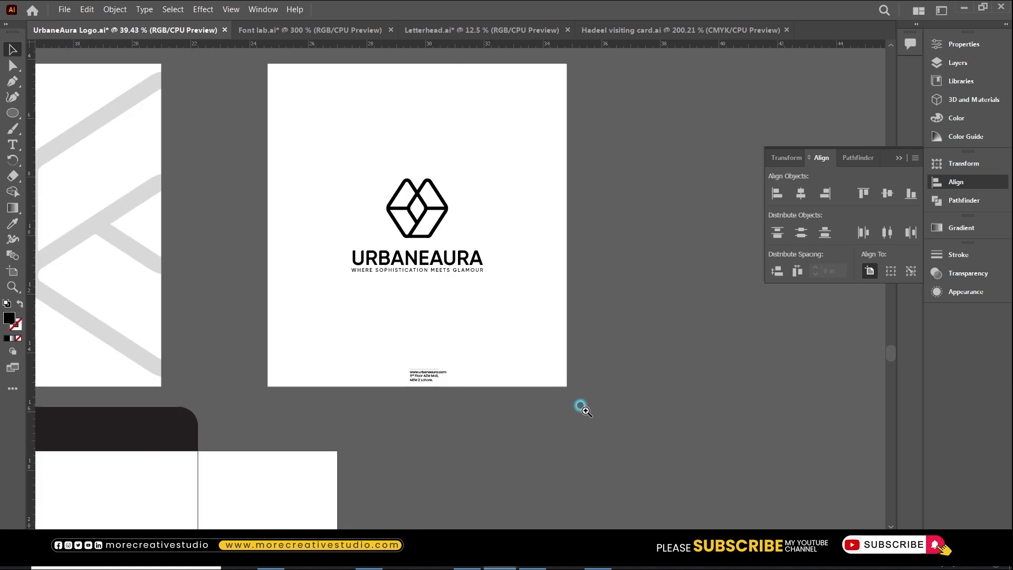
drag(267, 184, 574, 414)
click(552, 448)
- Join the copied footer's two address lines into a single line
double_click(513, 447)
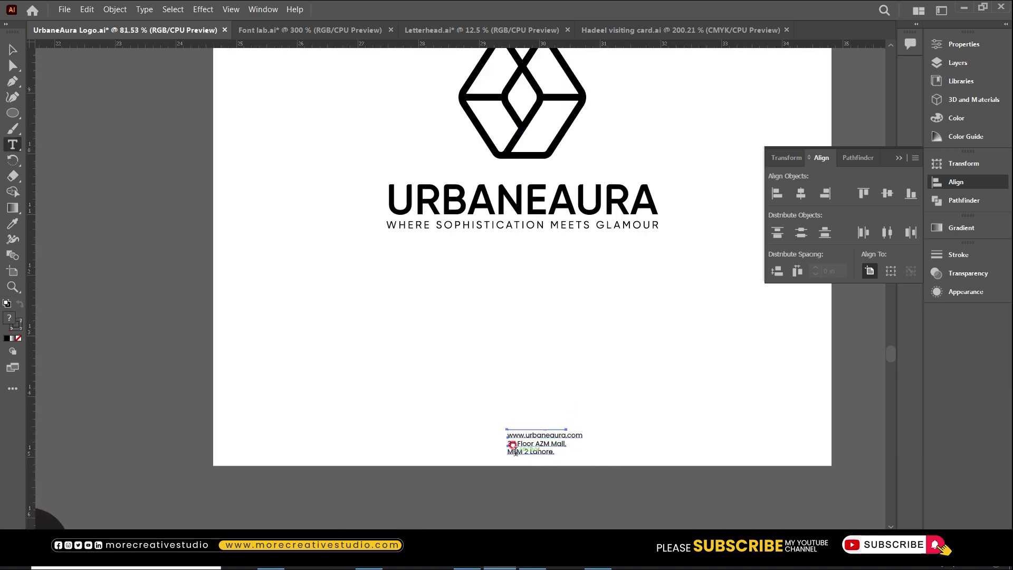
click(508, 446)
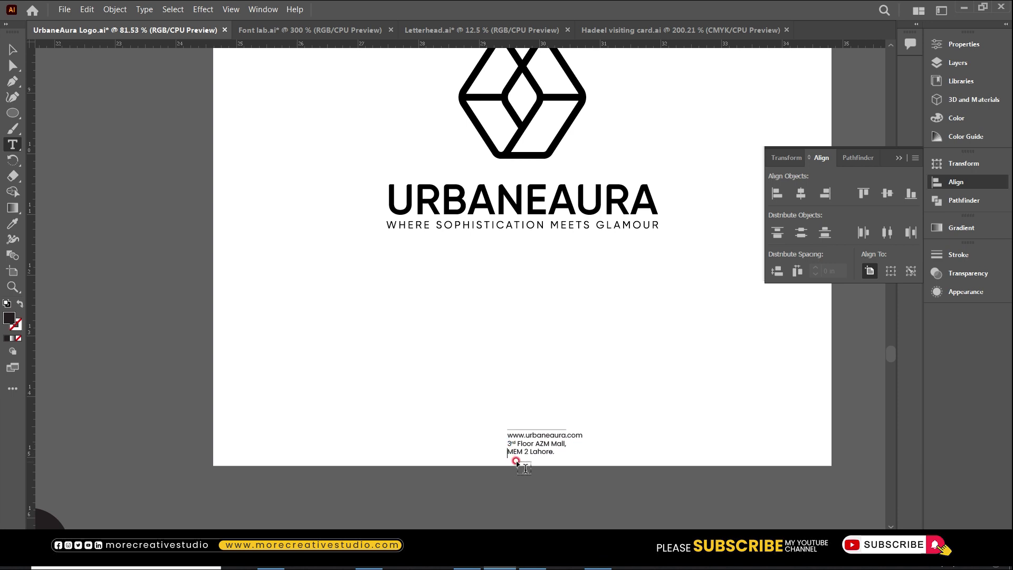
key(Escape)
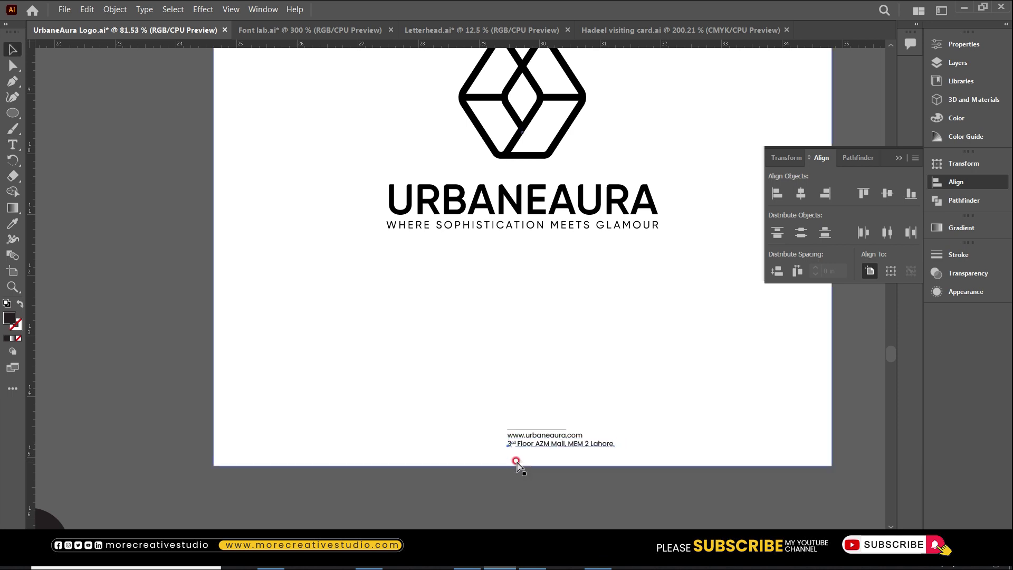
- Delete the thin divider line above the website in the copied footer
shift+click(535, 430)
double_click(535, 432)
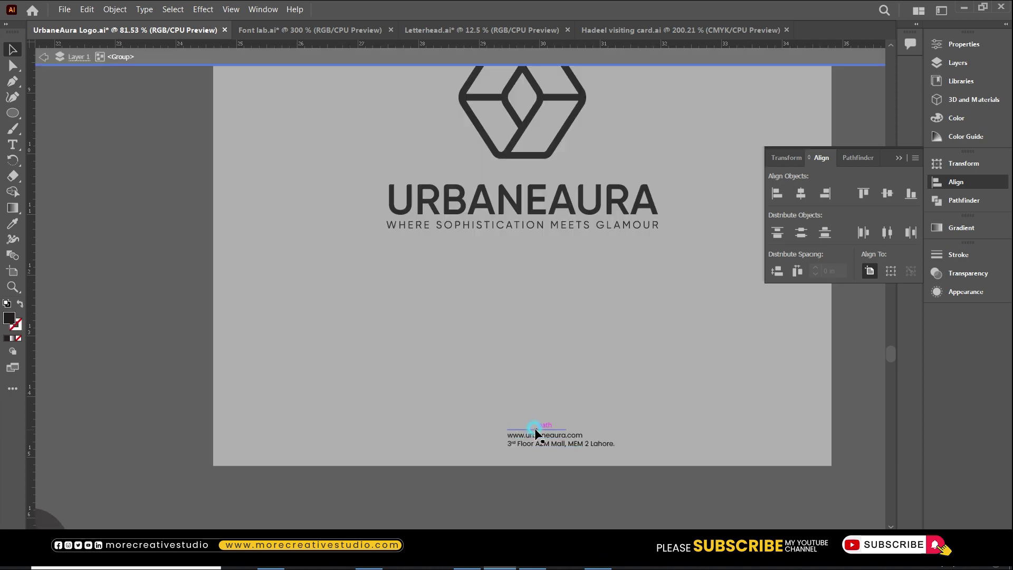
double_click(543, 458)
drag(421, 404, 686, 525)
- Cut the website text and paste it in front of the address on the same line, separated by "|"
alt+scroll(536, 382, up, 5)
scroll(492, 308, up, 2)
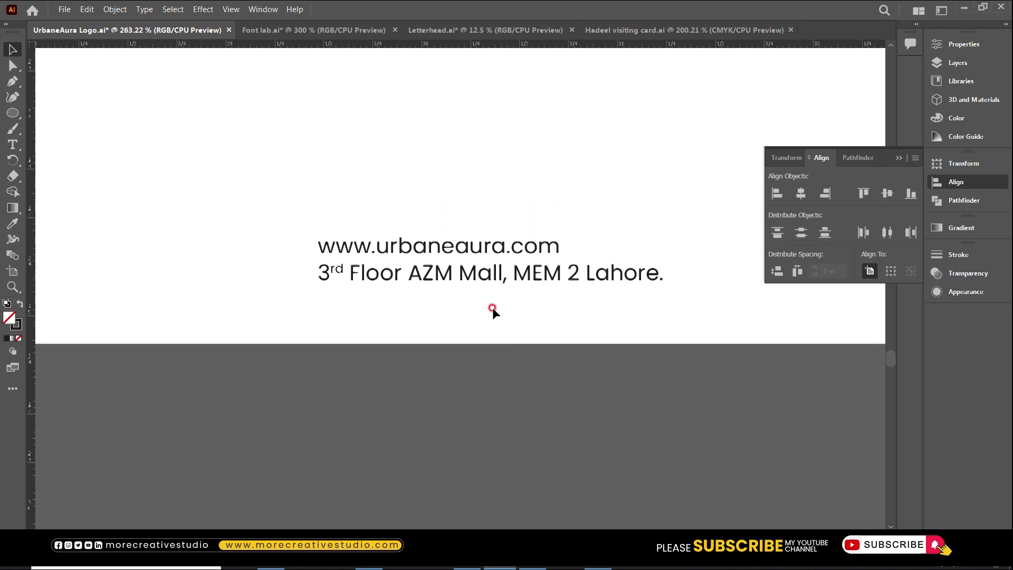
key(t)
click(463, 264)
key(ctrl+a)
key(ctrl+c)
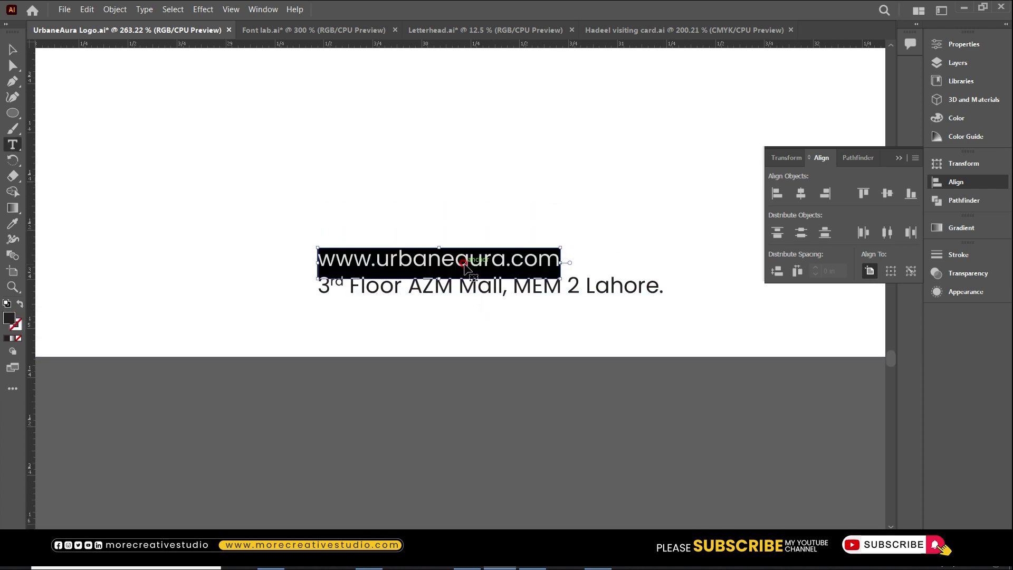
key(BackSpace)
key(Escape)
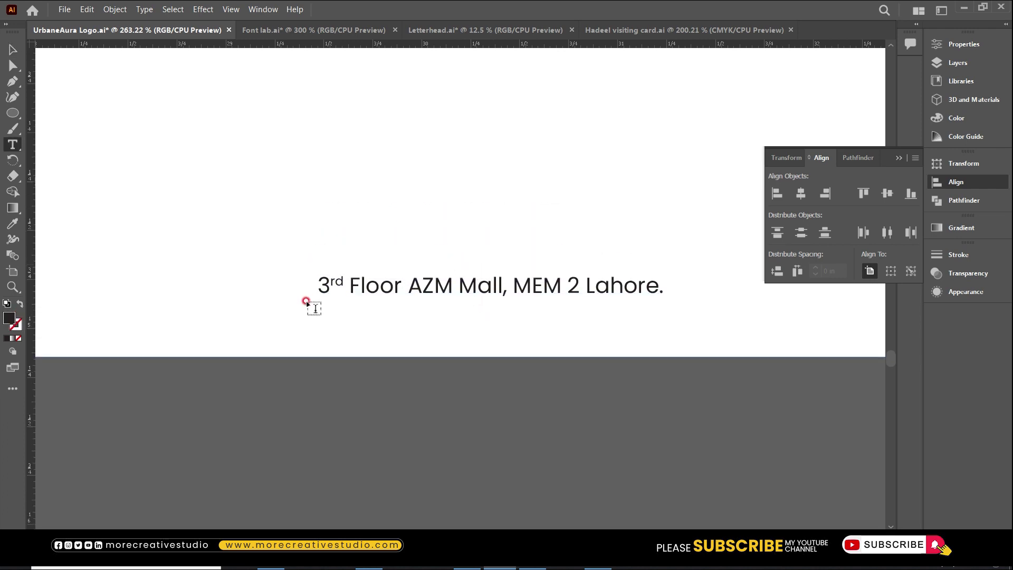
click(321, 278)
key(ctrl+v)
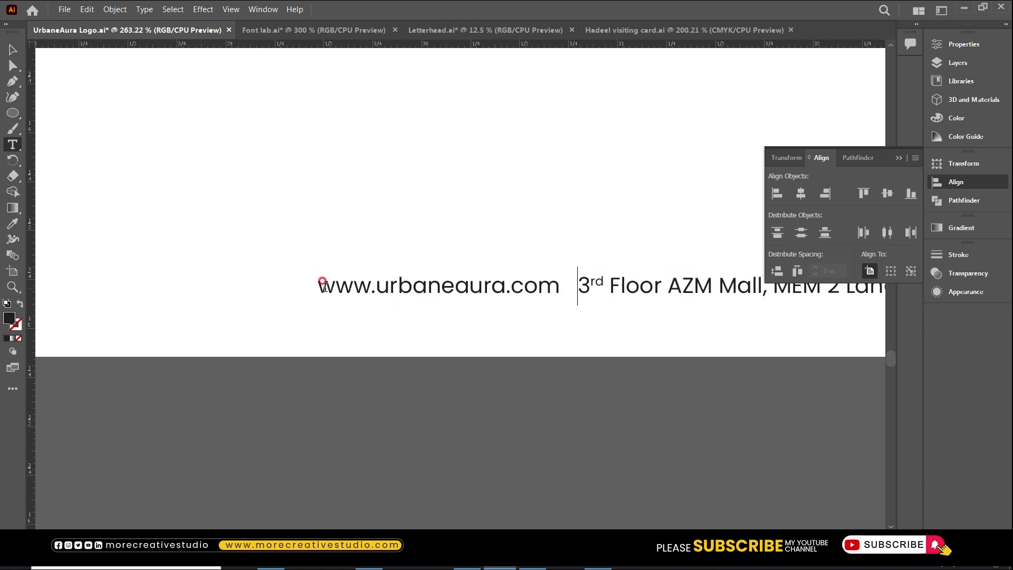
text(|)
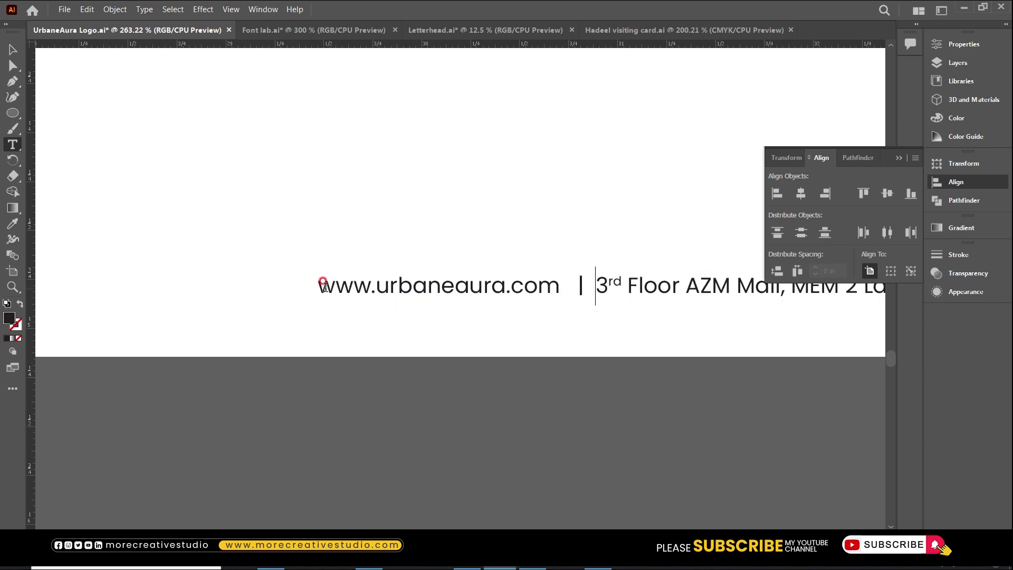
key(Escape)
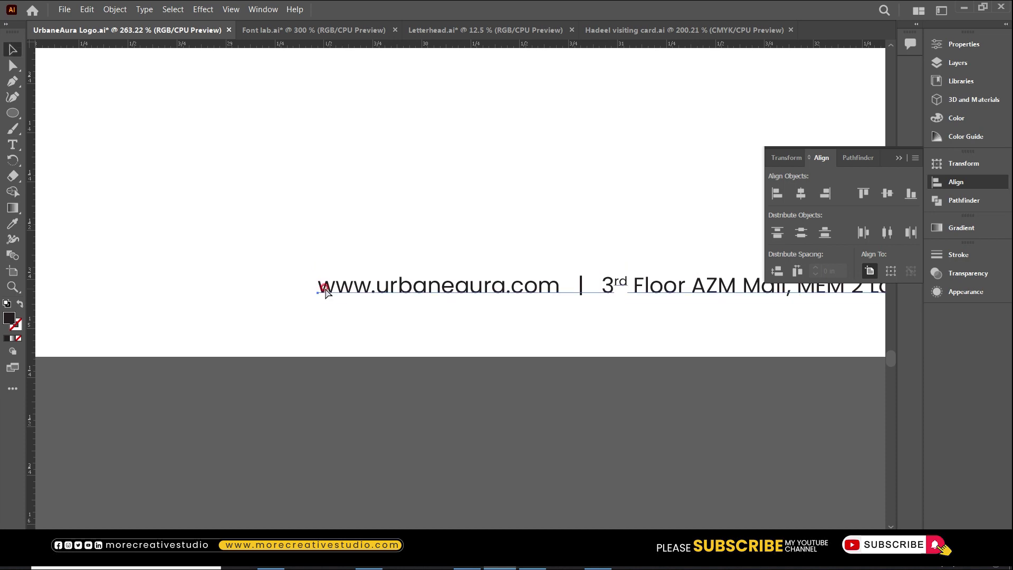
- Centre the combined website and address line horizontally on the white sheet
key(ctrl+minus)
key(ctrl+minus)
key(ctrl+minus)
key(ctrl+minus)
shift+click(325, 289)
click(324, 290)
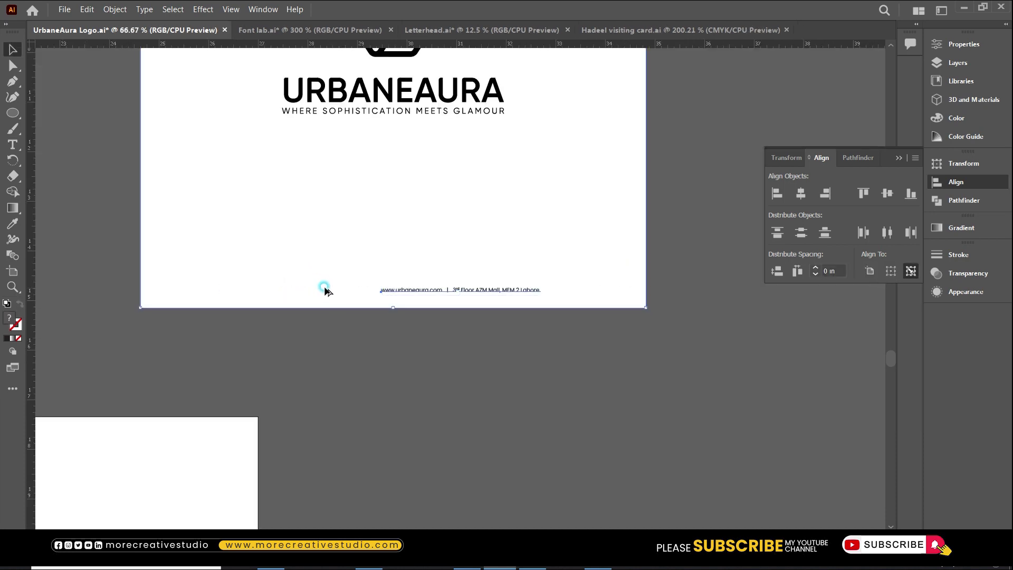
click(801, 193)
click(423, 298)
- Scale the footer line up from its centre and nudge it up slightly on the sheet
click(456, 291)
drag(471, 296, 491, 296)
key(Up)
key(Up)
key(Up)
key(Up)
key(Up)
key(Up)
key(Up)
key(Up)
key(Up)
key(Up)
key(Up)
key(Up)
key(Up)
key(Up)
key(Up)
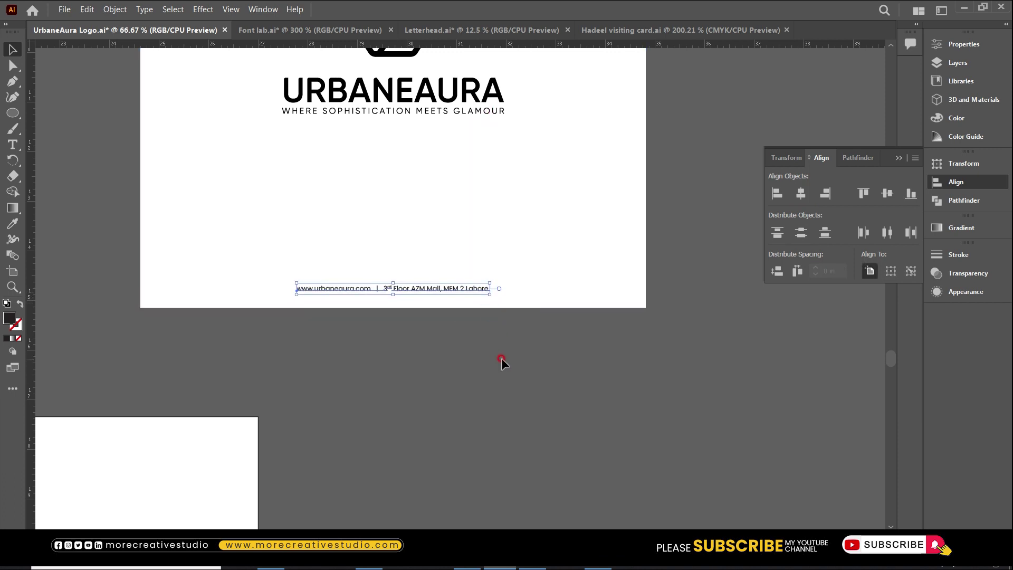
- Nudge the footer line further up, away from the sheet's bottom edge
key(ctrl+minus)
key(ctrl+minus)
key(ctrl+minus)
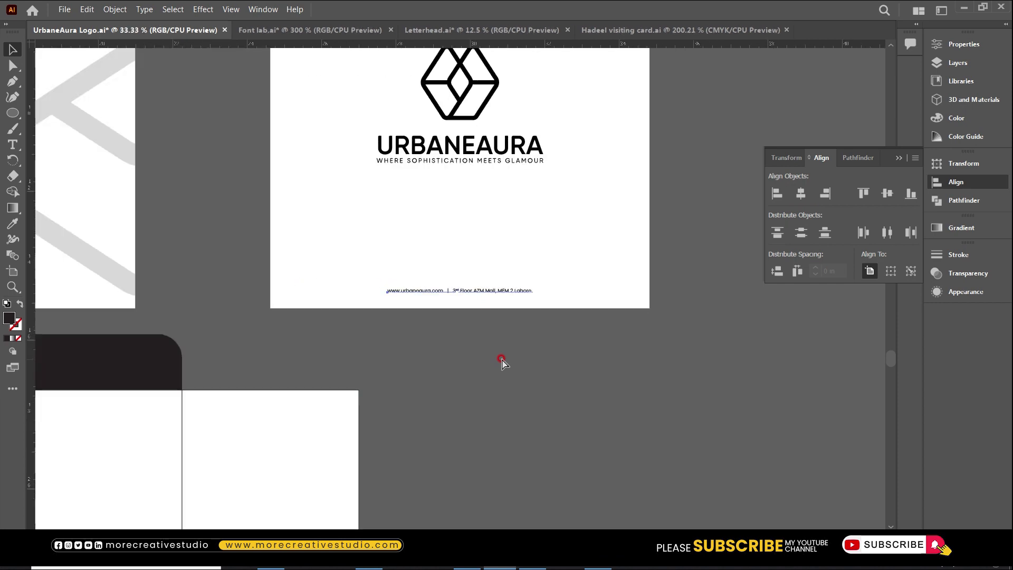
key(Up)
key(Up)
key(Up)
key(Up)
key(Up)
key(Up)
key(Up)
key(Up)
key(Up)
key(Up)
key(Up)
key(Up)
key(Up)
key(Up)
key(Up)
key(Up)
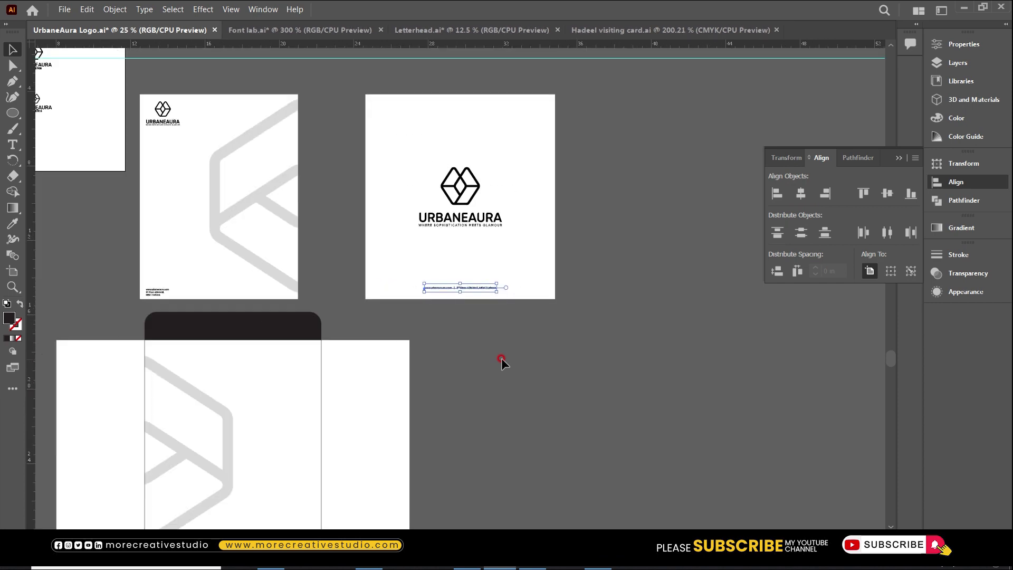
- Duplicate the white sheet together with its logo and footer, placing the copy directly beside the original
drag(339, 90, 558, 298)
drag(457, 260, 653, 267)
click(646, 338)
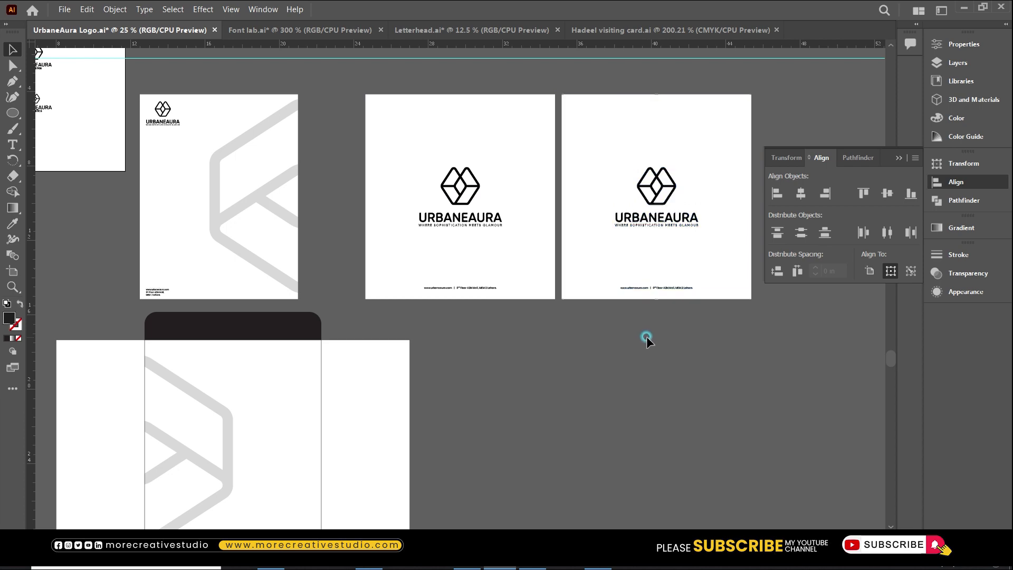
- Copy the logo pattern from the black visiting card and place the copy in the empty area below the white sheets
drag(134, 291, 371, 267)
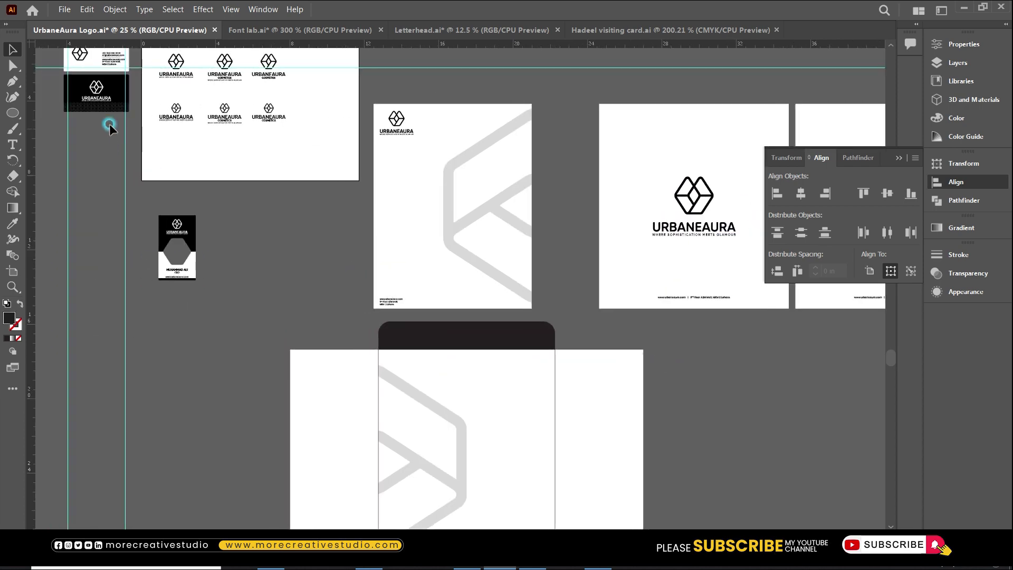
drag(87, 110, 772, 349)
drag(772, 350, 377, 345)
drag(237, 105, 696, 397)
- Bring the duplicated sheet's white background rectangle to the front, over its logo and footer
click(592, 342)
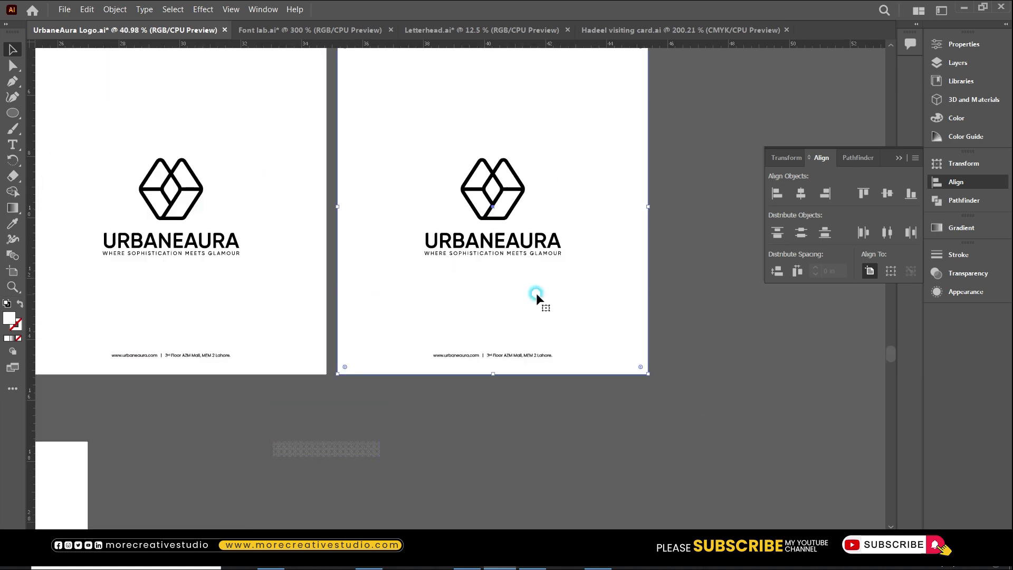
key(ctrl+shift+bracketright)
scroll(504, 194, up, 2)
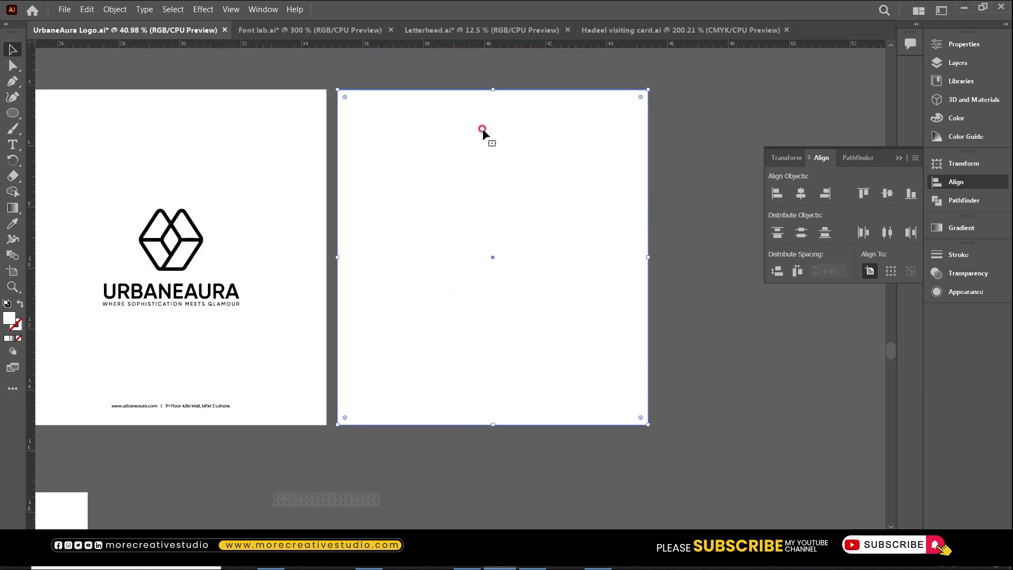
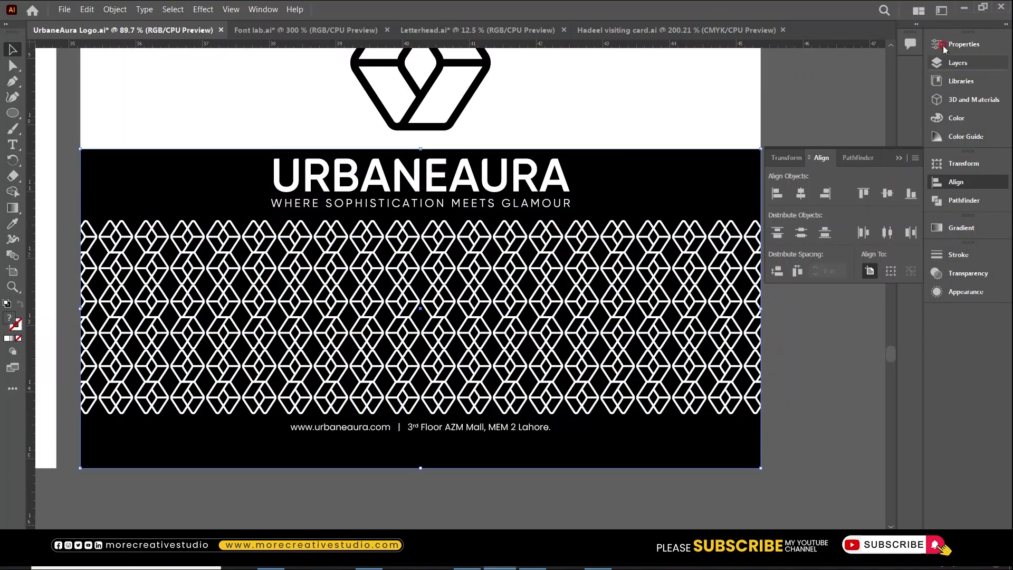
- Set the opacity of the clipped logo pattern on the sheet's black lower section to 15%
click(962, 44)
click(831, 222)
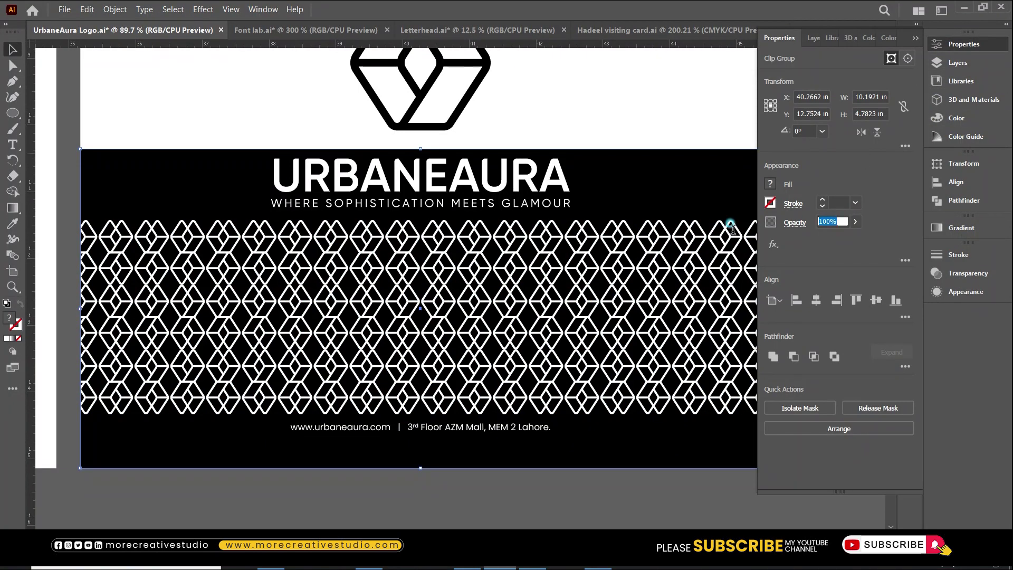
text(15)
key(Return)
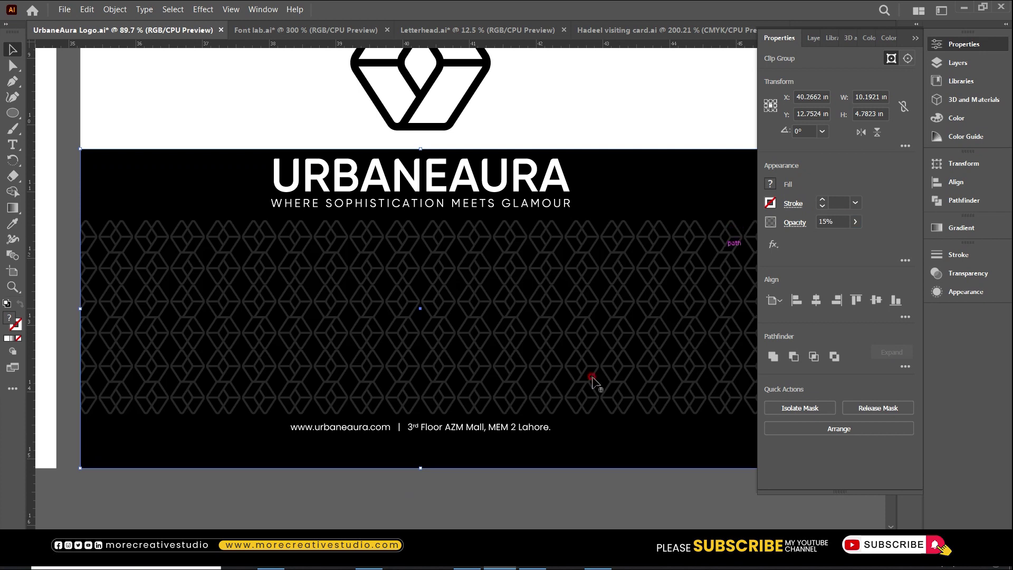
click(572, 495)
key(ctrl+minus)
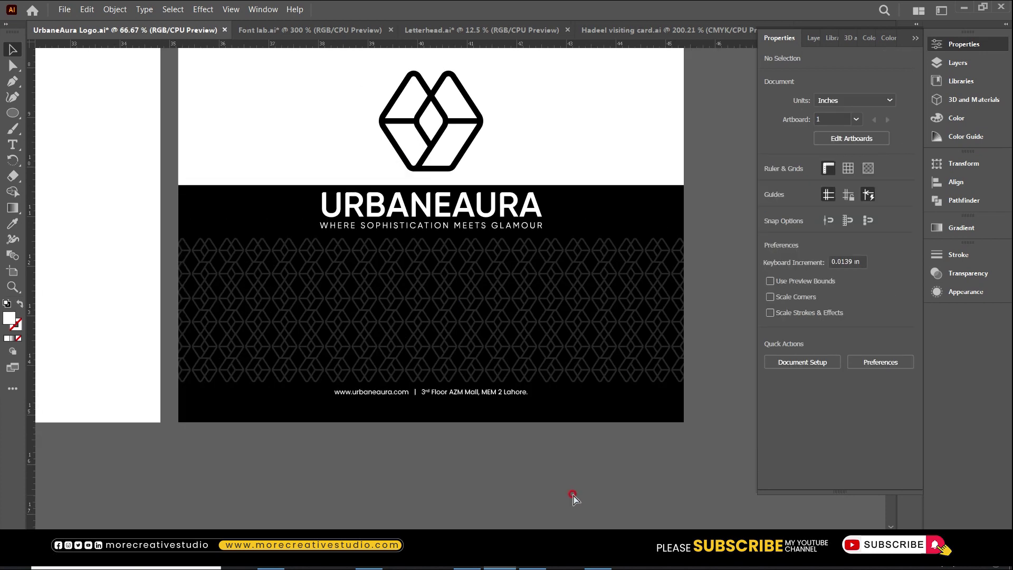
key(ctrl+minus)
key(ctrl+minus)
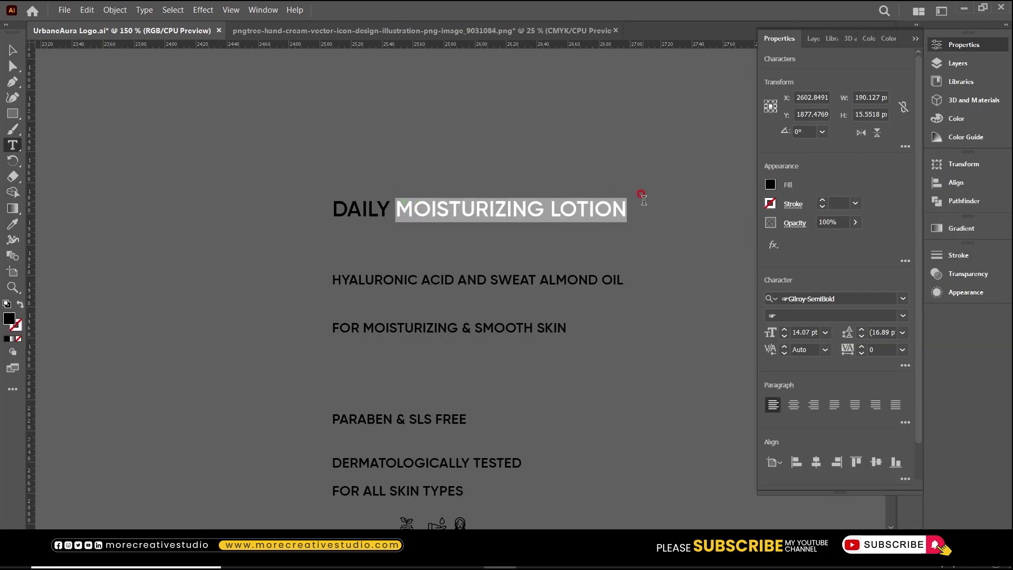
- Split "MOISTURIZING LOTION" off the "DAILY MOISTURIZING LOTION" heading and place it as a separate text object above "DAILY"
key(BackSpace)
key(Escape)
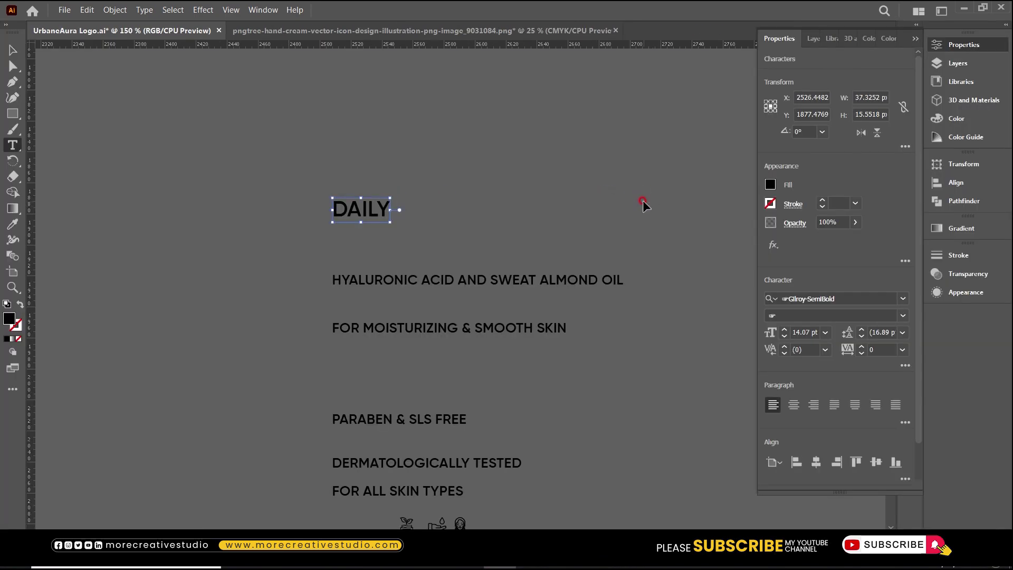
click(475, 197)
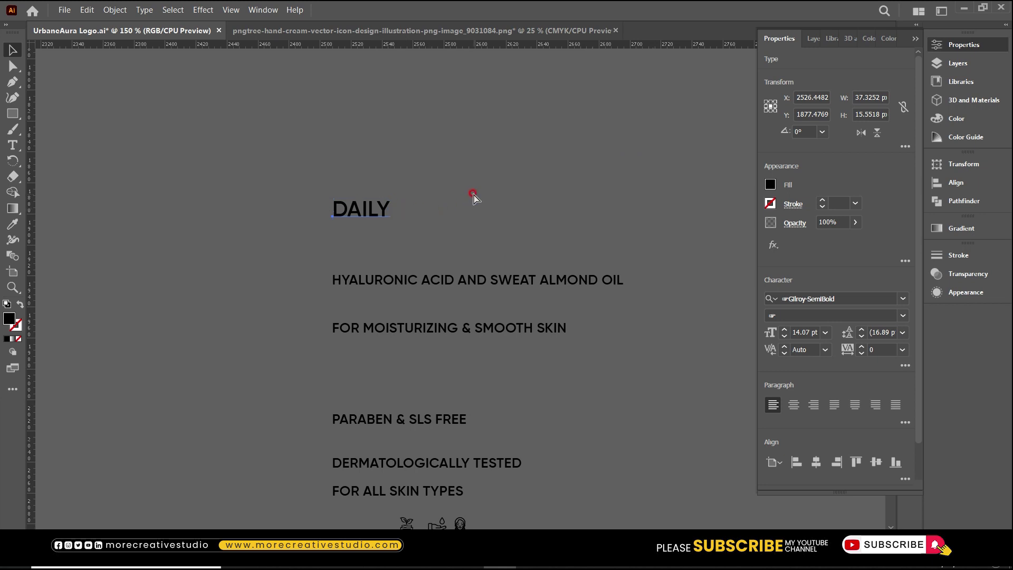
key(ctrl+v)
drag(501, 294, 607, 157)
- Split "LOTION" off "MOISTURIZING LOTION" and place it as a separate text object beside "DAILY"
key(ctrl+c)
key(t)
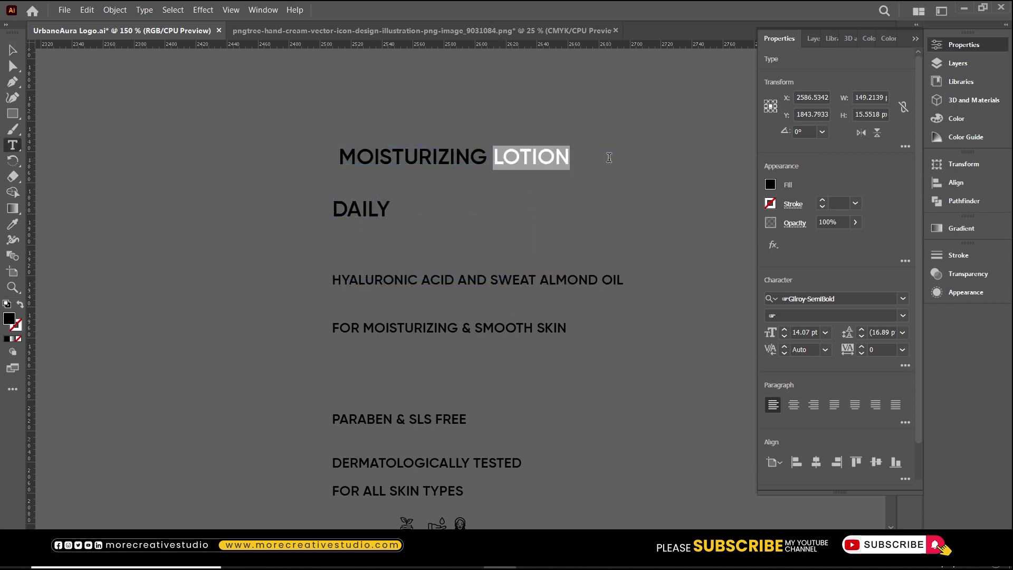
key(BackSpace)
key(Escape)
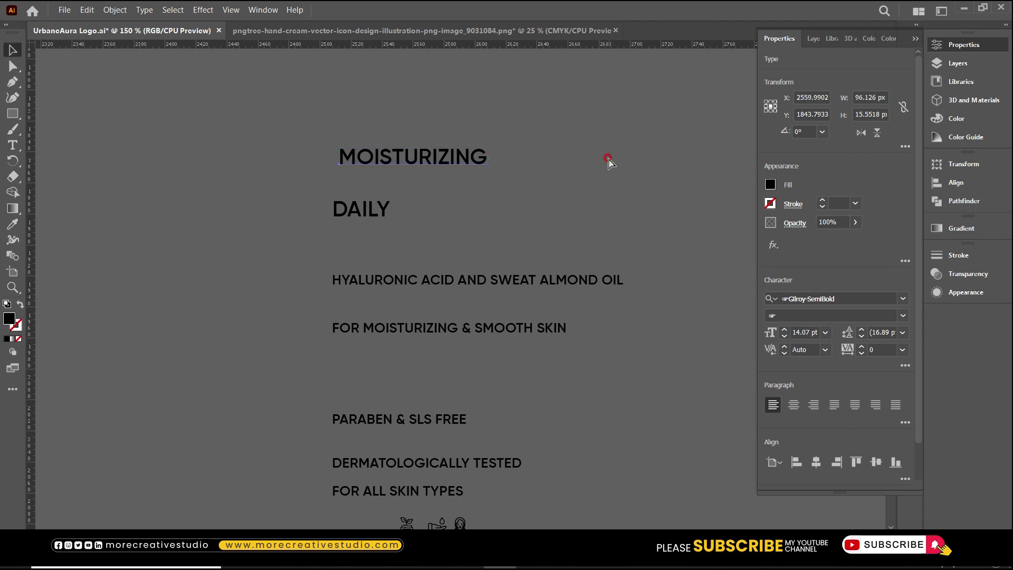
key(ctrl+v)
drag(452, 290, 496, 204)
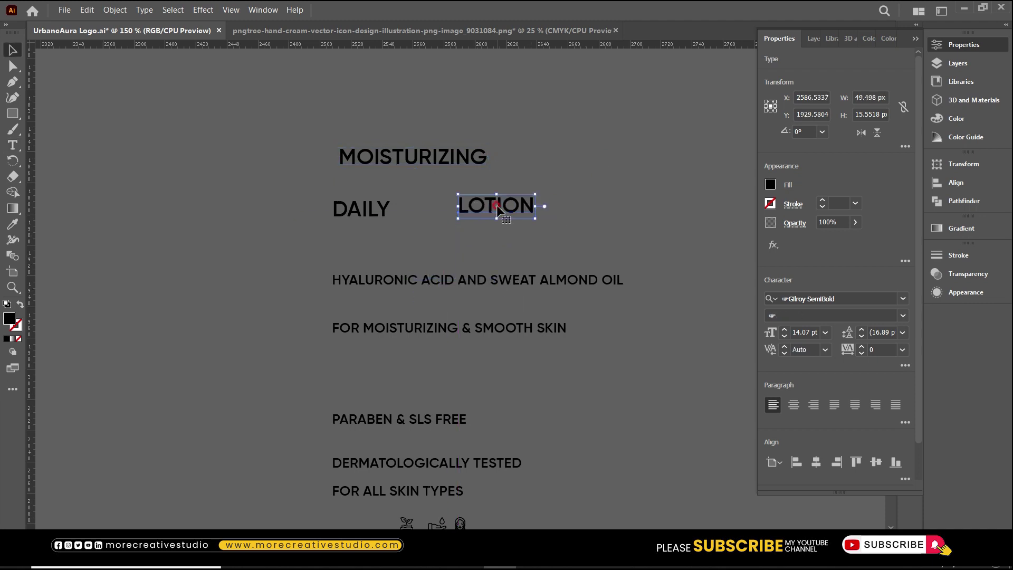
- Try different fonts on the word "MOISTURIZING" and set it in Gilroy-ExtraBold
scroll(420, 141, up, 1)
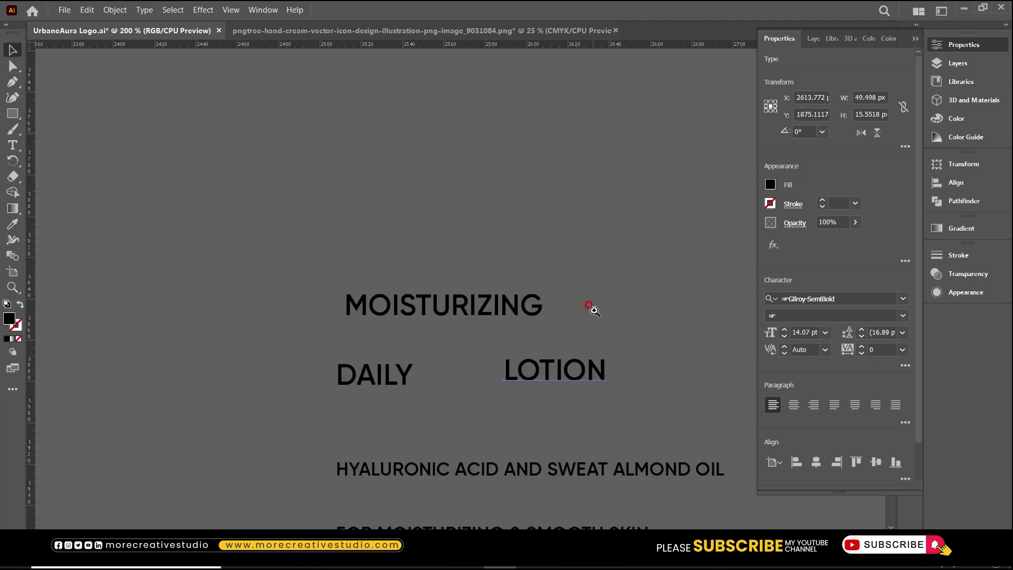
drag(523, 312, 524, 322)
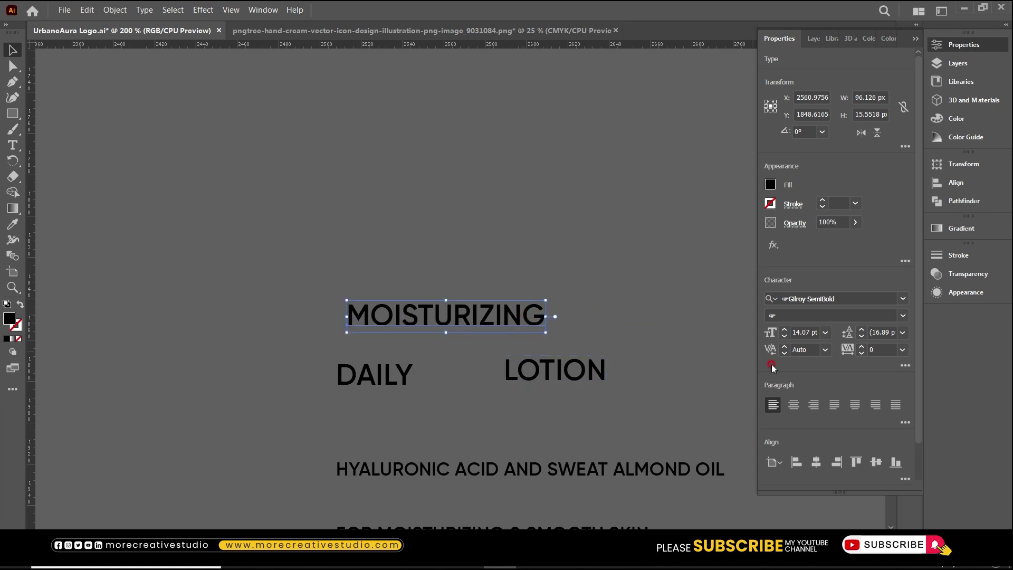
click(845, 297)
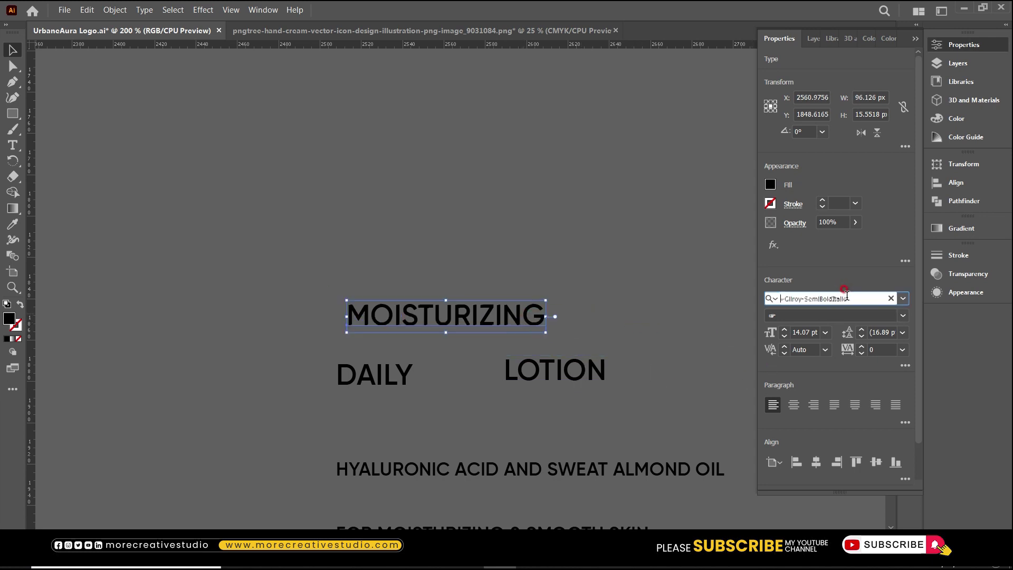
scroll(847, 296, up, 3)
scroll(847, 296, down, 3)
scroll(847, 296, down, 3)
scroll(847, 295, up, 4)
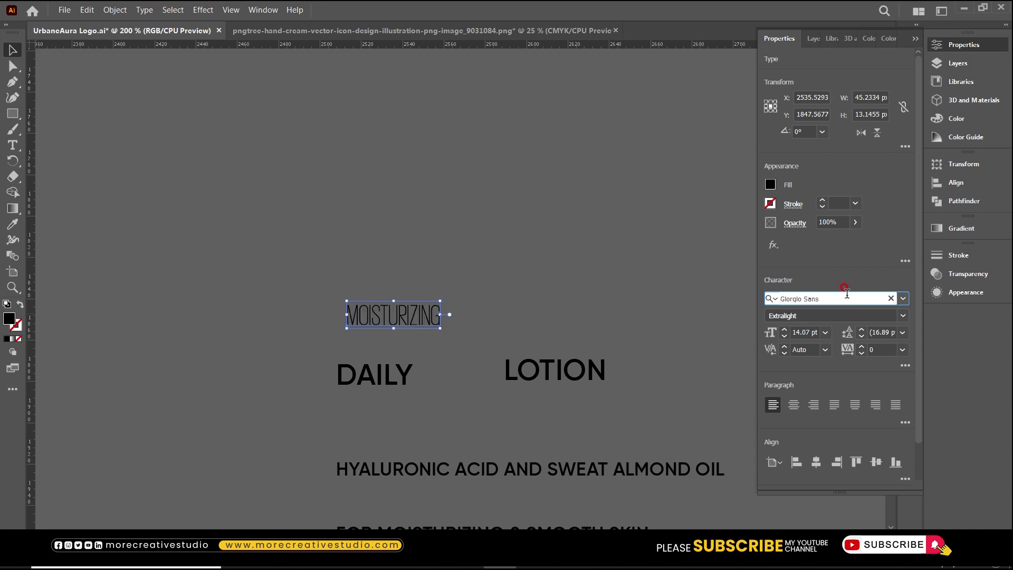
scroll(847, 296, up, 2)
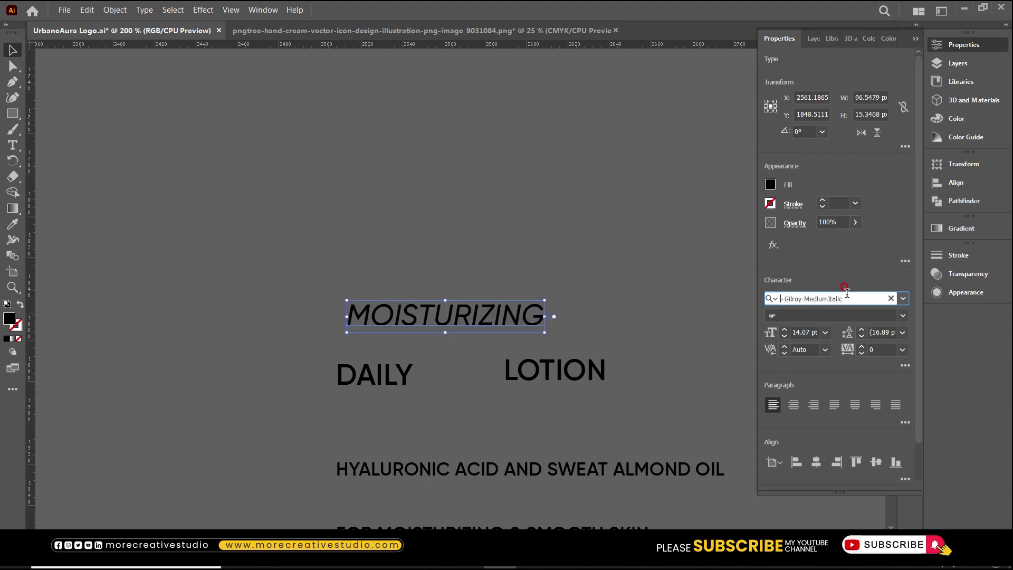
scroll(846, 293, up, 5)
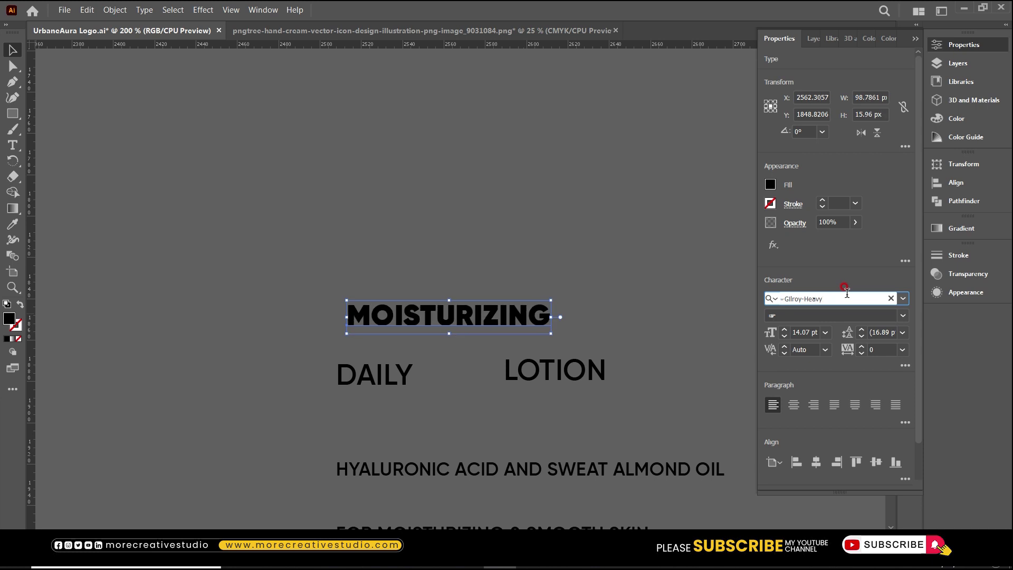
scroll(847, 294, down, 2)
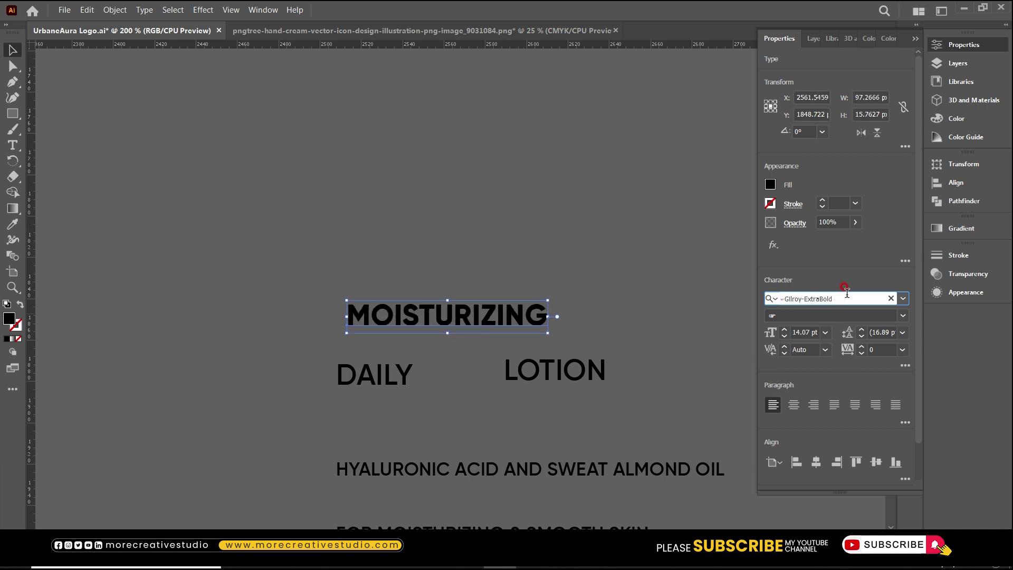
click(499, 375)
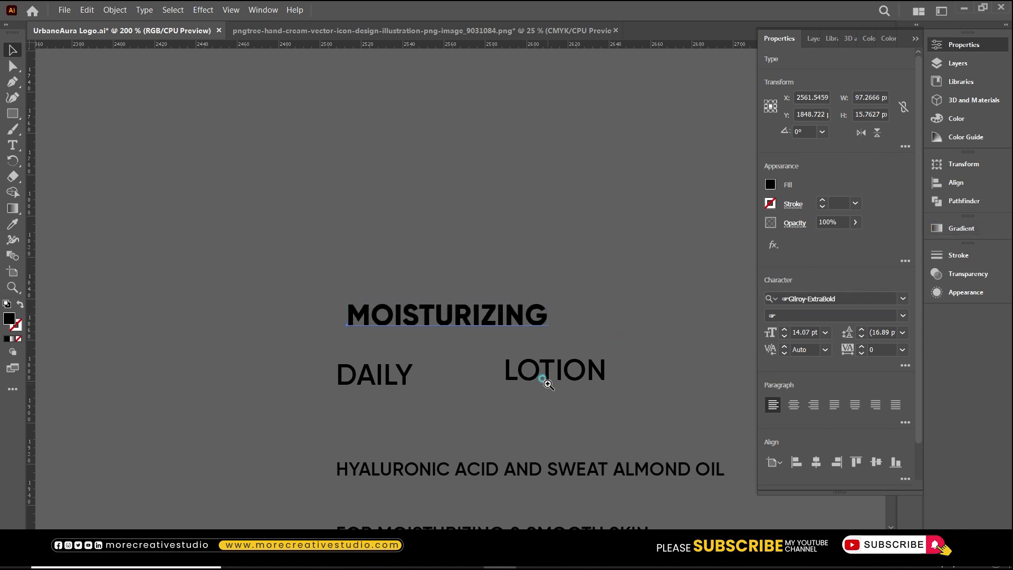
- Scale down "DAILY" and stack the words as a horizontally centred heading, with "DAILY" above and "LOTION" below "MOISTURIZING"
key(ctrl+plus)
drag(235, 286, 328, 158)
drag(487, 271, 325, 226)
drag(311, 262, 333, 123)
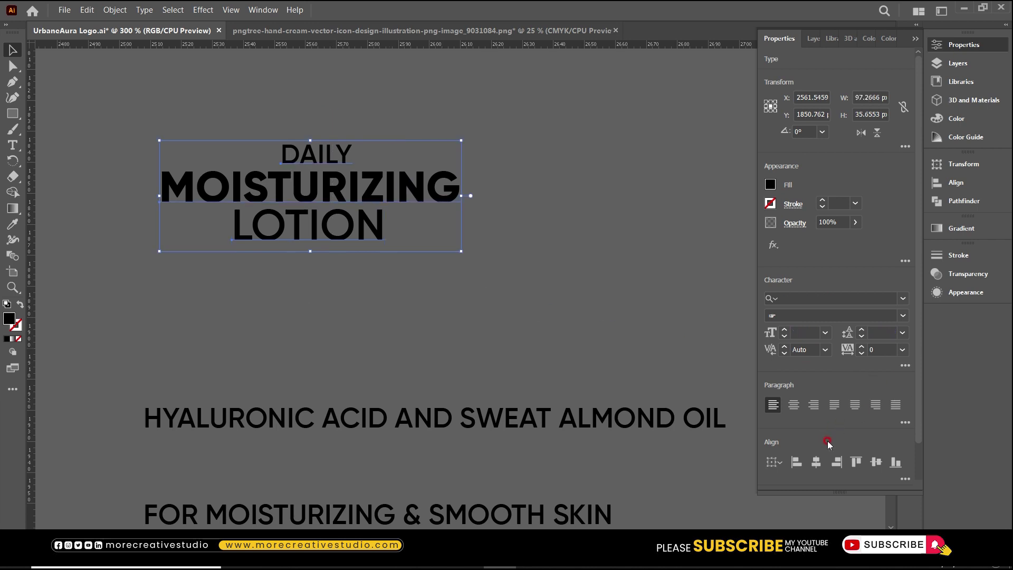
click(816, 462)
click(441, 327)
- Copy the text style of "MOISTURIZING" onto "LOTION" with the Eyedropper tool
click(343, 236)
key(i)
click(361, 182)
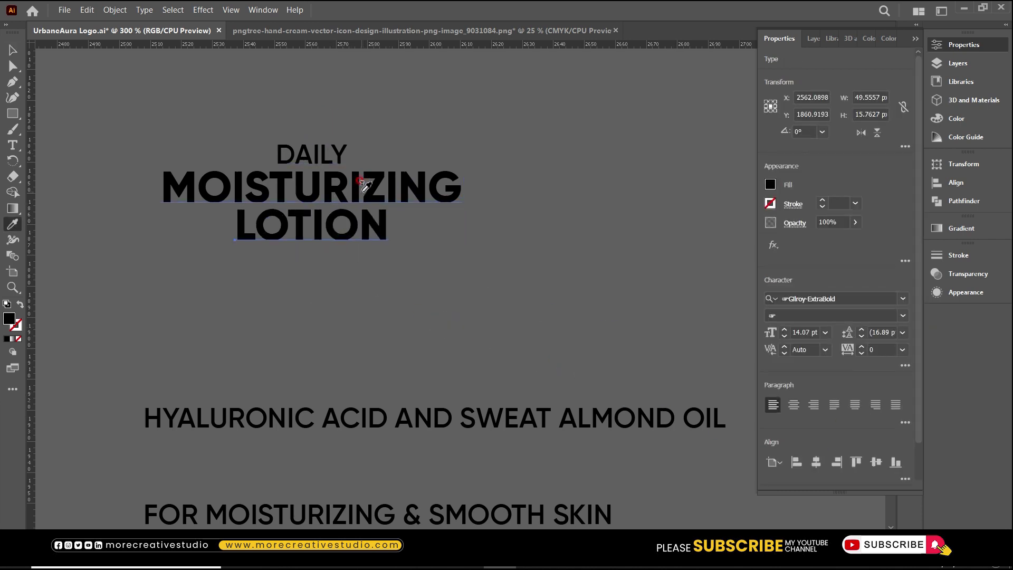
key(v)
click(360, 277)
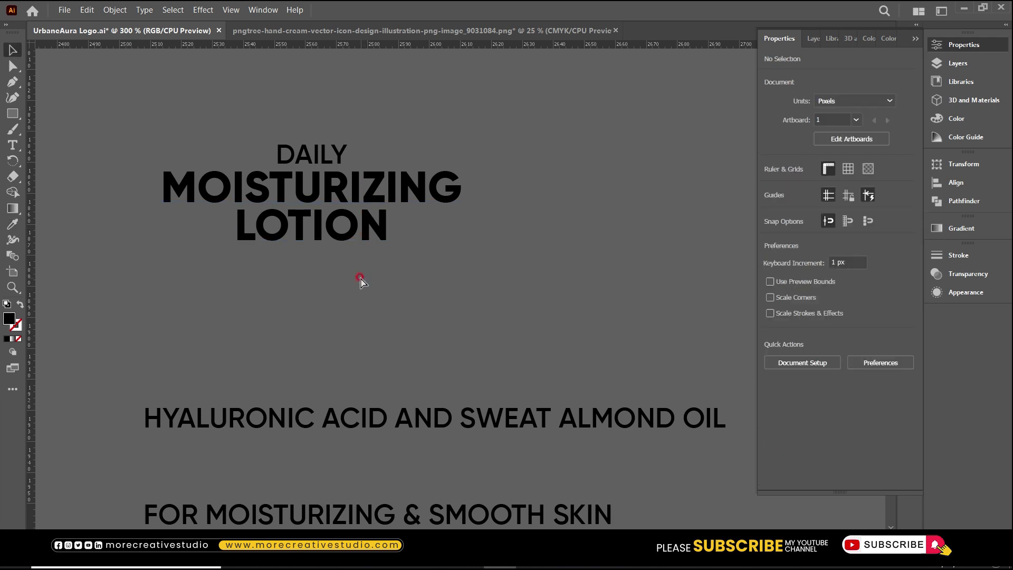
- Move the "HYALURONIC ACID AND SWEAT ALMOND OIL" line under "LOTION" and scale it to about 4.59 pt, matching the width of "MOISTURIZING"
key(ctrl+minus)
drag(316, 377, 320, 282)
drag(641, 292, 456, 307)
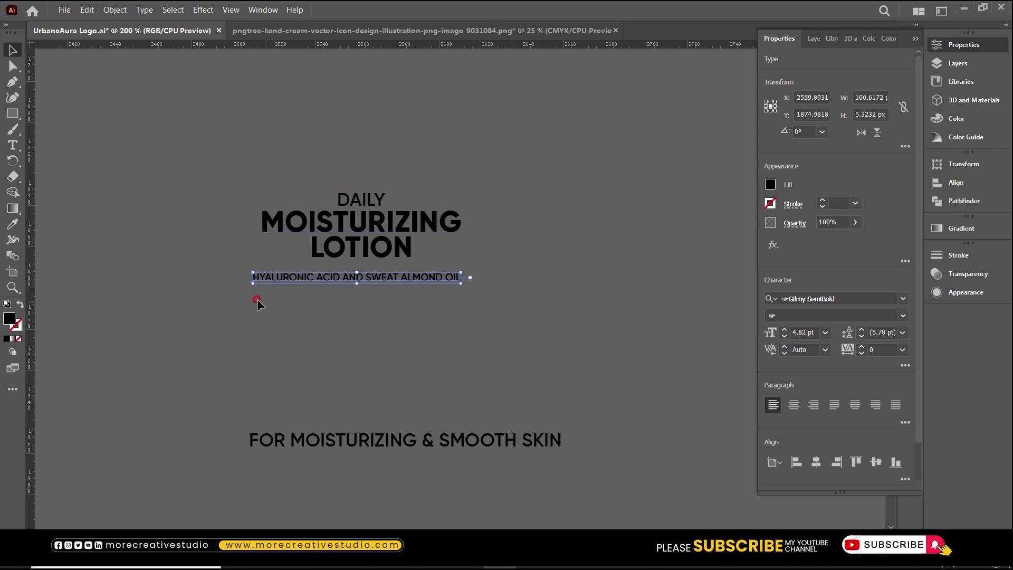
drag(253, 278, 259, 280)
click(355, 328)
- Move the "HYALURONIC ACID AND SWEAT ALMOND OIL" line further down to widen the gap below "LOTION"
click(369, 283)
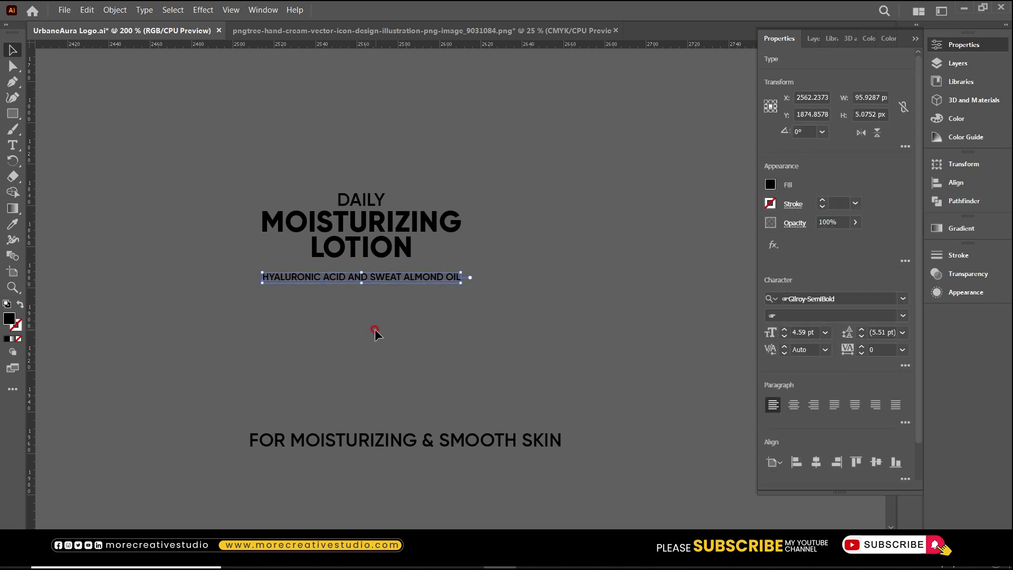
key(shift+Down)
scroll(375, 332, down, 4)
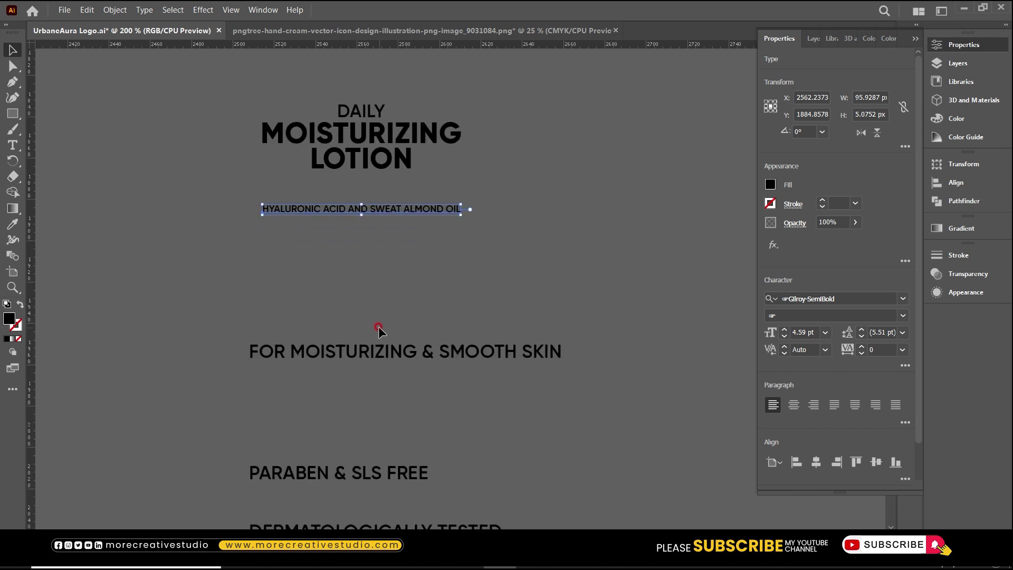
scroll(353, 276, up, 2)
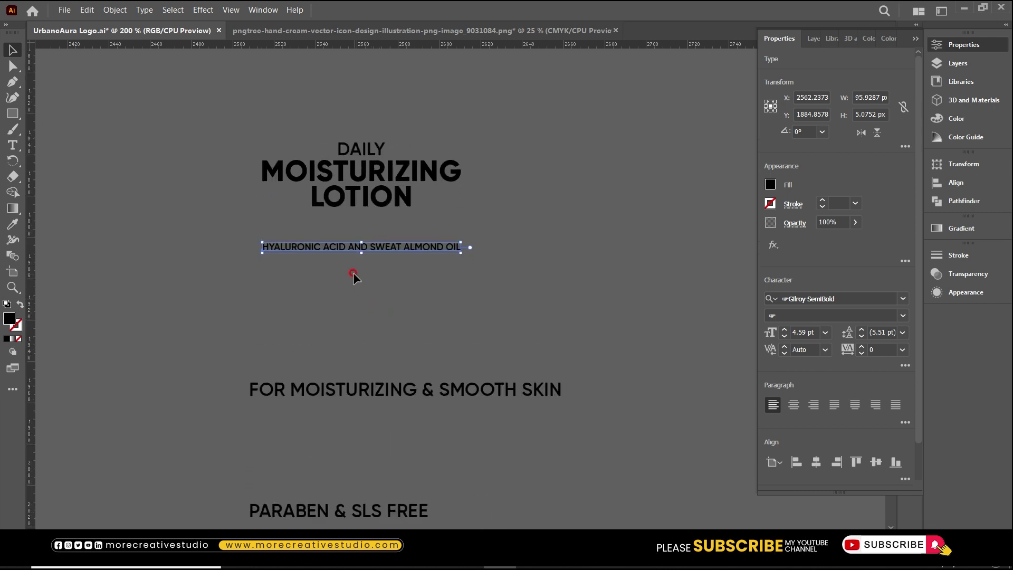
drag(372, 247, 377, 246)
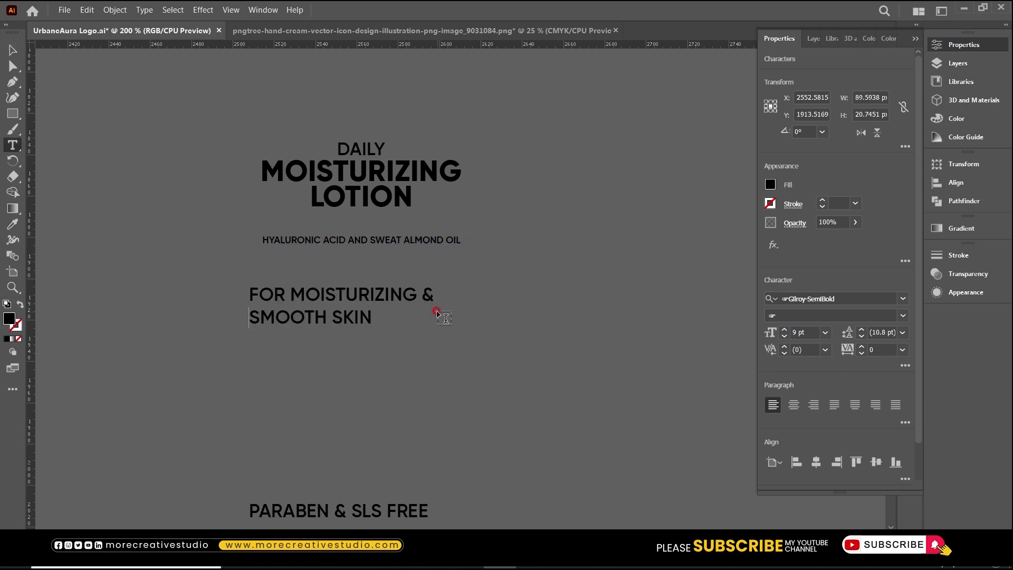
- Tighten the leading of the two-line "FOR MOISTURIZING & SMOOTH SKIN" text to 8.8 pt
click(436, 311)
triple_click(437, 312)
key(alt+Up)
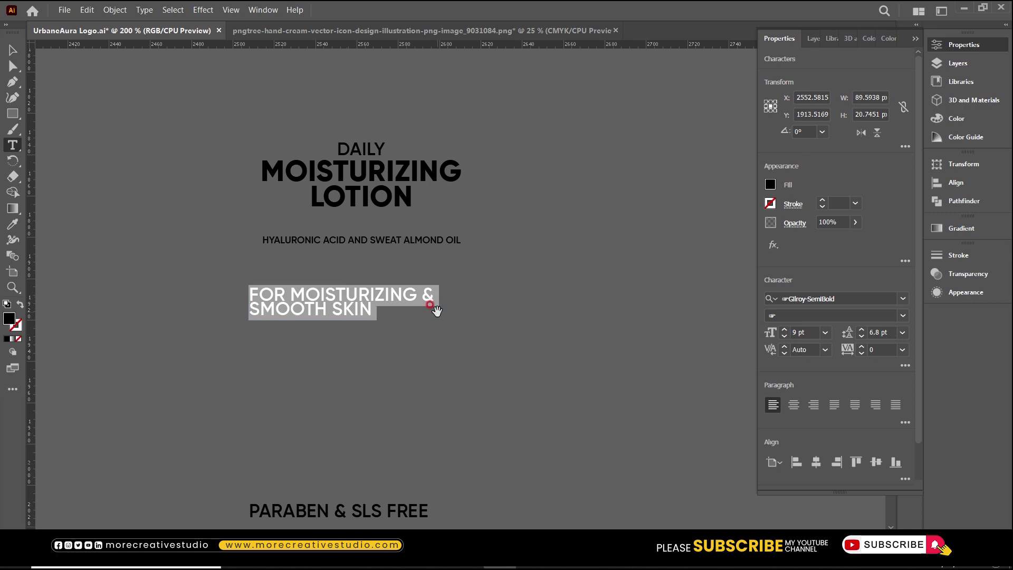
key(Escape)
click(436, 312)
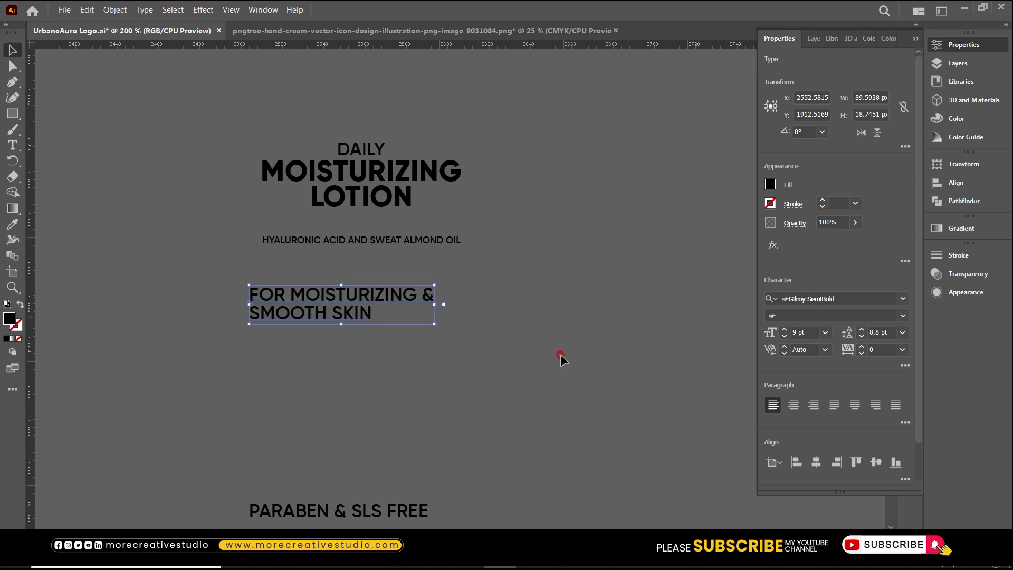
- Centre-align the "FOR MOISTURIZING & SMOOTH SKIN" paragraph and align it horizontally with the heading and ingredient line above
click(790, 408)
drag(268, 310, 383, 311)
drag(314, 361, 384, 114)
click(815, 463)
click(425, 388)
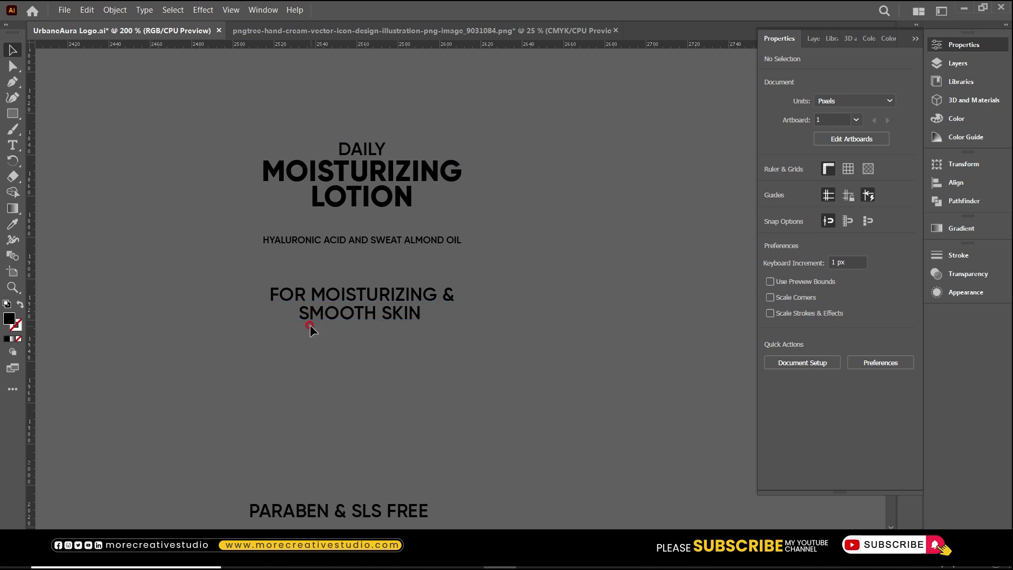
- Draw a thin black rectangle about 92 px wide and 1.8 px high just below the "HYALURONIC ACID AND SWEAT ALMOND OIL" line
scroll(323, 317, up, 3)
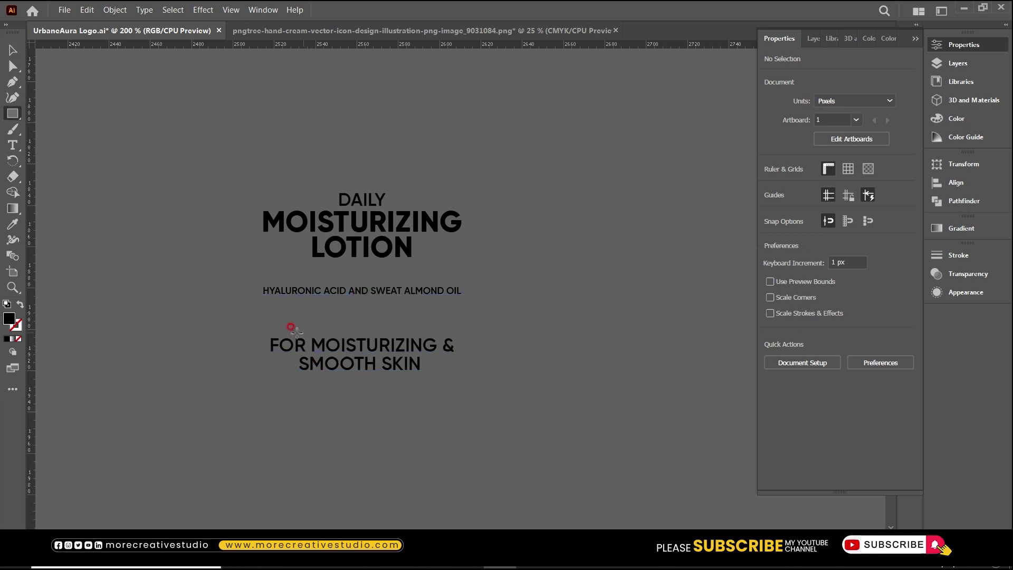
key(m)
mouse_move(263, 322)
mouse_down()
mouse_move(456, 326)
mouse_move(414, 298)
mouse_up()
key(v)
click(491, 346)
key(ctrl+space)
drag(221, 183, 560, 442)
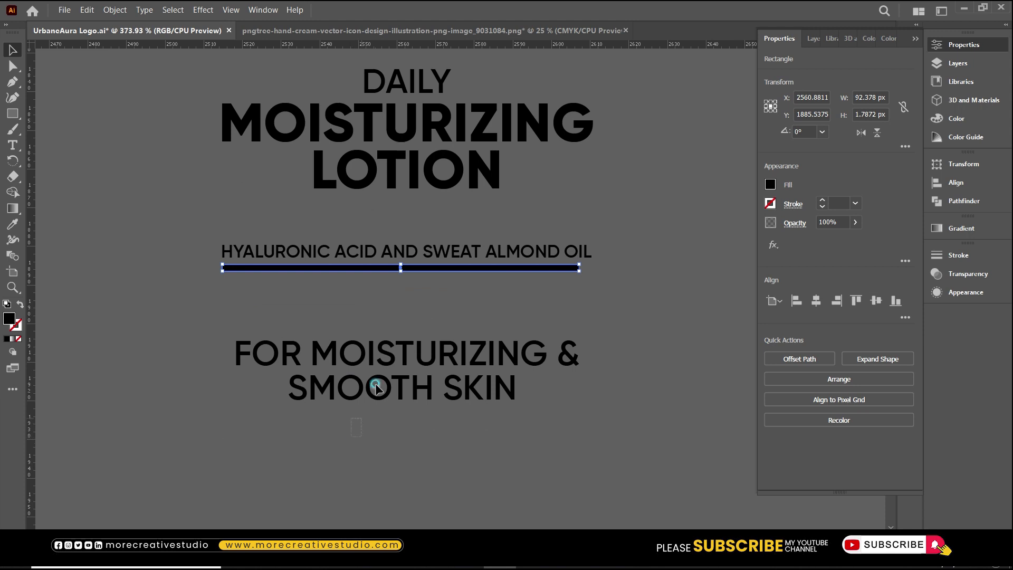
- Align all the label text lines and the thin bar to a common horizontal centre
scroll(496, 228, up, 2)
key(ctrl+a)
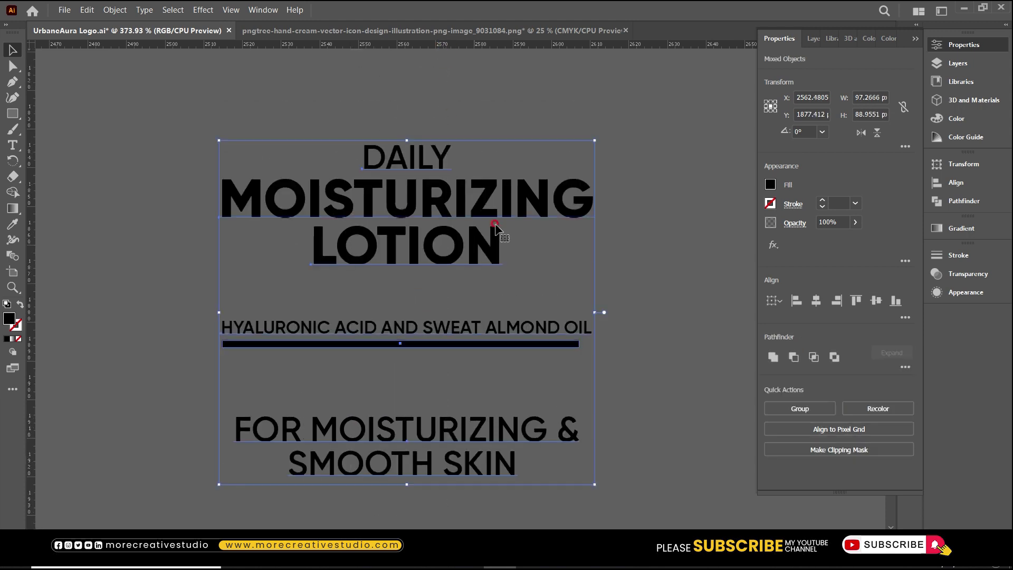
click(816, 300)
click(683, 306)
- Widen the thin bar from its centre to about 95.3 px to match the width of the ingredient line above
click(511, 345)
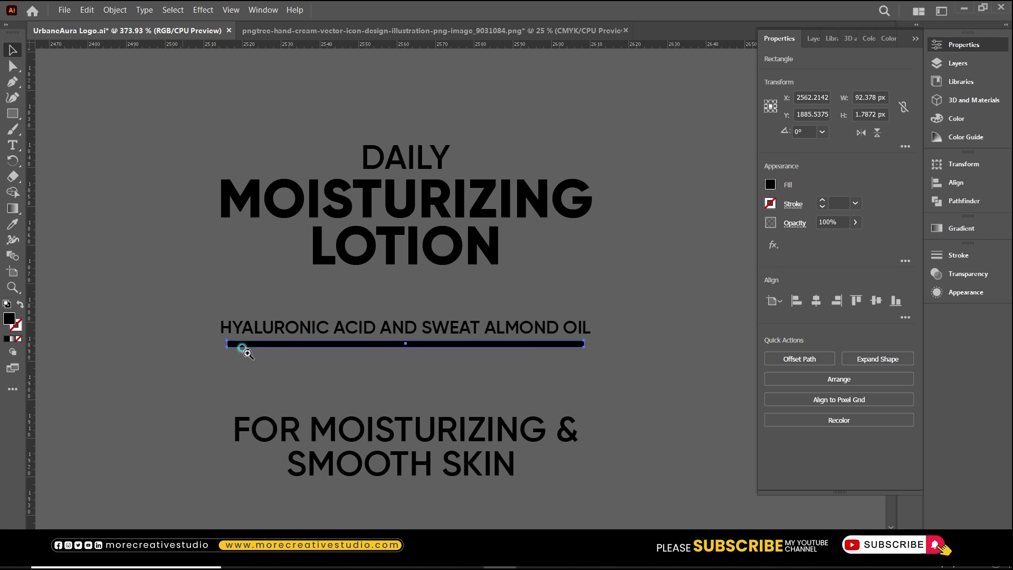
scroll(238, 349, up, 5)
drag(420, 286, 386, 285)
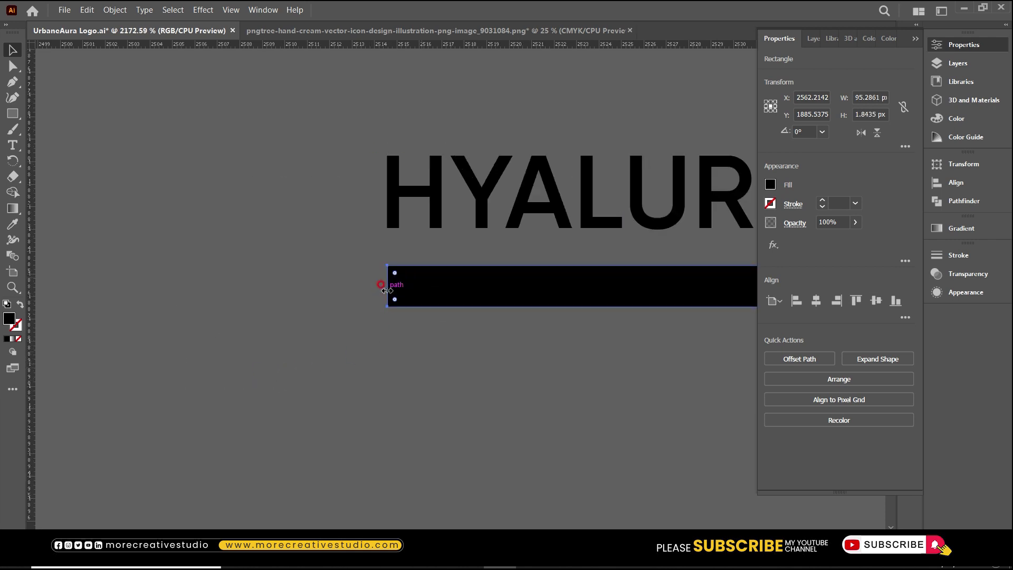
scroll(387, 291, down, 6)
key(ctrl+minus)
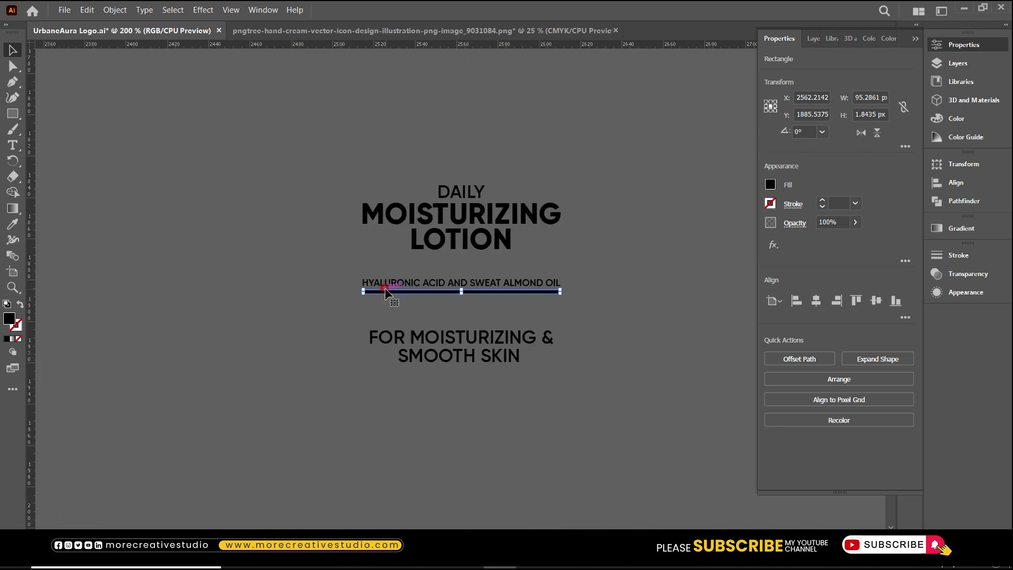
- Fill the bar with a linear white-to-black gradient and add alternating grey and light stops at about 37%, 55%, 70%, 85% and 90%
drag(319, 133, 597, 387)
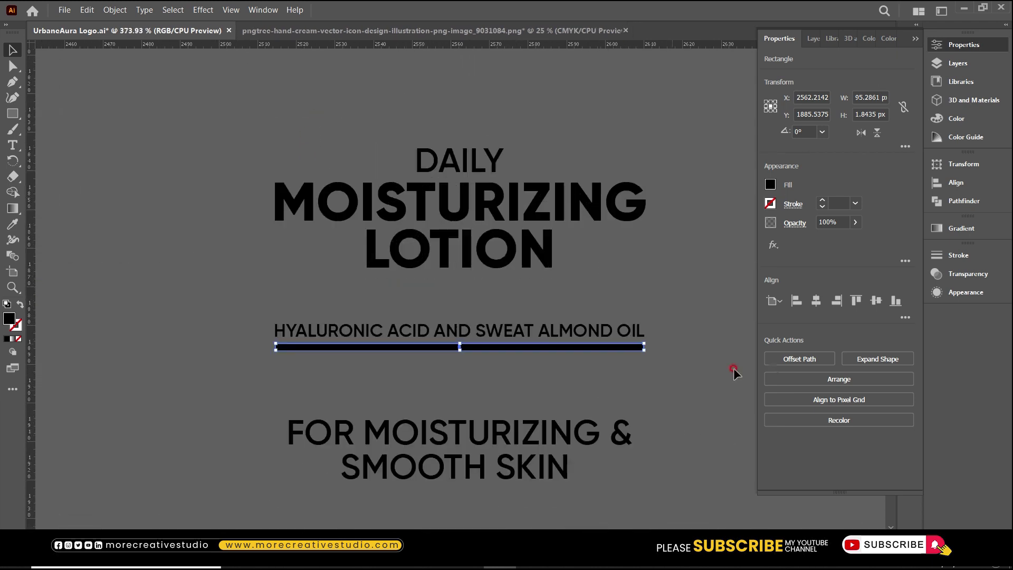
click(942, 229)
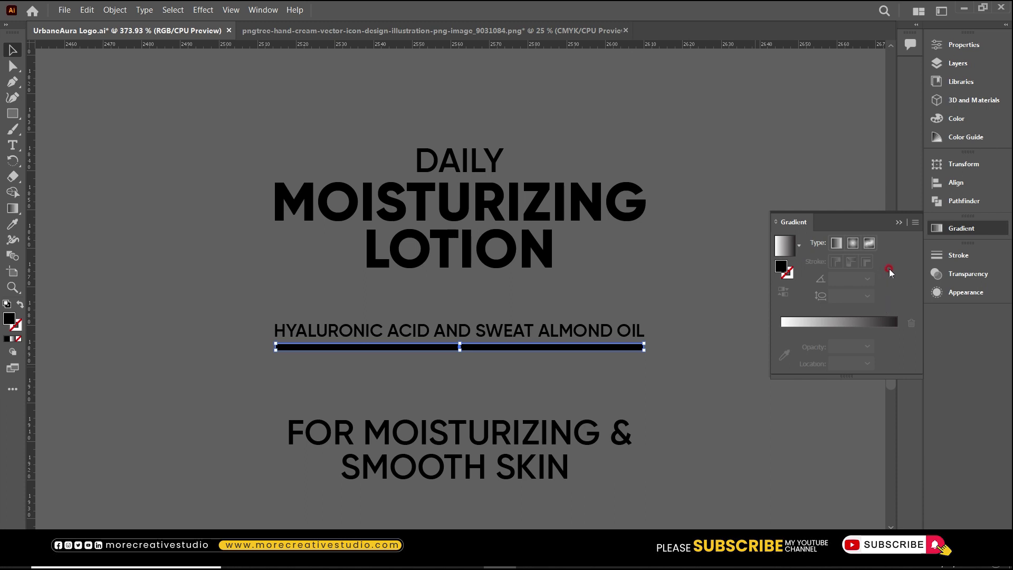
click(914, 224)
click(876, 273)
click(835, 324)
click(824, 346)
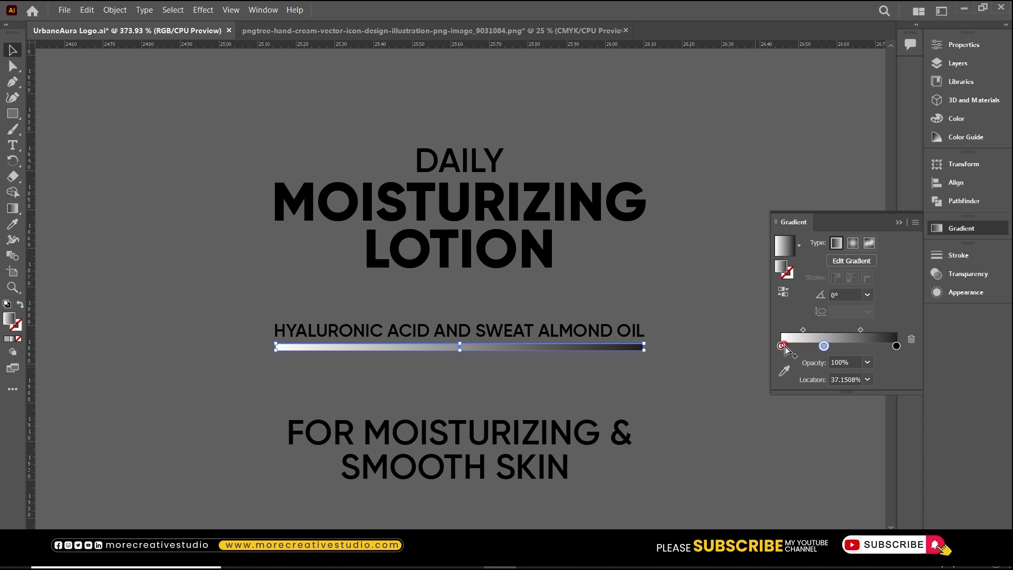
click(862, 348)
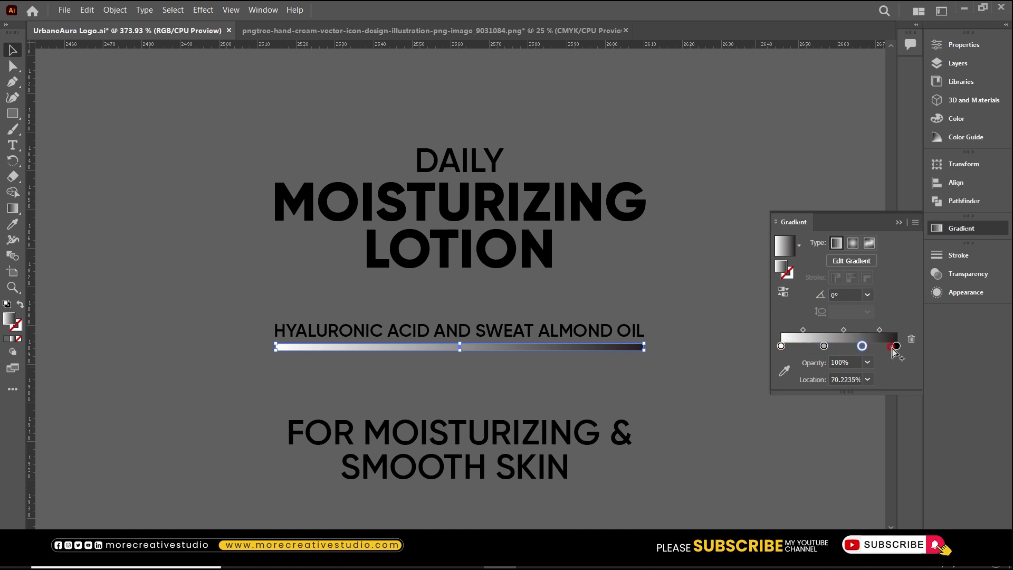
click(885, 349)
click(845, 348)
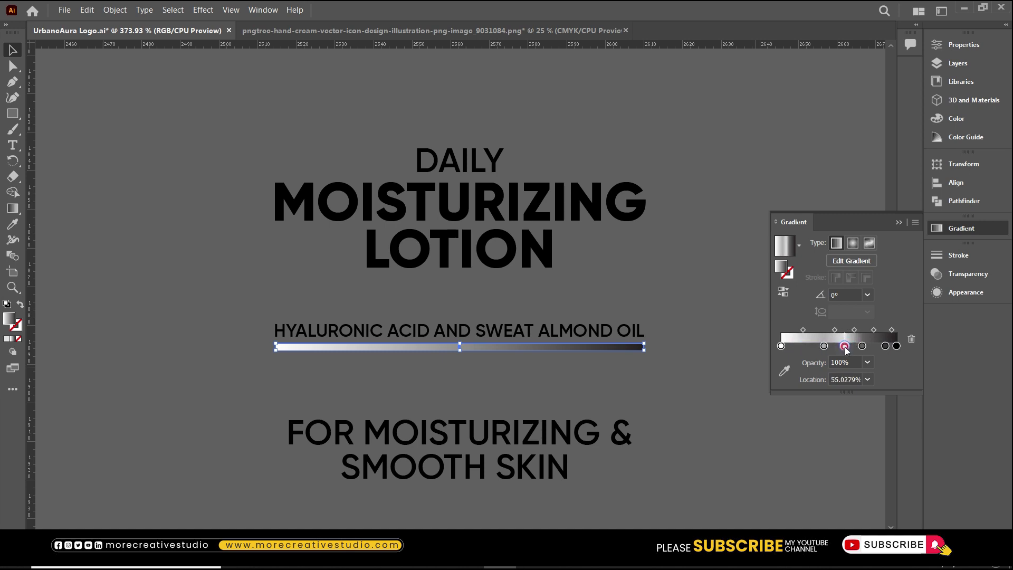
click(879, 347)
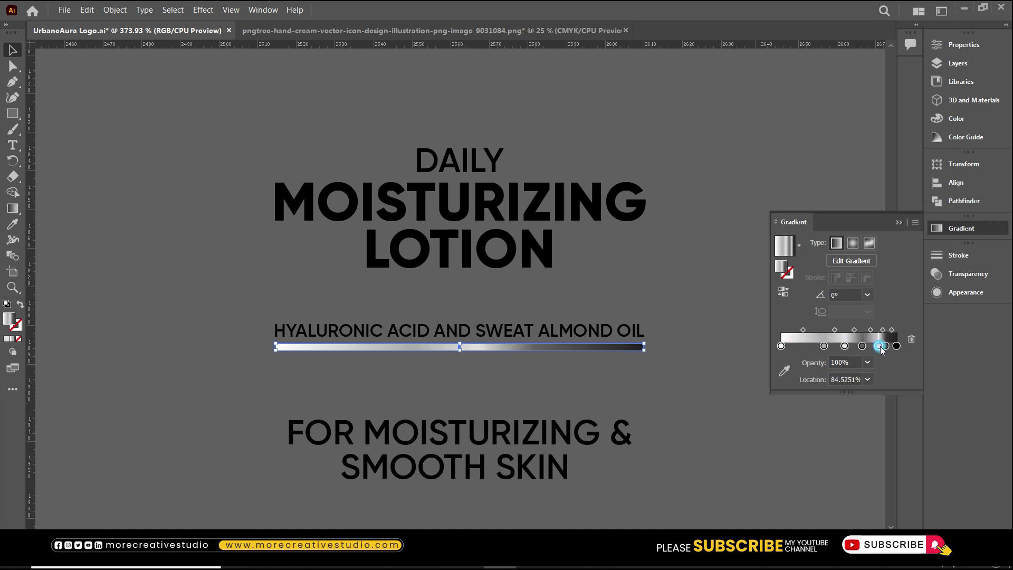
- Remove the black end stop from the bar's gradient, put a dark grey stop at the end and a light one at about 88.5%
drag(899, 351, 896, 382)
drag(875, 348, 886, 350)
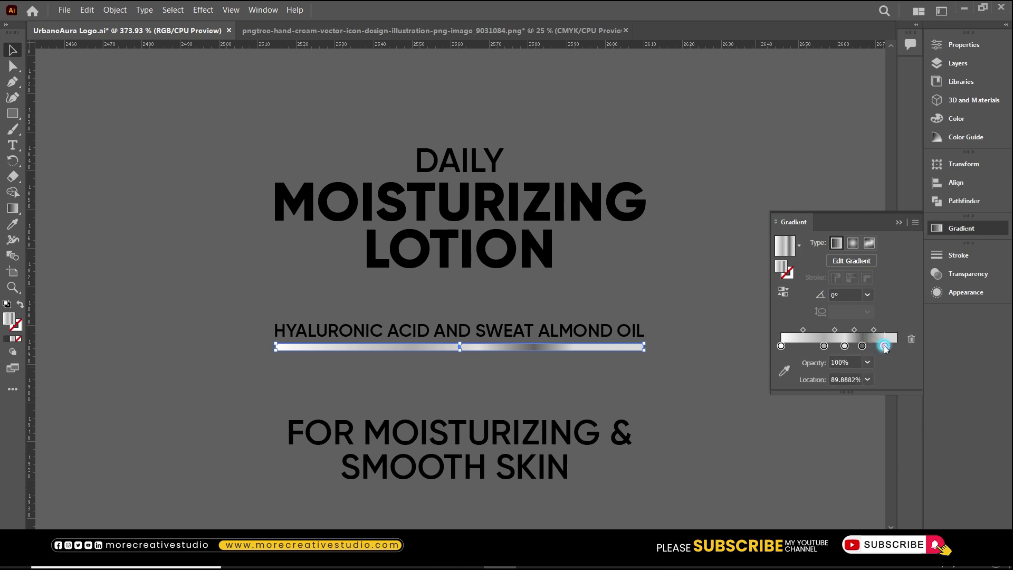
click(864, 347)
click(887, 346)
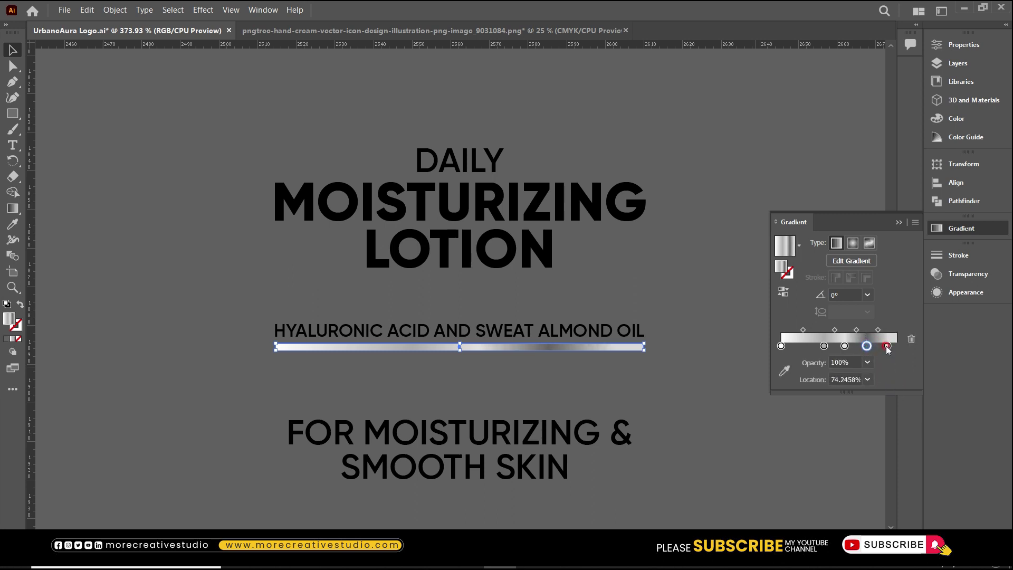
mouse_move(885, 349)
mouse_down()
mouse_move(856, 350)
mouse_move(895, 349)
mouse_move(878, 353)
mouse_up()
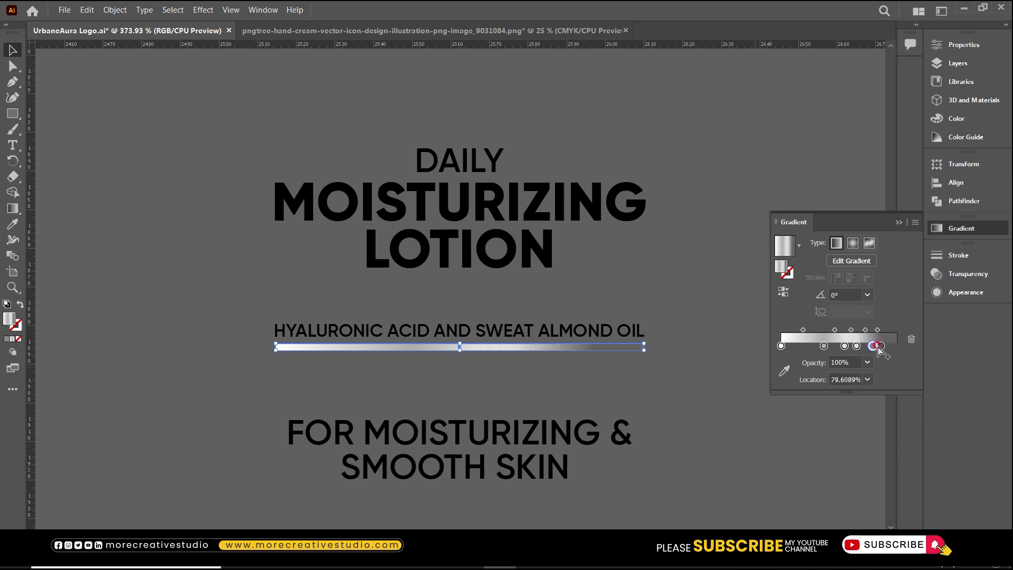
mouse_move(884, 349)
mouse_down()
mouse_move(898, 346)
mouse_move(862, 348)
mouse_move(886, 351)
mouse_up()
click(873, 347)
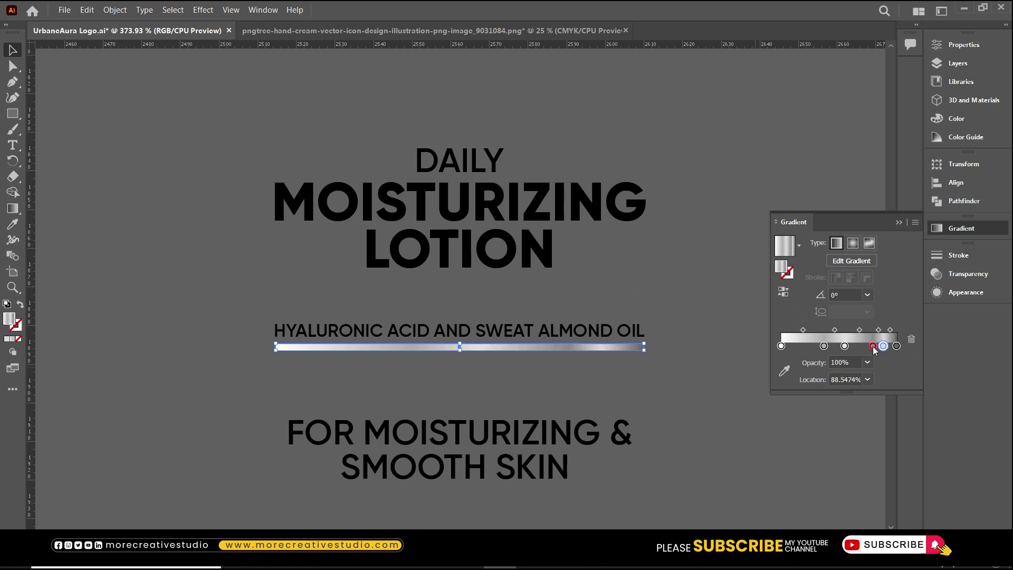
click(883, 349)
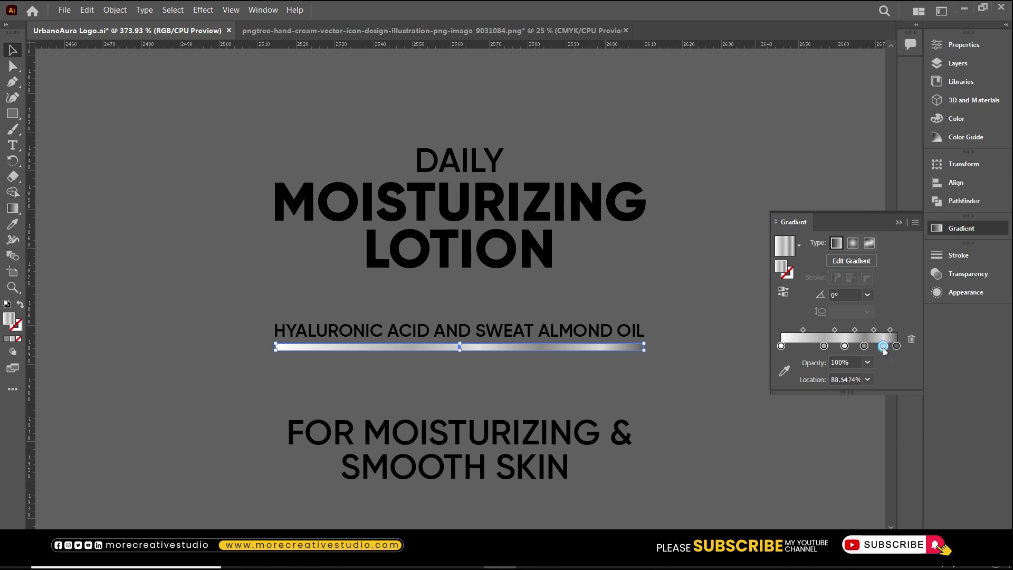
- Space the gradient's inner stops more evenly, with a dark stop at about 64.4% and the last light stop at about 83.2%
click(834, 348)
drag(827, 349, 858, 351)
click(881, 347)
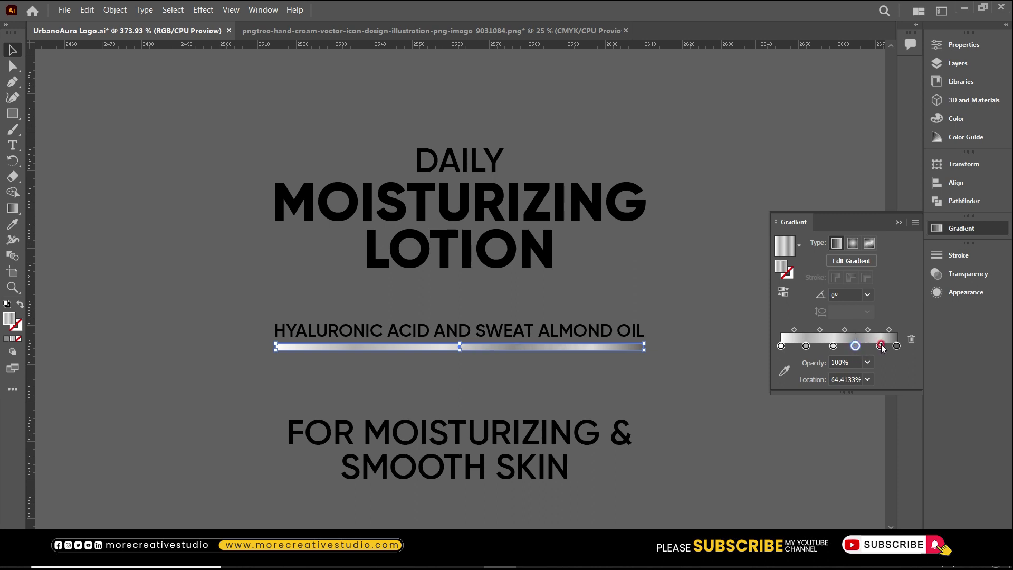
click(856, 347)
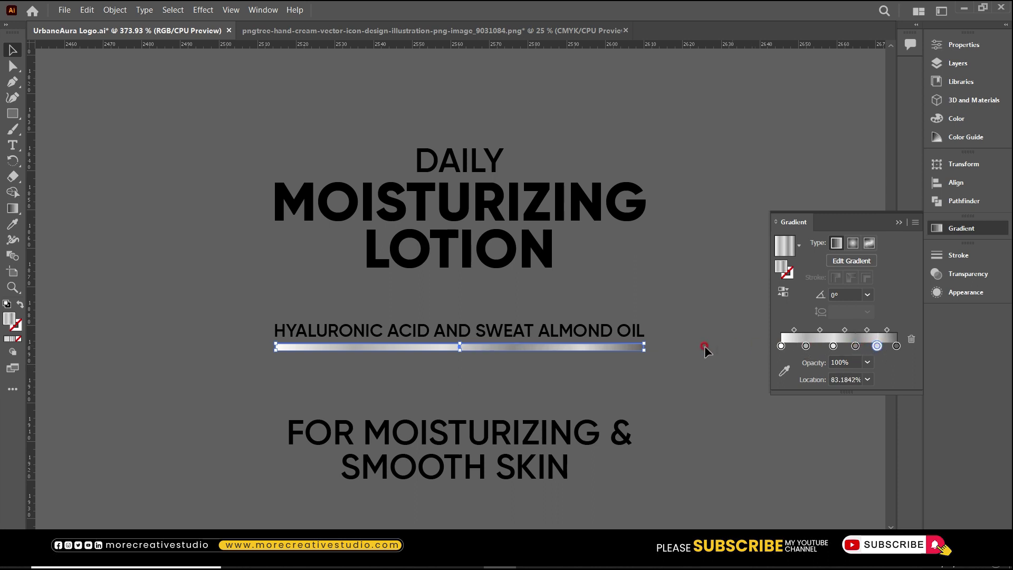
- Replace the gradient's white starting stop with the grey stop at 0%, then respace the inner stops with the last light one at about 77.8%
click(806, 346)
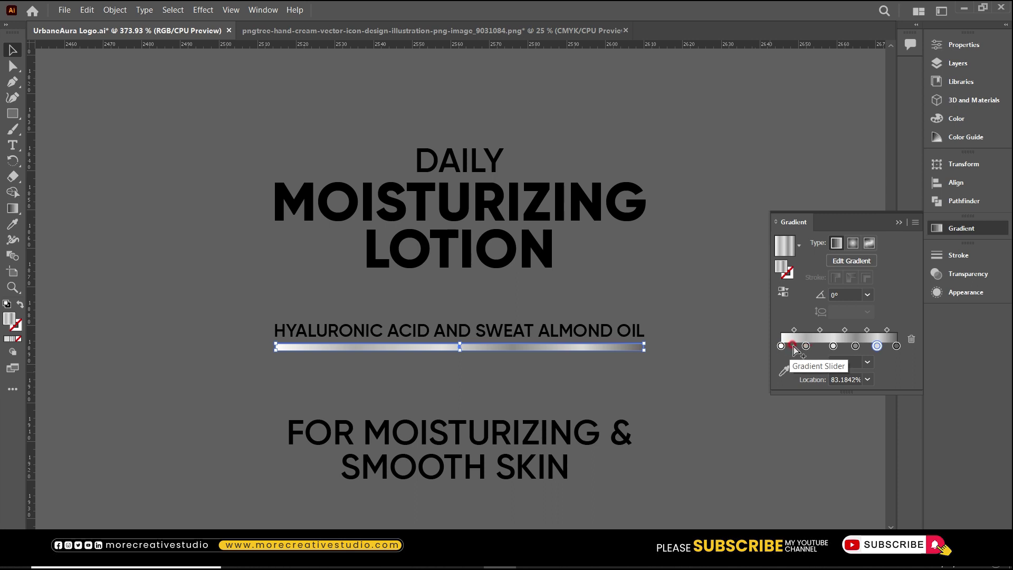
mouse_move(784, 347)
mouse_down()
mouse_move(782, 371)
mouse_move(777, 347)
mouse_up()
click(847, 358)
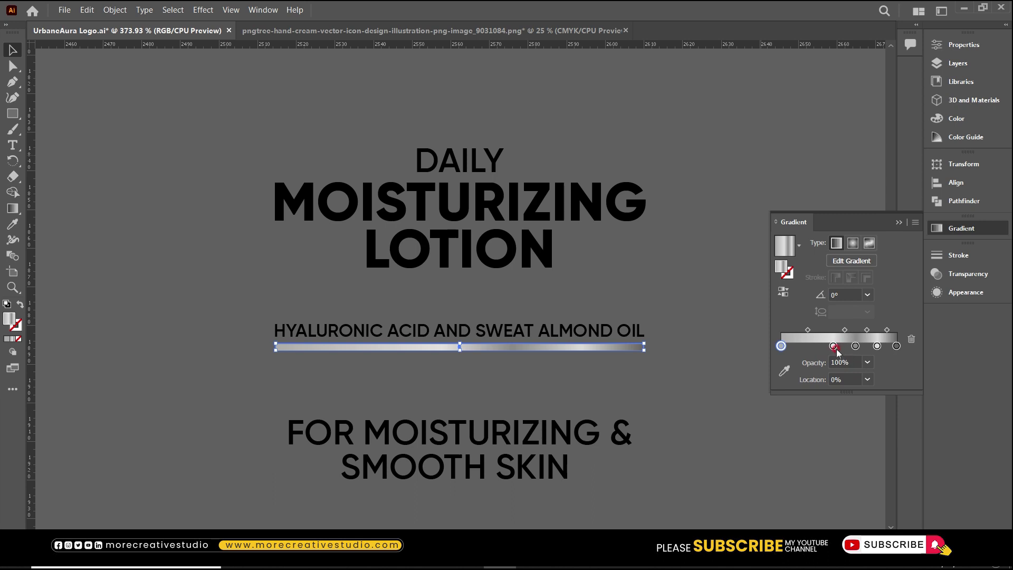
mouse_move(833, 347)
mouse_down()
mouse_move(816, 347)
mouse_move(870, 346)
mouse_up()
click(856, 346)
click(654, 351)
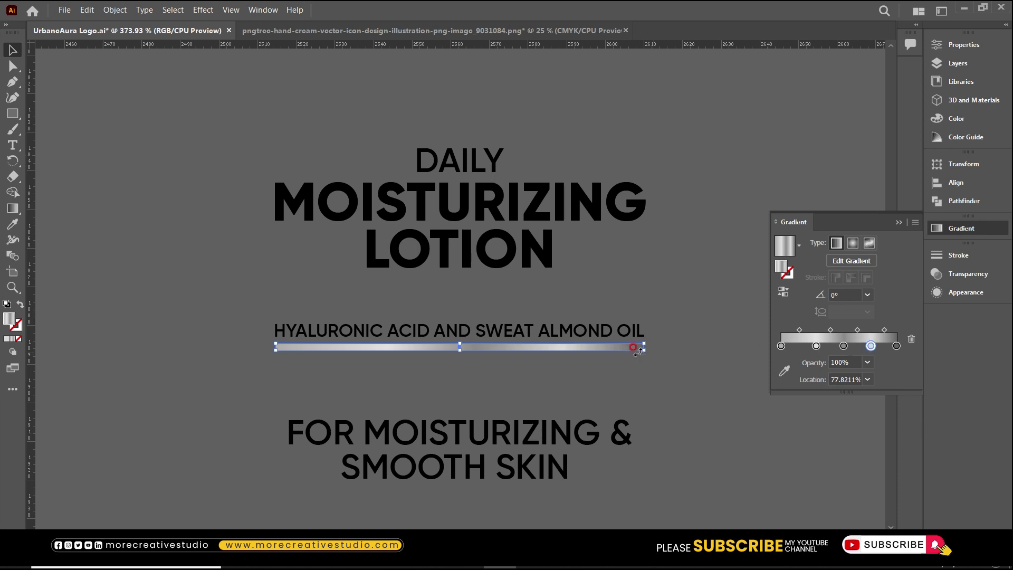
click(529, 374)
- Move the jar, hand and face icons from below the claims to above the "PARABEN & SLS FREE" line
scroll(528, 370, down, 4)
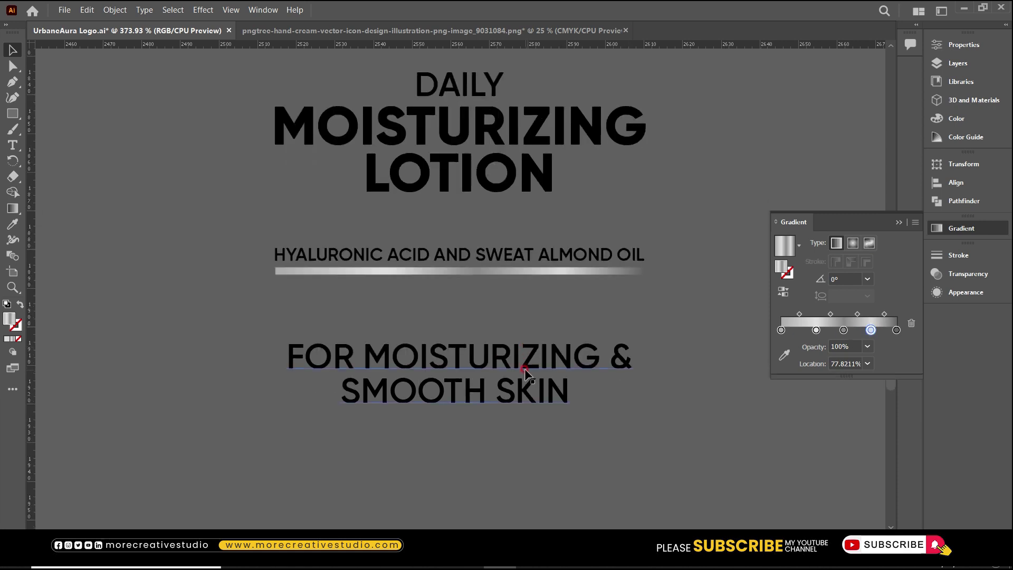
key(ctrl+minus)
key(ctrl+minus)
key(ctrl+minus)
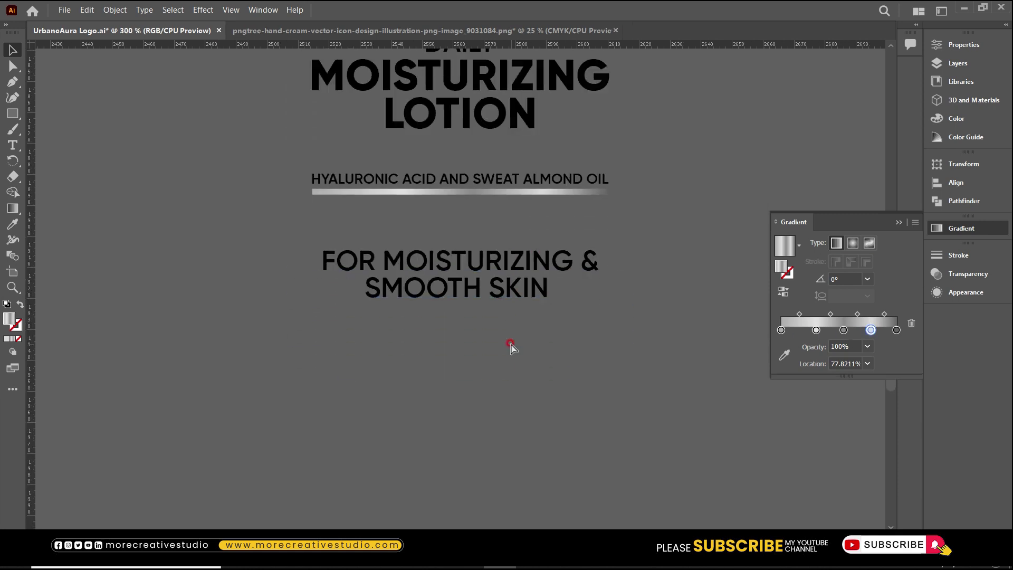
scroll(511, 348, down, 2)
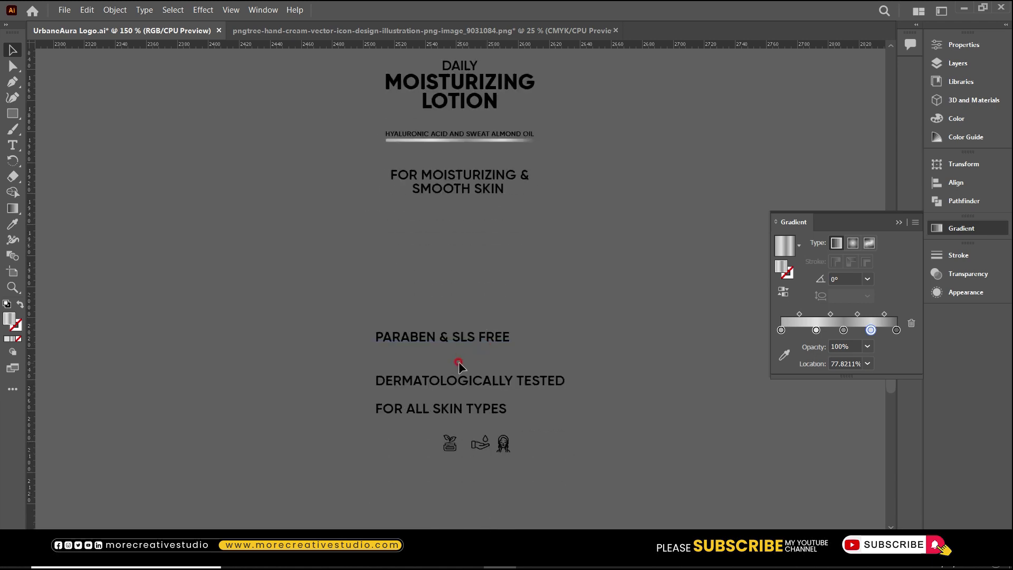
scroll(458, 364, up, 1)
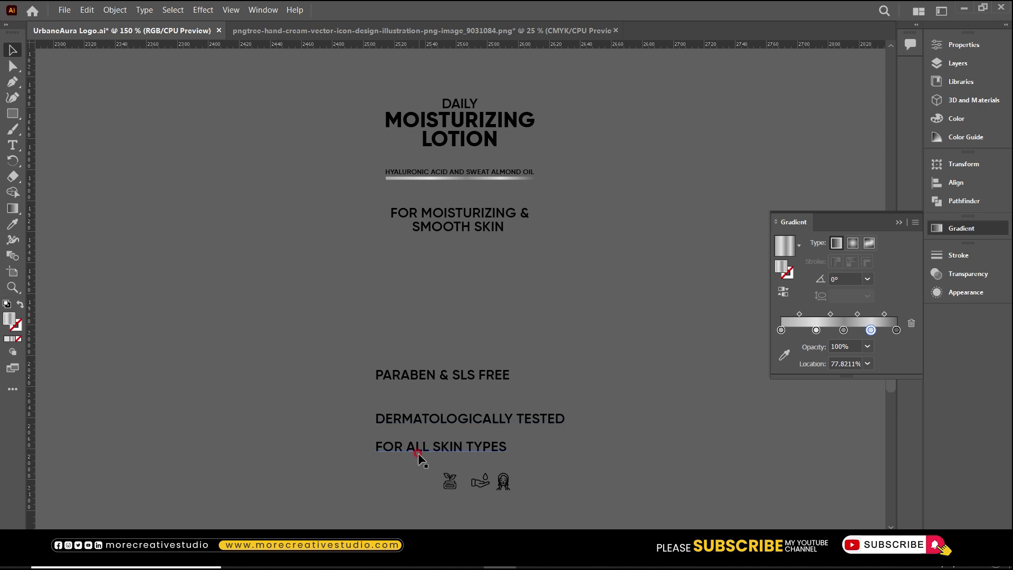
click(464, 480)
drag(521, 495, 452, 309)
- Copy the ingredient line's small text style onto the three claim lines with the Eyedropper
click(443, 463)
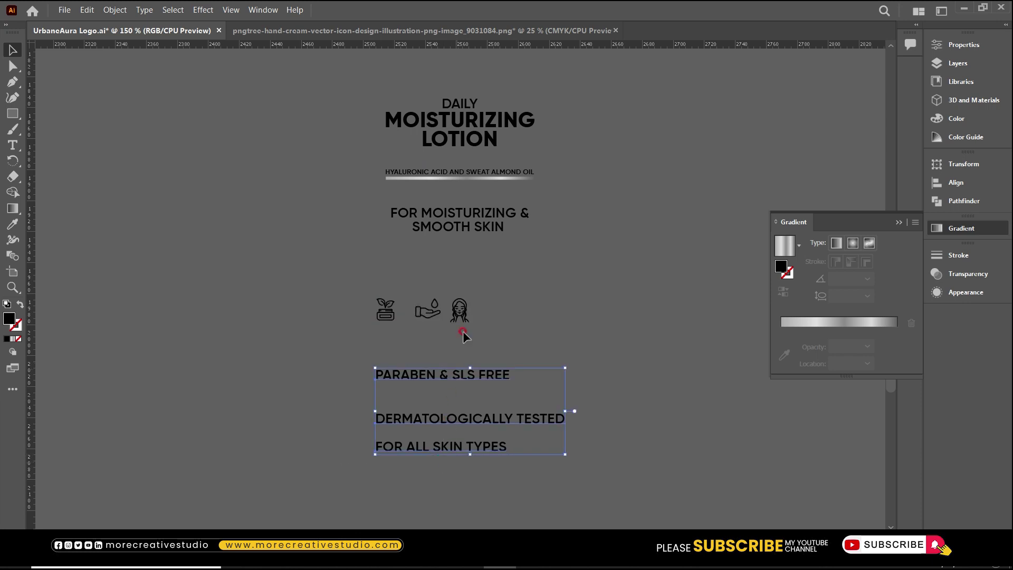
key(i)
click(435, 358)
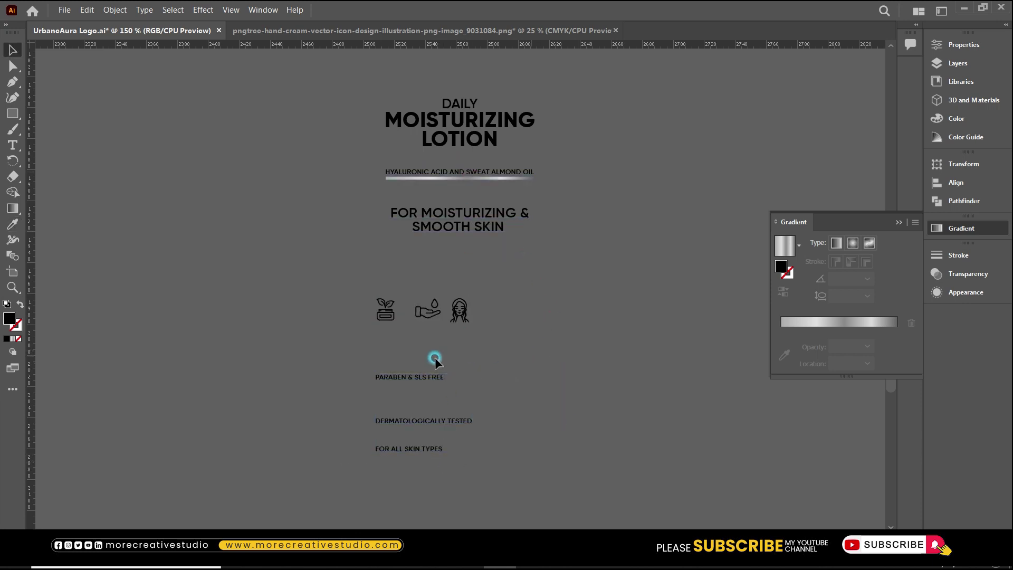
drag(485, 395, 620, 473)
- Draw a filled circle centred over the plant-jar icon, large enough to cover it with a margin
scroll(261, 226, up, 7)
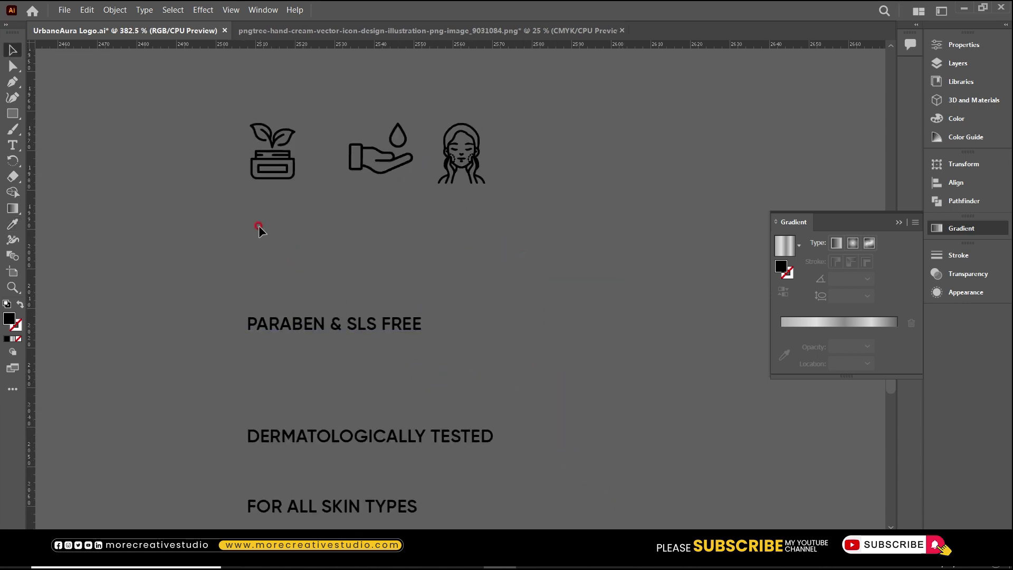
drag(21, 115, 50, 137)
drag(273, 203, 285, 249)
key(v)
scroll(273, 252, up, 3)
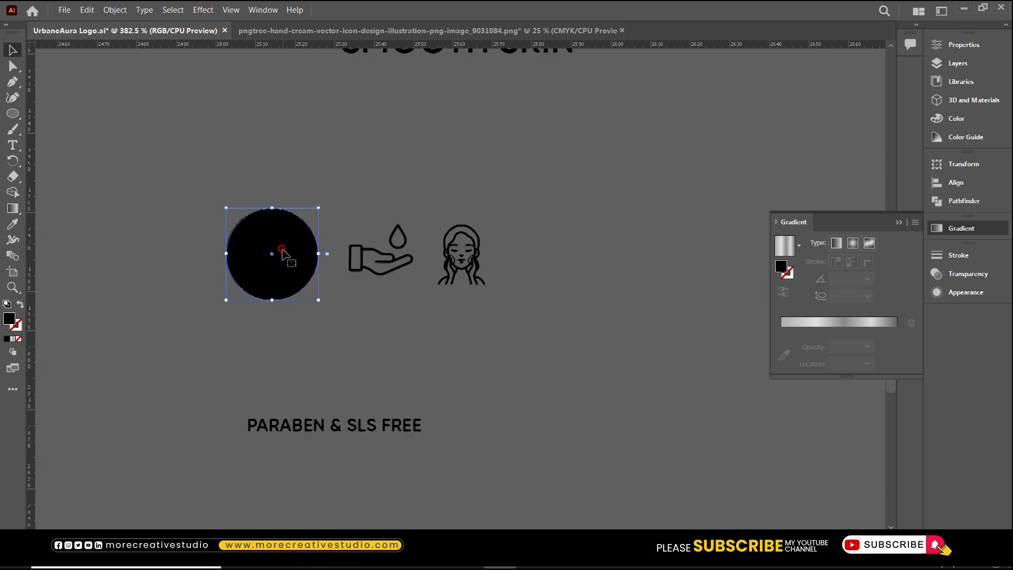
- Sample the metallic gradient of the thin bar onto the circle with the Eyedropper
scroll(169, 281, up, 6)
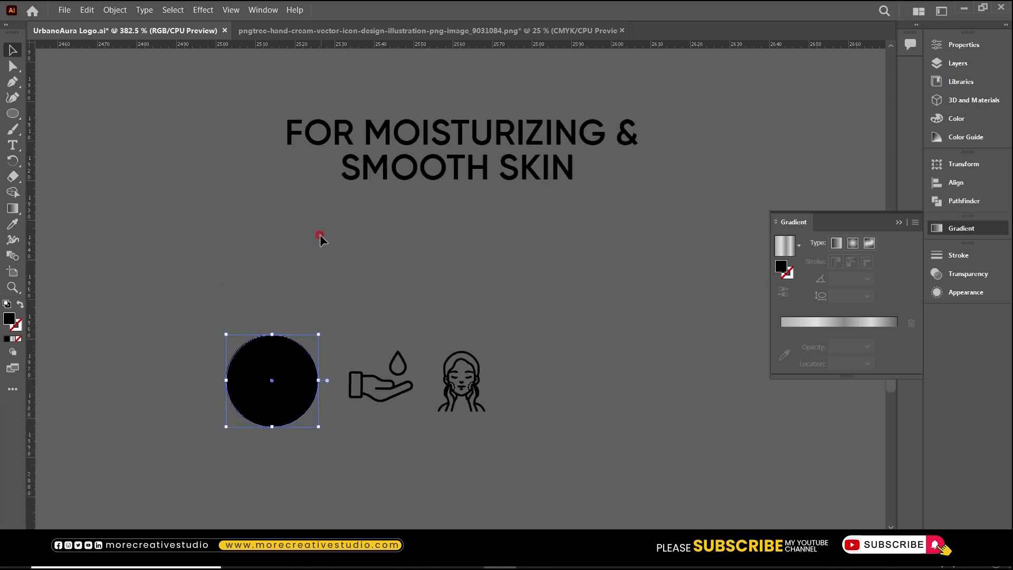
key(i)
click(386, 95)
key(v)
- Add a slightly smaller concentric copy of the gradient circle and subtract it to leave a thin ring around the jar icon
scroll(314, 292, down, 2)
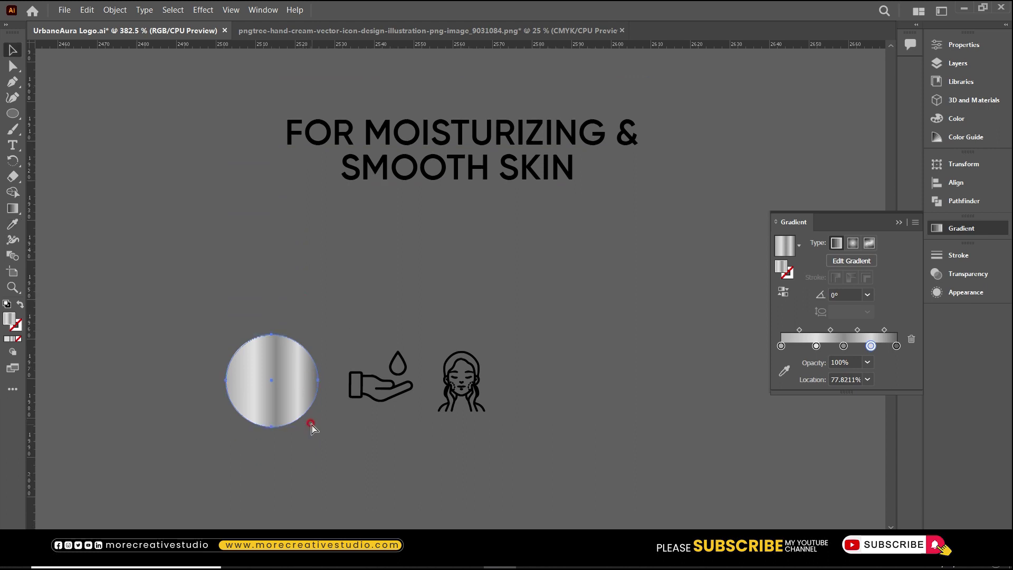
drag(318, 427, 307, 394)
drag(301, 346, 300, 346)
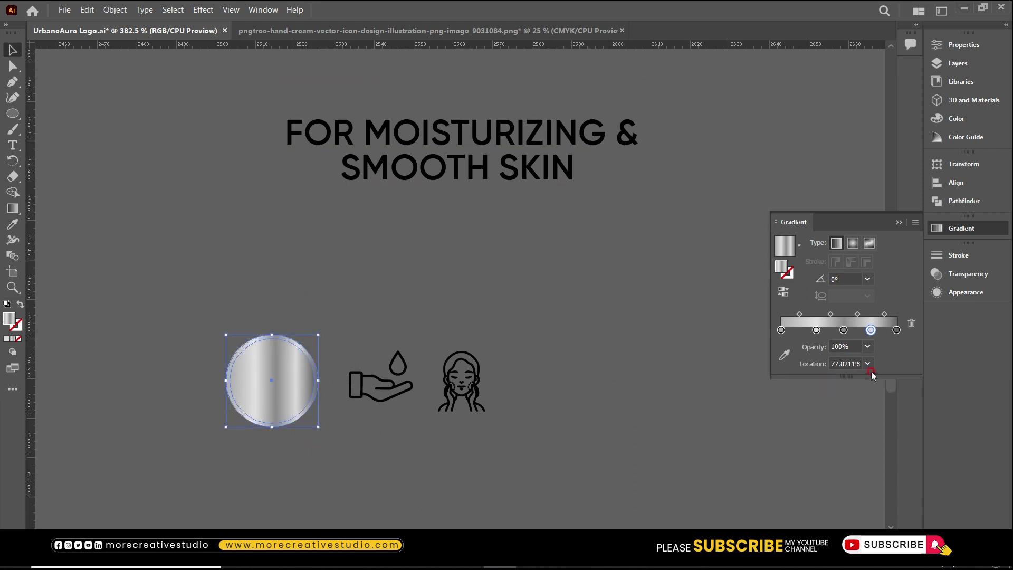
click(955, 201)
click(807, 193)
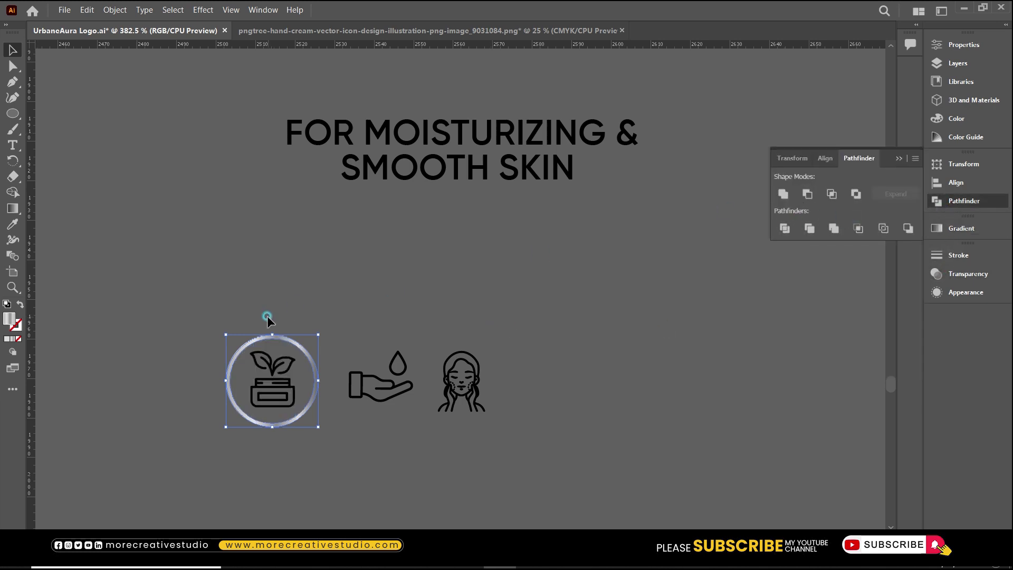
- Select the jar icon with its ring and align their vertical centres
drag(200, 312, 280, 441)
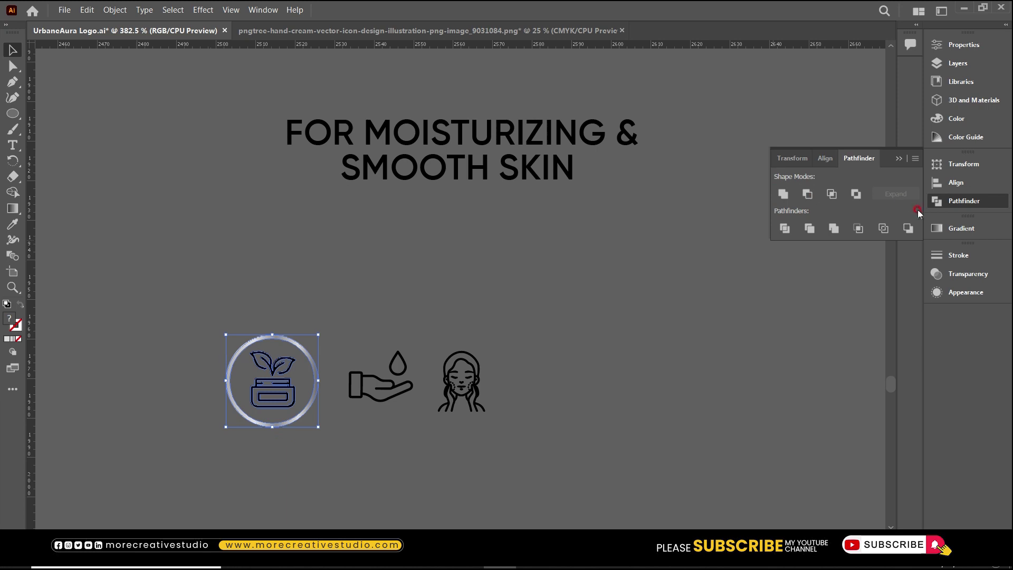
click(955, 182)
click(878, 194)
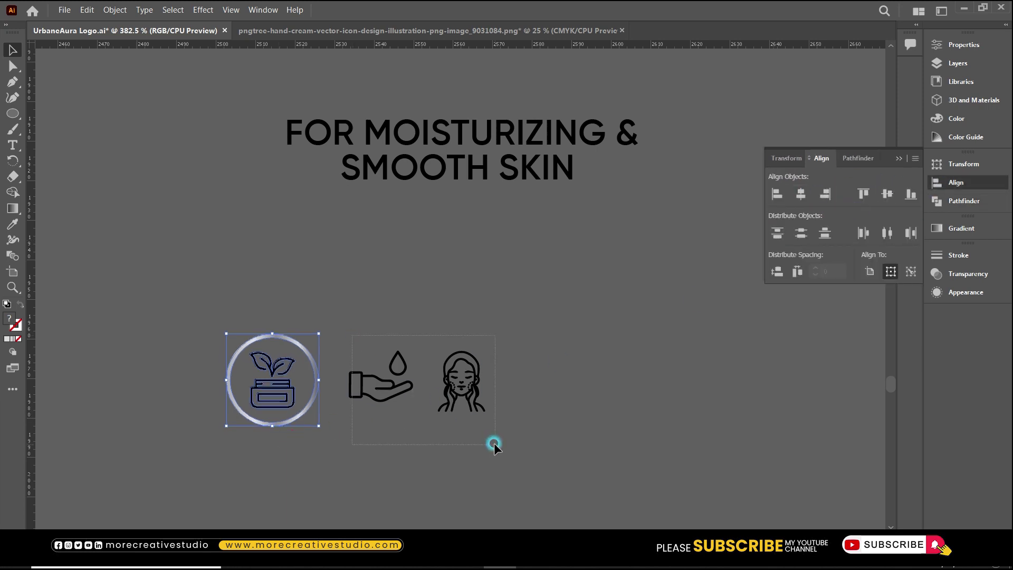
- Move the hand and face icons up out of the row and duplicate the ringed jar icon twice alongside at equal spacing
drag(494, 444, 493, 444)
drag(483, 393, 483, 276)
drag(173, 315, 409, 428)
key(ctrl+d)
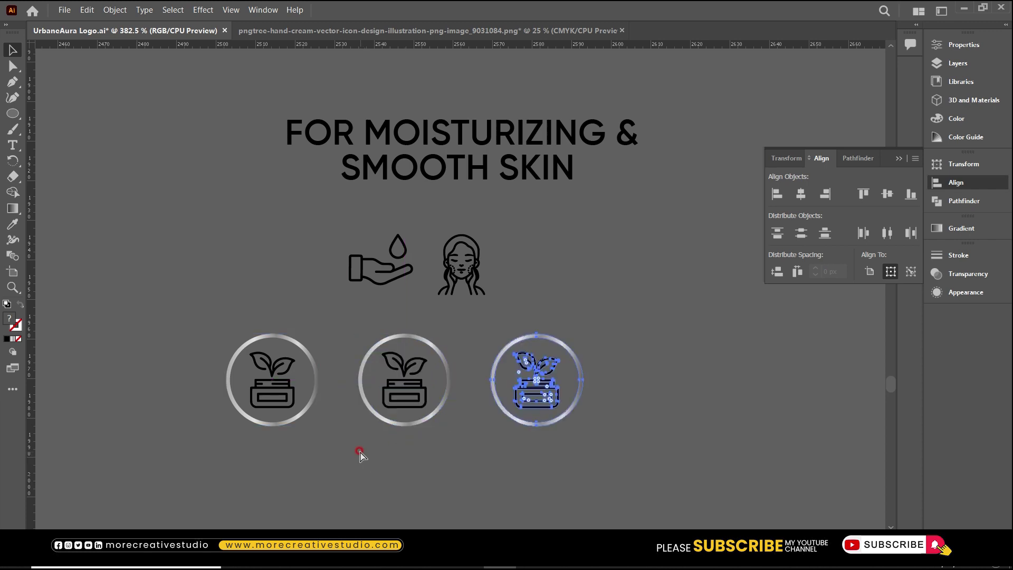
- Delete the jar icon inside the third ring, leaving its ring empty
click(452, 351)
click(477, 295)
scroll(477, 297, down, 10)
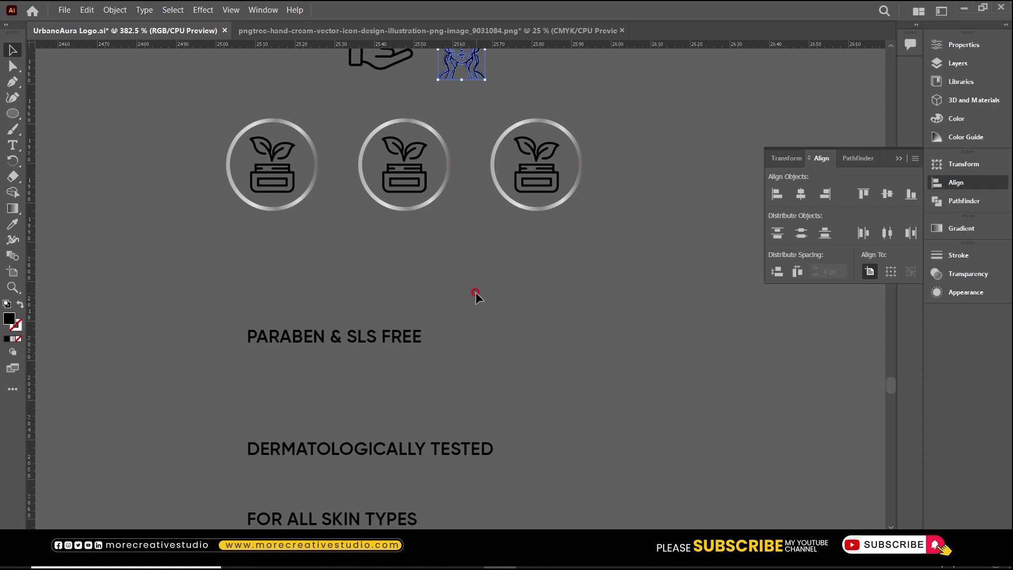
scroll(478, 285, up, 3)
click(524, 216)
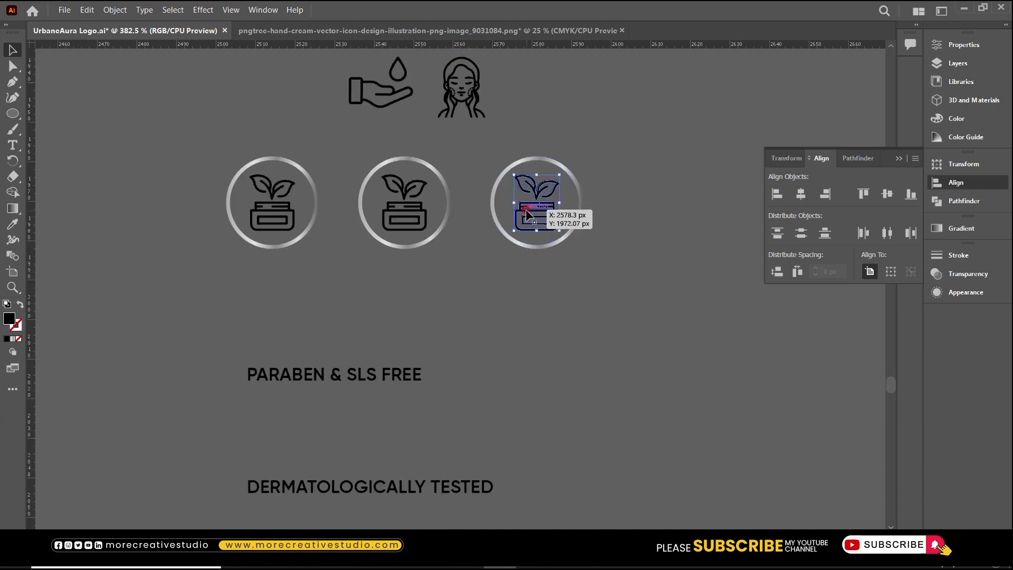
key(Delete)
- Centre the face icon vertically and horizontally inside the empty third ring, using the ring as the key object
click(469, 89)
shift+click(529, 160)
click(528, 160)
click(887, 195)
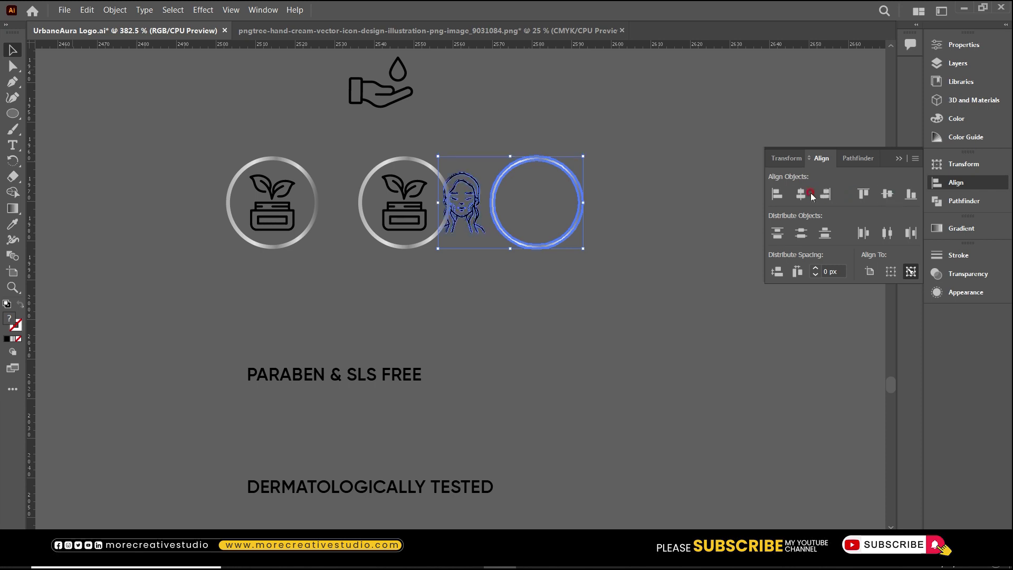
click(801, 194)
click(520, 312)
- Replace the jar in the middle ring with the hand-and-drop icon, centred both ways on the ring
click(402, 210)
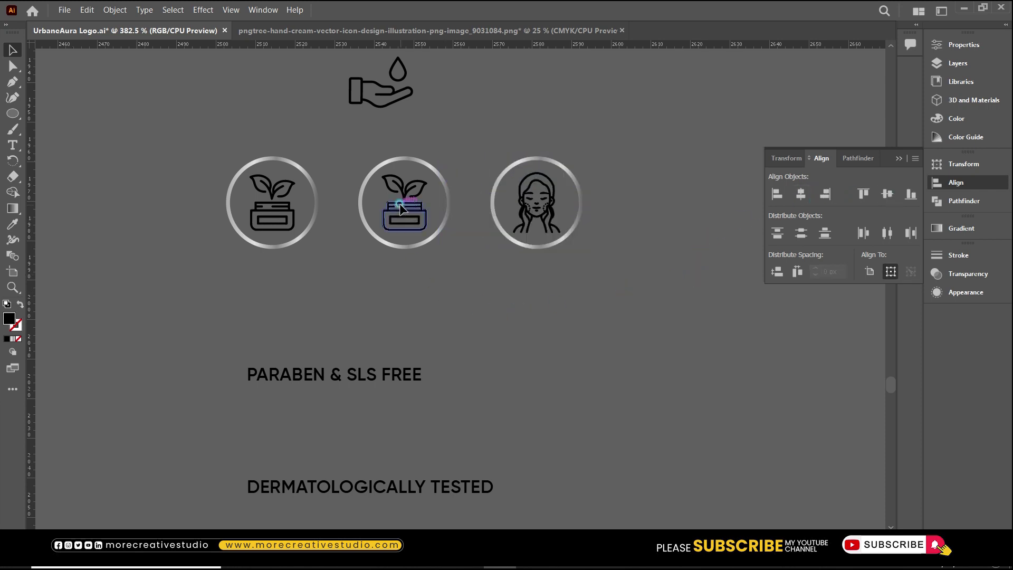
key(Delete)
click(383, 93)
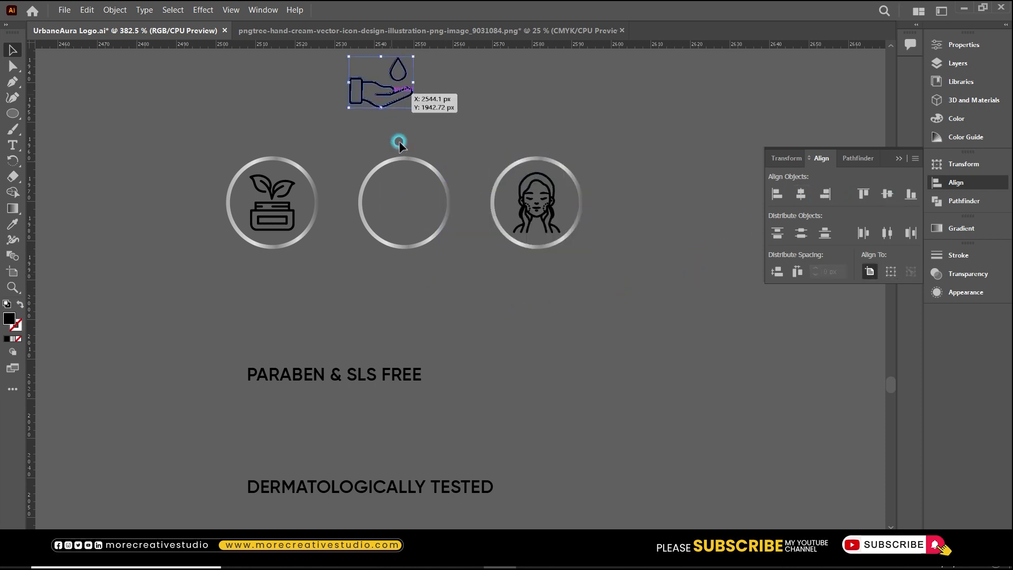
shift+click(405, 157)
click(405, 157)
click(777, 194)
click(800, 194)
click(874, 196)
click(469, 349)
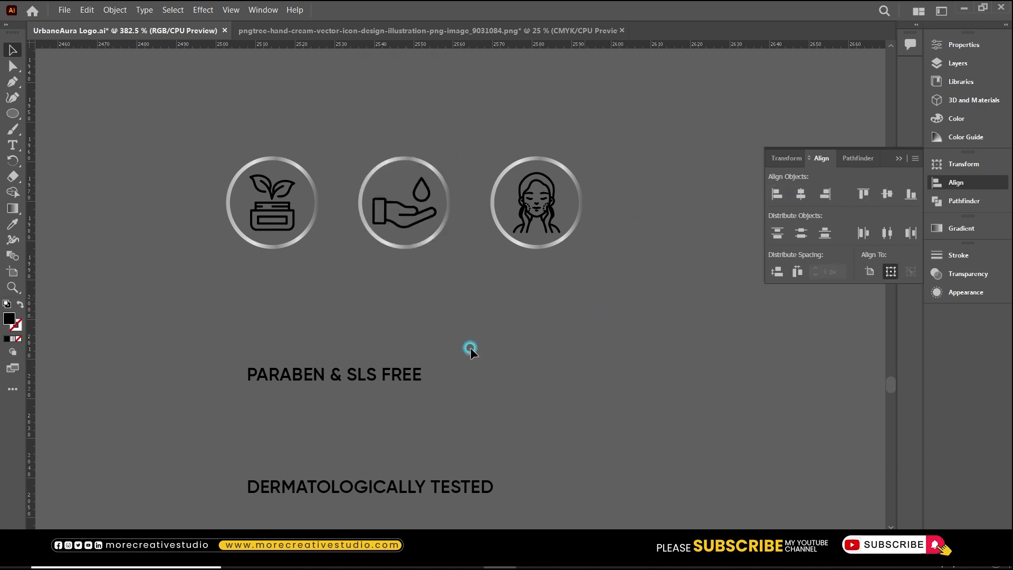
- Move the PARABEN & SLS FREE text up beneath the jar icon and break it into two lines after the ampersand
drag(375, 373, 347, 280)
key(t)
click(286, 300)
key(Return)
key(Escape)
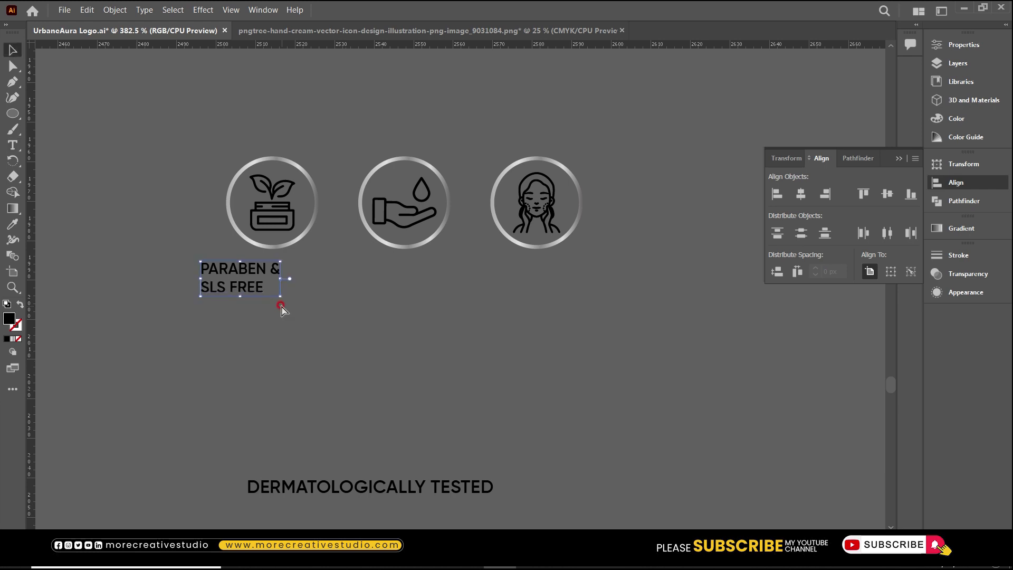
- Try tighter line spacing on the two-line PARABEN & SLS FREE caption
double_click(232, 286)
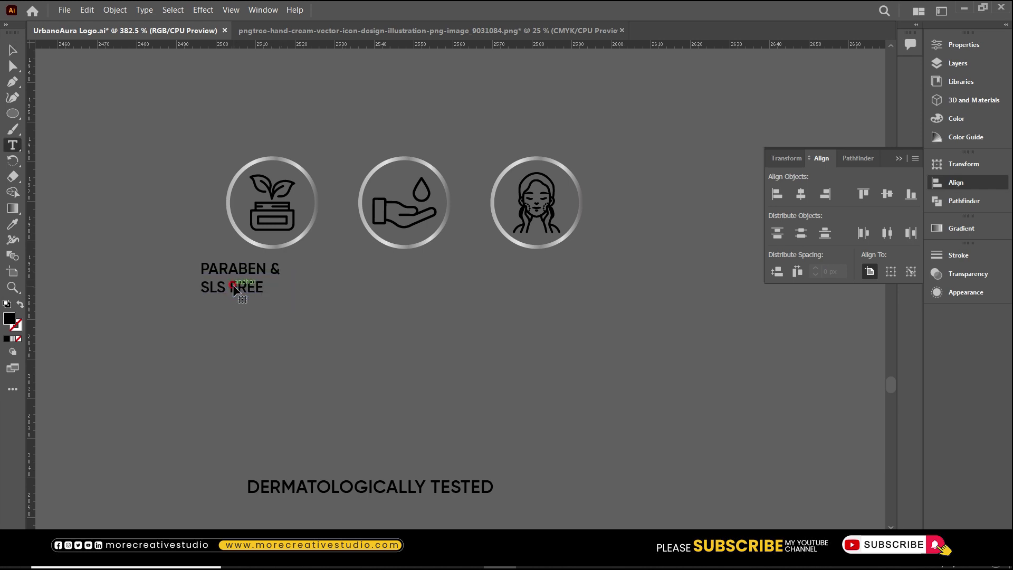
key(ctrl+a)
key(alt+Up)
key(alt+Up)
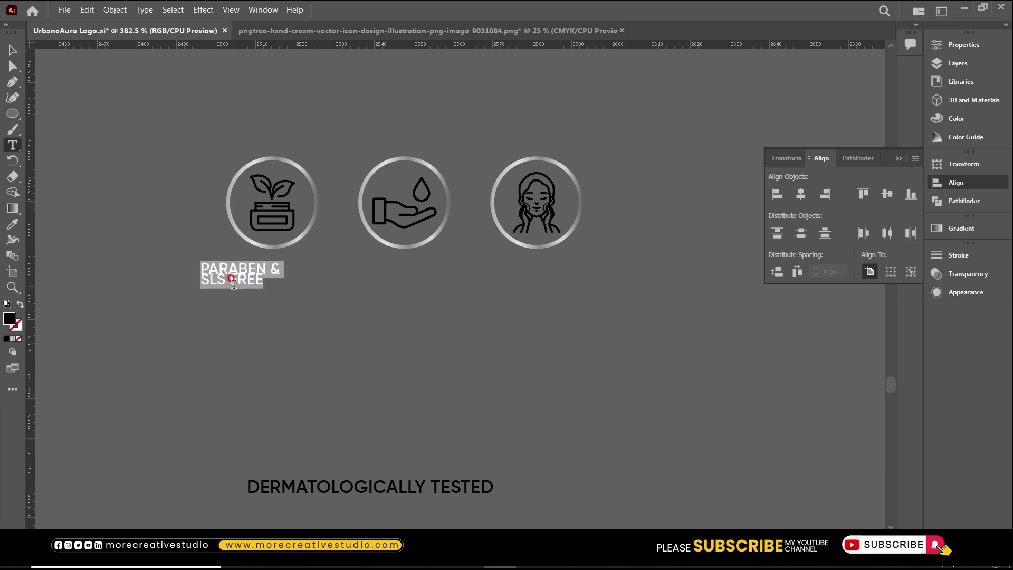
key(alt+Down)
key(alt+Down)
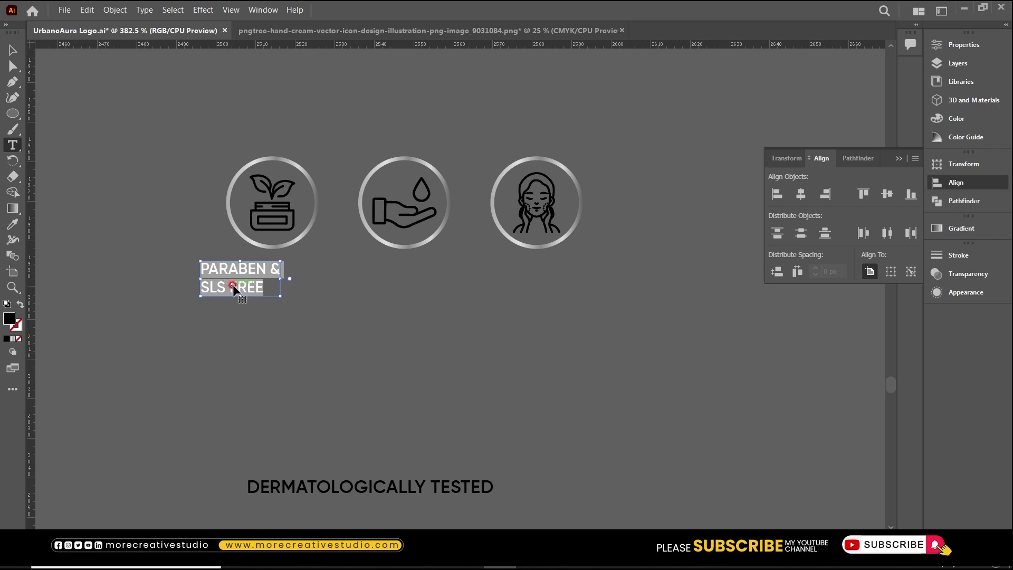
key(Escape)
- Set the PARABEN & SLS FREE caption's leading to 4 pt and centre its paragraph alignment
click(953, 47)
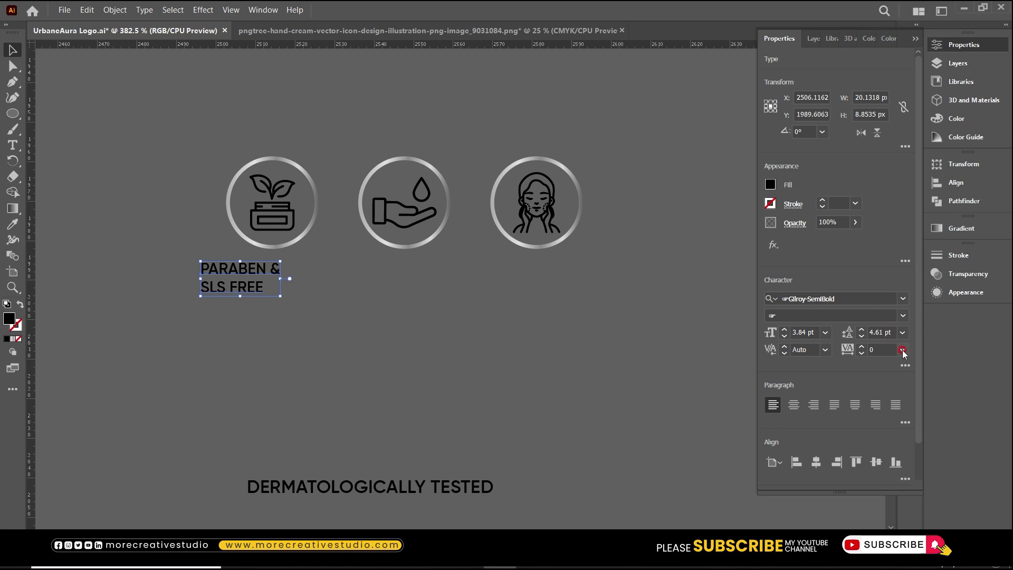
click(902, 350)
click(903, 351)
click(903, 333)
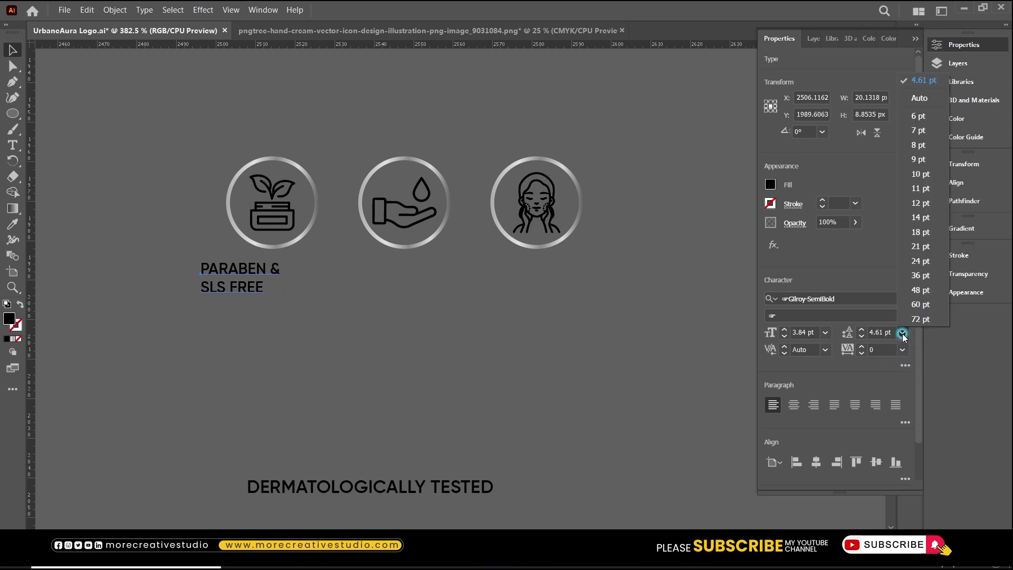
click(846, 336)
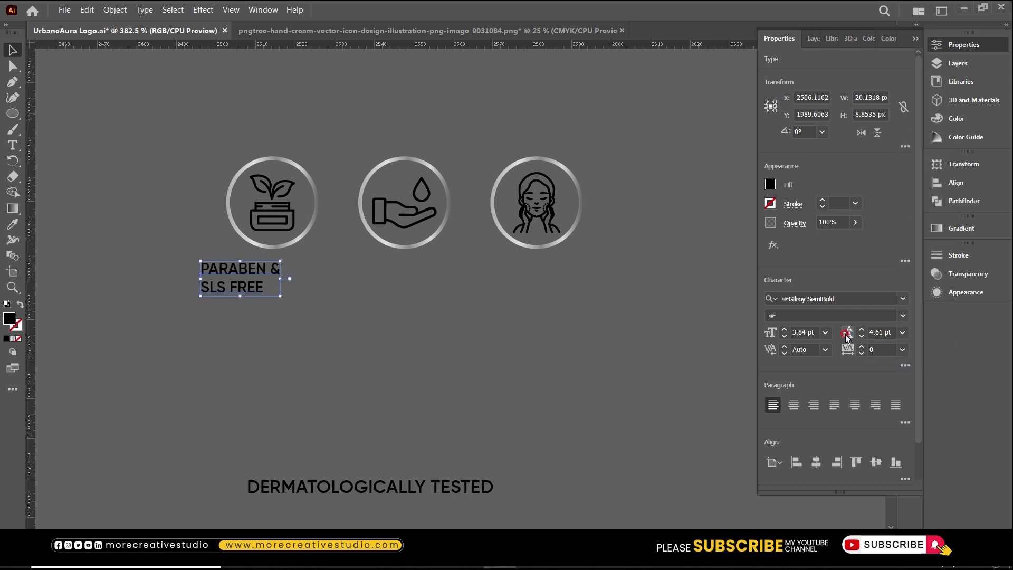
double_click(879, 333)
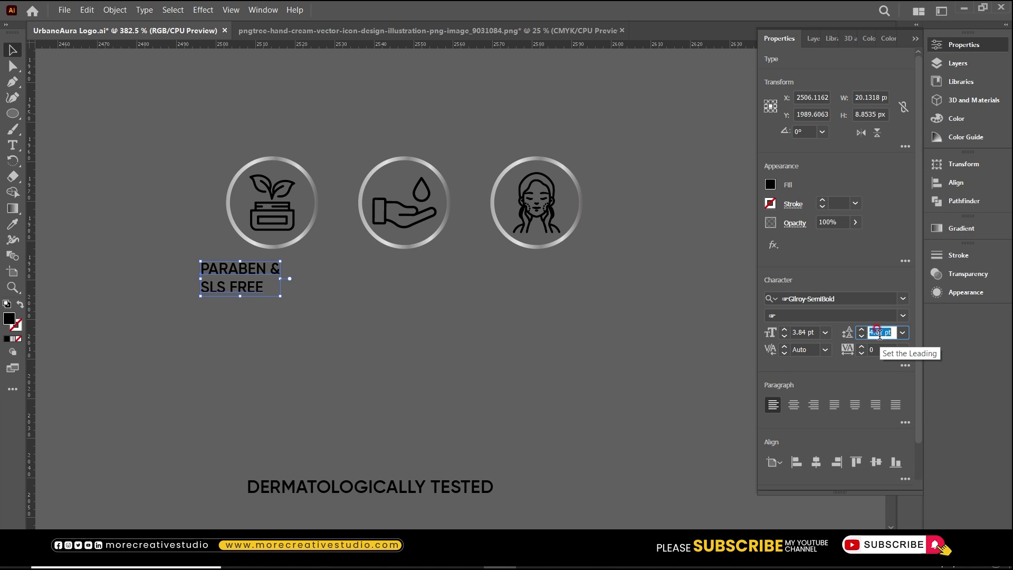
text(4)
key(Return)
click(793, 405)
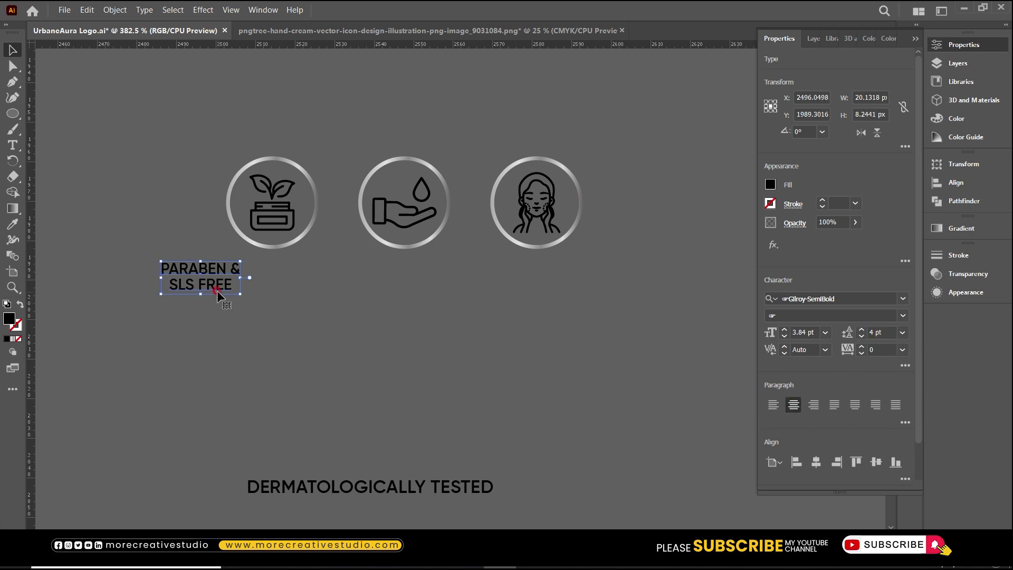
- Centre the PARABEN & SLS FREE caption horizontally under the jar icon's ring
shift+click(280, 248)
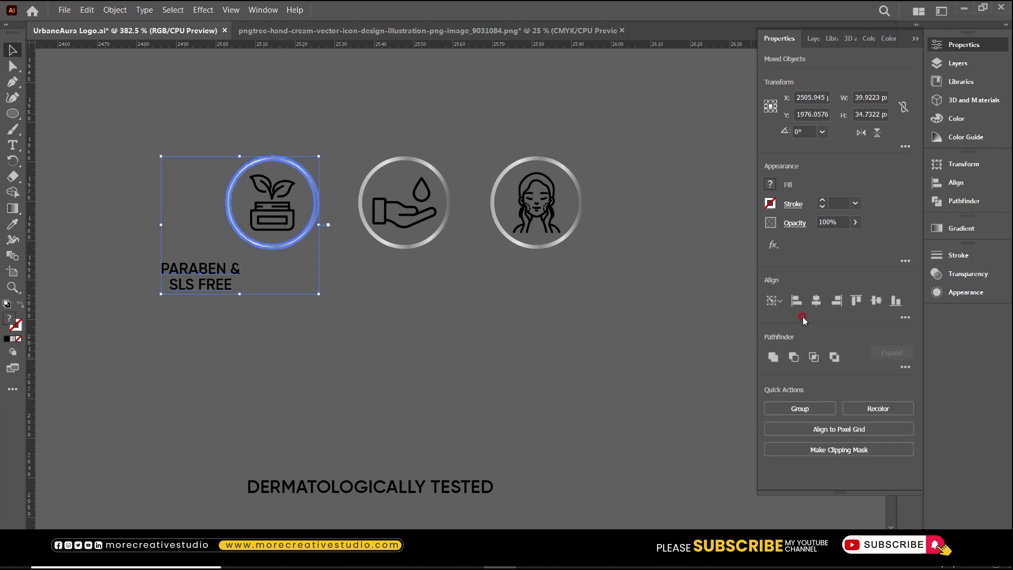
click(816, 300)
click(461, 362)
- Move the DERMATOLOGICALLY TESTED text up and break it into two lines before TESTED
drag(378, 491, 405, 408)
double_click(430, 388)
click(427, 411)
key(BackSpace)
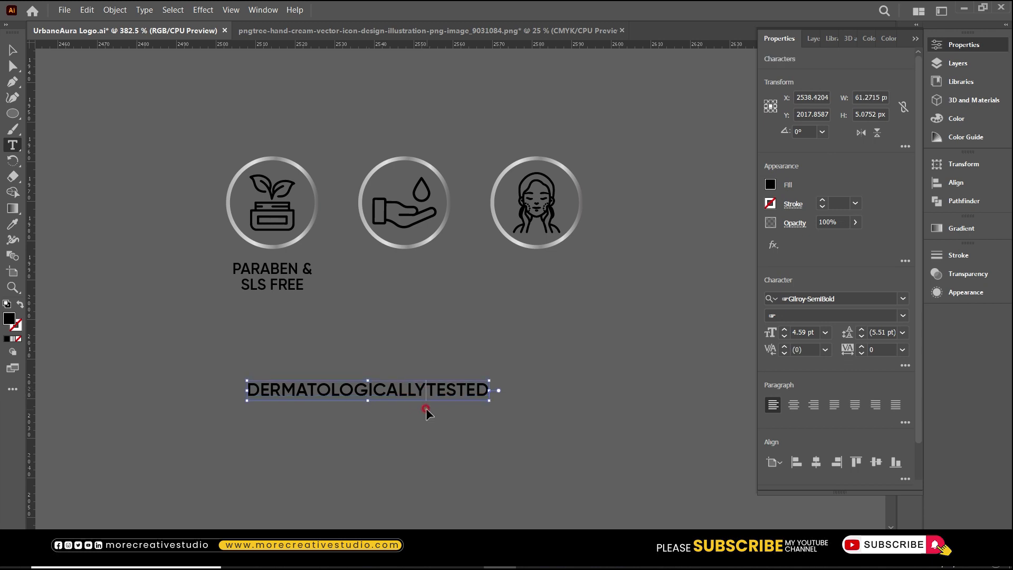
key(Return)
key(Escape)
- Copy the first caption's text style onto DERMATOLOGICALLY TESTED with the Eyedropper and place it beneath the hand icon
key(i)
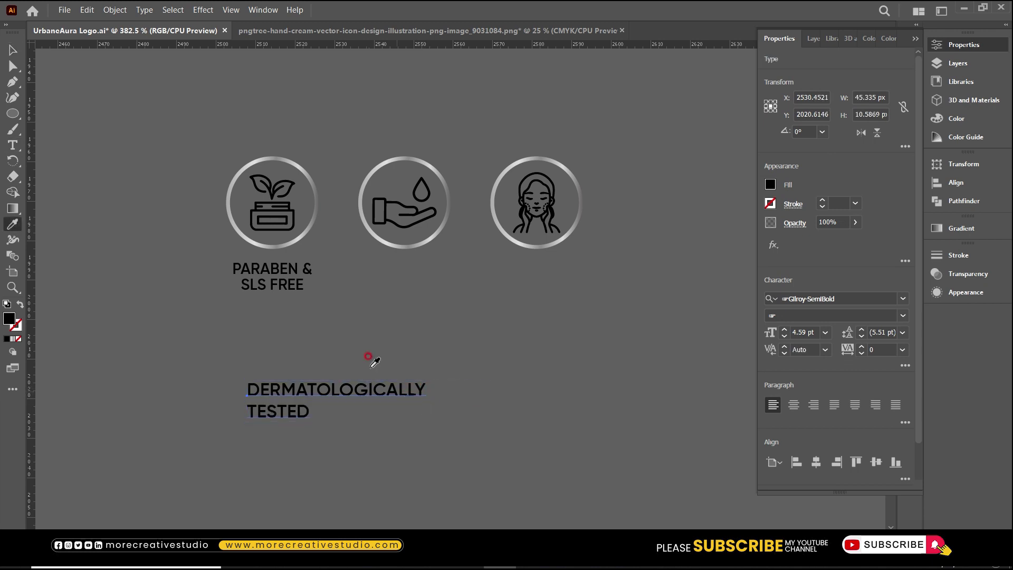
click(265, 259)
key(v)
drag(274, 401, 433, 265)
- Bring FOR ALL SKIN TYPES up below the icon row and apply the PARABEN & SLS FREE caption's style with the Eyedropper
scroll(433, 357, down, 3)
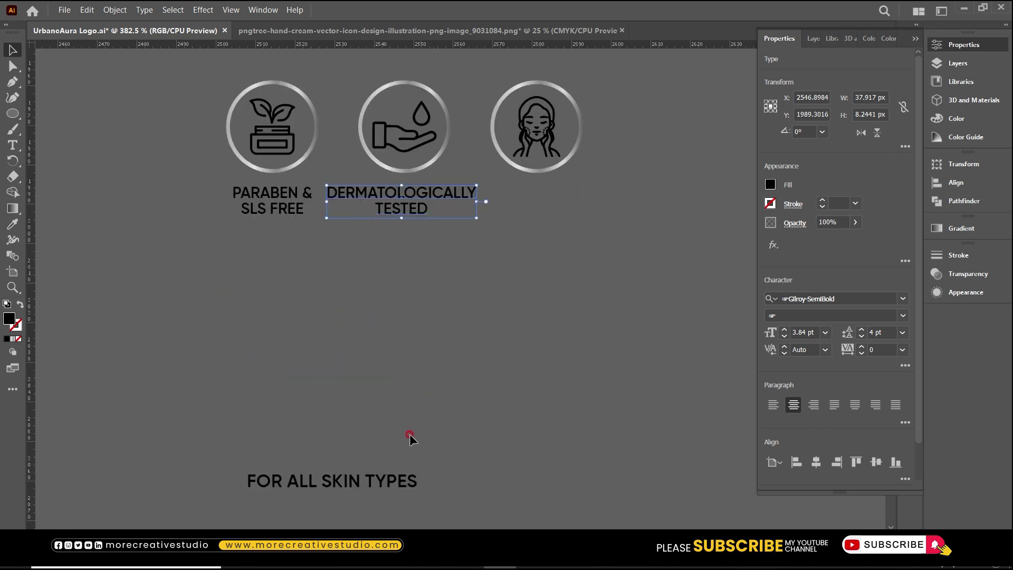
drag(377, 478, 533, 252)
key(i)
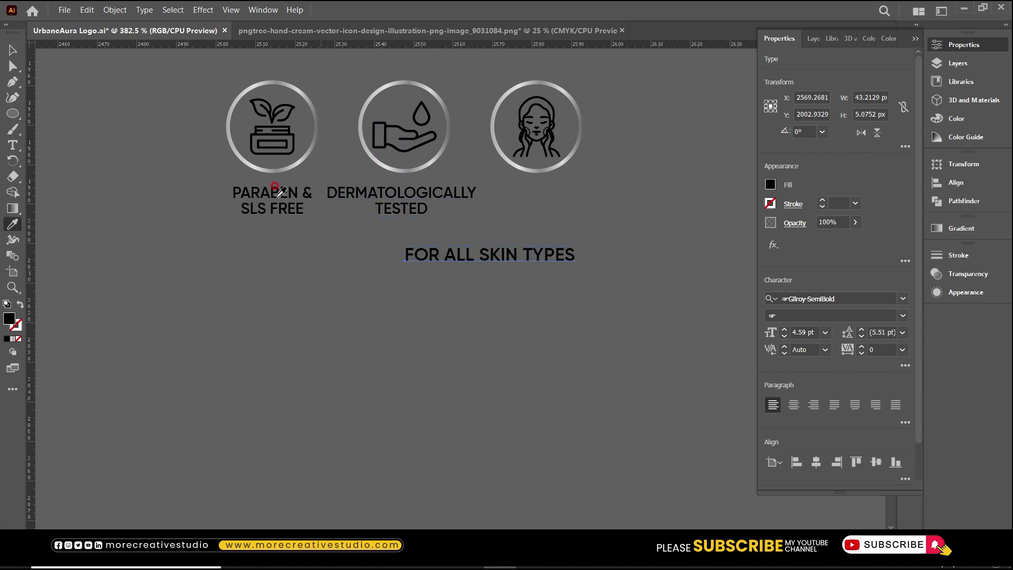
click(277, 192)
click(443, 281)
- Break FOR ALL SKIN TYPES into two lines after ALL and place it beneath the face icon
key(t)
click(392, 255)
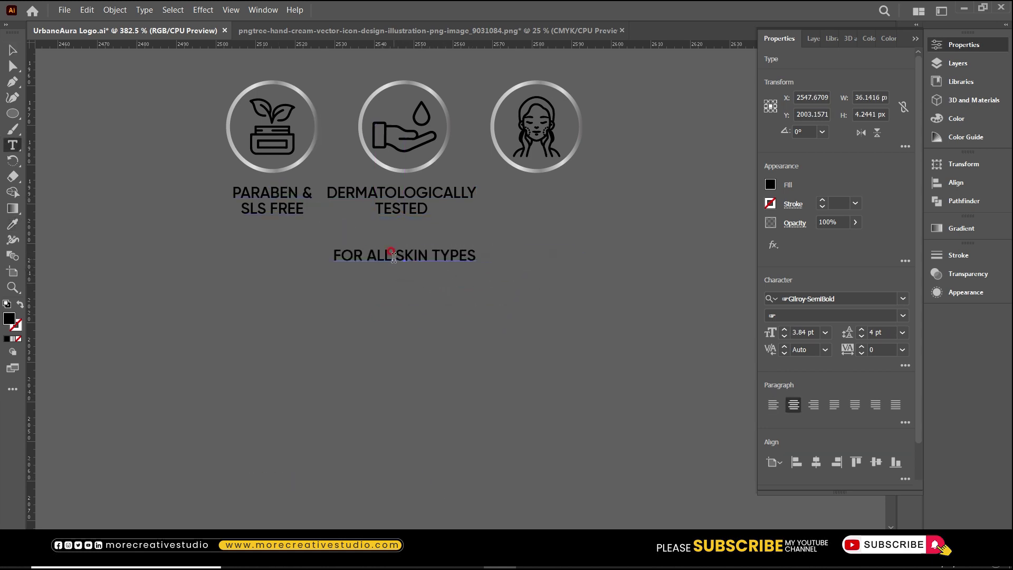
key(Return)
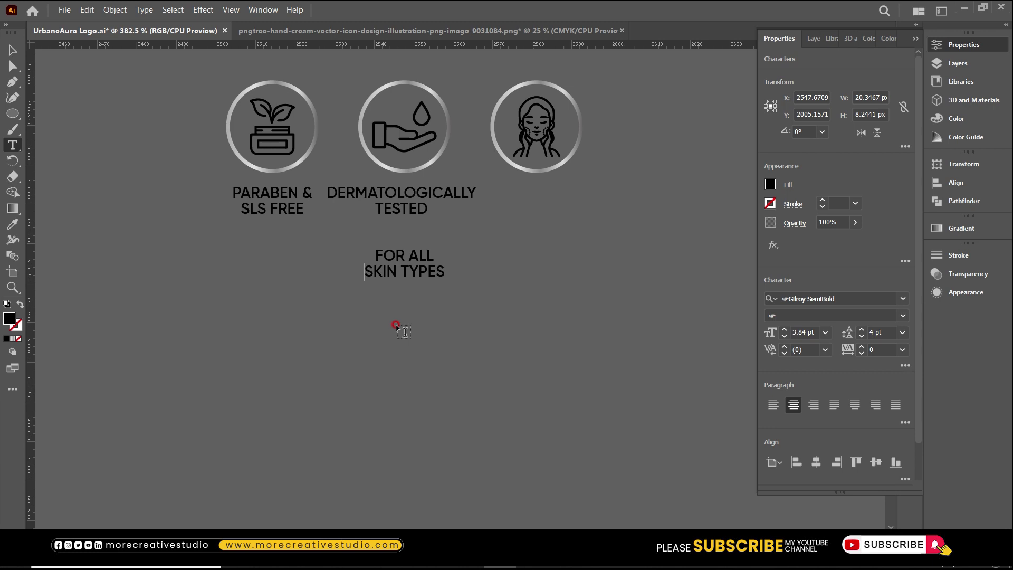
key(Escape)
drag(421, 280, 555, 204)
scroll(533, 296, up, 2)
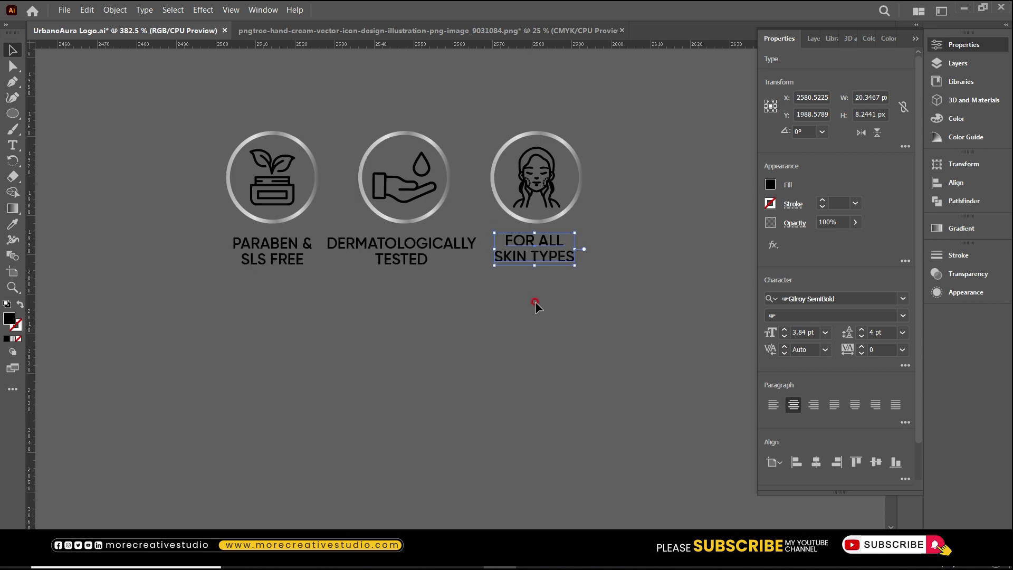
- Centre the FOR ALL SKIN TYPES caption horizontally with its ring and group it with the ringed face icon
shift+click(551, 152)
click(816, 301)
key(ctrl+g)
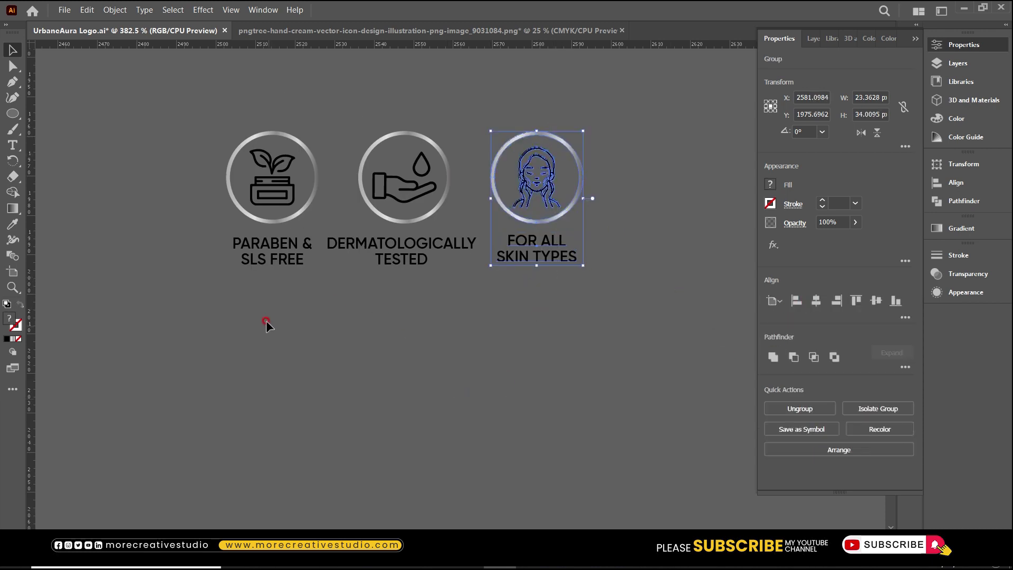
- Group the jar icon with its ring and the PARABEN & SLS FREE caption
click(291, 148)
click(293, 144)
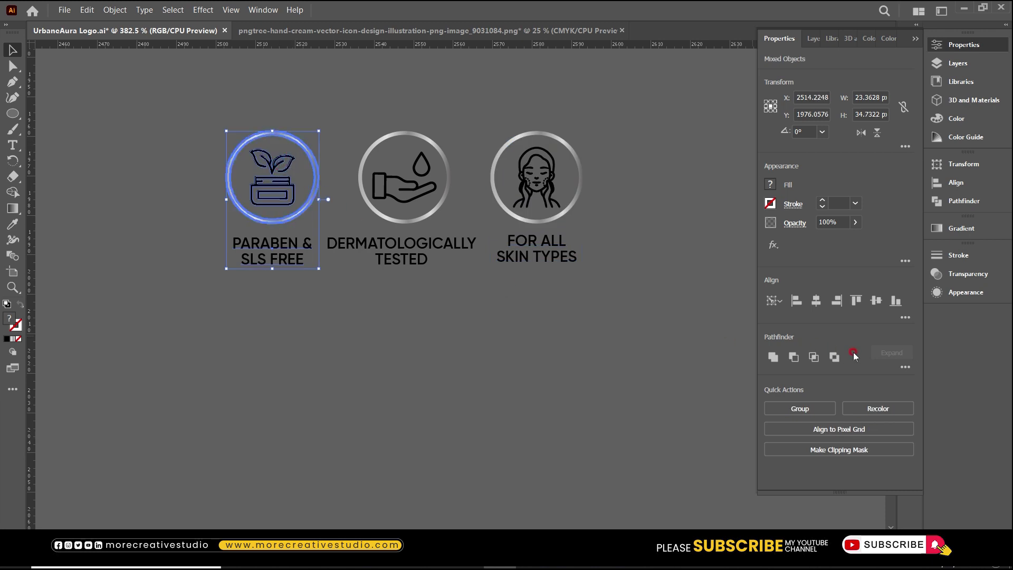
key(ctrl+g)
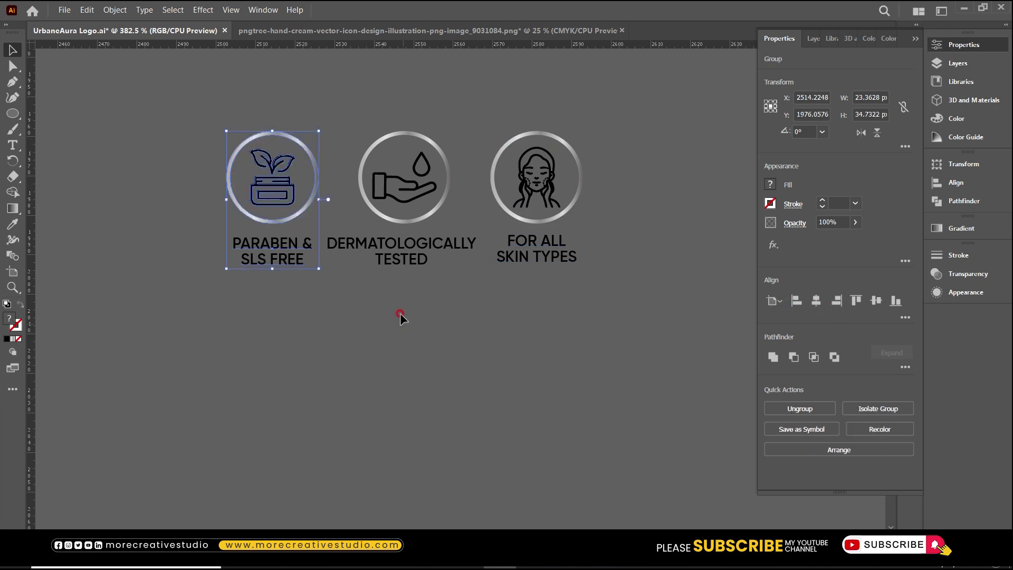
- Centre the DERMATOLOGICALLY TESTED caption horizontally with its ring and group it with the ringed hand icon
drag(419, 130, 417, 122)
click(442, 160)
click(816, 300)
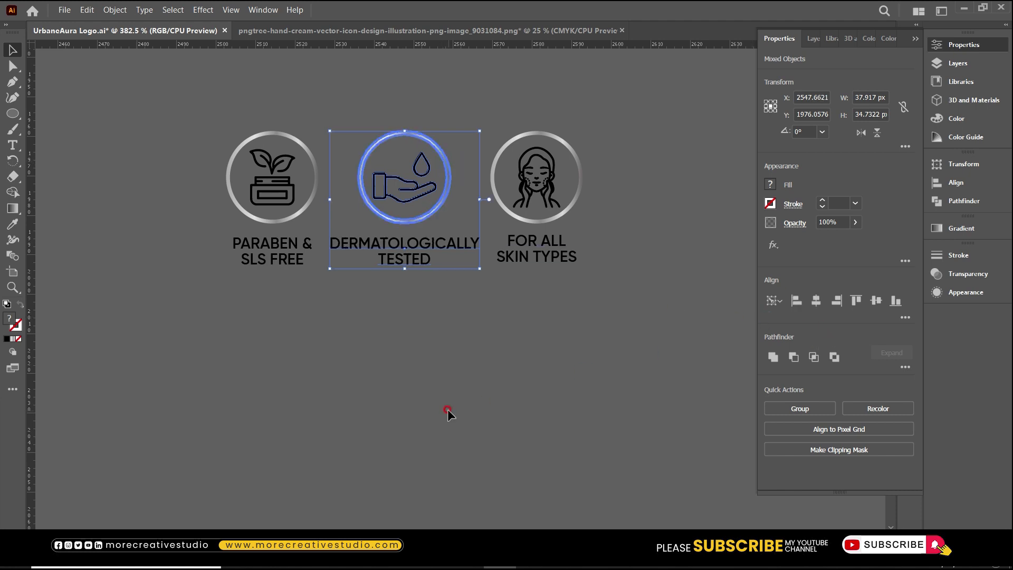
key(ctrl+g)
- Shift the face icon group to the right and distribute the three captioned icon groups evenly by their horizontal centres
click(536, 278)
drag(536, 242, 567, 241)
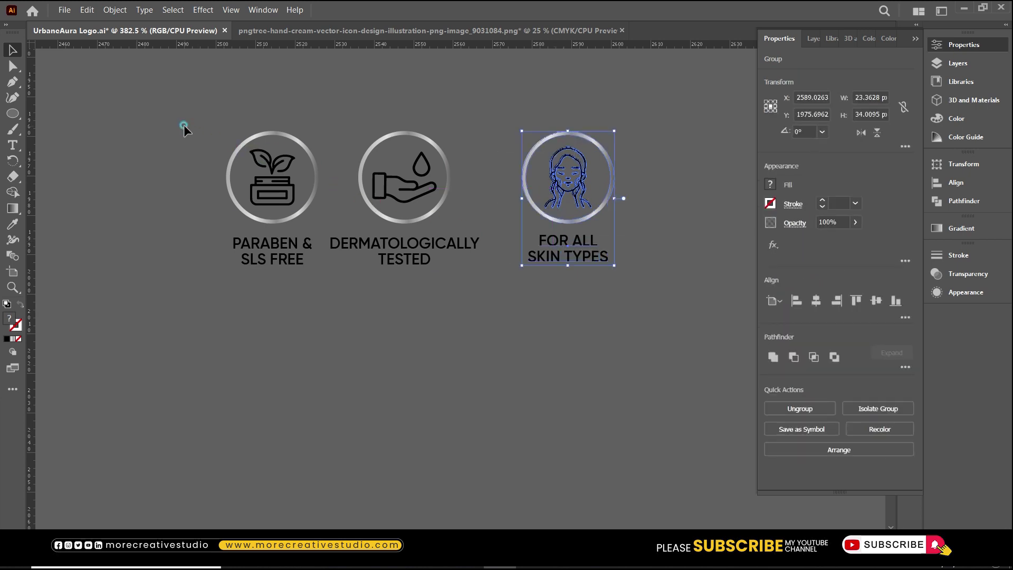
drag(584, 319, 584, 319)
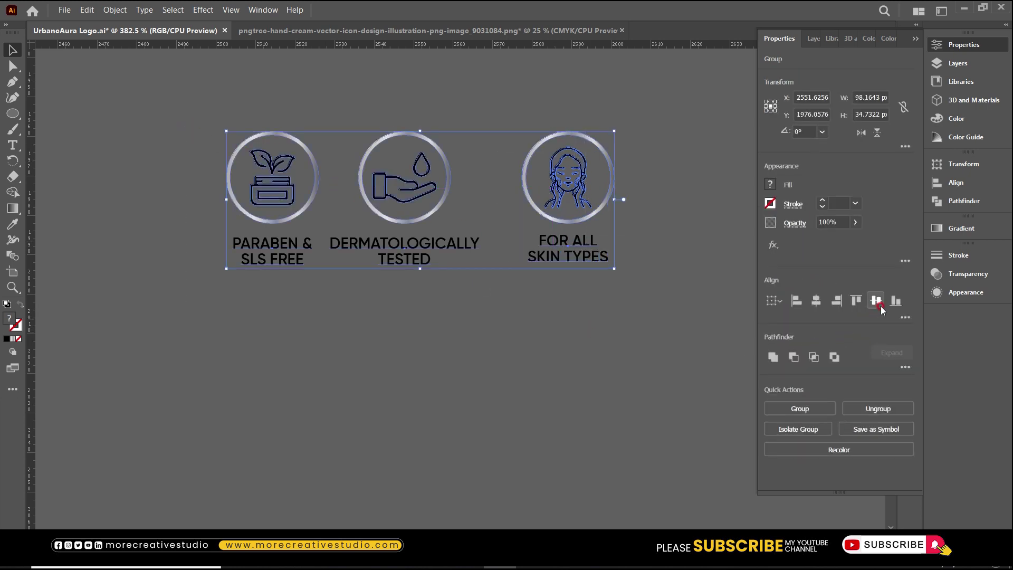
click(906, 317)
click(877, 394)
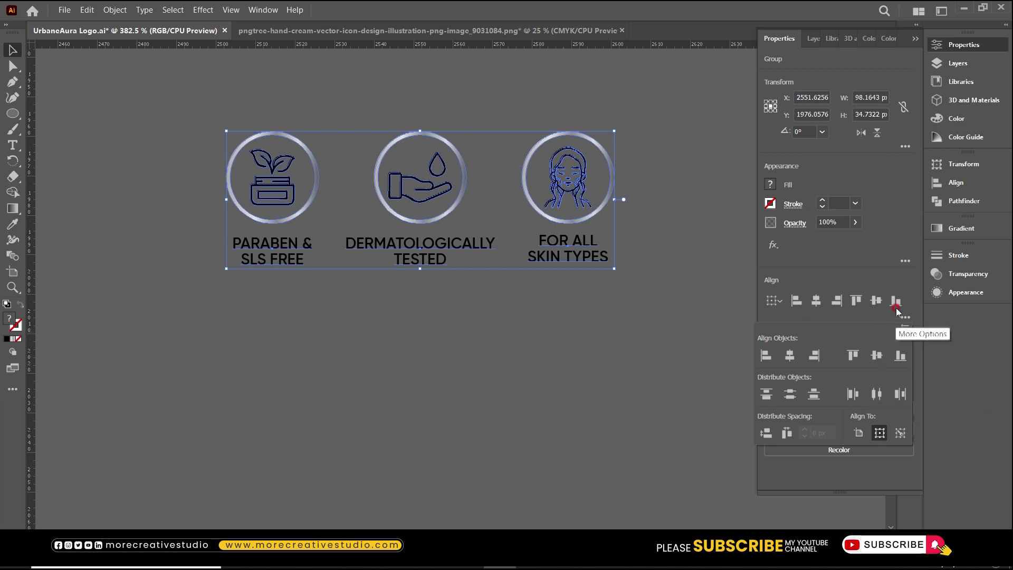
click(443, 349)
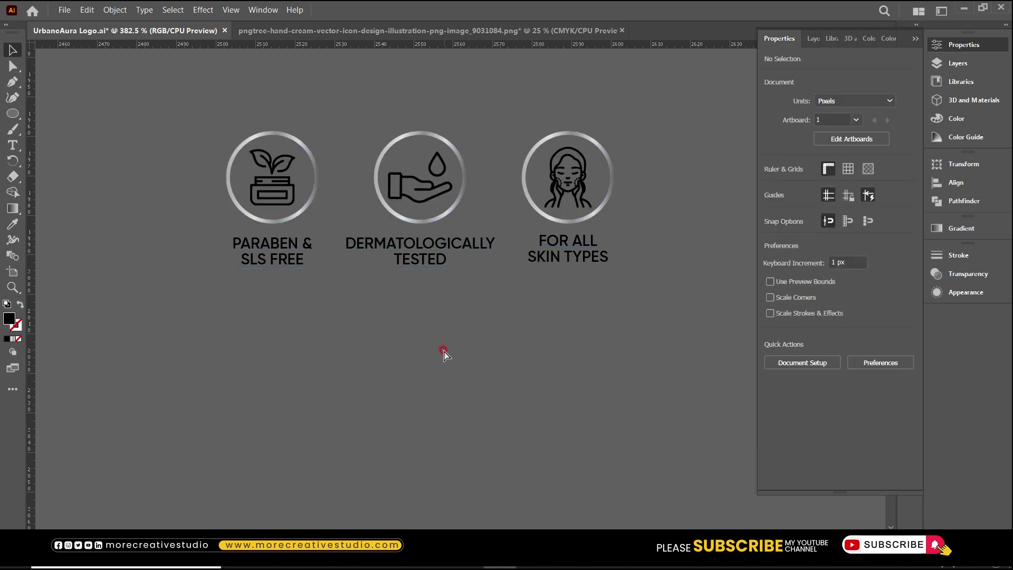
- Group the three captioned icons, scale the row down and move it up closer to FOR MOISTURIZING & SMOOTH SKIN
key(ctrl+minus)
key(ctrl+minus)
key(ctrl+minus)
scroll(443, 352, up, 3)
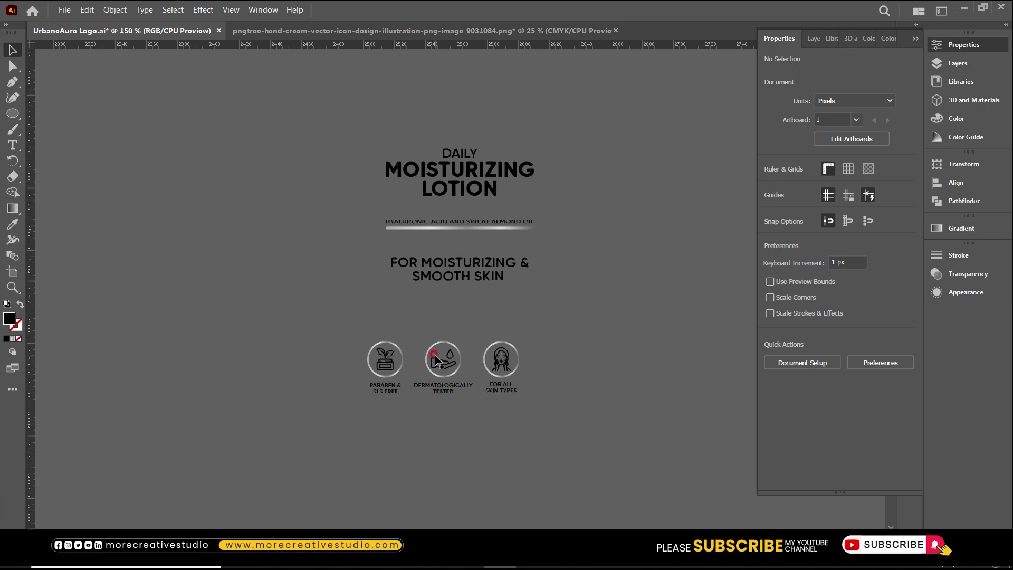
drag(318, 322, 469, 350)
key(ctrl+g)
- Select all the lotion label elements and align their horizontal centres
drag(505, 82, 505, 81)
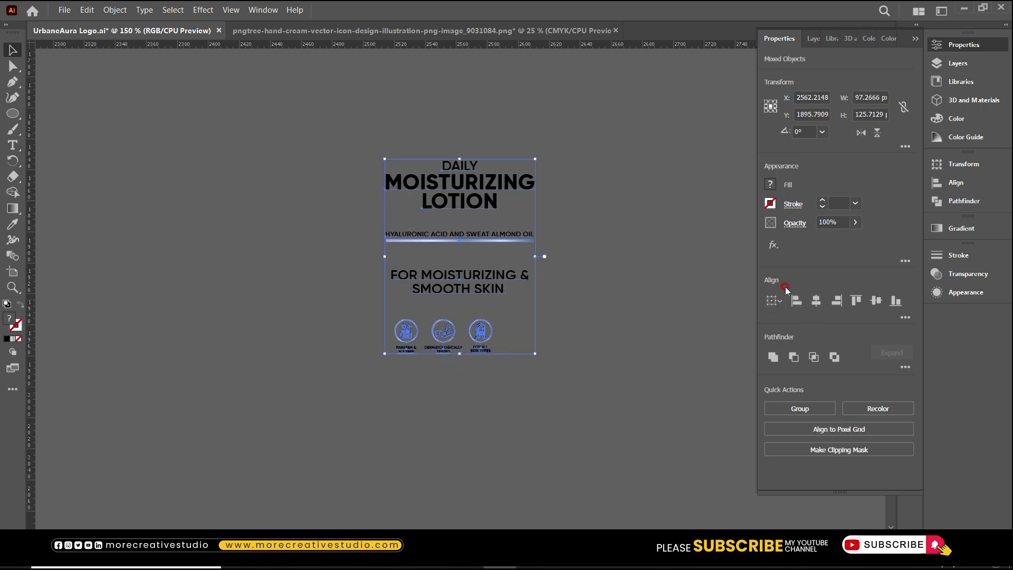
click(815, 301)
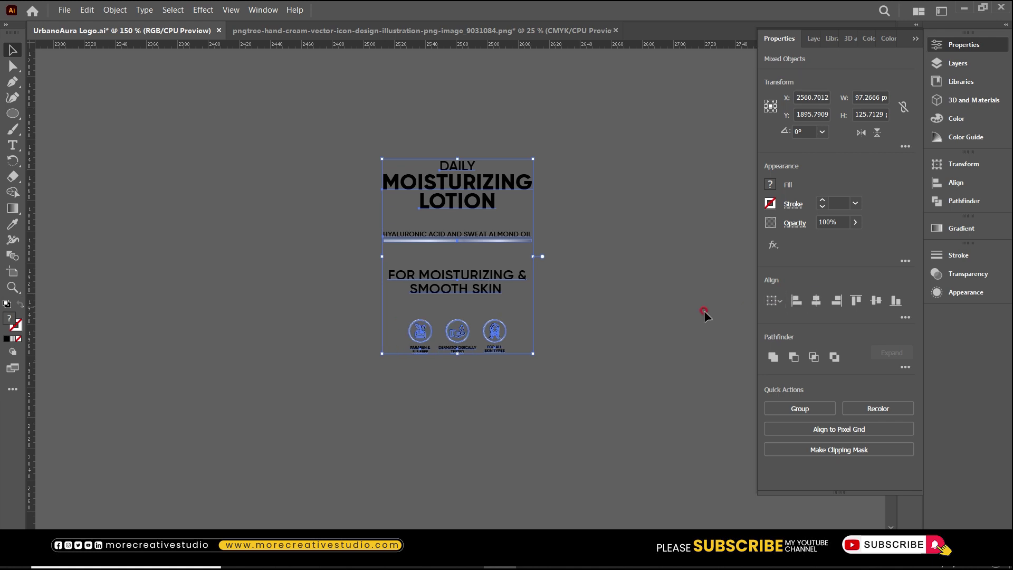
click(633, 314)
scroll(632, 314, up, 2)
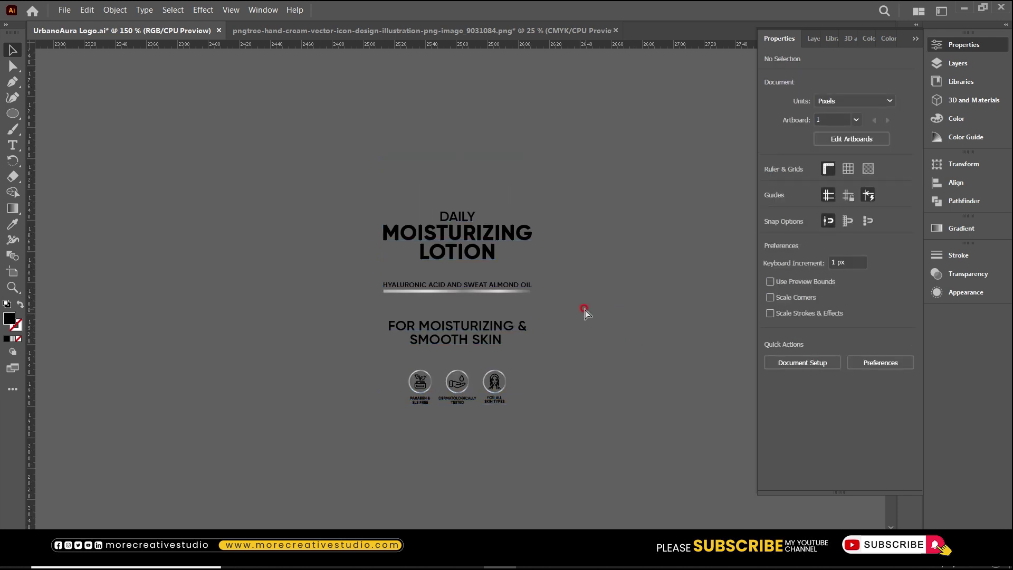
- Place a copy of the UrbaneAura logo from the white stationery sheet with the dark flap above the lotion label text
key(ctrl+minus)
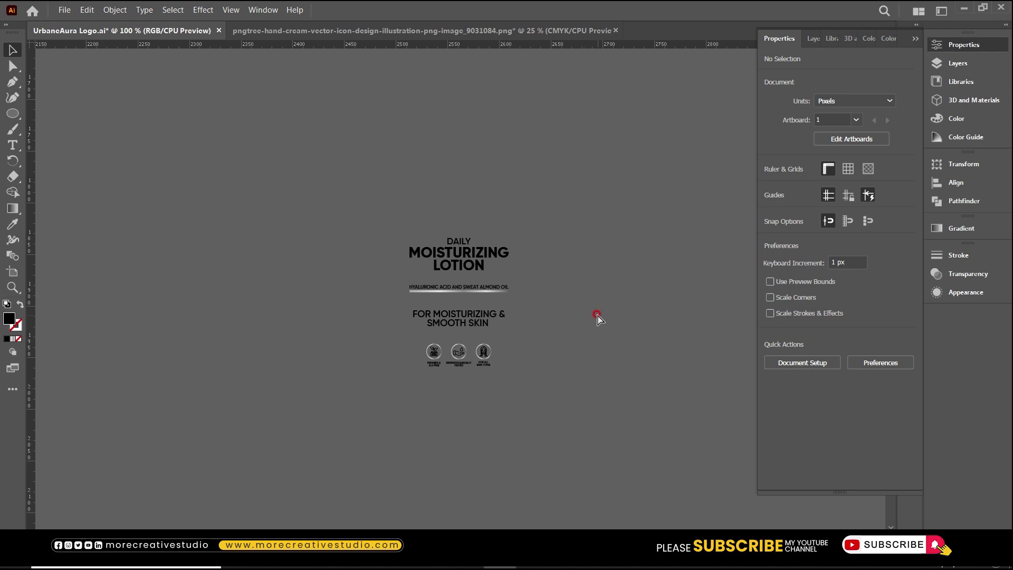
key(ctrl+minus)
scroll(560, 307, up, 5)
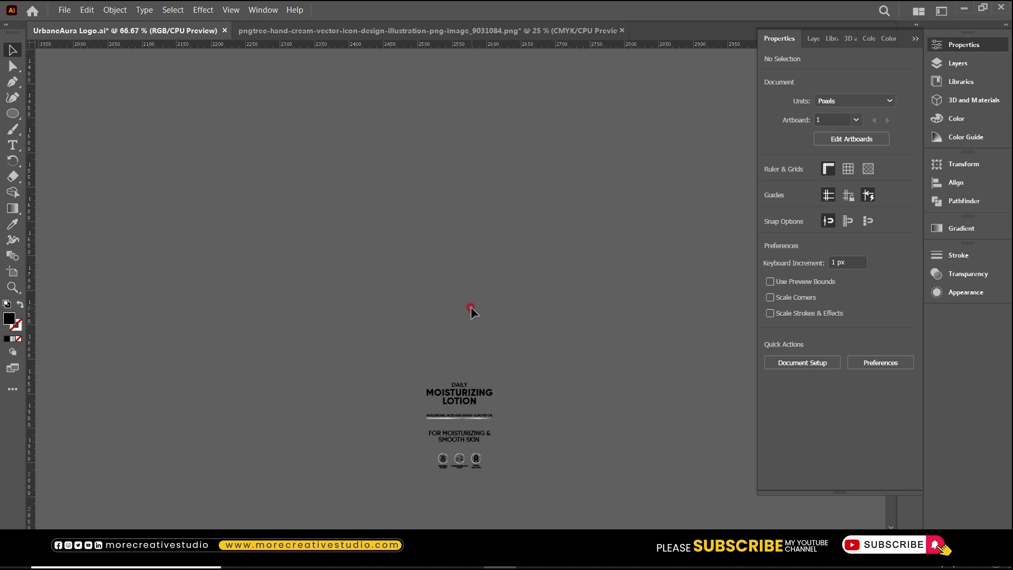
key(ctrl+minus)
key(ctrl+minus)
key(ctrl+minus)
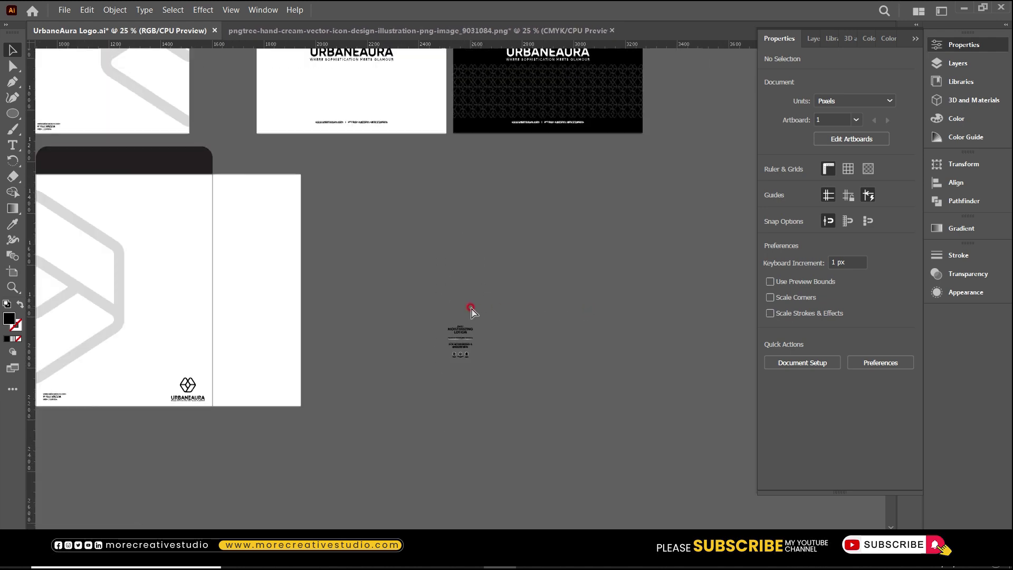
click(192, 389)
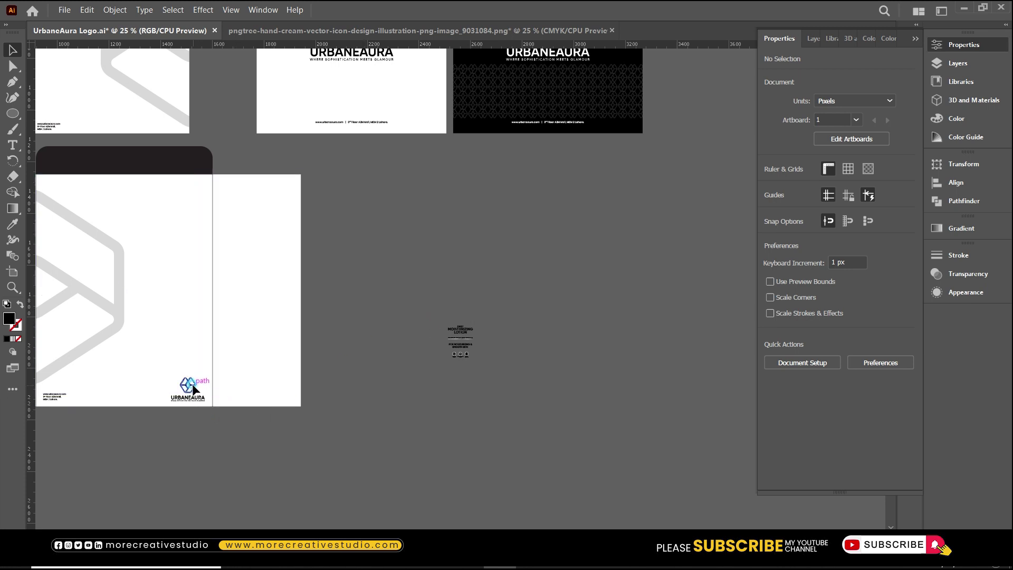
drag(193, 389, 467, 301)
- Scale the copied logo down to about 73 px wide and move it closer above DAILY MOISTURIZING LOTION
key(z)
click(502, 369)
key(v)
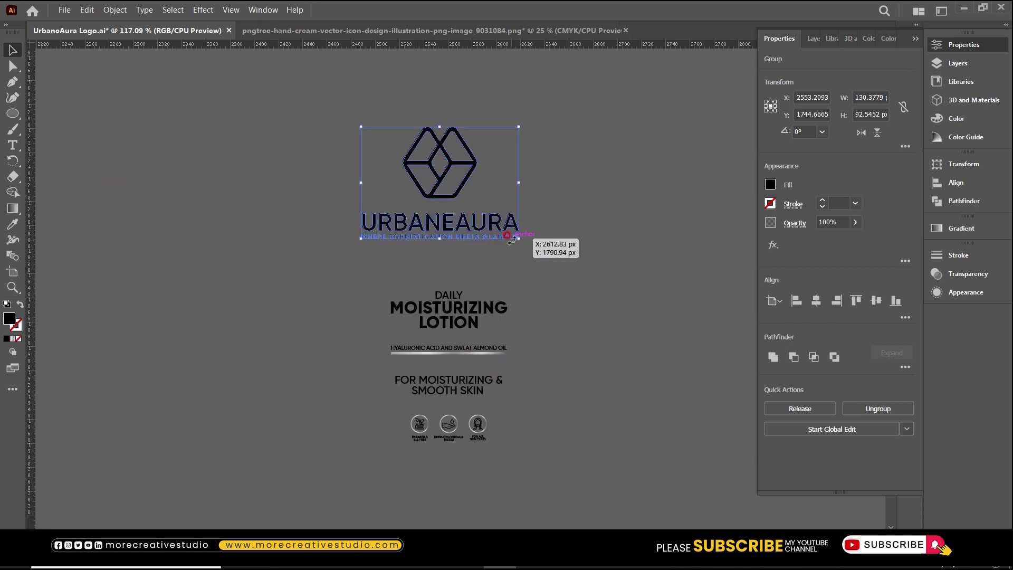
drag(519, 239, 494, 240)
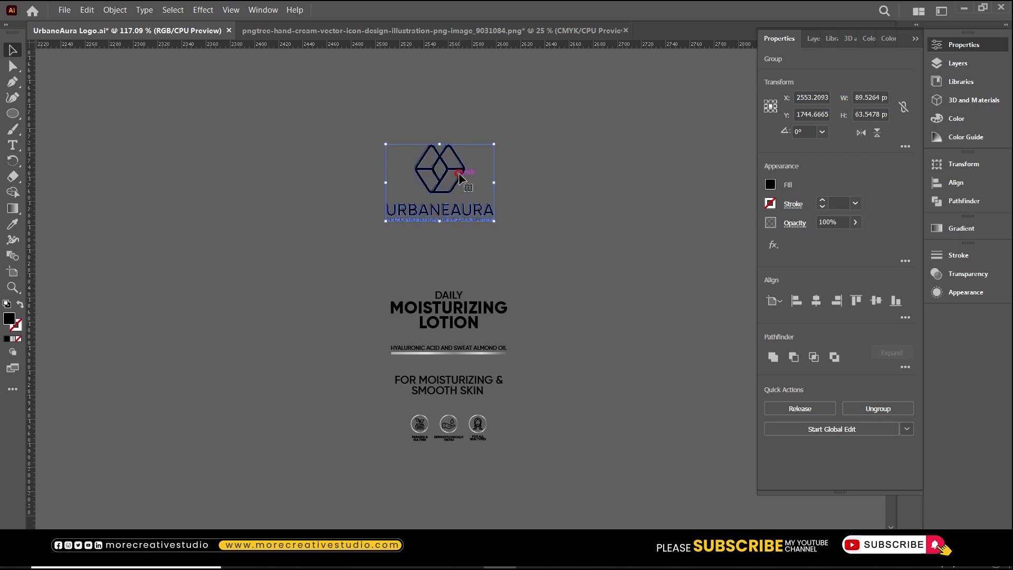
drag(458, 173, 460, 209)
drag(335, 181, 559, 462)
scroll(383, 115, up, 2)
drag(352, 98, 377, 117)
drag(538, 117, 528, 124)
scroll(475, 158, down, 3)
drag(470, 152, 470, 163)
scroll(404, 196, up, 2)
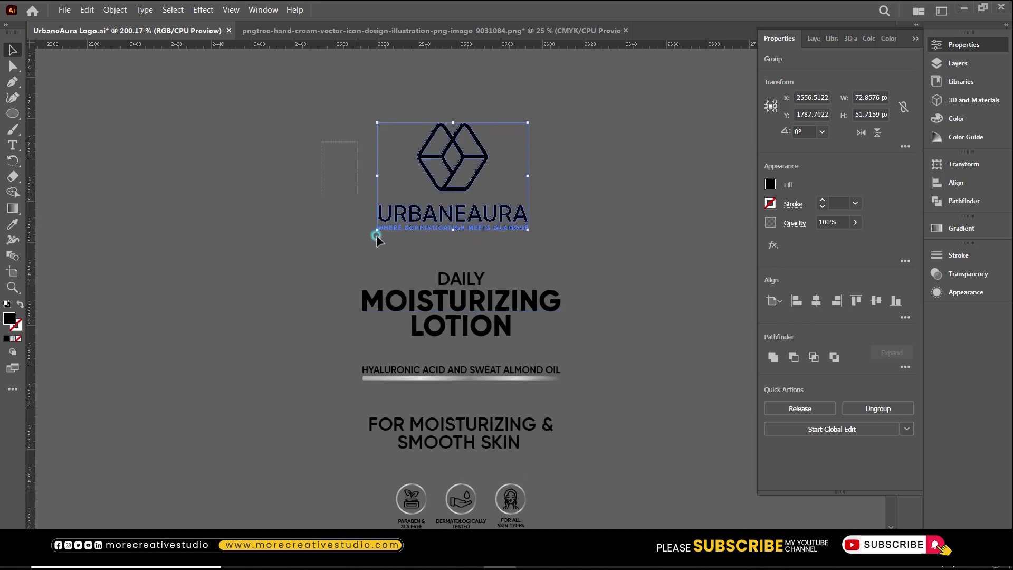
- Select the logo with all the lotion label elements and align their horizontal centres
key(ctrl+a)
scroll(586, 442, down, 2)
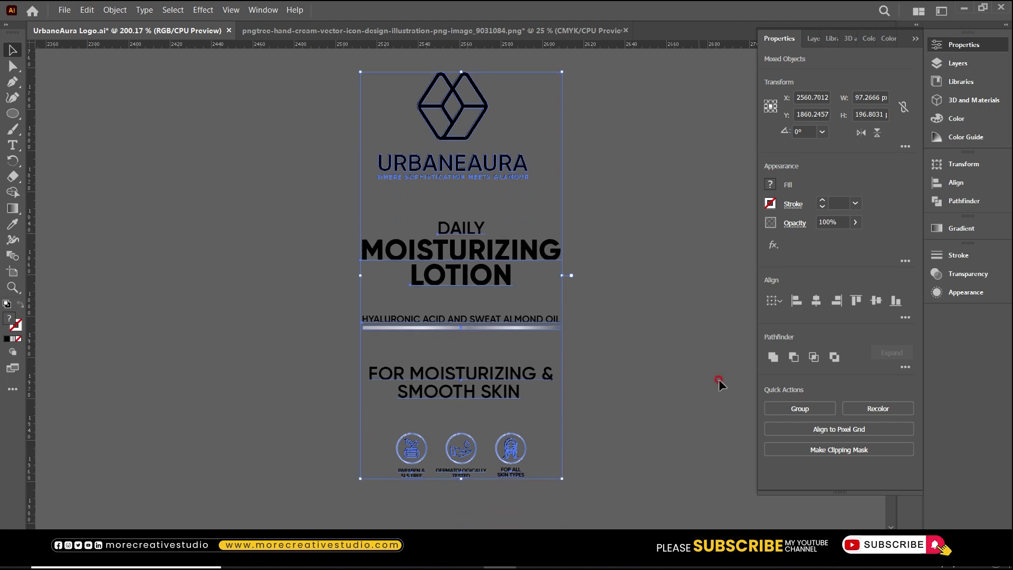
click(816, 300)
click(641, 293)
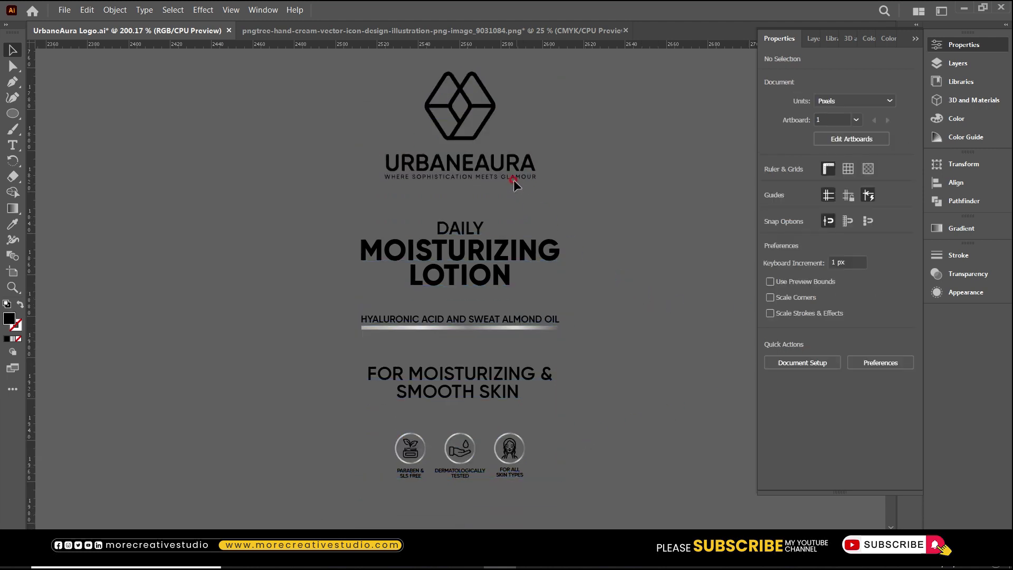
- Scale the label's logo down to about 67 px wide and nudge it down towards the DAILY heading
click(514, 180)
key(Down)
key(Down)
key(Down)
drag(536, 184, 530, 181)
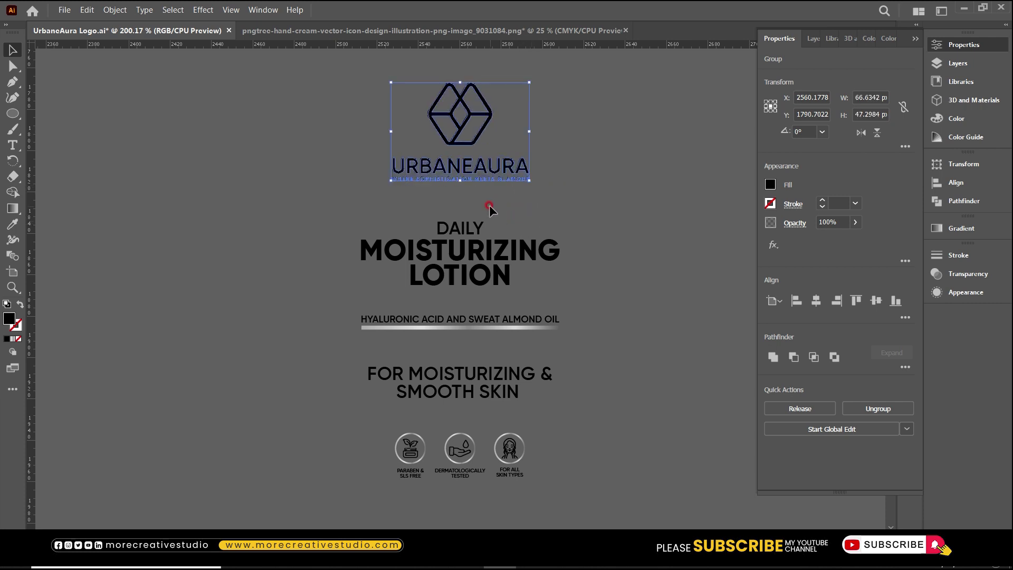
key(Down)
key(Down)
key(Down)
key(Down)
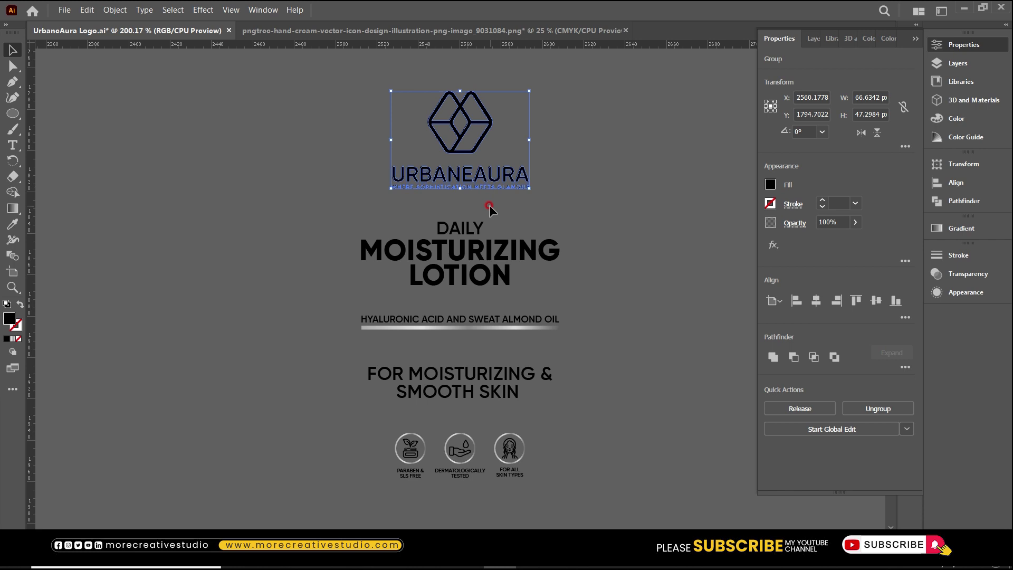
- Align the horizontal centres of the resized logo and the rest of the lotion label
drag(371, 158, 586, 514)
click(812, 308)
click(621, 311)
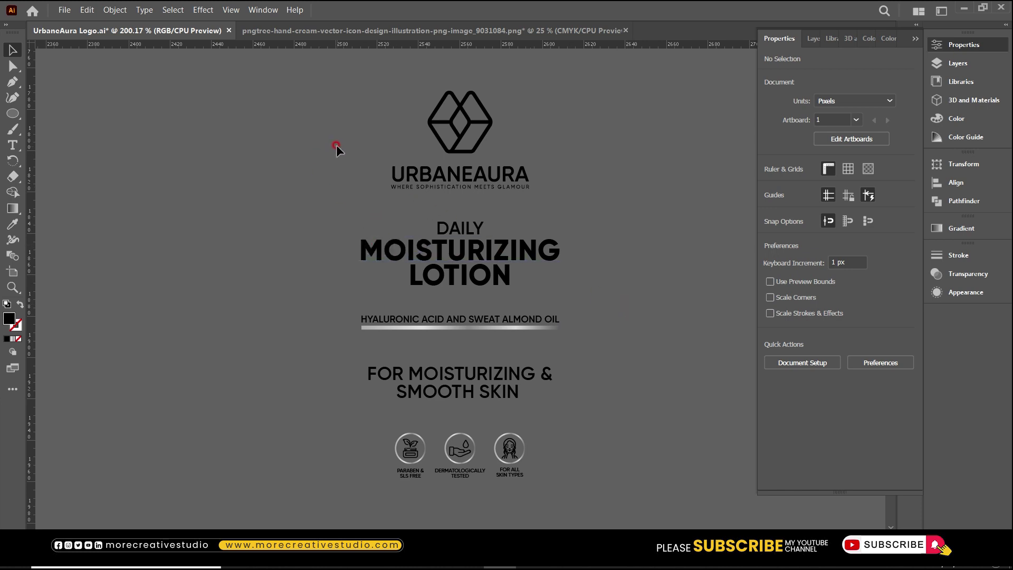
- Copy the lotion label, switch to the Photoshop bottle mockup, paste it as a Smart Object on the front bottle and move its layer above Group 3
drag(321, 112, 583, 486)
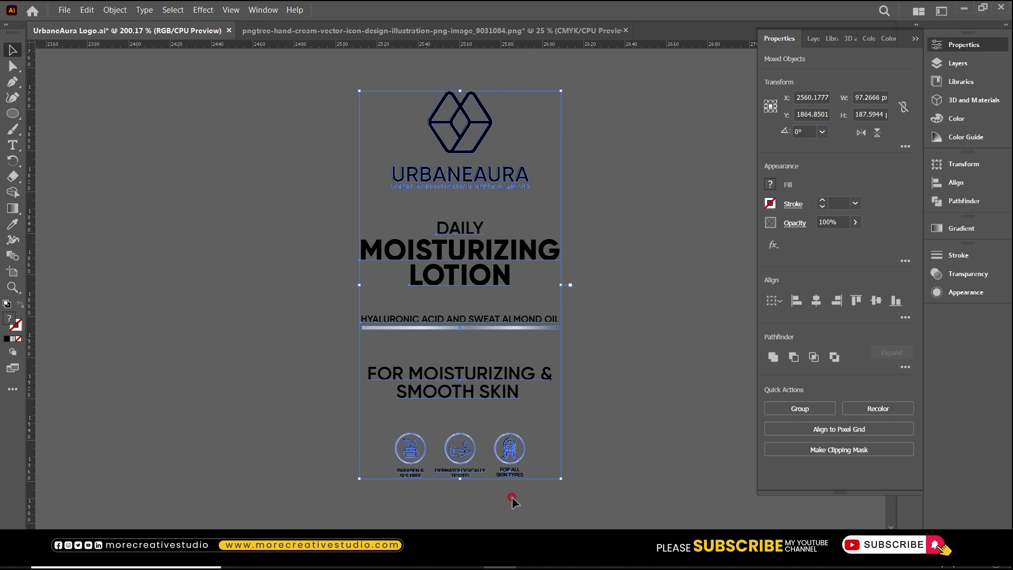
key(alt+Tab)
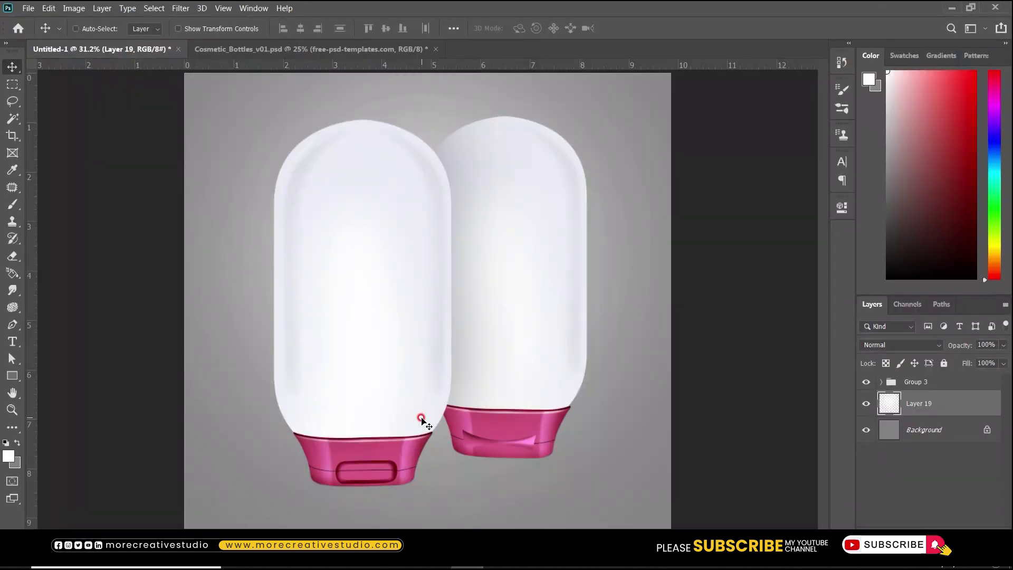
key(ctrl+v)
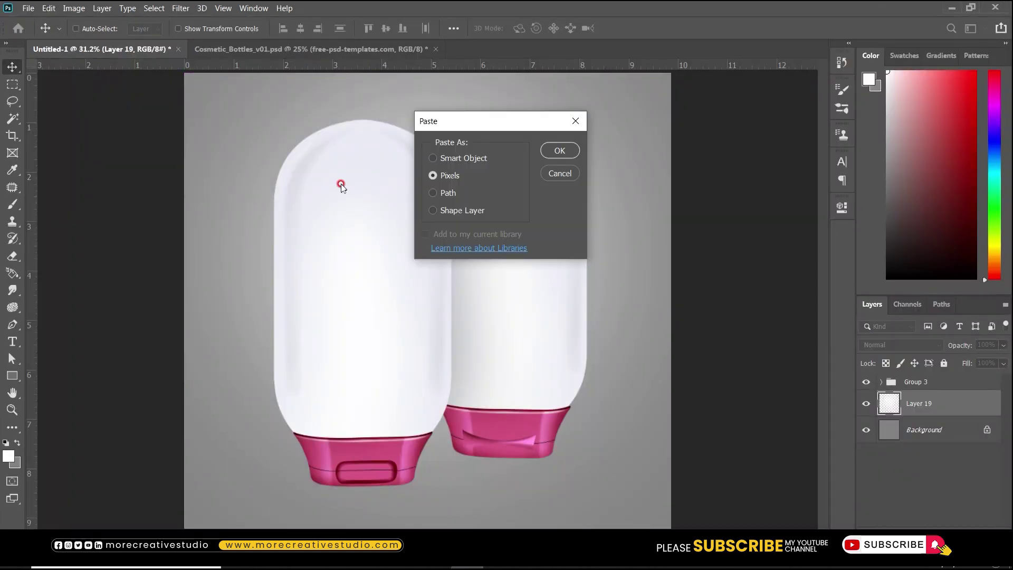
click(543, 151)
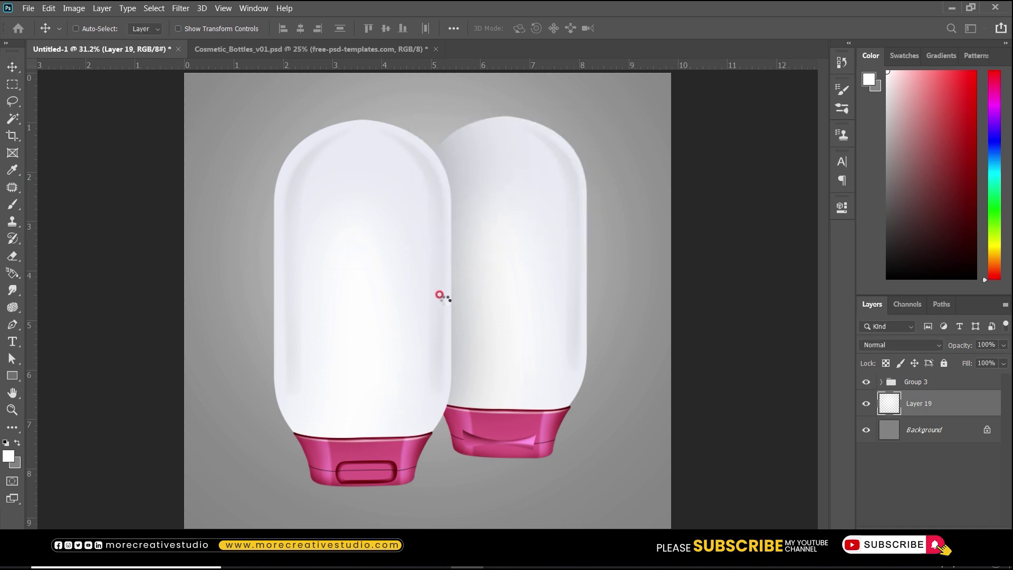
drag(442, 308, 374, 306)
key(Return)
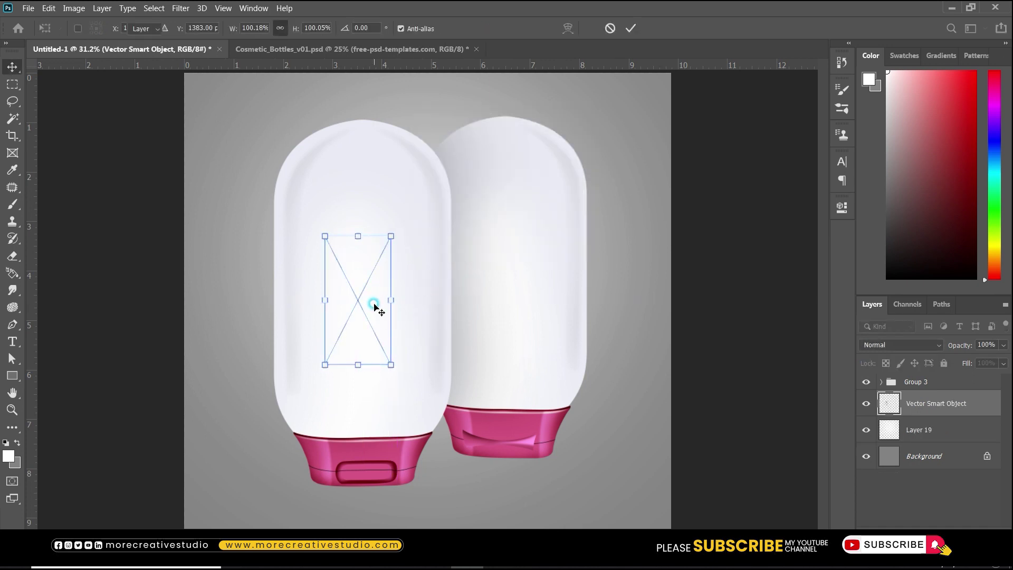
key(ctrl+bracketright)
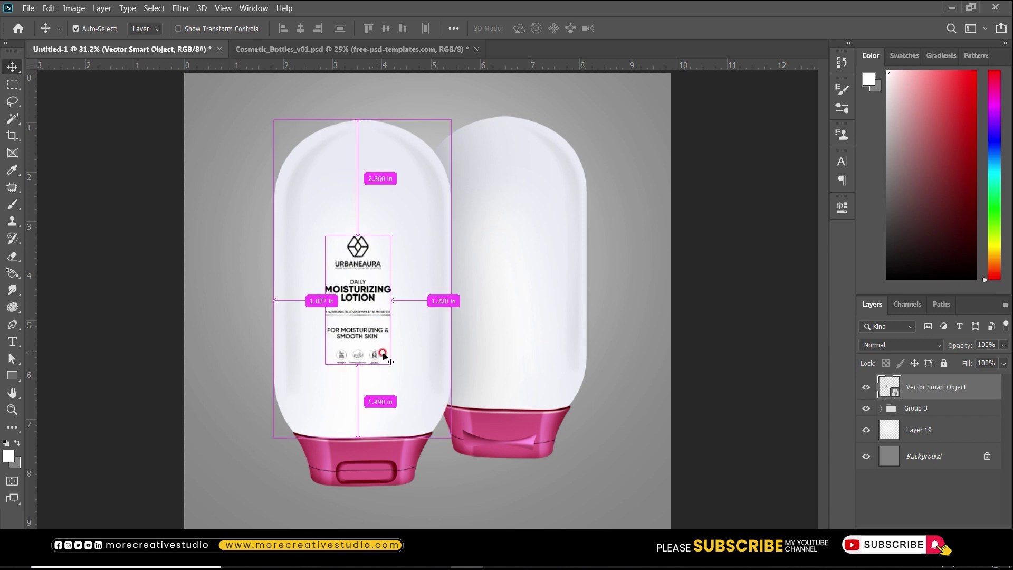
- Scale the pasted lotion label to about 178% on the front bottle
key(ctrl+t)
drag(391, 364, 414, 413)
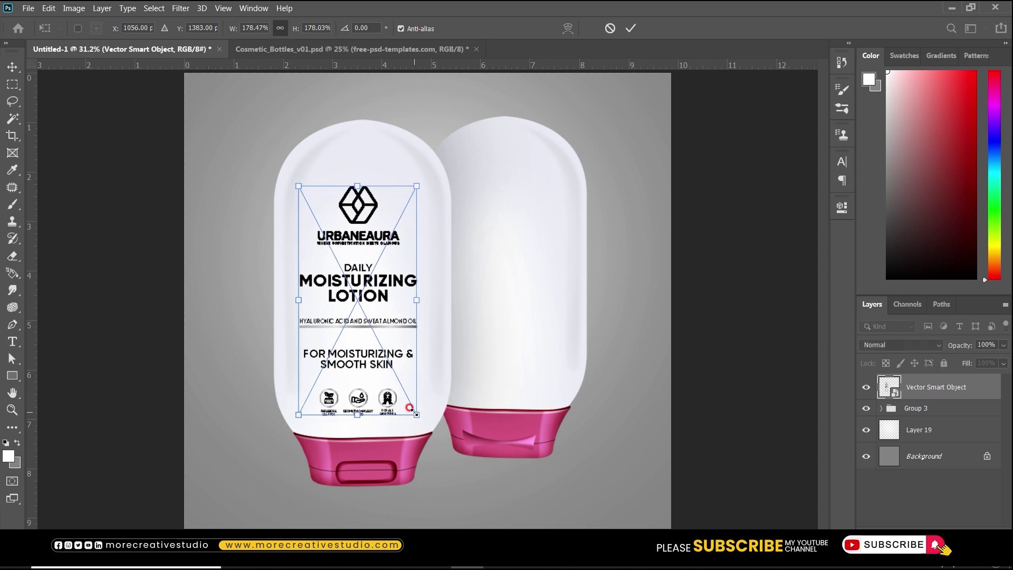
key(Return)
- Move the lotion label up on the front bottle, keeping its horizontal position
key(shift+Up)
key(shift+Up)
key(shift+Up)
key(shift+Up)
key(shift+Up)
key(shift+Up)
key(shift+Up)
key(shift+Up)
key(shift+Up)
key(shift+Up)
key(shift+Up)
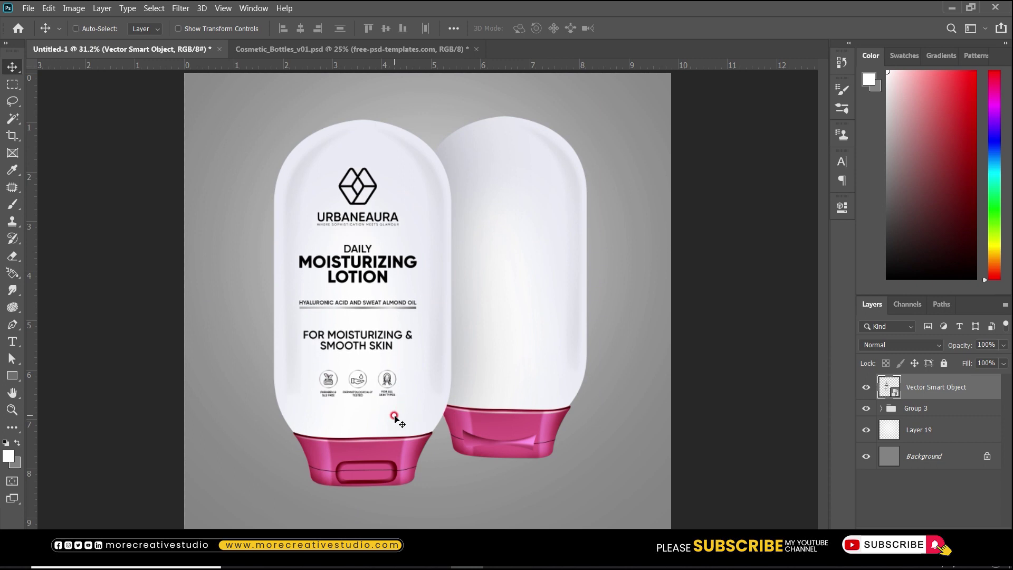
key(shift+Right)
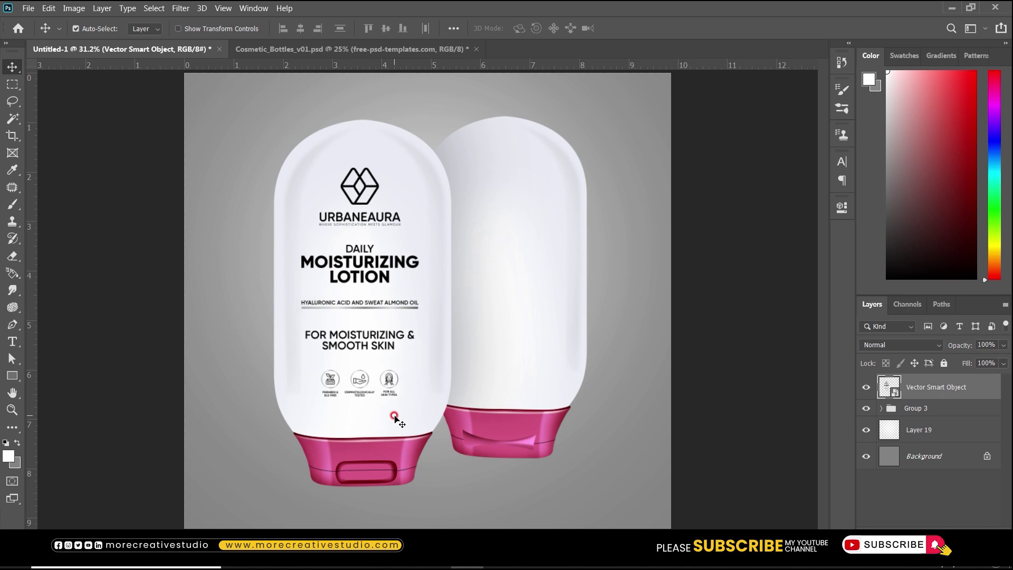
key(ctrl+z)
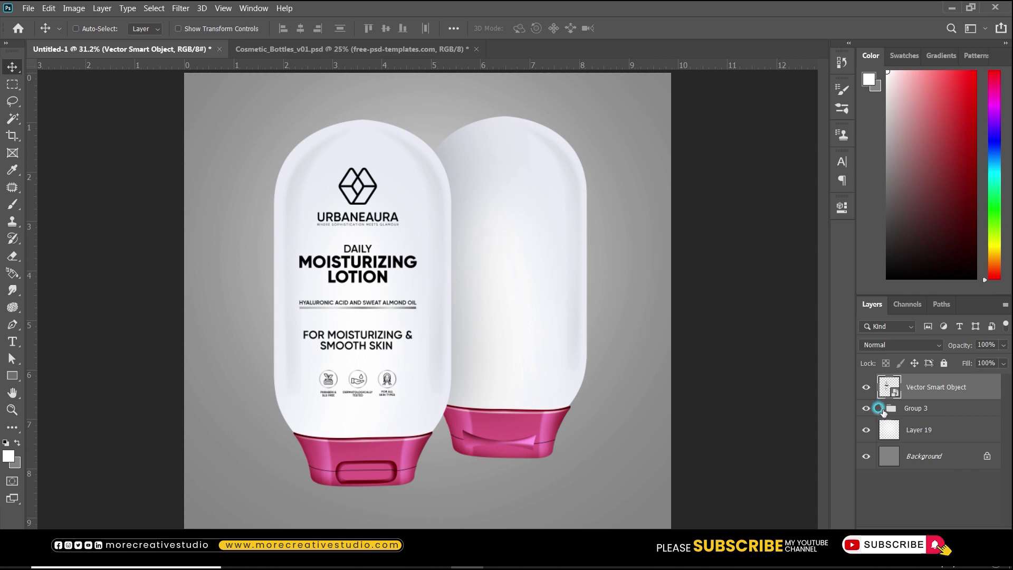
- Load the front bottle's outline from Layer 16 copy as a selection, centre the label horizontally within it and deselect
click(881, 408)
scroll(911, 464, down, 5)
scroll(911, 465, down, 4)
ctrl+click(899, 429)
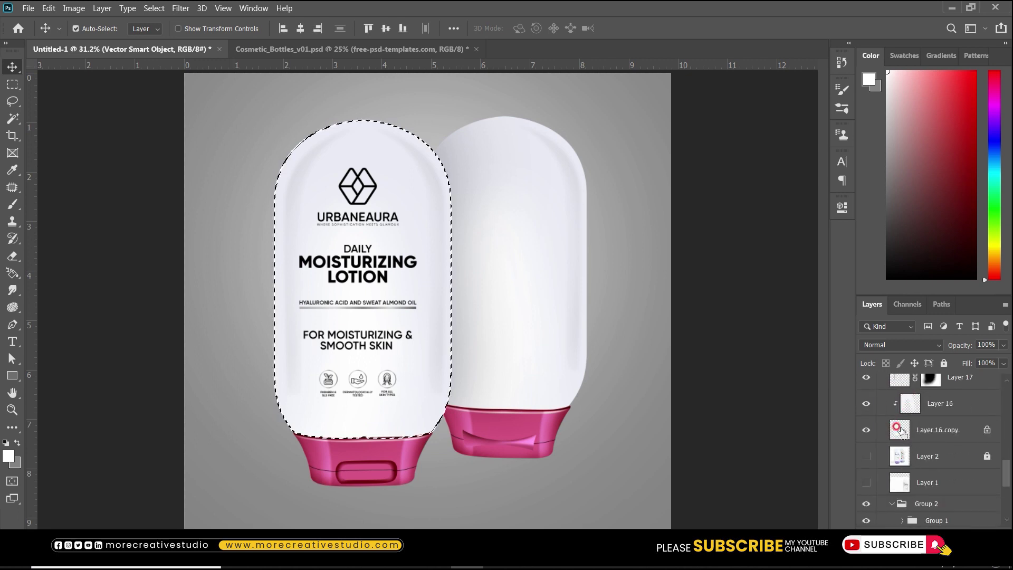
click(302, 29)
key(ctrl+d)
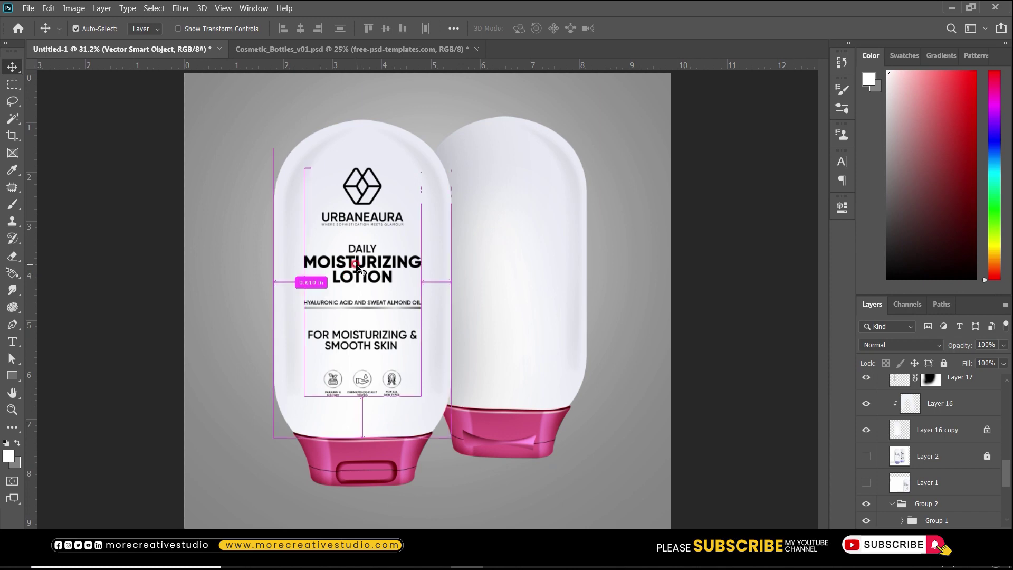
- Open the label's Smart Object for editing in Illustrator and enlarge the captioned icon row to about 73 pt wide
scroll(904, 417, up, 10)
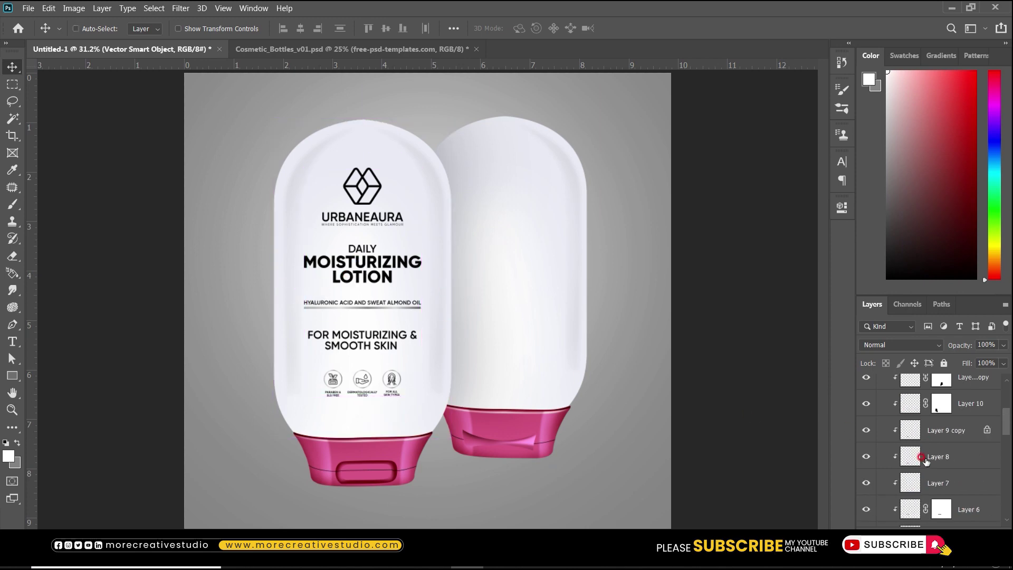
double_click(892, 392)
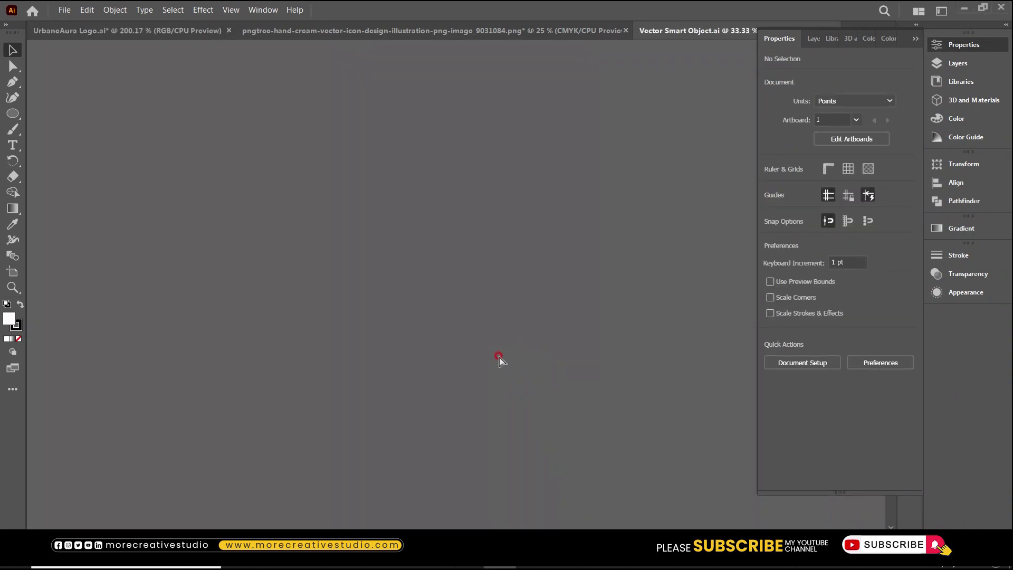
scroll(500, 353, down, 2)
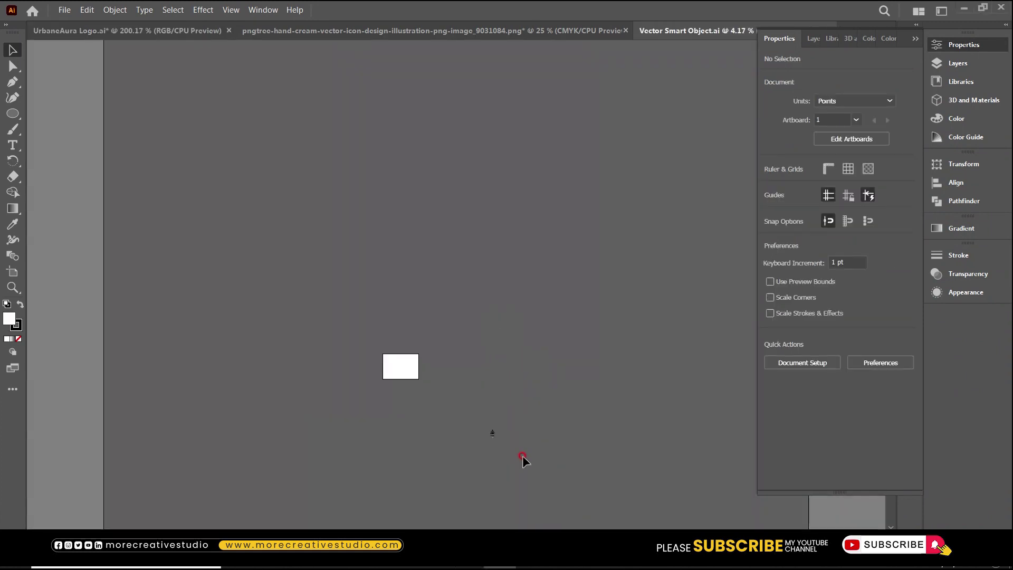
click(498, 437)
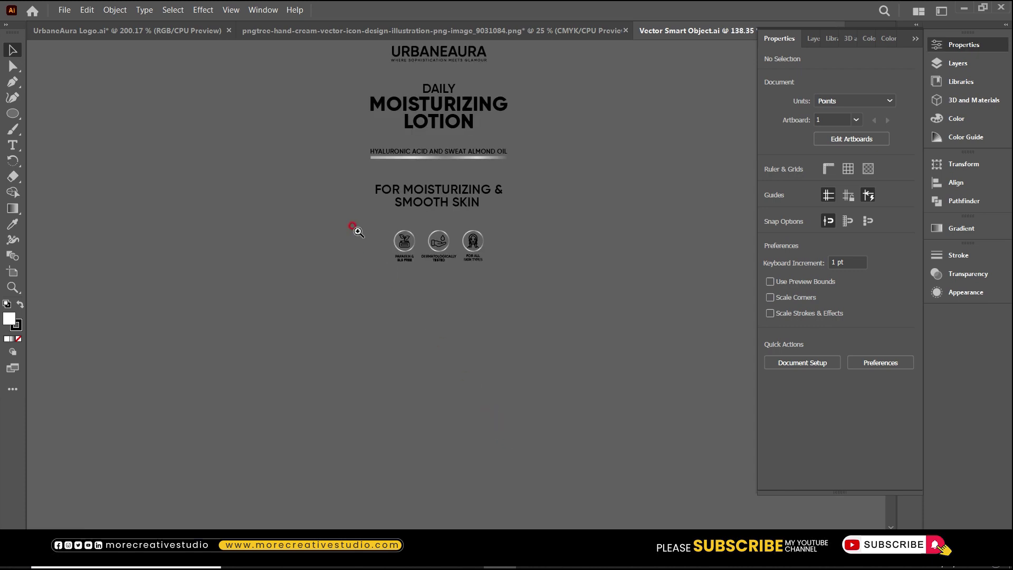
click(579, 358)
drag(385, 351, 557, 348)
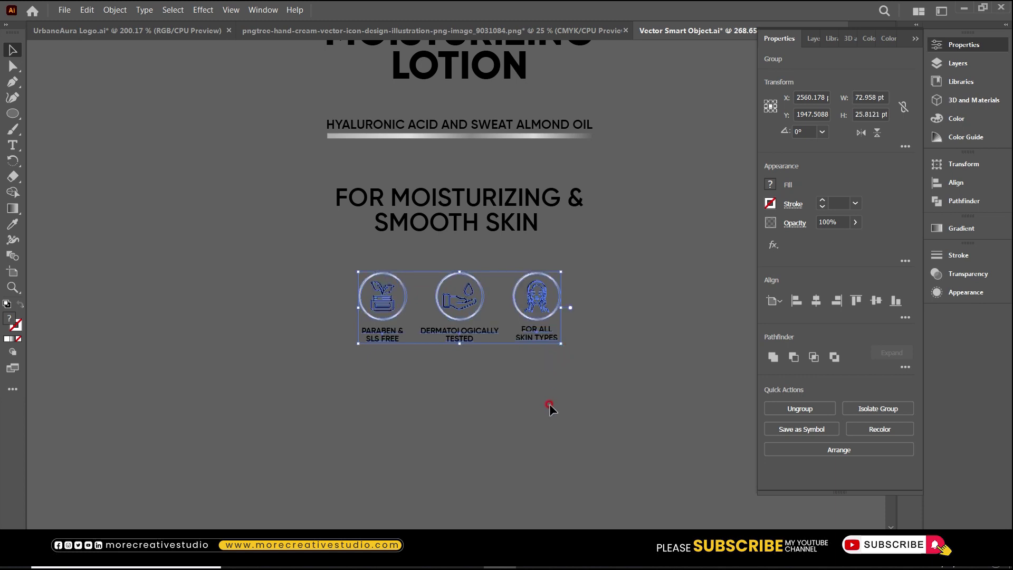
- Select all the label elements, save the Smart Object and return to the Photoshop bottle mockup
key(ctrl)
key(ctrl+a)
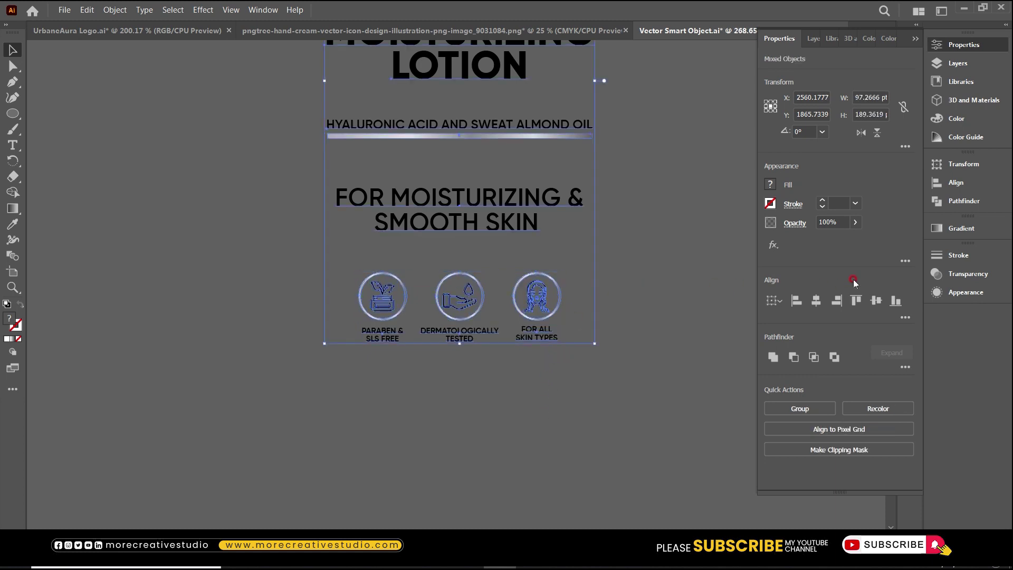
key(ctrl)
key(ctrl+s)
key(alt+Tab)
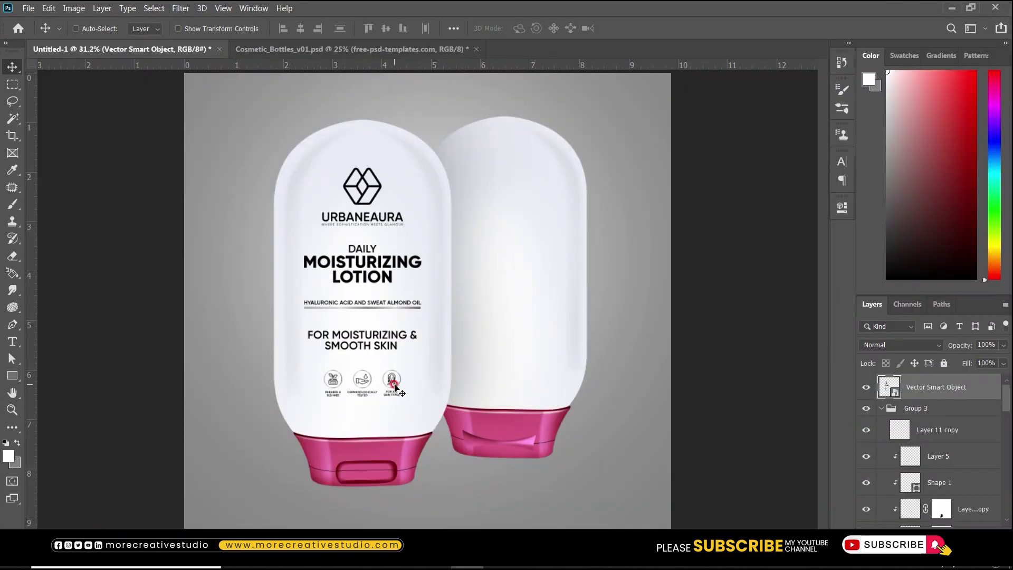
- Copy the back label artwork from Illustrator and paste it into the Photoshop bottle mockup as a Smart Object
click(499, 557)
click(468, 557)
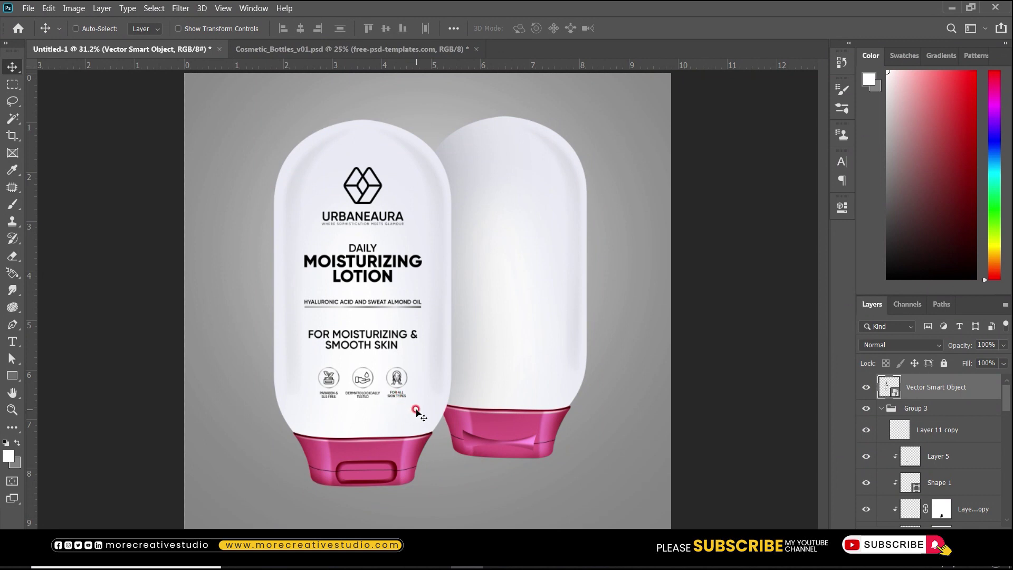
key(ctrl+minus)
key(ctrl+v)
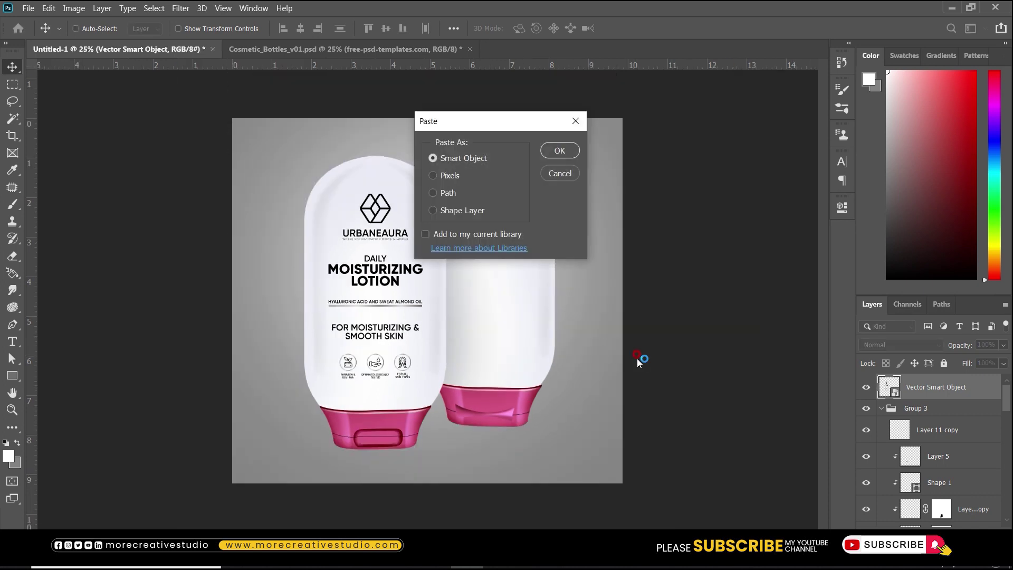
click(559, 150)
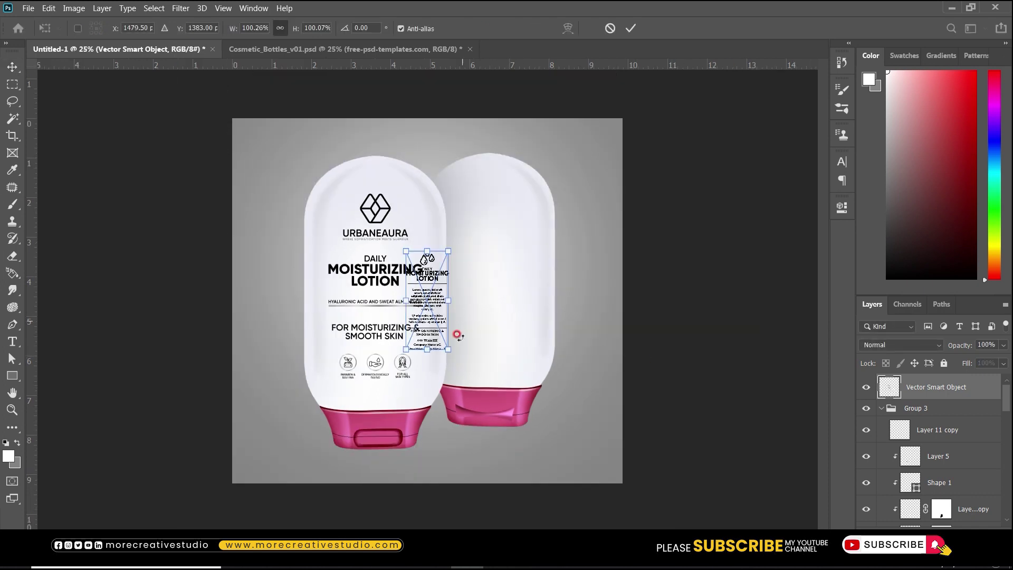
- Scale the pasted back label to about 187% and position it on the blank back bottle
drag(448, 347, 466, 378)
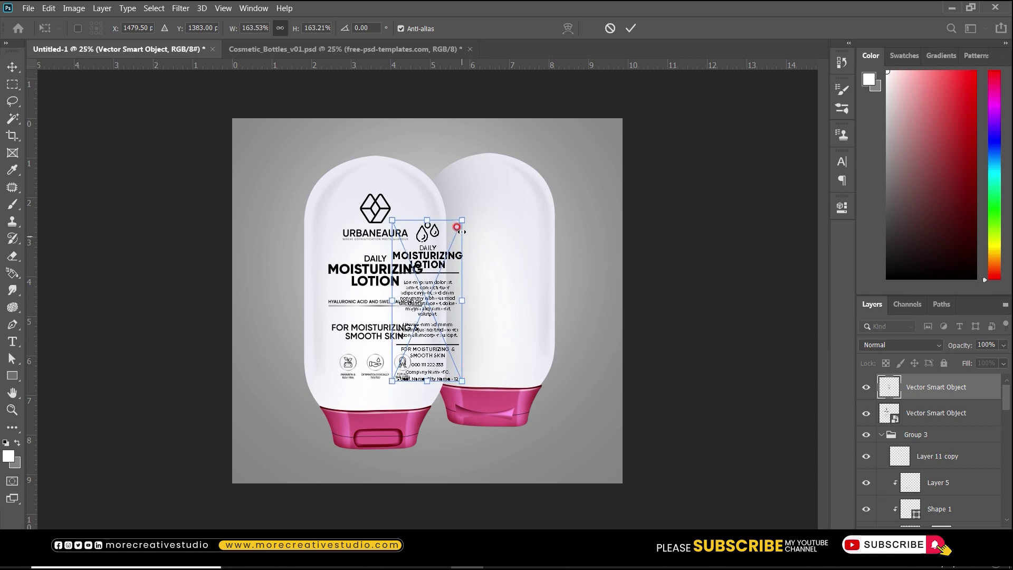
drag(463, 222, 495, 195)
key(Return)
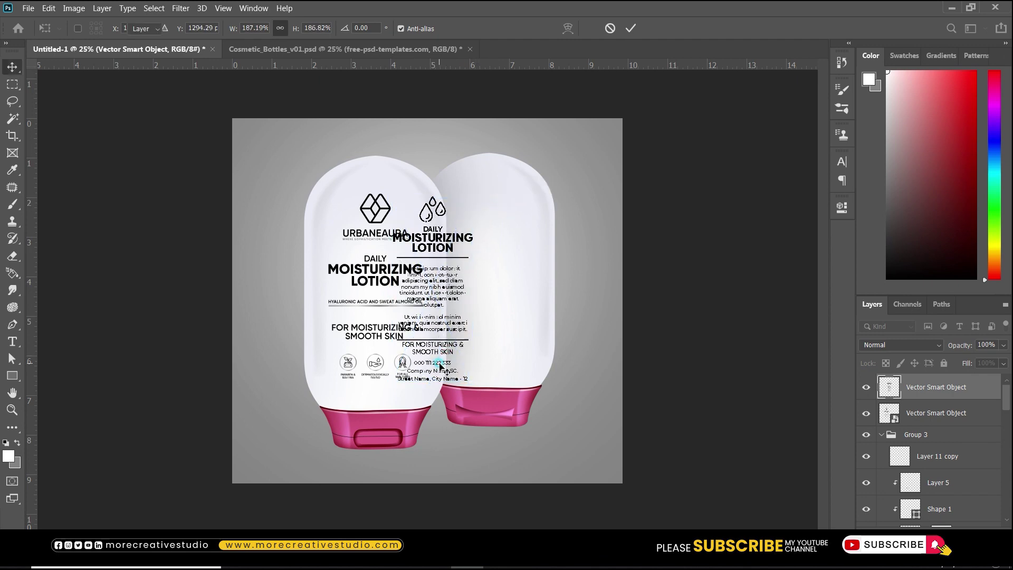
mouse_move(442, 367)
mouse_down()
mouse_move(436, 361)
mouse_move(442, 368)
mouse_up()
key(ctrl+minus)
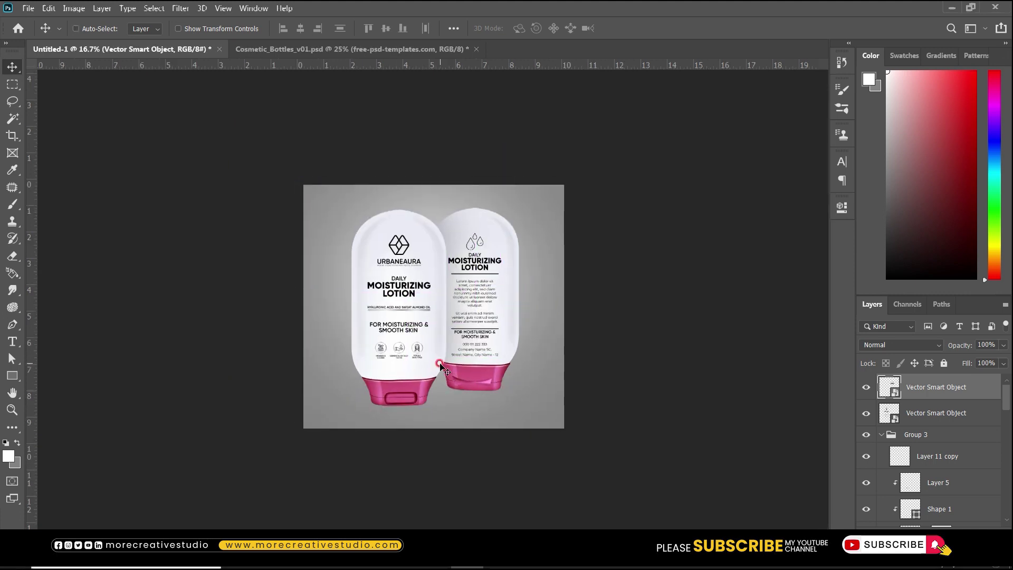
- Examine the front and back labels on both bottles in full-screen mode and return to the view with the panels
key(f)
key(f)
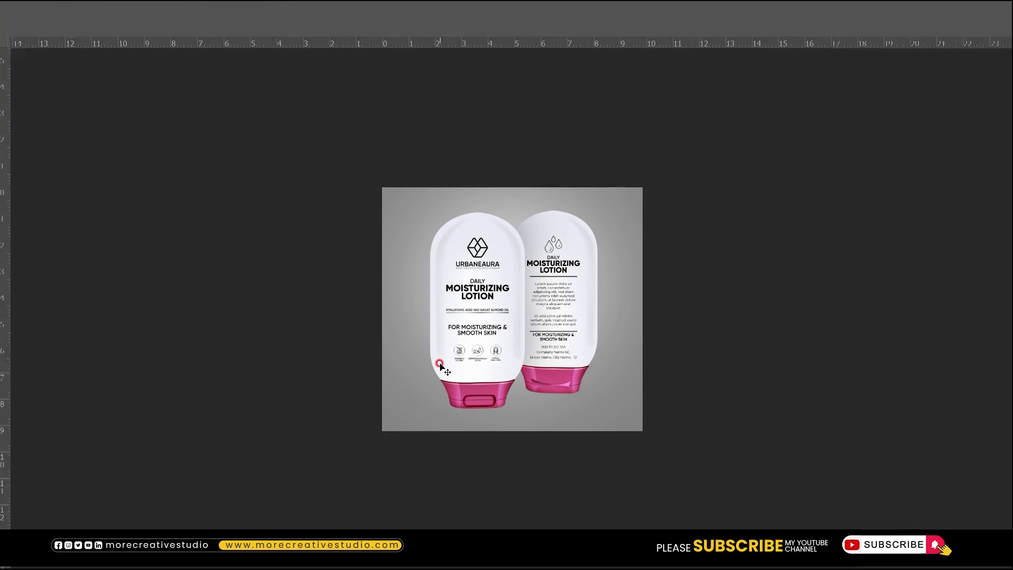
key(ctrl+plus)
key(ctrl+plus)
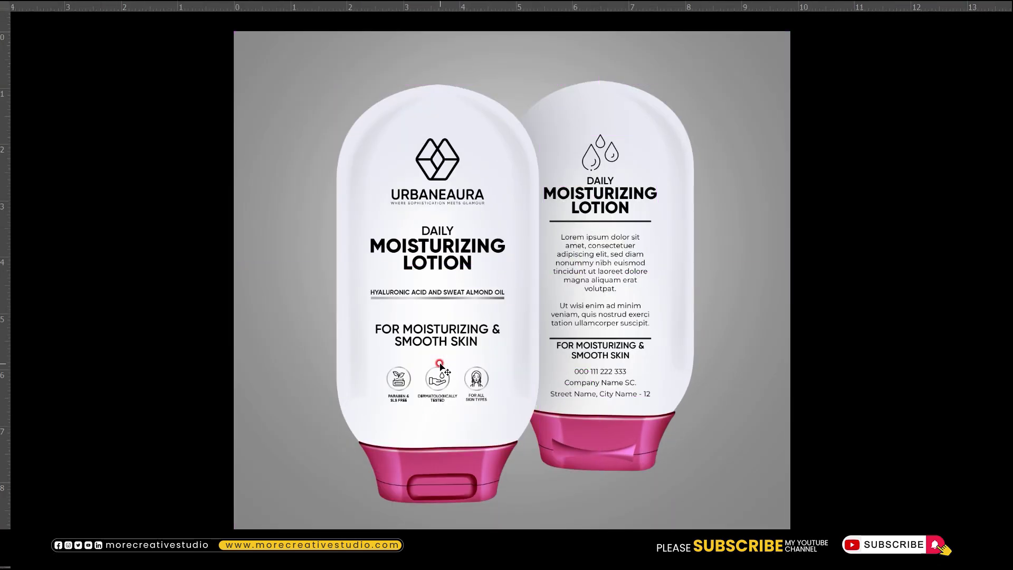
click(475, 327)
drag(479, 330, 448, 332)
key(ctrl+plus)
key(f)
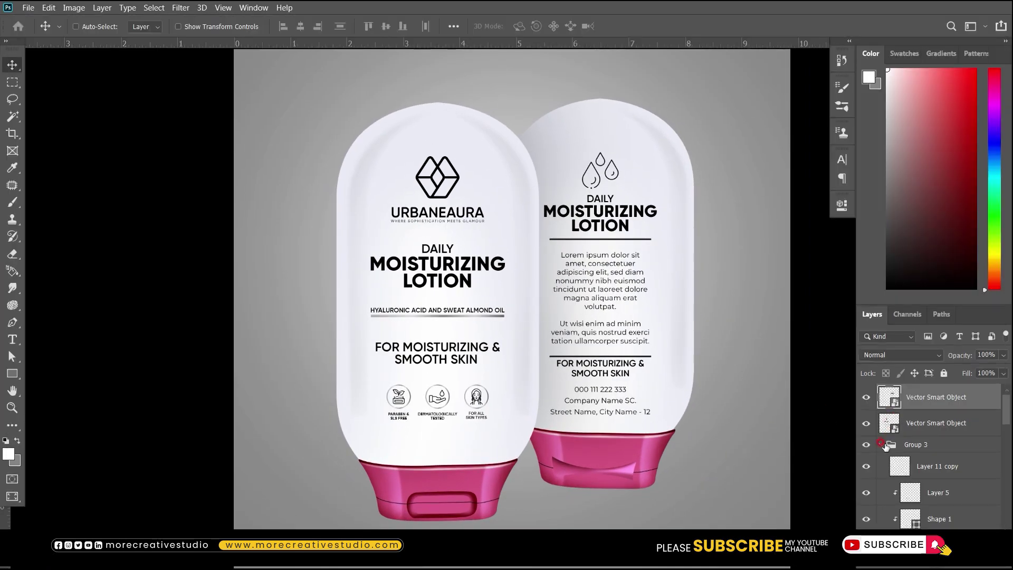
- Look through the bottle layers inside Group 3
scroll(878, 468, down, 3)
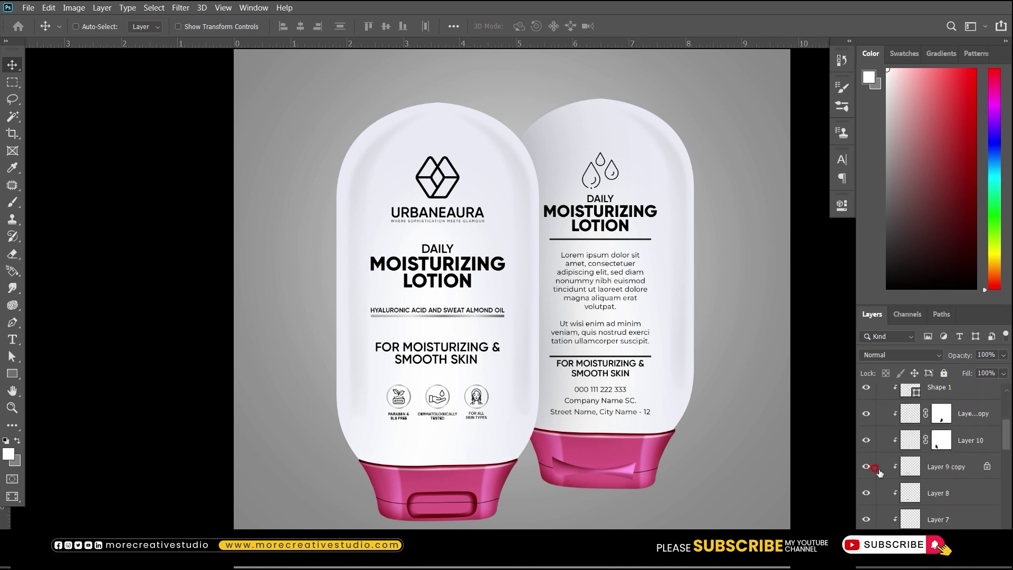